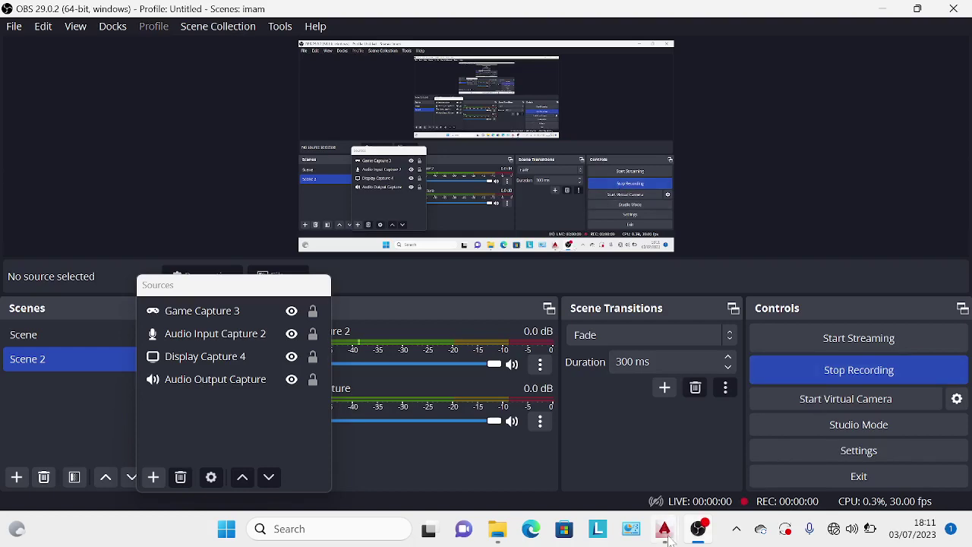
Step: Bring up the tugas 8 drawing's Layout2 sheet, pan it slightly and clear the selection
left_click(714, 463)
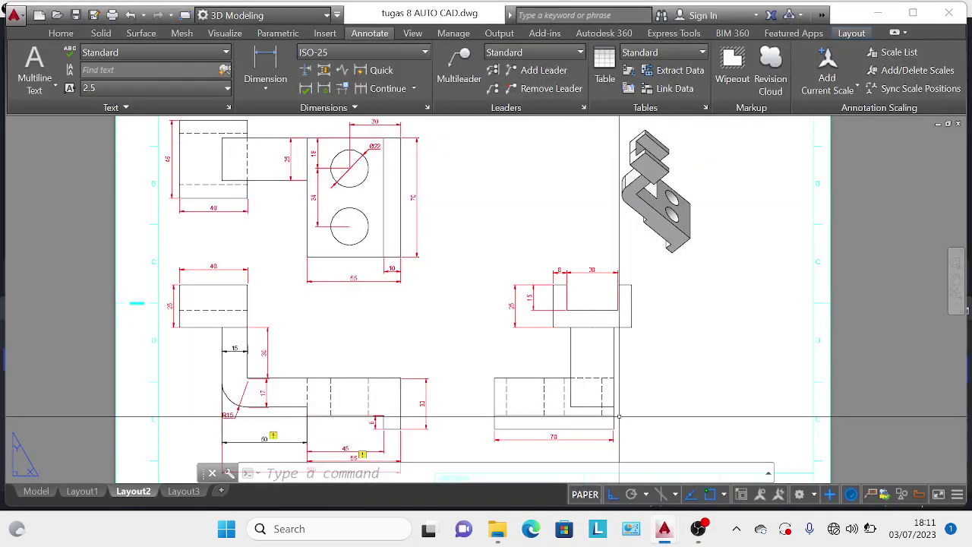
scroll(590, 389, "down", 2)
scroll(590, 390, "up", 3)
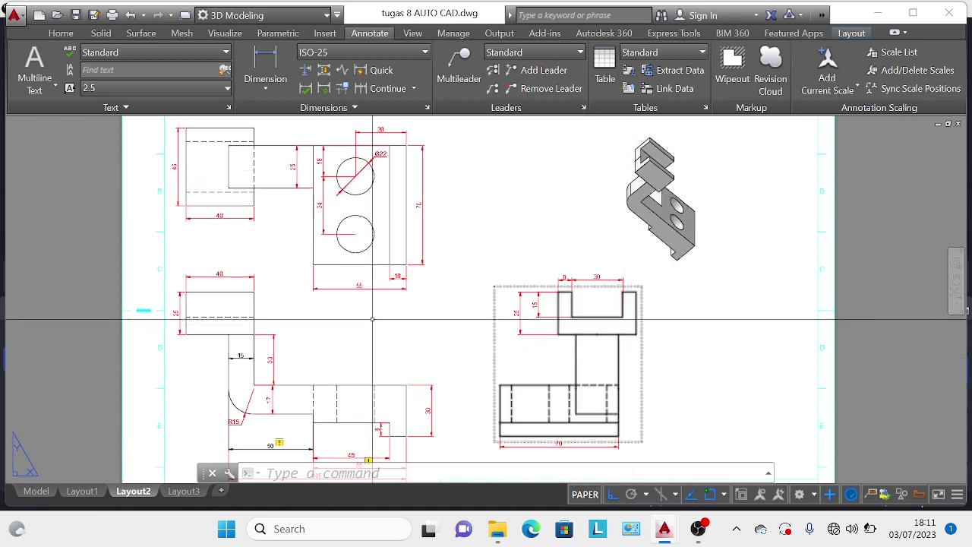
key("Escape")
middle_click_drag(323, 316, 389, 301)
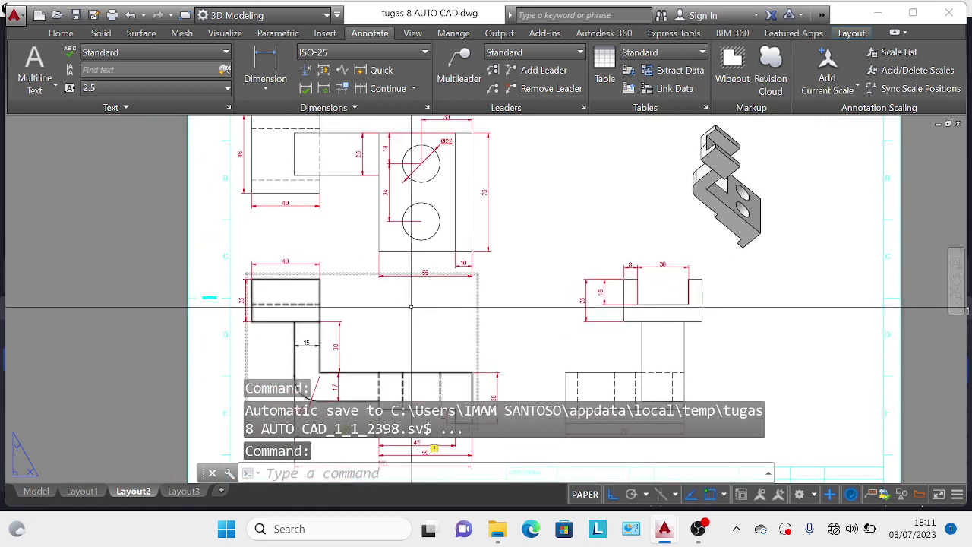
key("Escape")
key("Escape")
key("Escape")
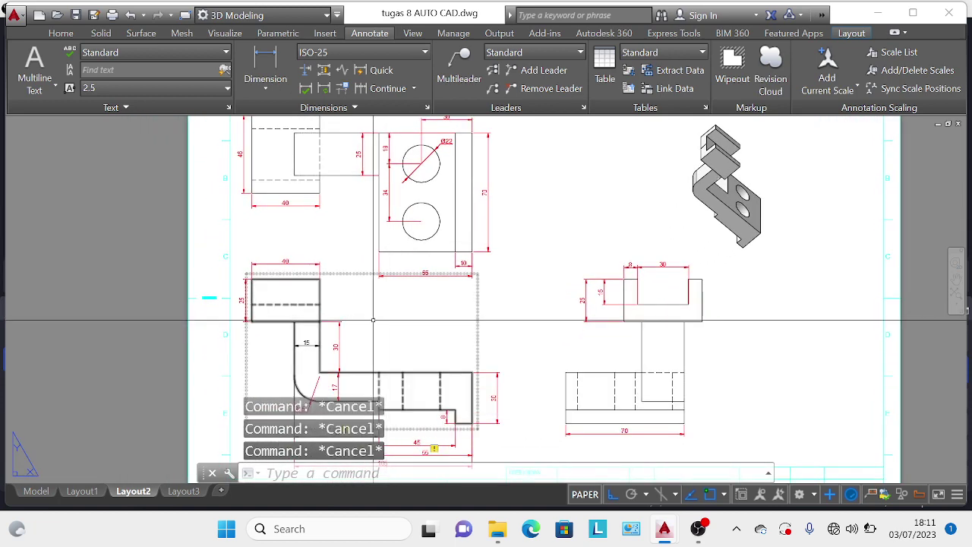
mouse_move(664, 529)
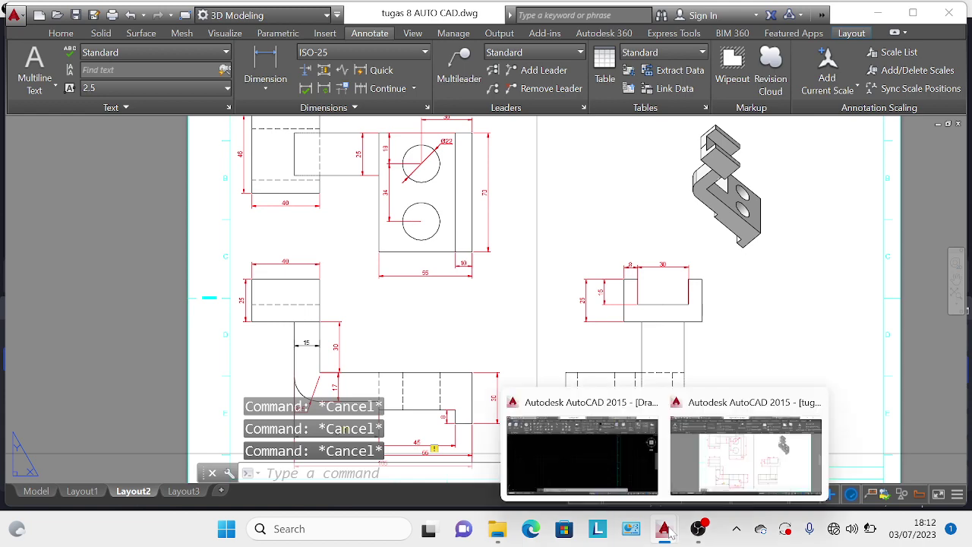
Step: Switch to Drawing1 and start a line at the outline's first corner
left_click(612, 481)
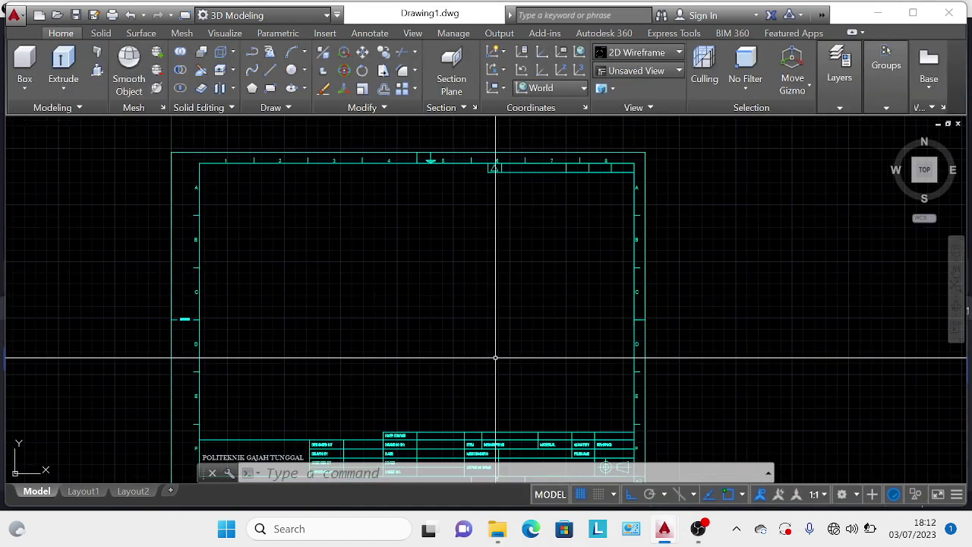
type("l")
key("Return")
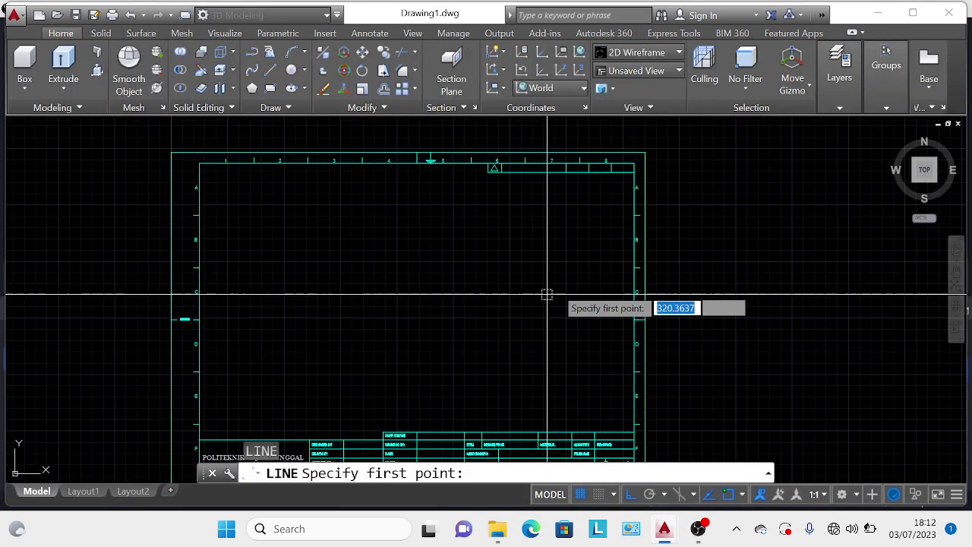
left_click(580, 262)
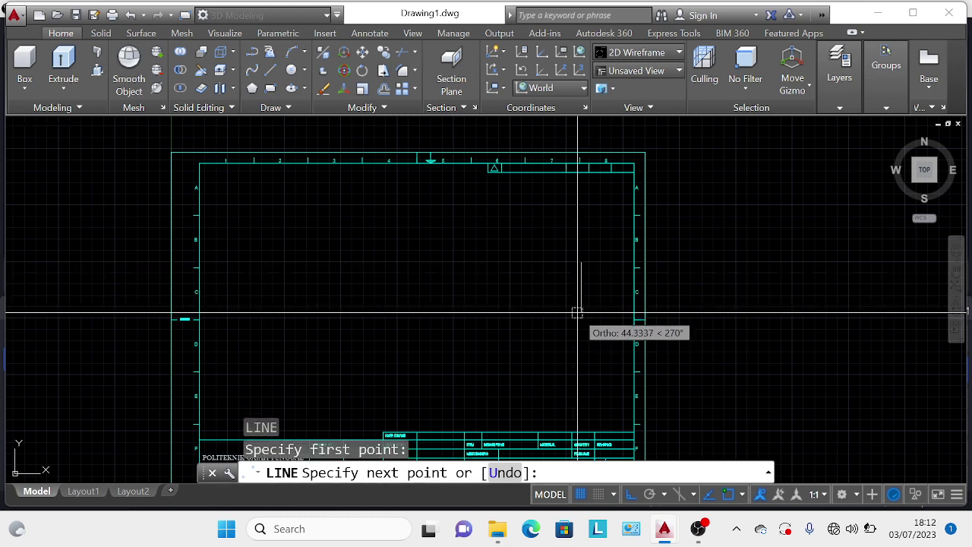
Step: Draw outline edges of 30 down, 10 left, 8 up and 45 left
type("30")
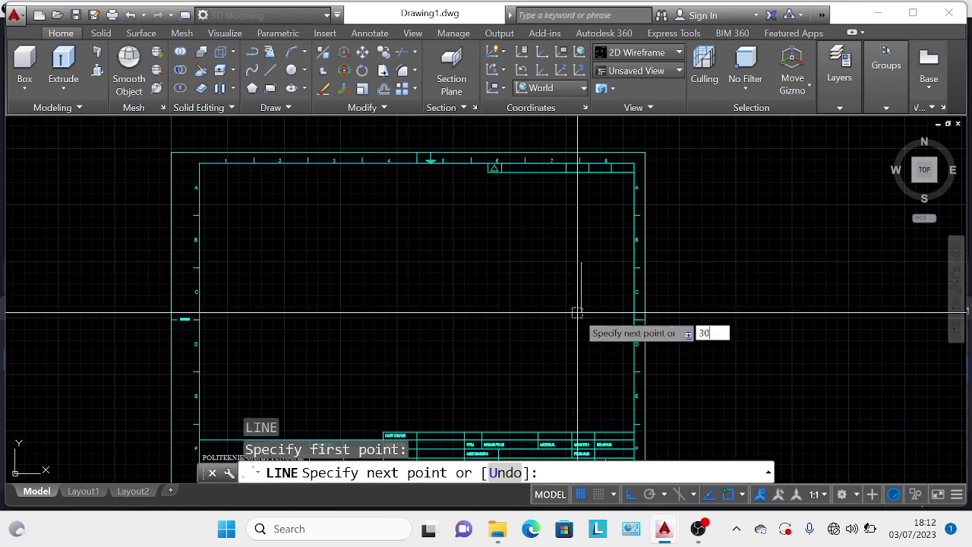
key("Return")
type("1")
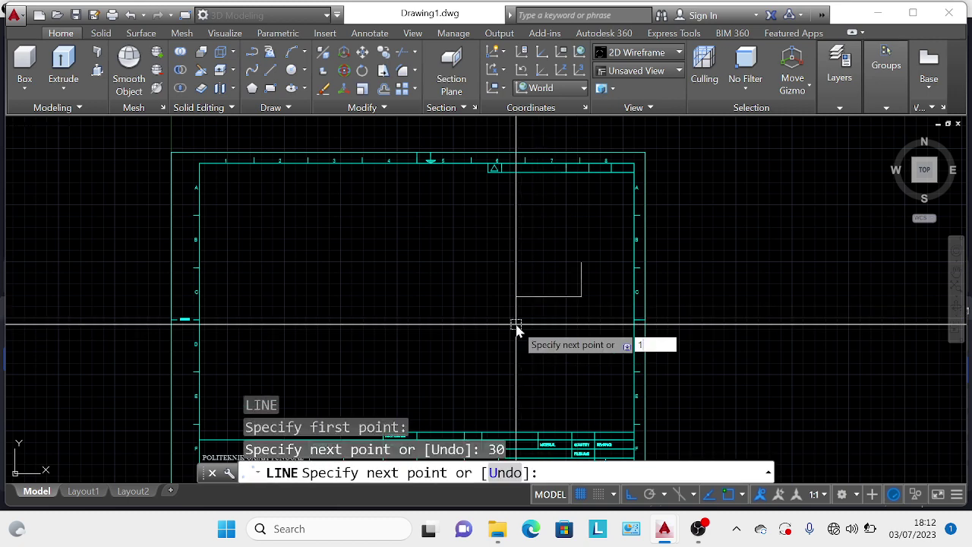
key("Return")
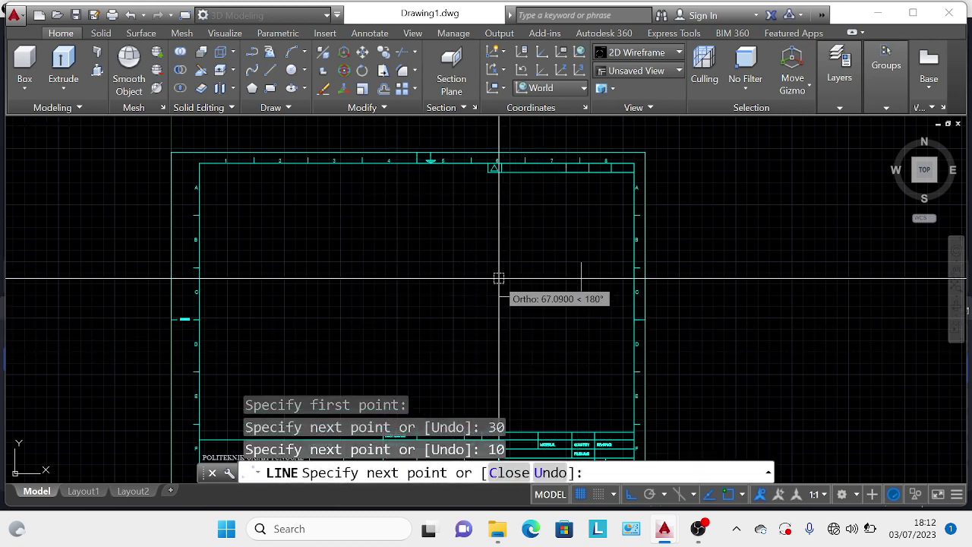
type("8")
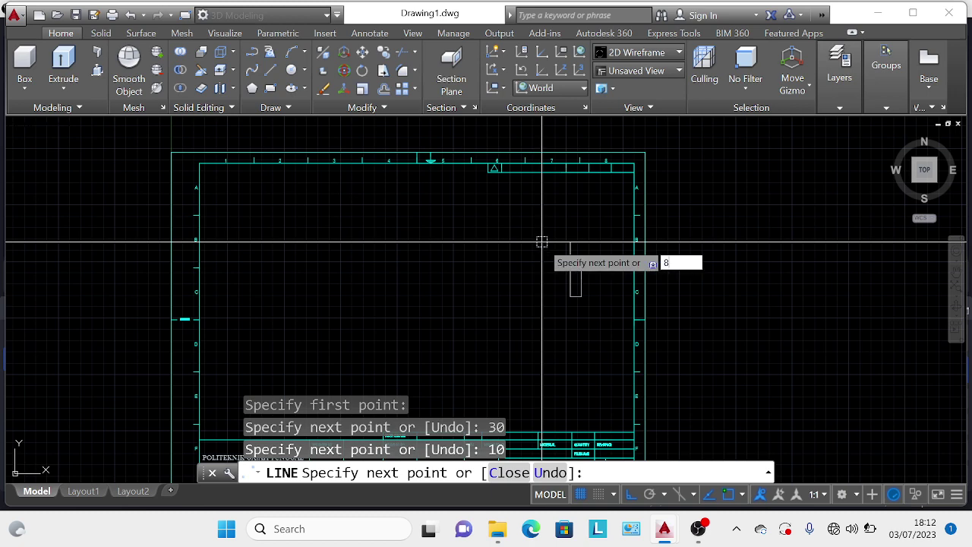
key("Return")
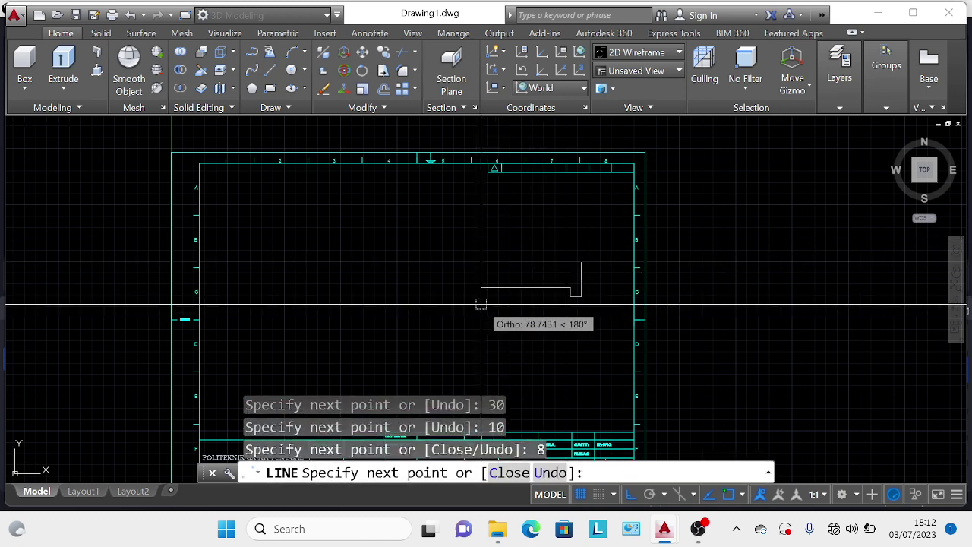
type("45")
key("Return")
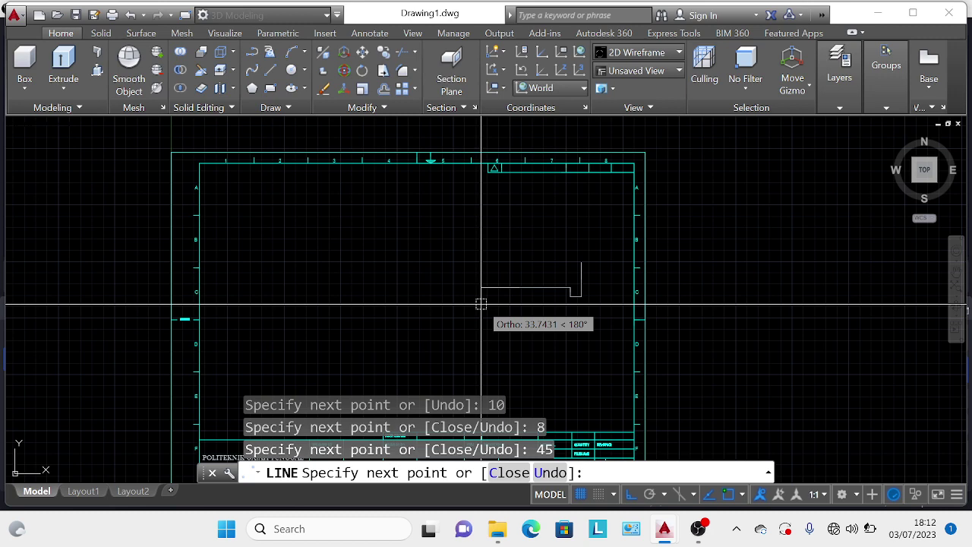
key("Escape")
key("Escape")
key("Escape")
key("Escape")
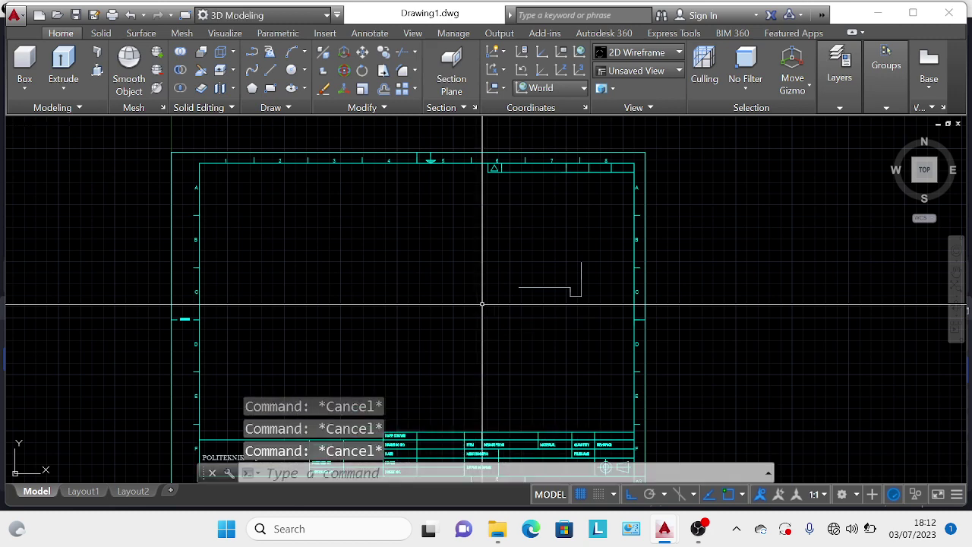
Step: Draw the 55-unit top edge from the outline's top corner
key("Return")
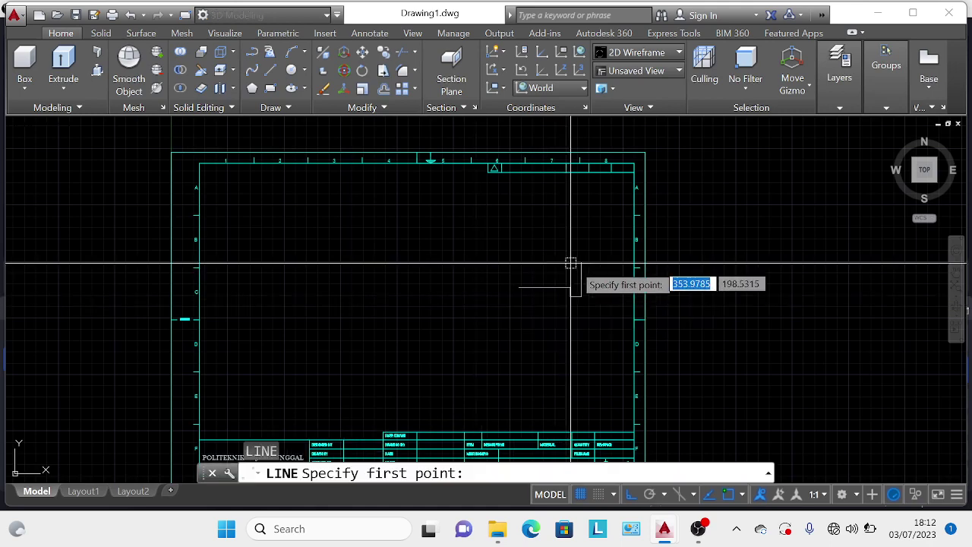
left_click(581, 263)
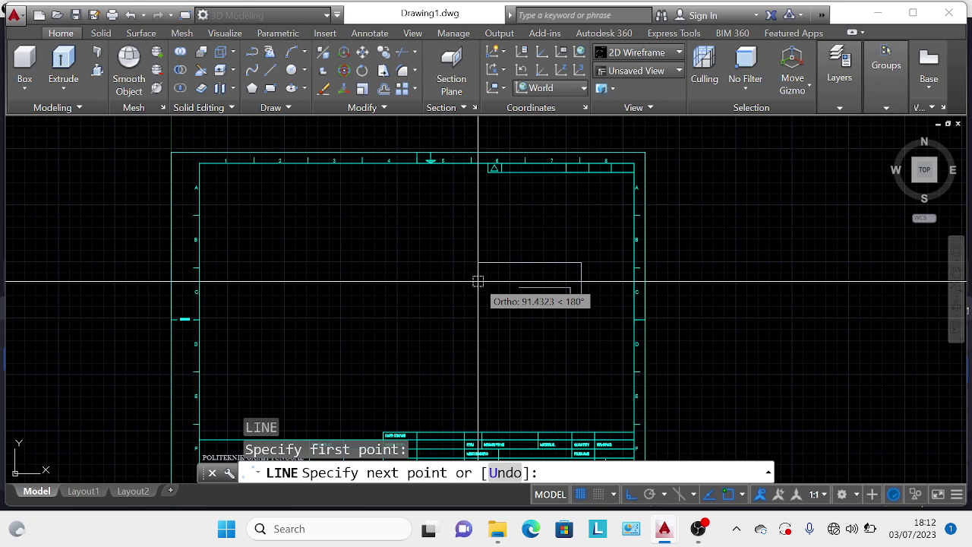
type("55")
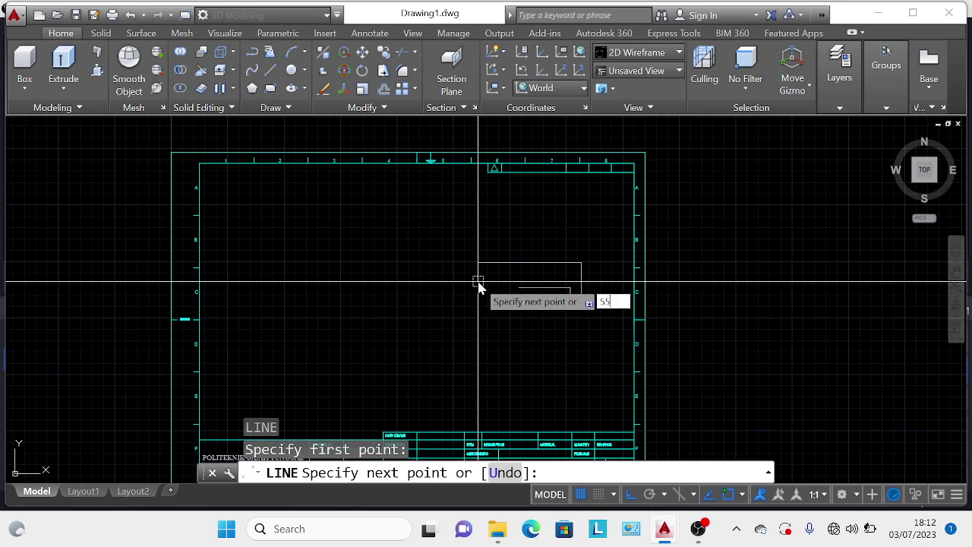
key("Return")
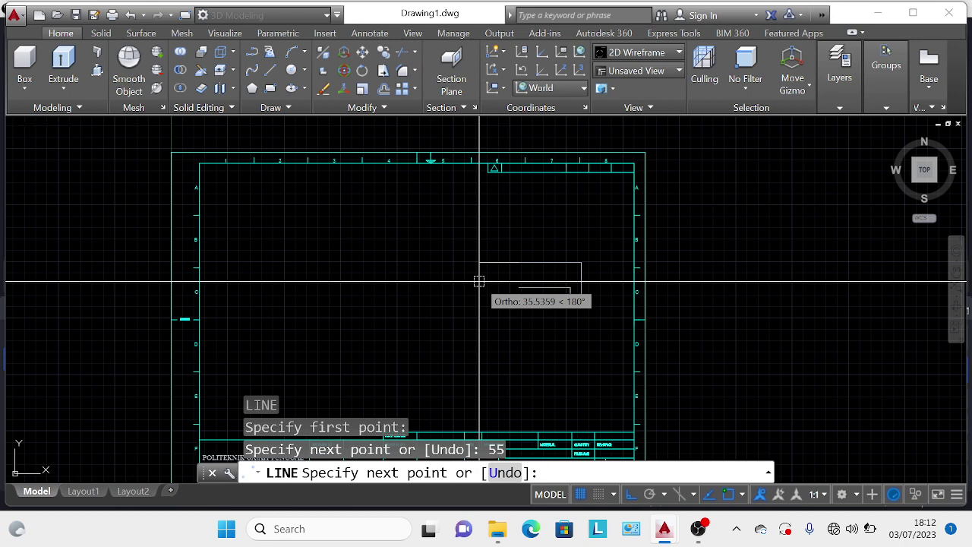
left_click(518, 284)
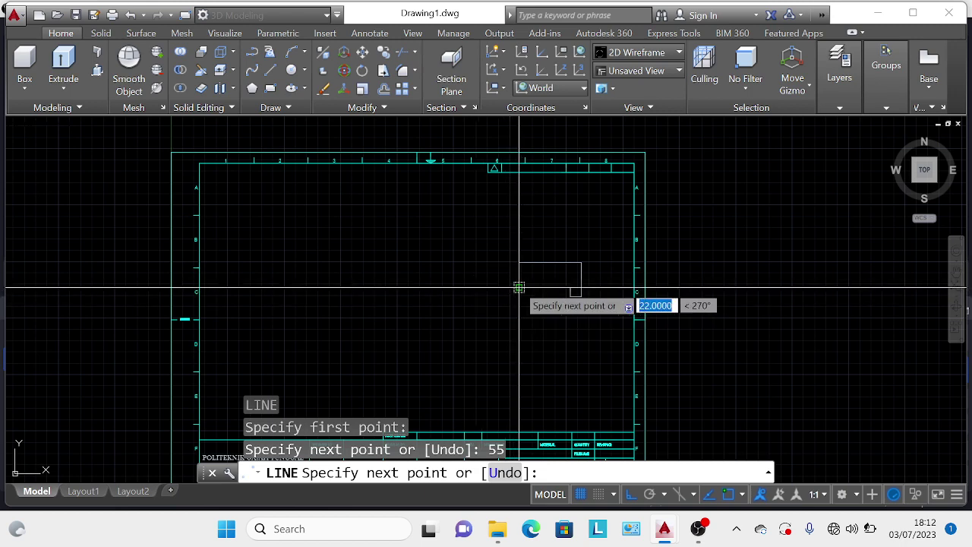
key("Escape")
key("Escape")
key("Escape")
Step: Add a 35-unit segment starting from an existing corner of the profile
key("Return")
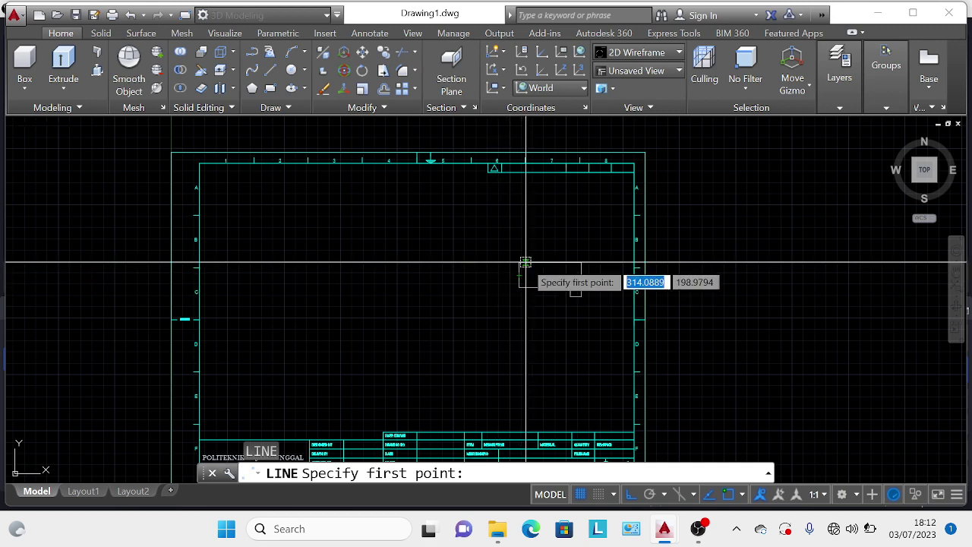
left_click(518, 263)
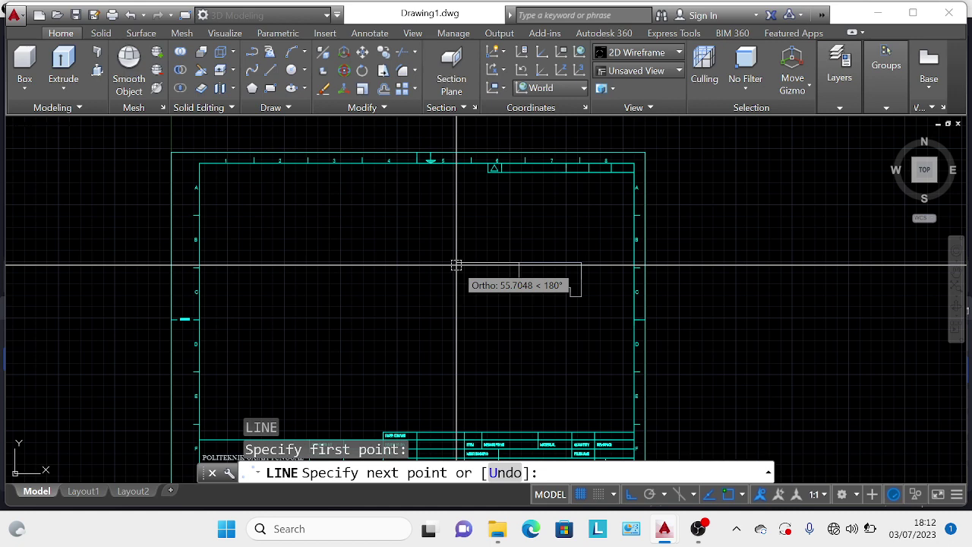
type("35")
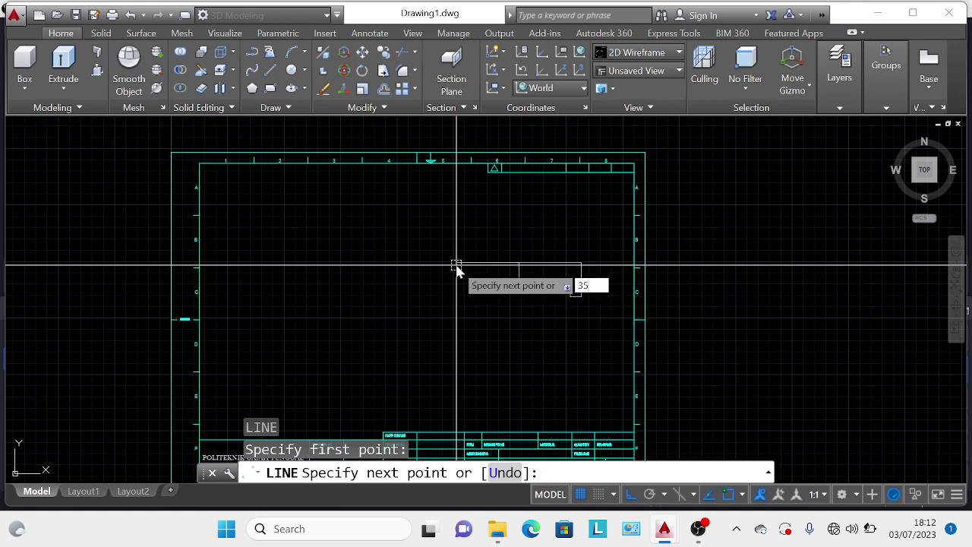
key("Return")
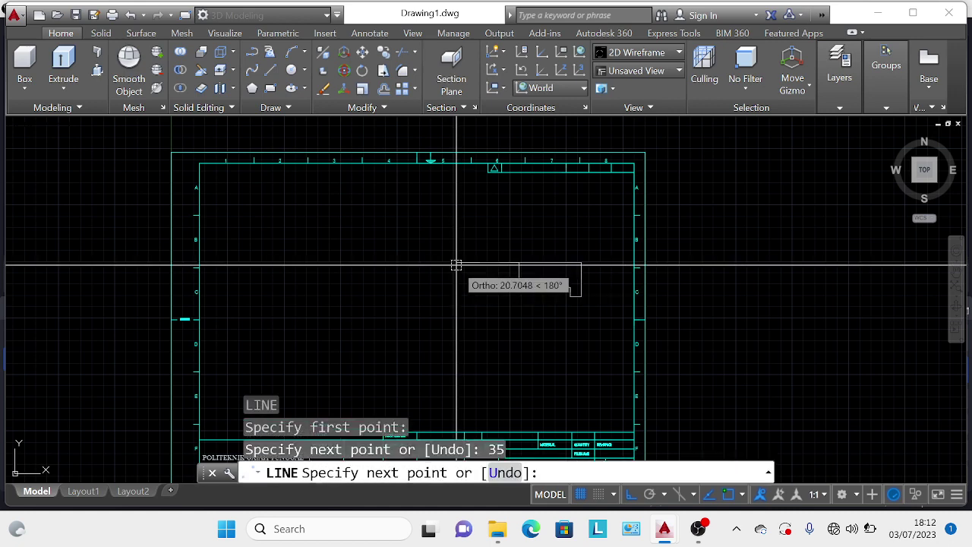
key("Escape")
key("Escape")
Step: Start a line 17 units along and draw 50- and 17-unit segments extending the profile leftward
key("Return")
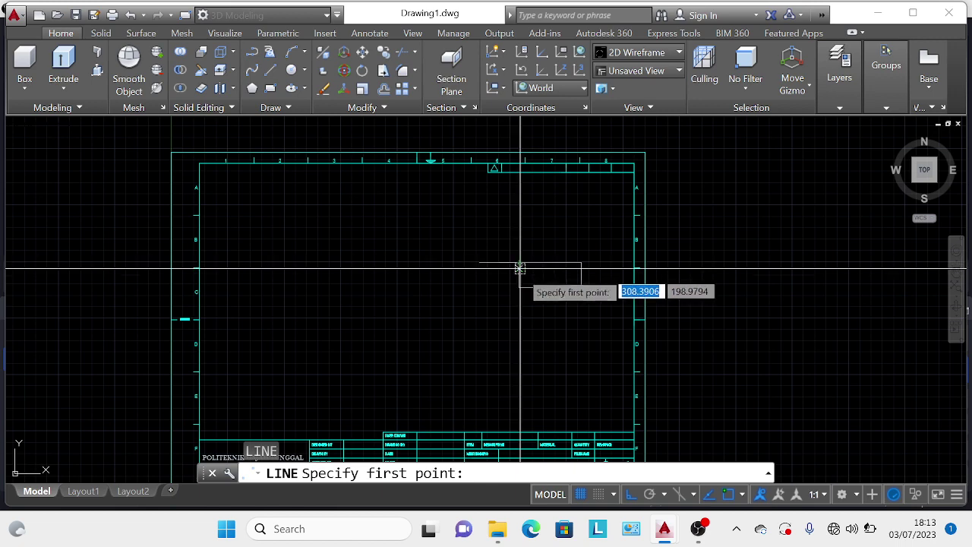
type("17")
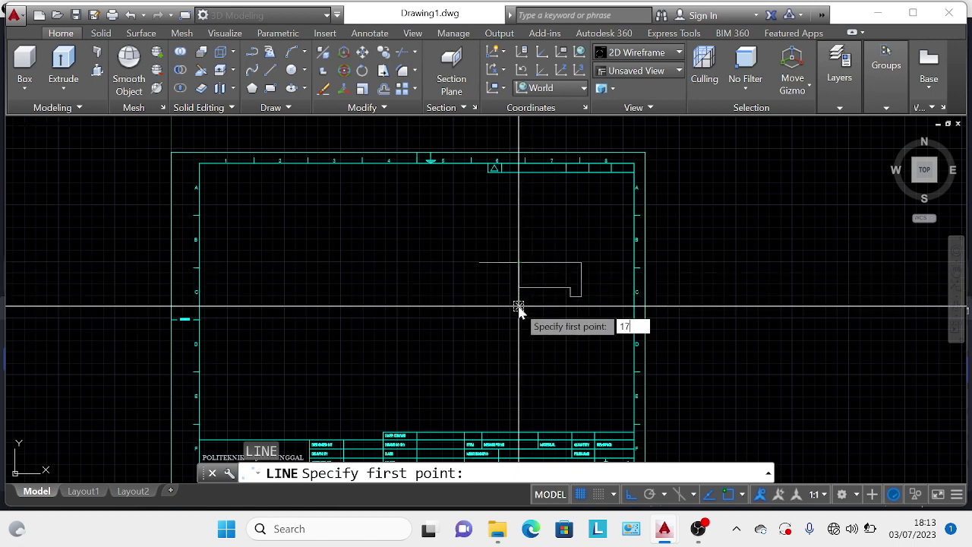
key("Return")
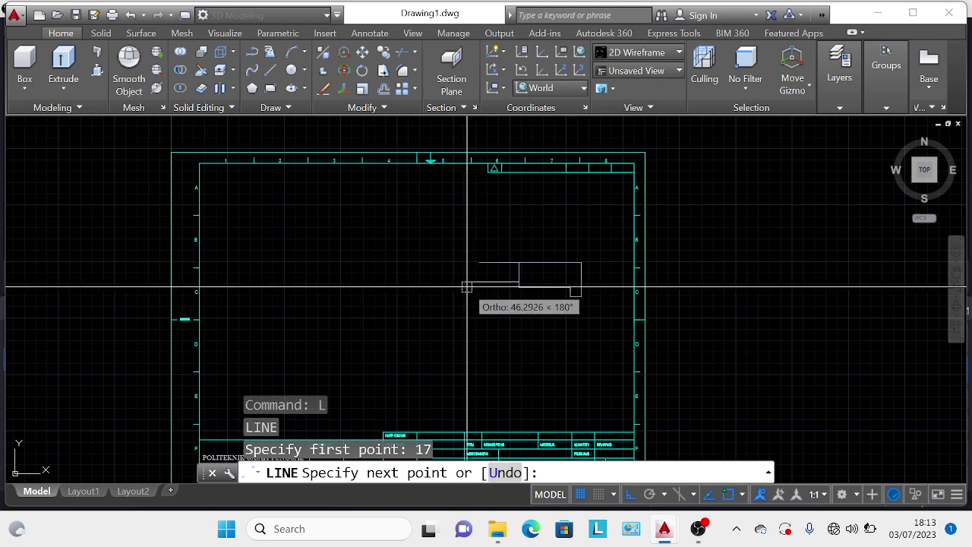
type("50")
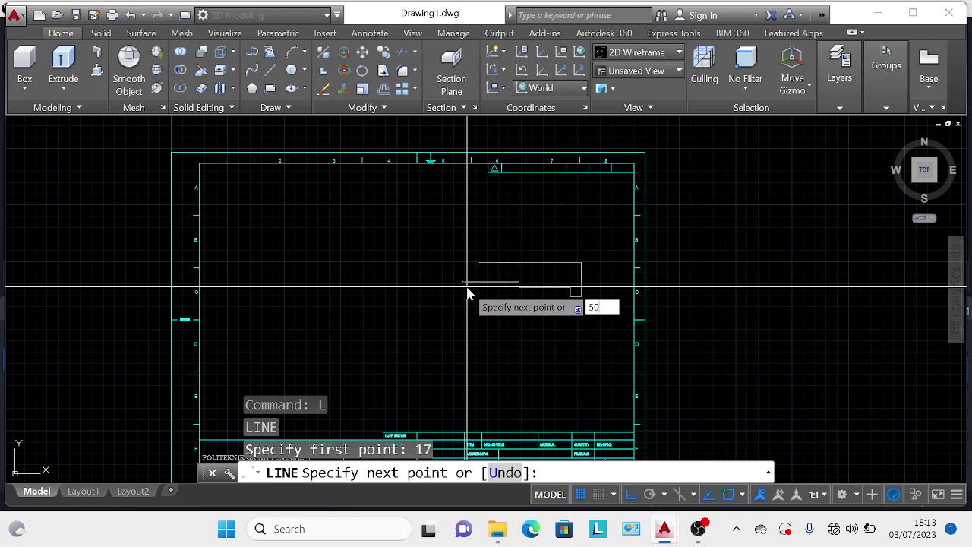
key("Return")
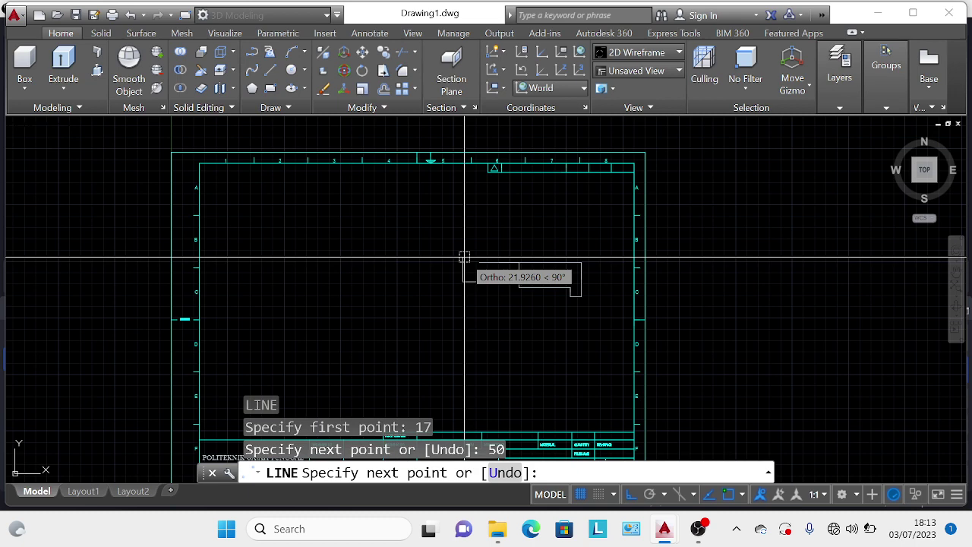
type("15.0000")
key("Return")
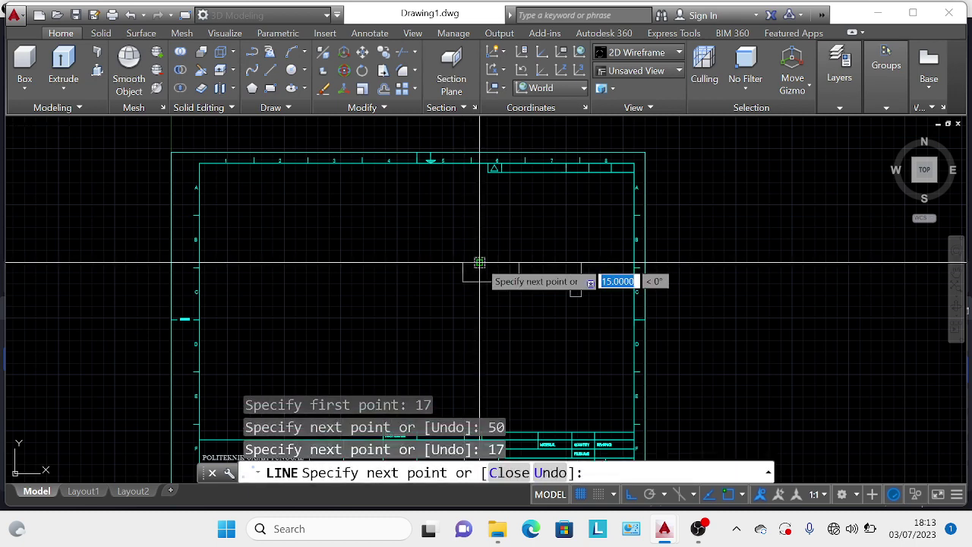
key("Escape")
key("Escape")
key("Escape")
key("Escape")
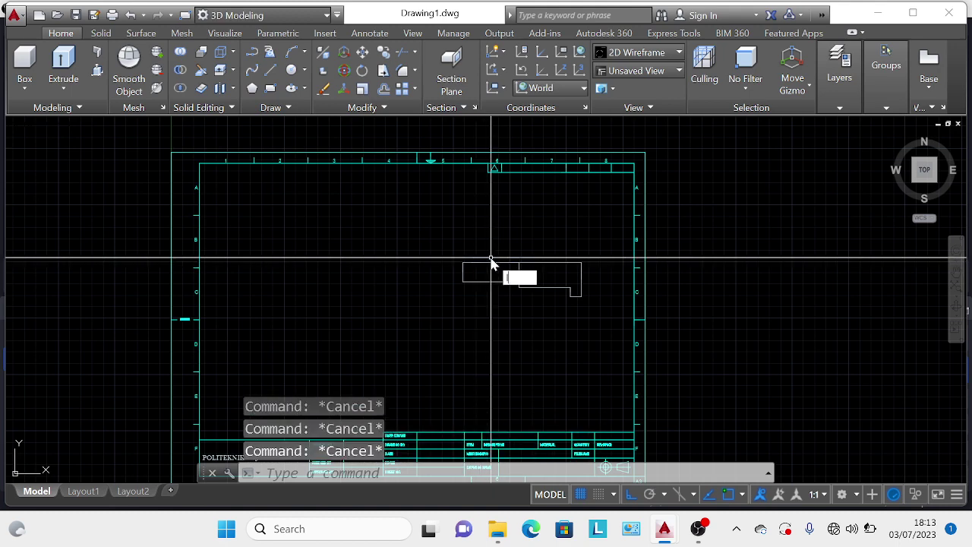
key("Return")
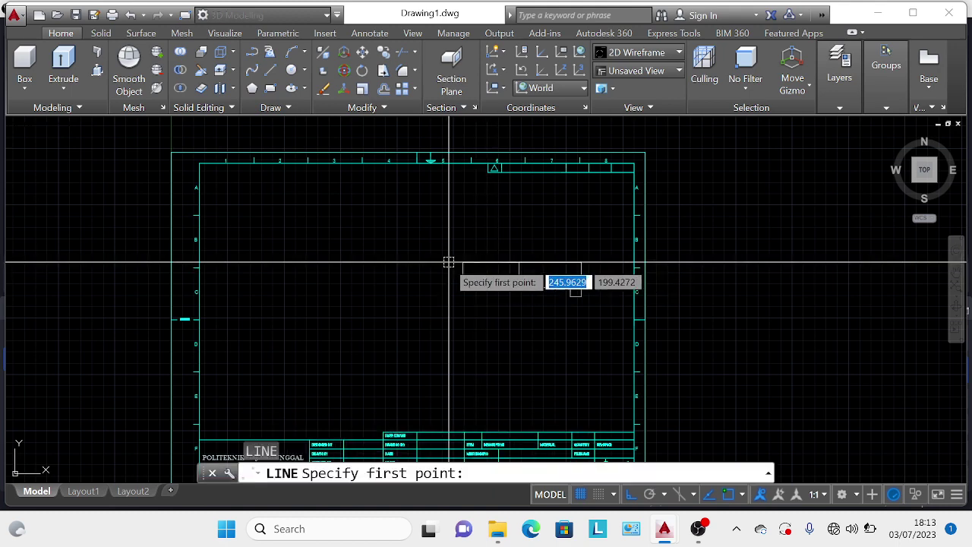
Step: Draw the tab's 30-unit upright edge and 15-unit top, bringing its side back to the profile
left_click(463, 261)
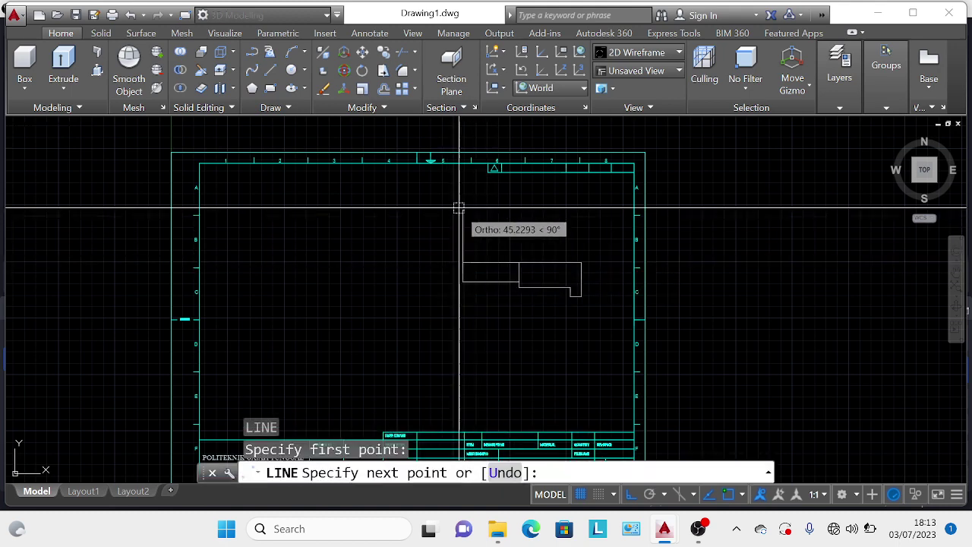
type("3")
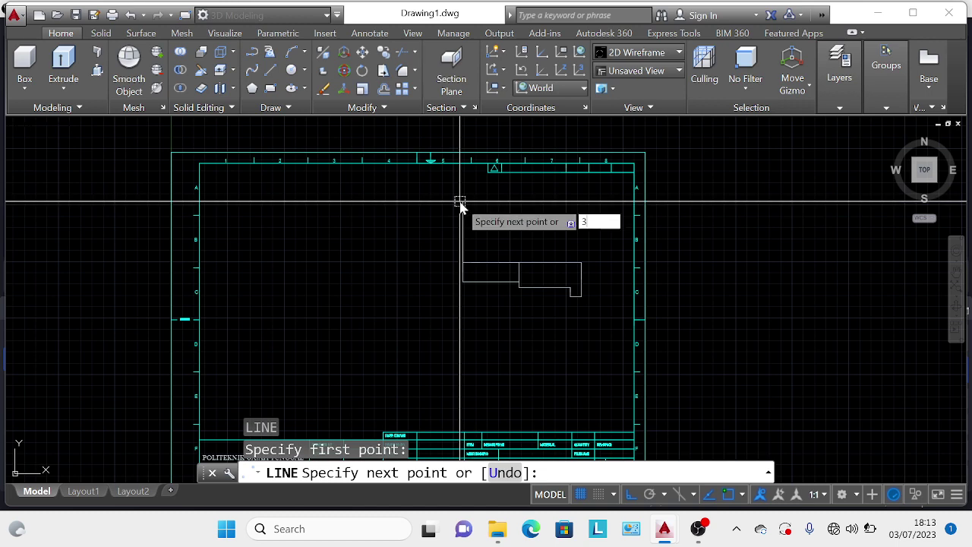
type("0")
key("Return")
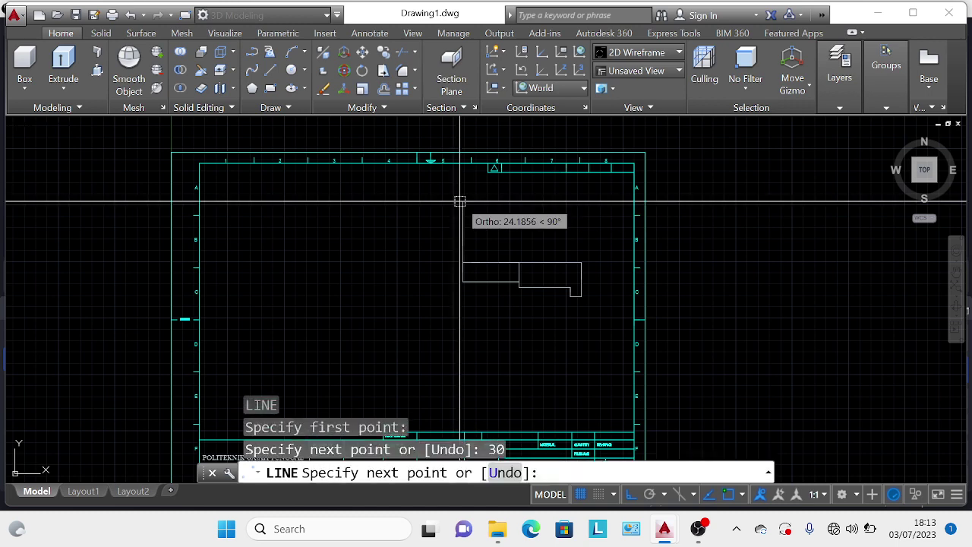
left_click(467, 228)
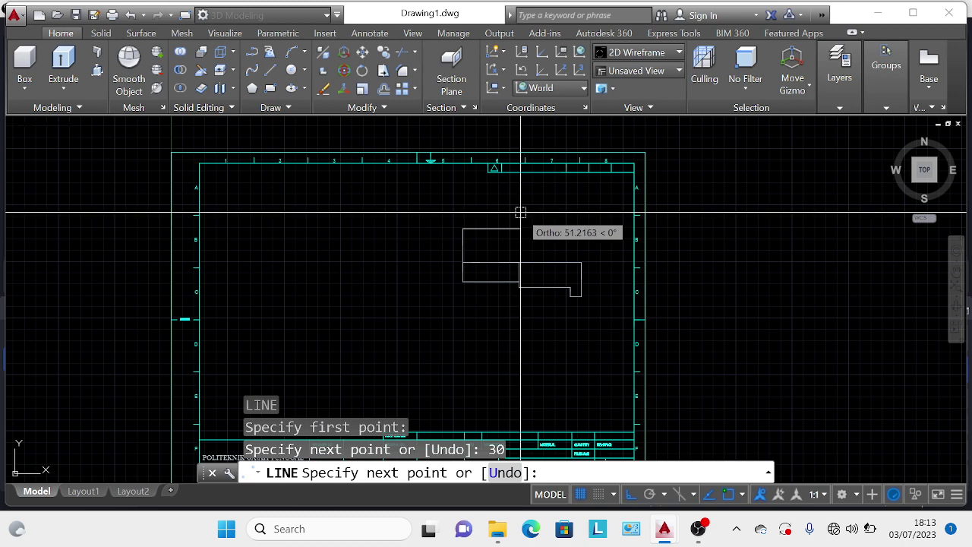
type("15")
key("Return")
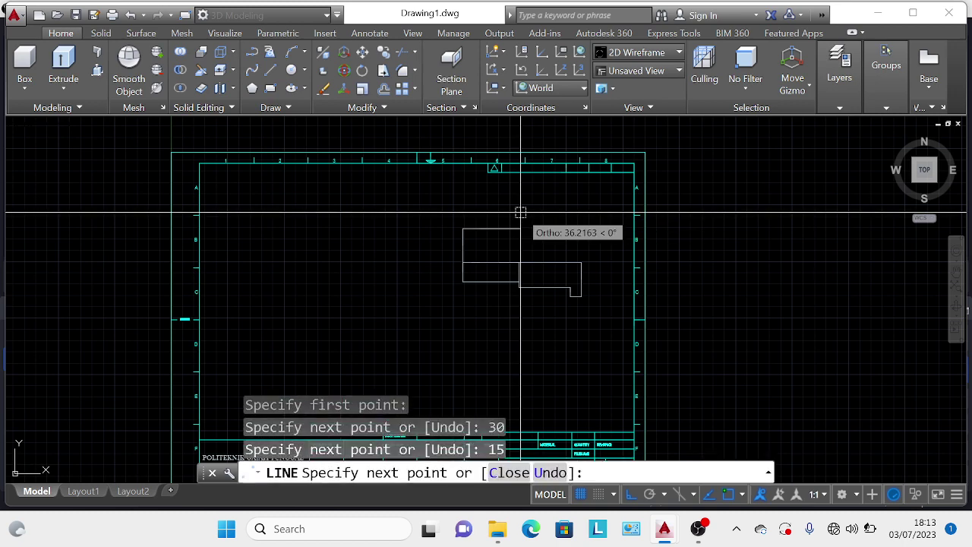
left_click(476, 263)
Step: End the tab outline, zoom to show the whole sheet, and start a new LINE
key("Escape")
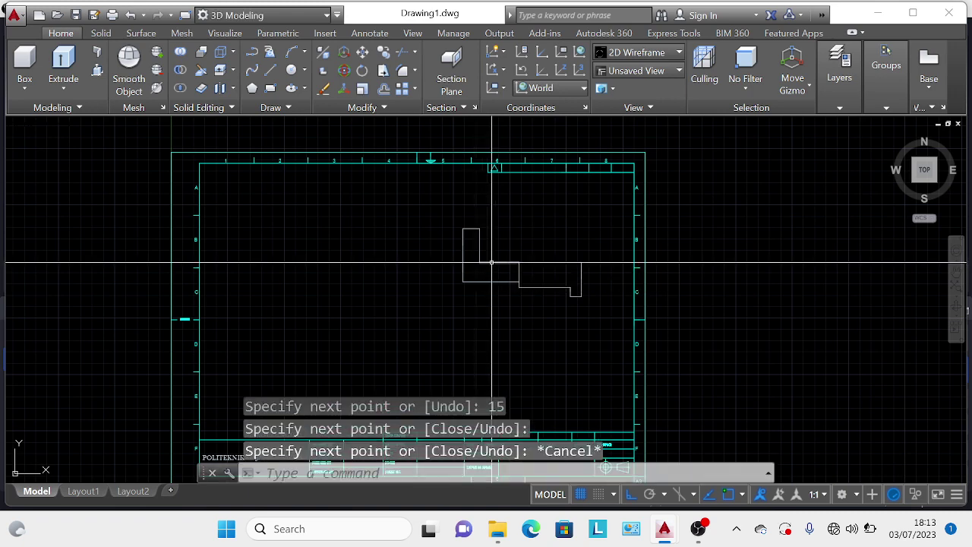
scroll(494, 259, "up", 4)
scroll(494, 259, "down", 2)
scroll(498, 255, "up", 2)
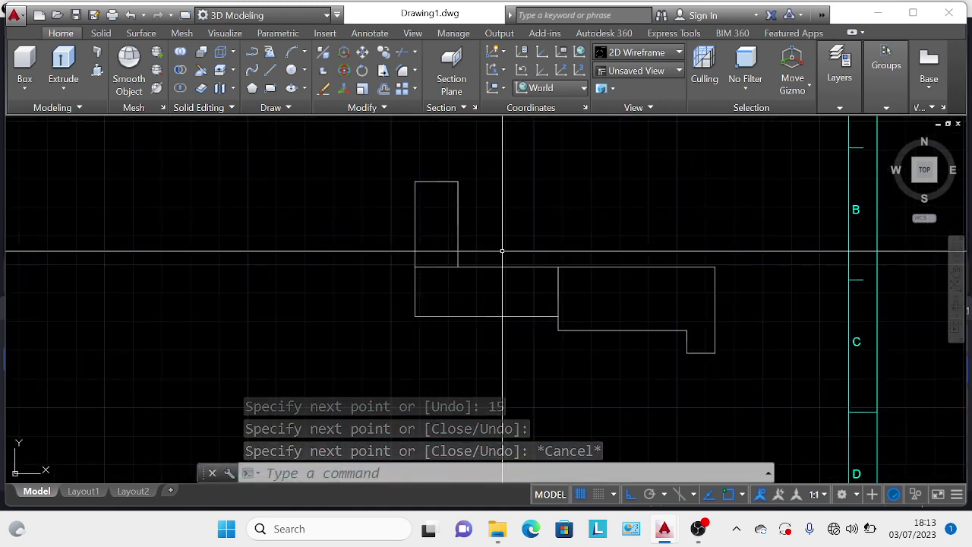
scroll(478, 257, "down", 2)
scroll(345, 267, "down", 2)
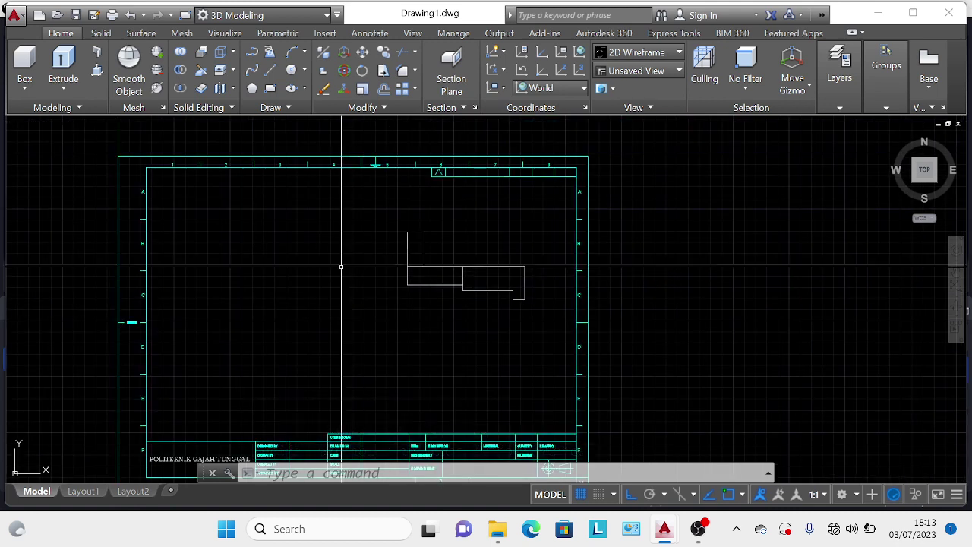
type("l")
key("Return")
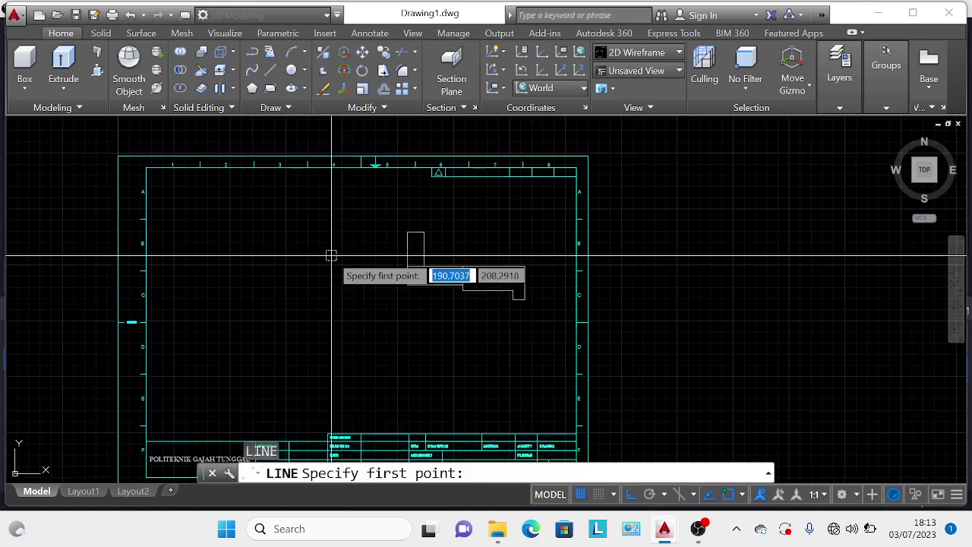
Step: Draw 46-unit down, 40-unit right and 46-unit up sides left of the profile
left_click(209, 282)
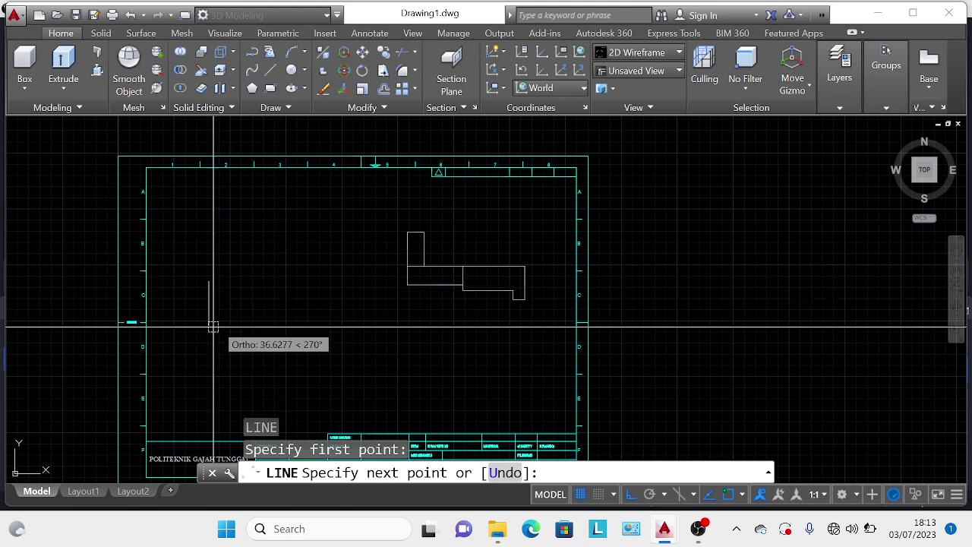
type("46")
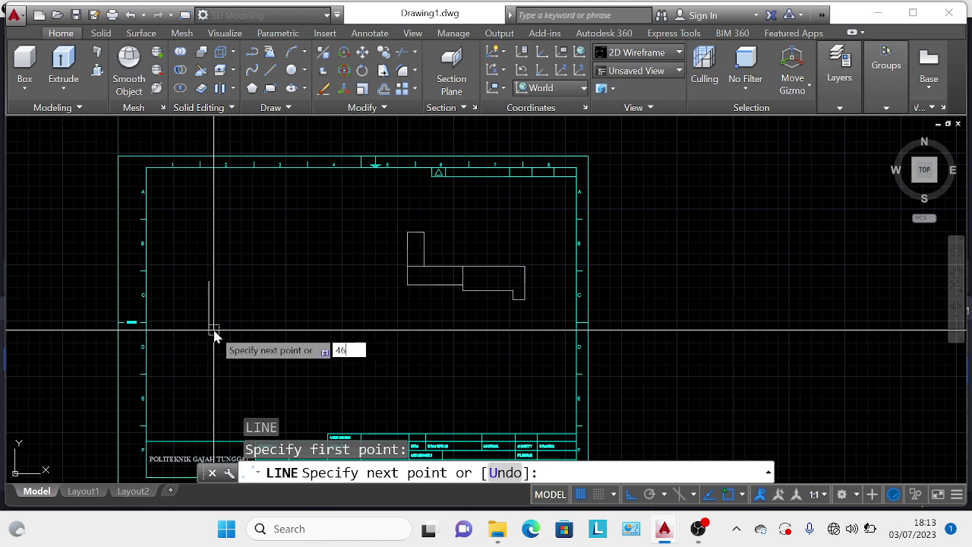
key("Return")
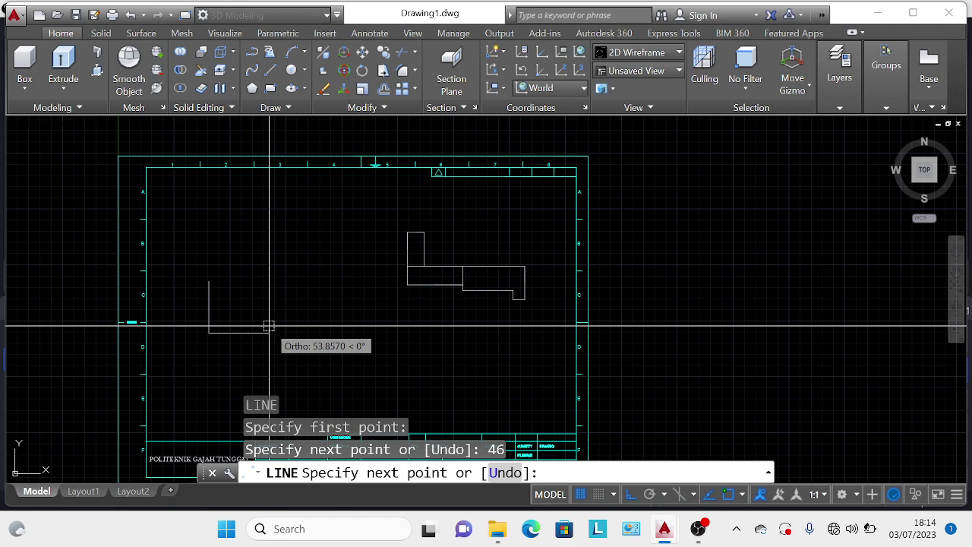
type("40")
key("Return")
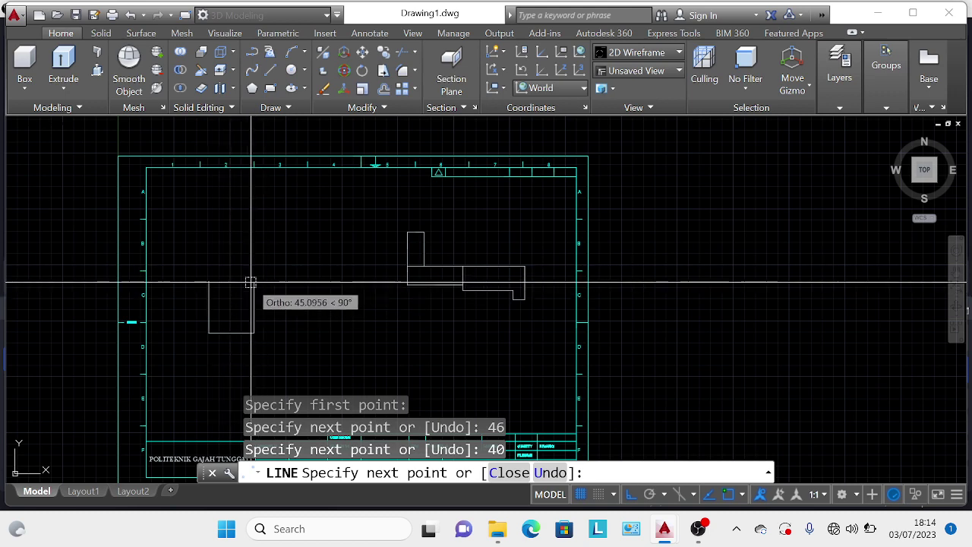
type("46")
key("Return")
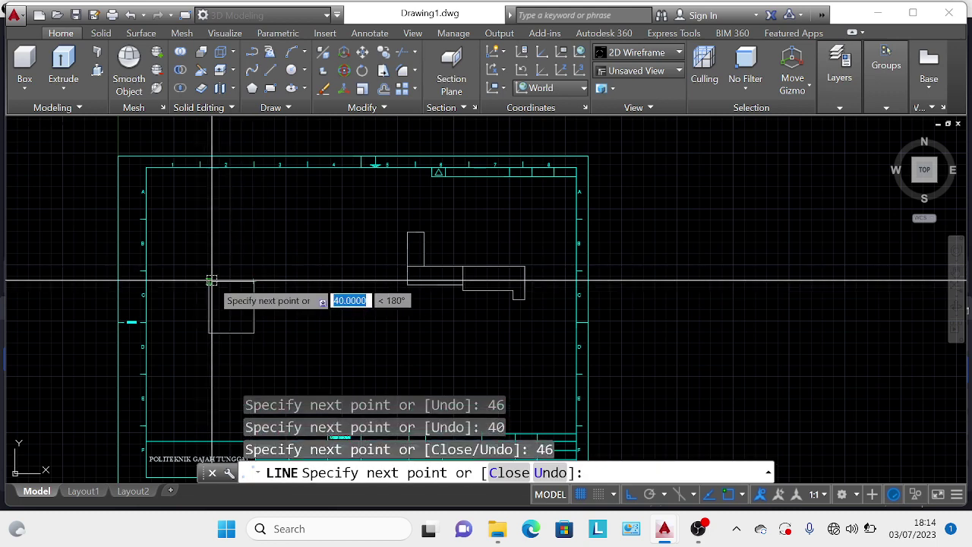
Step: Close the 40 by 46 rectangle and press-pull it into a solid
left_click(209, 281)
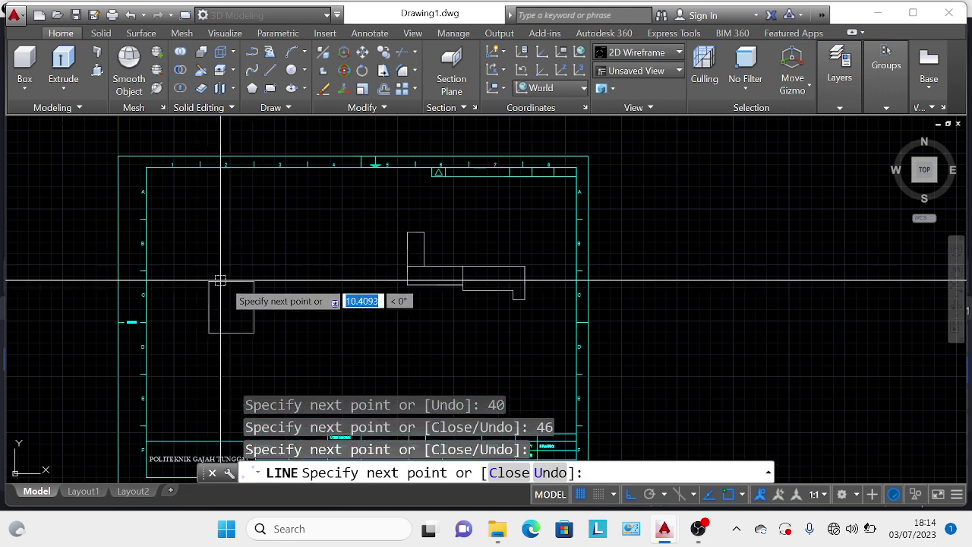
key("Escape")
key("Escape")
key("Escape")
key("Escape")
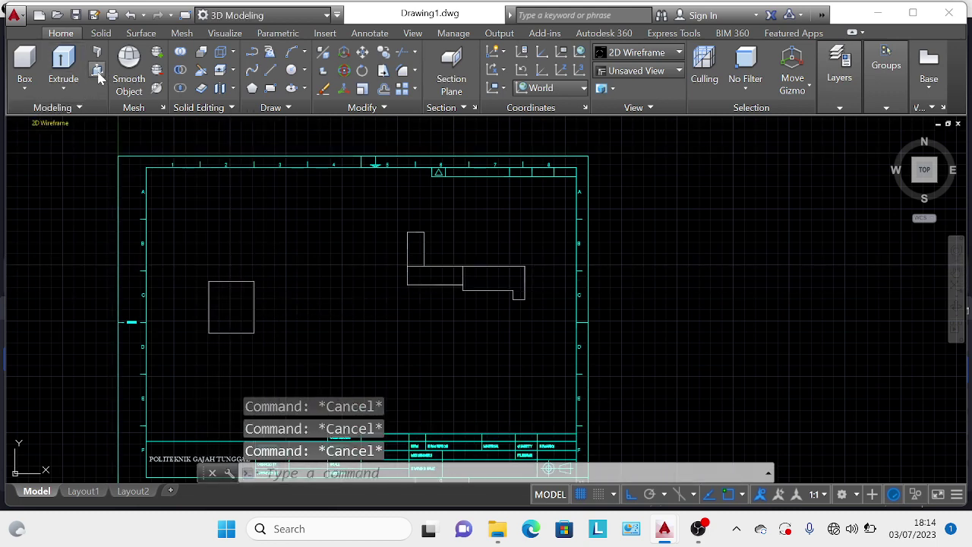
left_click(97, 70)
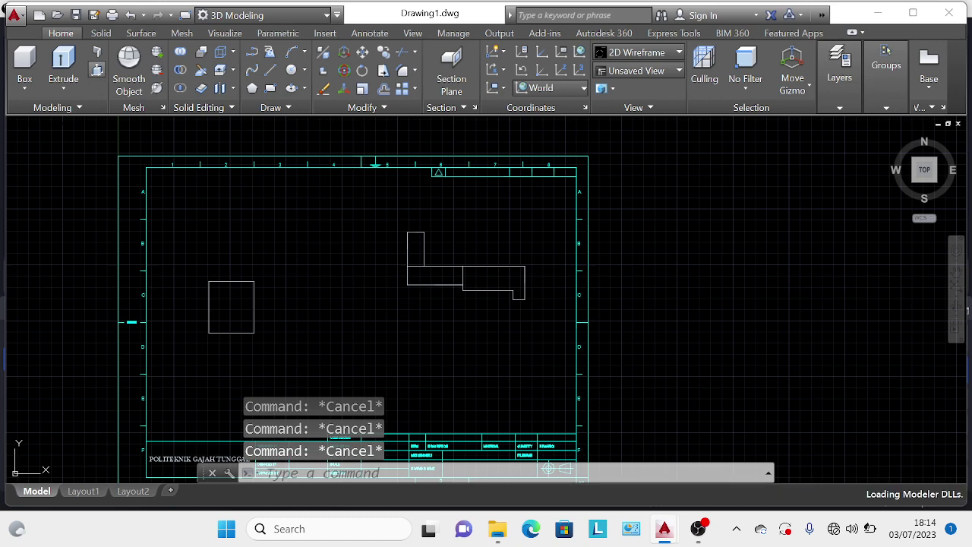
left_click(239, 301)
left_click(301, 271)
key("Escape")
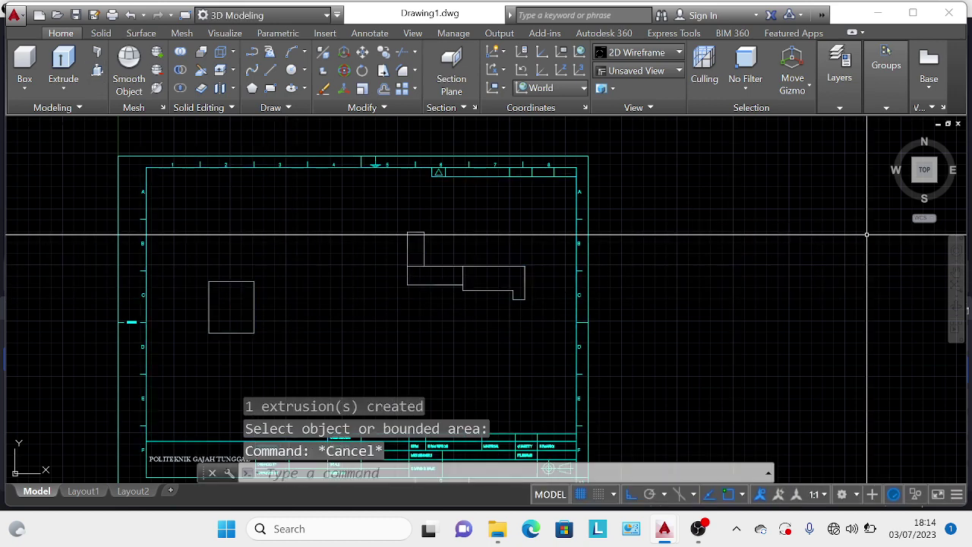
Step: Orbit the drawing into a tilted 3D view
left_click(956, 307)
mouse_move(846, 305)
left_mouse_down()
mouse_move(893, 259)
mouse_move(564, 373)
left_mouse_up()
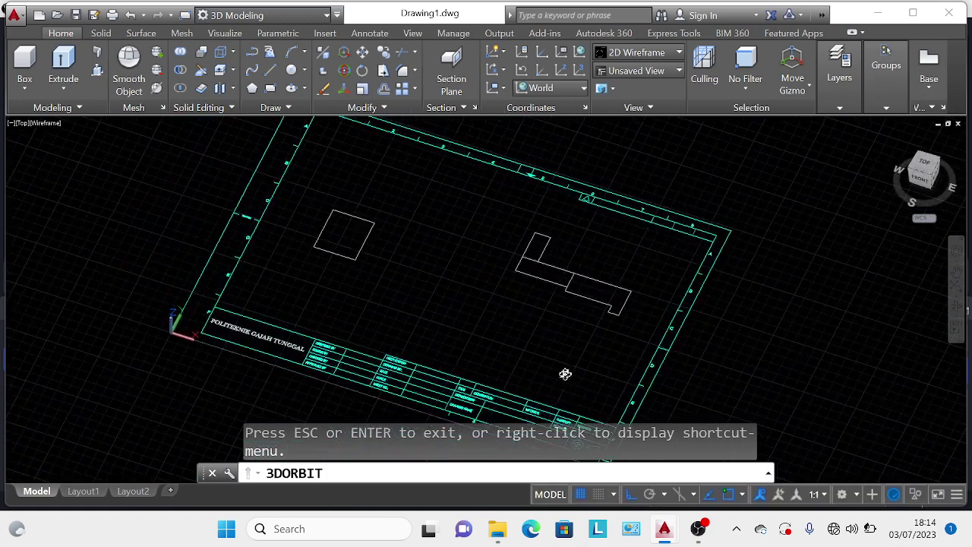
key("Escape")
left_click(97, 70)
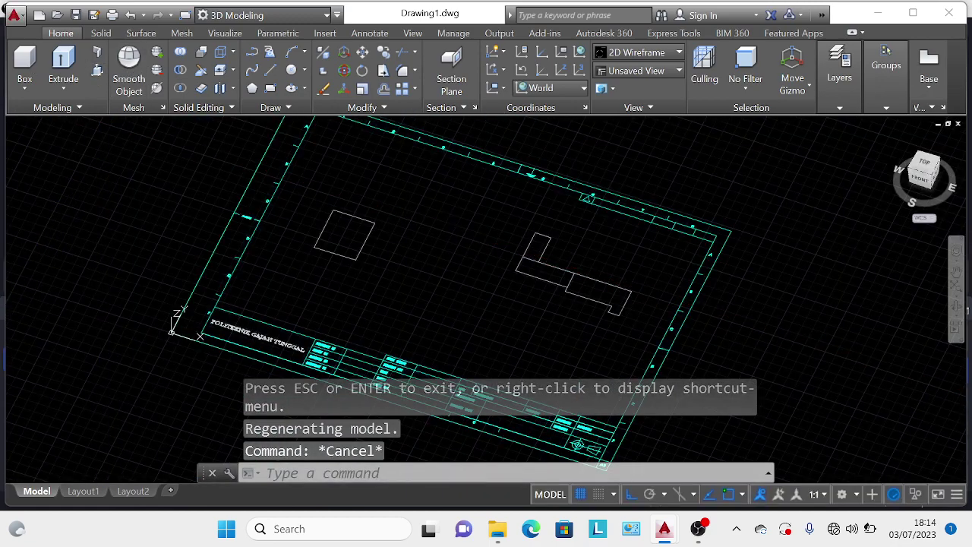
Step: Press-pull the rectangle up 25 and the profile's right-hand part by -70
left_click(343, 226)
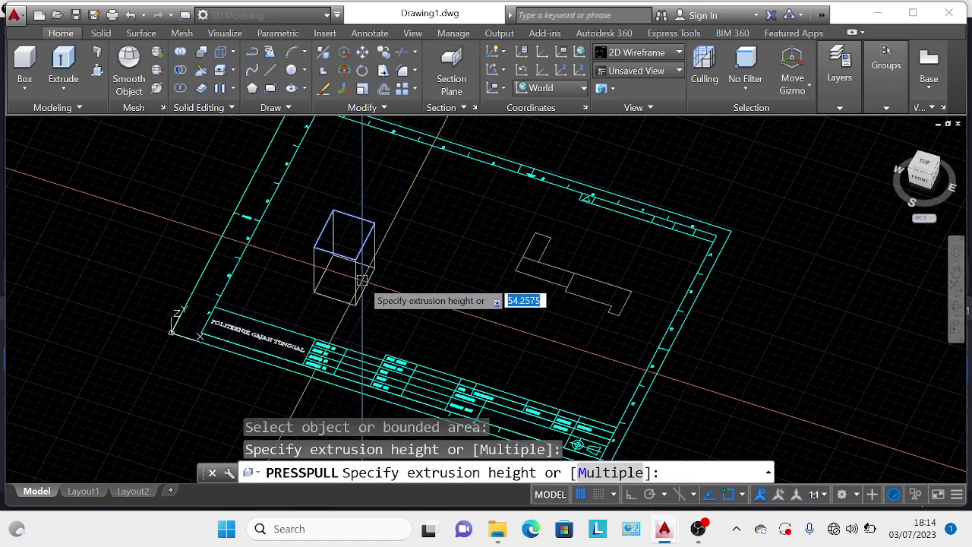
type("25")
key("Return")
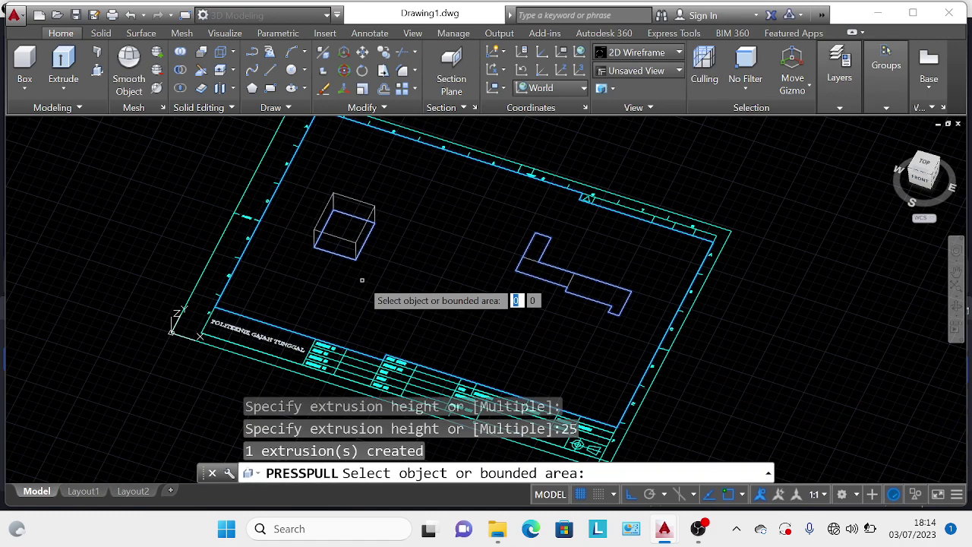
key("Escape")
key("Escape")
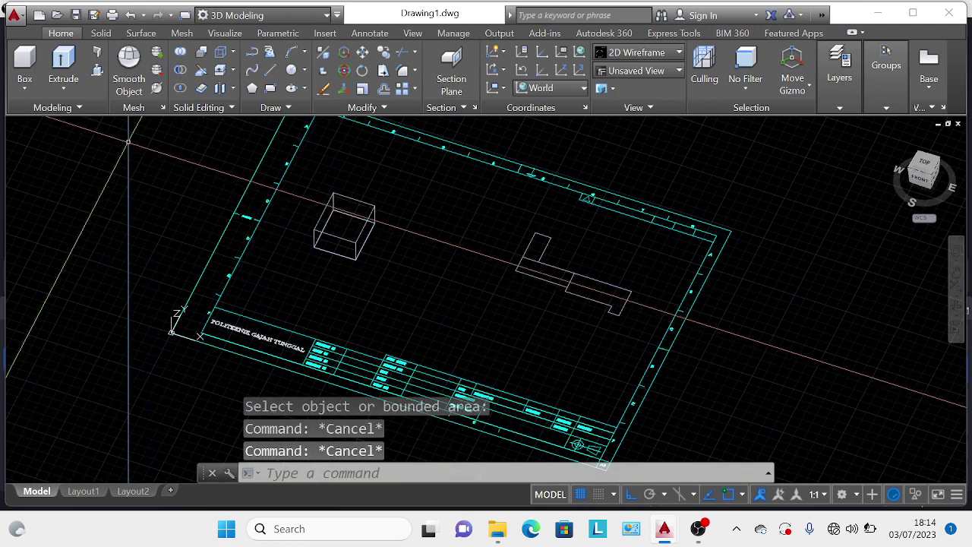
left_click(97, 69)
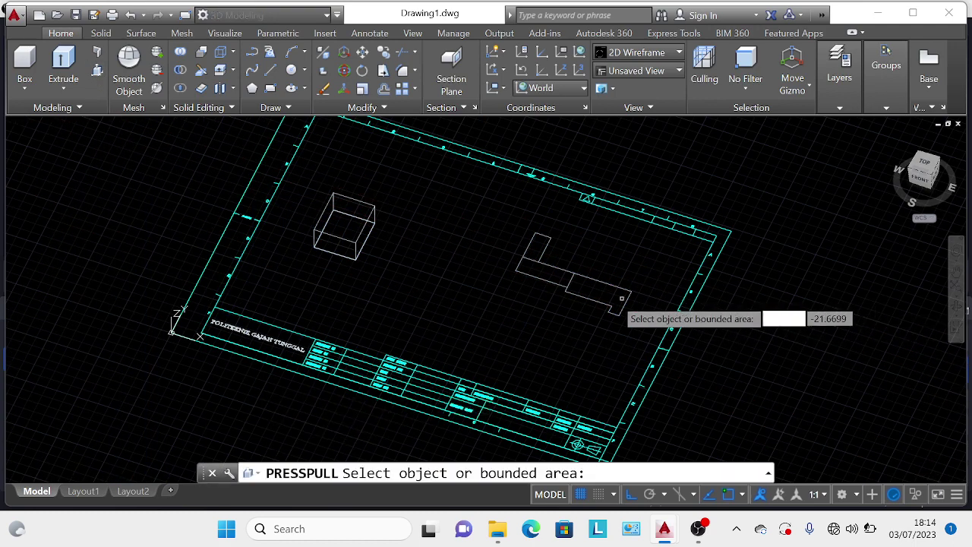
left_click(598, 292)
type("-70")
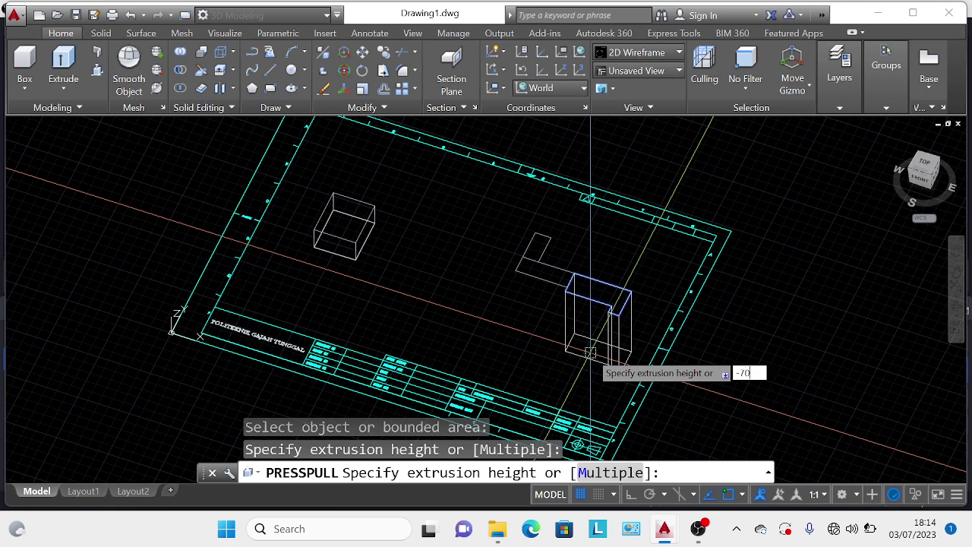
key("Return")
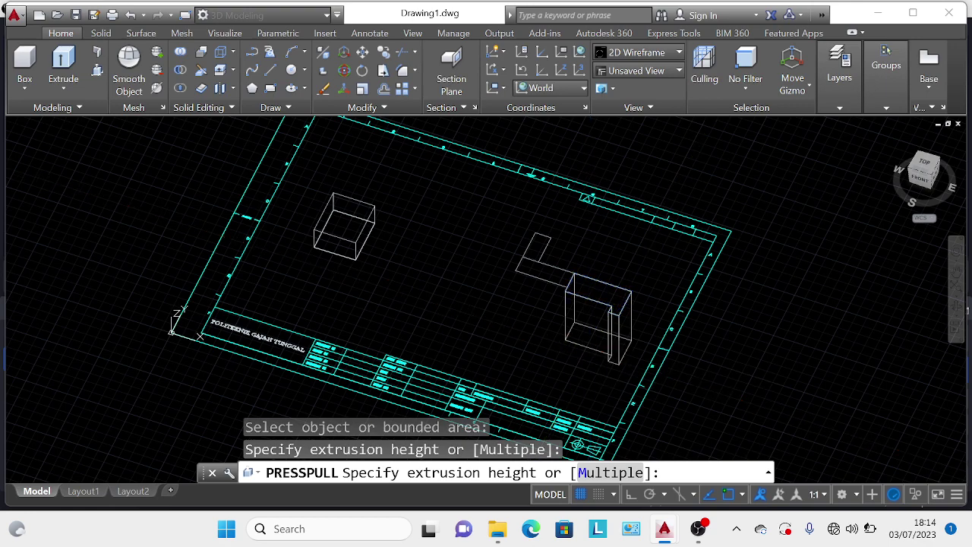
key("Escape")
key("Escape")
key("Escape")
Step: Press-pull the L's left strip by 25, then undo that extrusion
type("l")
key("Return")
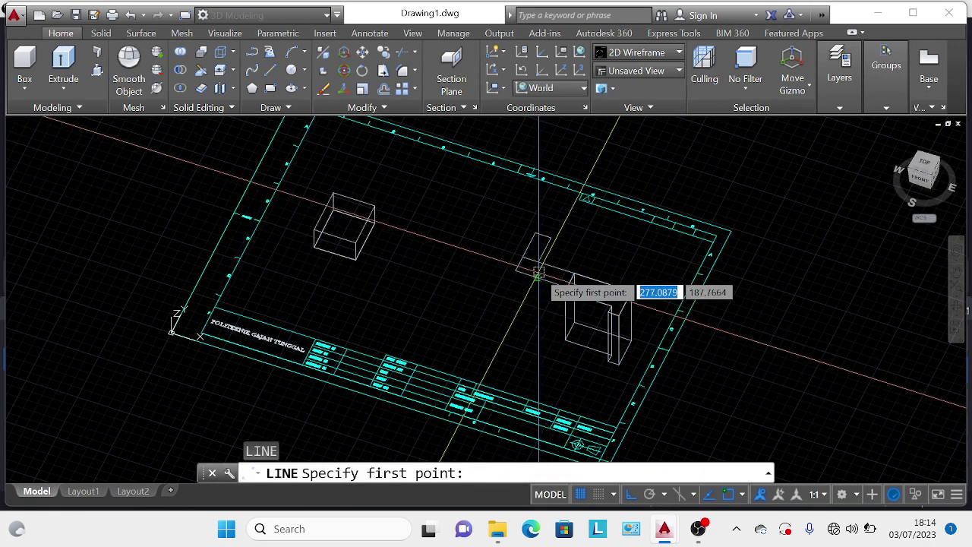
key("Escape")
key("Escape")
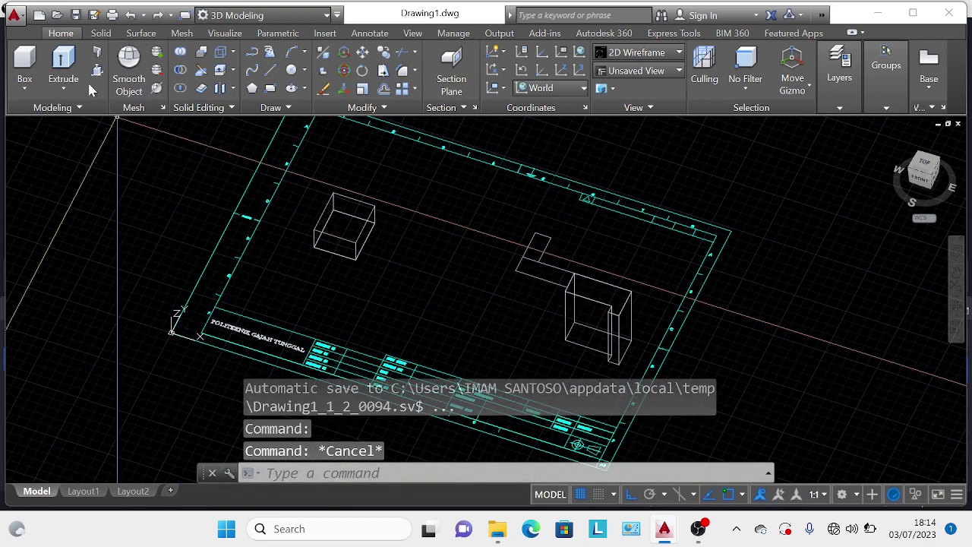
left_click(97, 71)
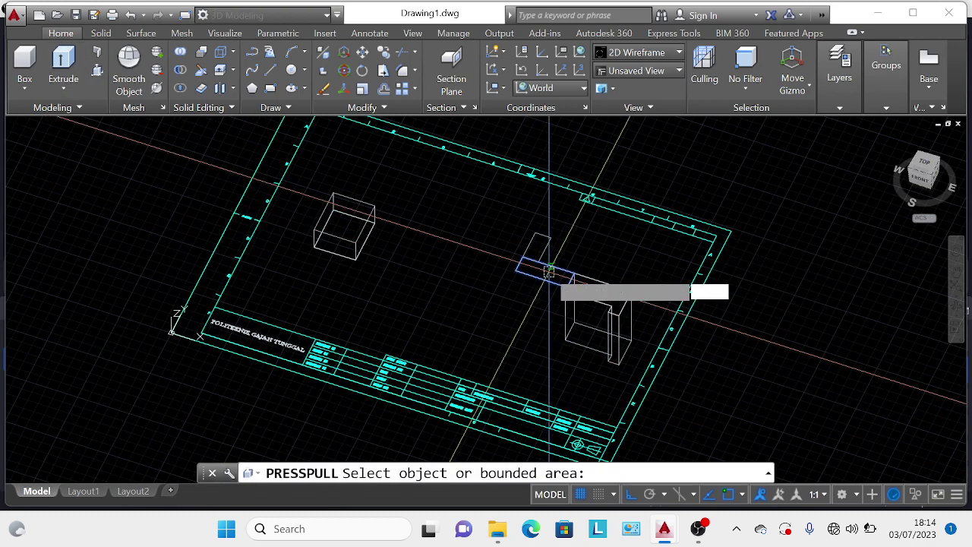
left_click(559, 296)
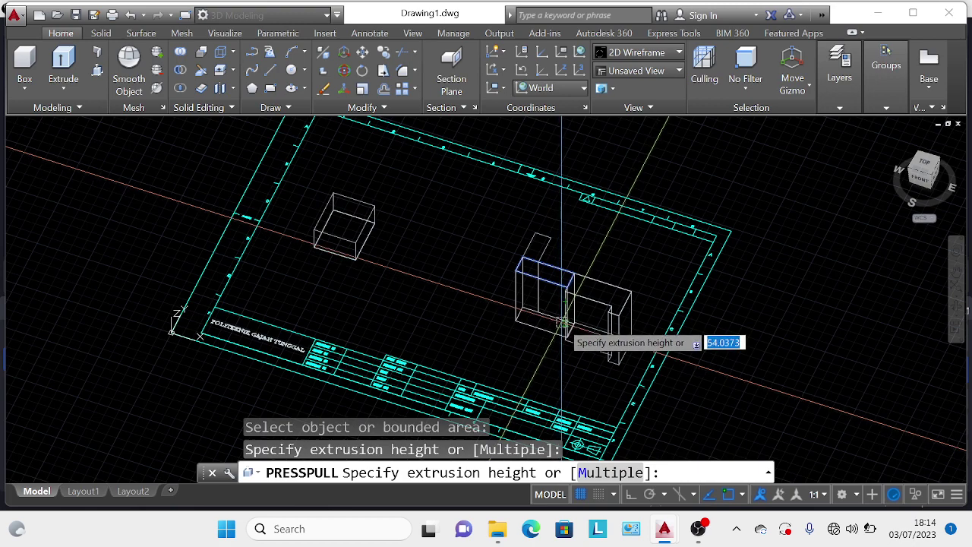
type("25")
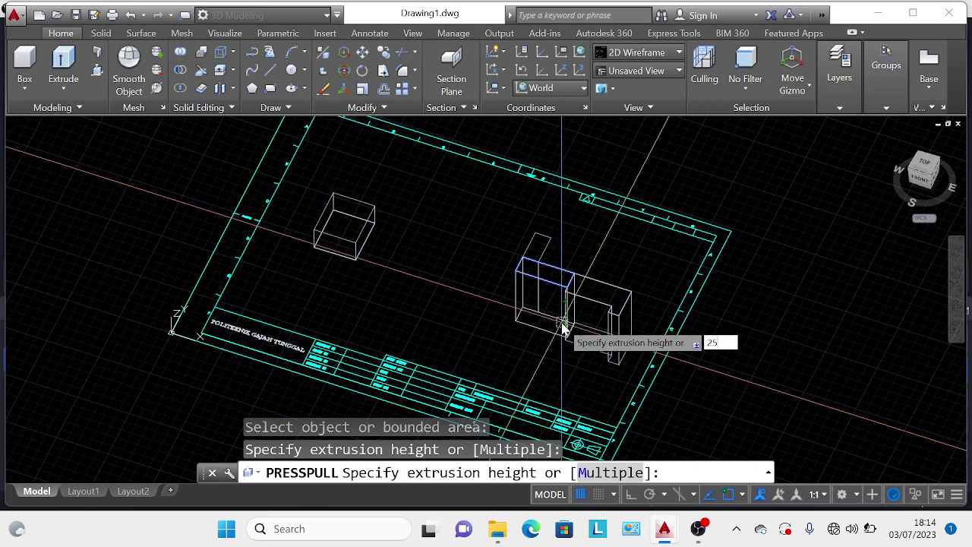
key("Return")
key("Escape")
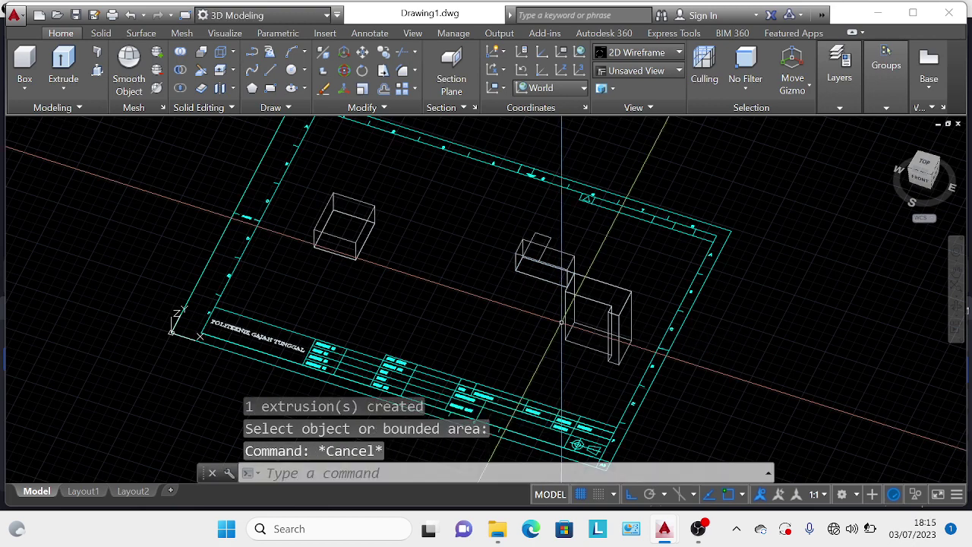
key("ctrl+z")
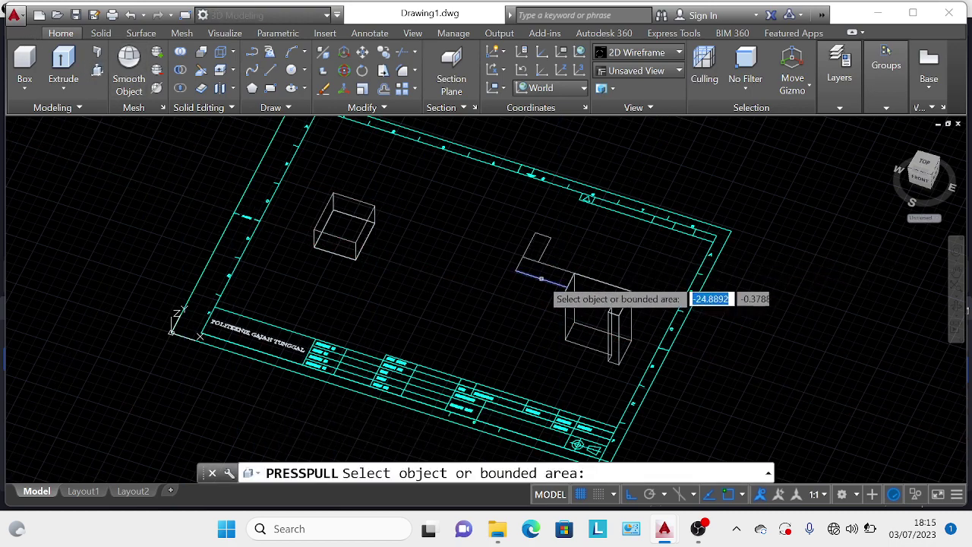
Step: Press-pull the L-shaped region and the small end square each by -25
left_click(532, 274)
type("-25")
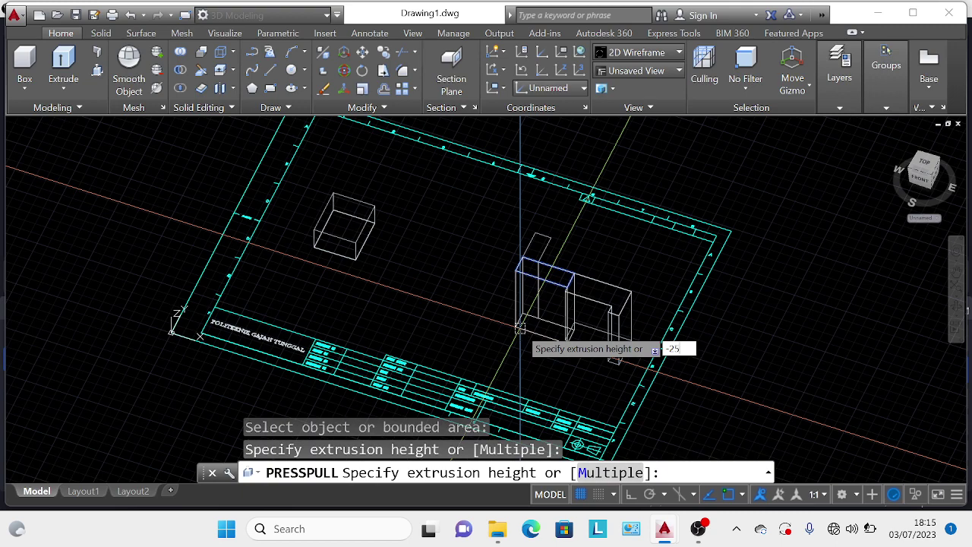
key("Return")
key("Escape")
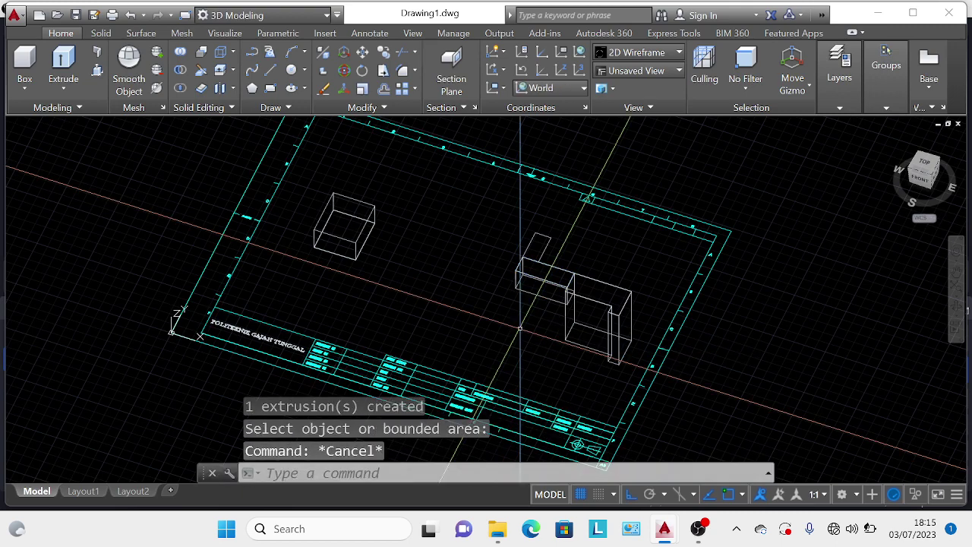
key("Escape")
key("Escape")
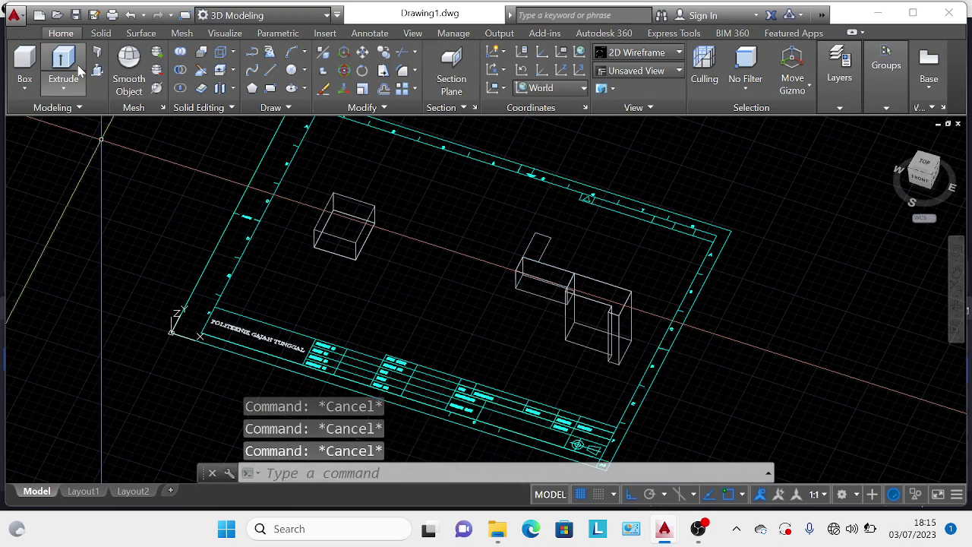
left_click(96, 74)
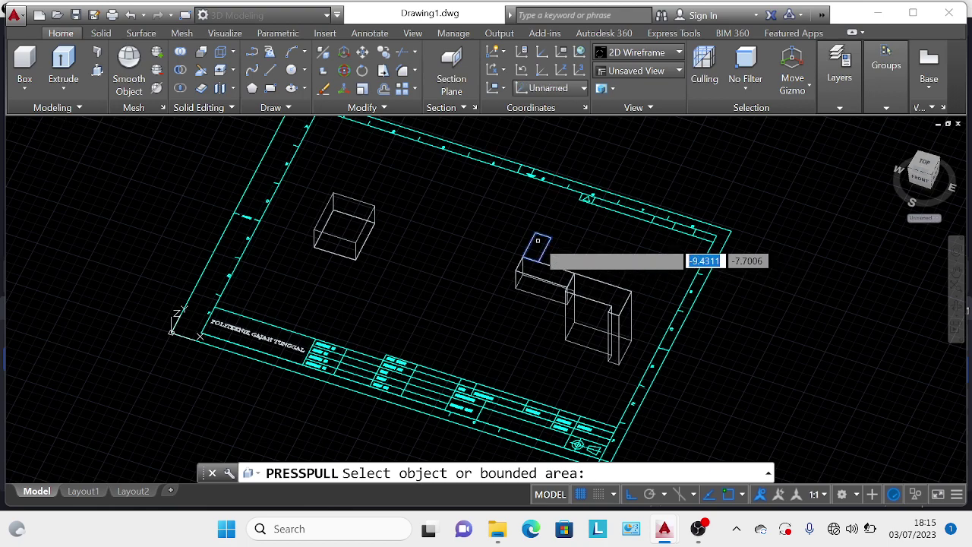
left_click(536, 242)
type("-25")
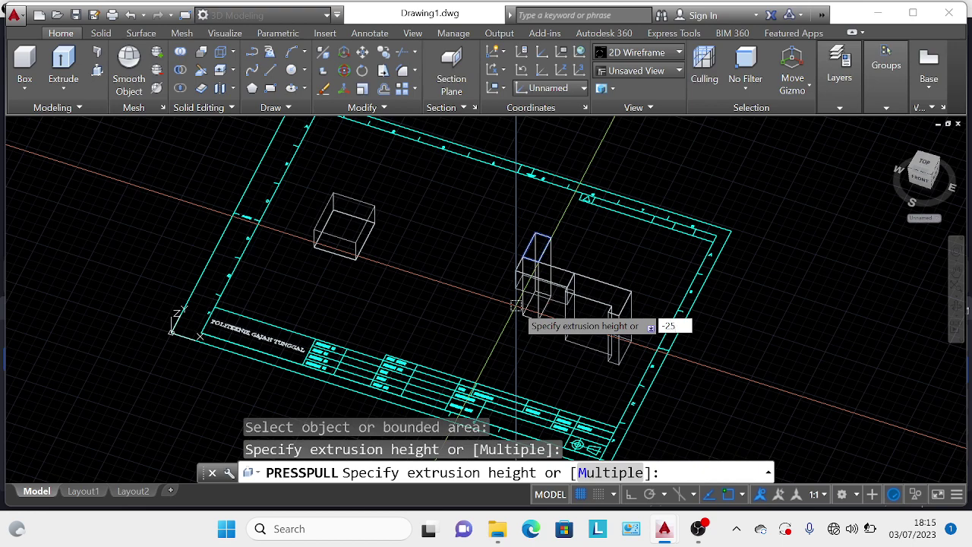
key("Return")
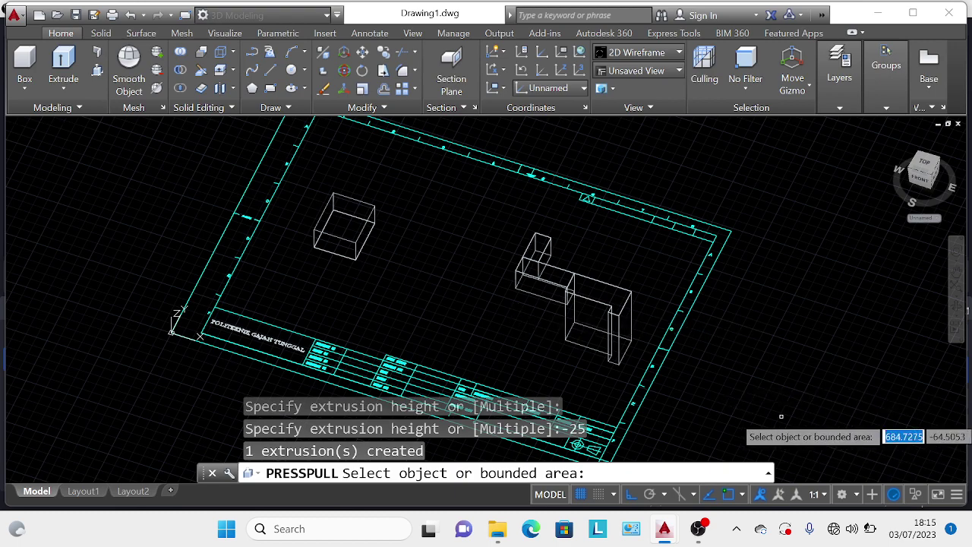
Step: Union the small upright, L-shaped solid and slotted block into a single solid
scroll(607, 382, "up", 4)
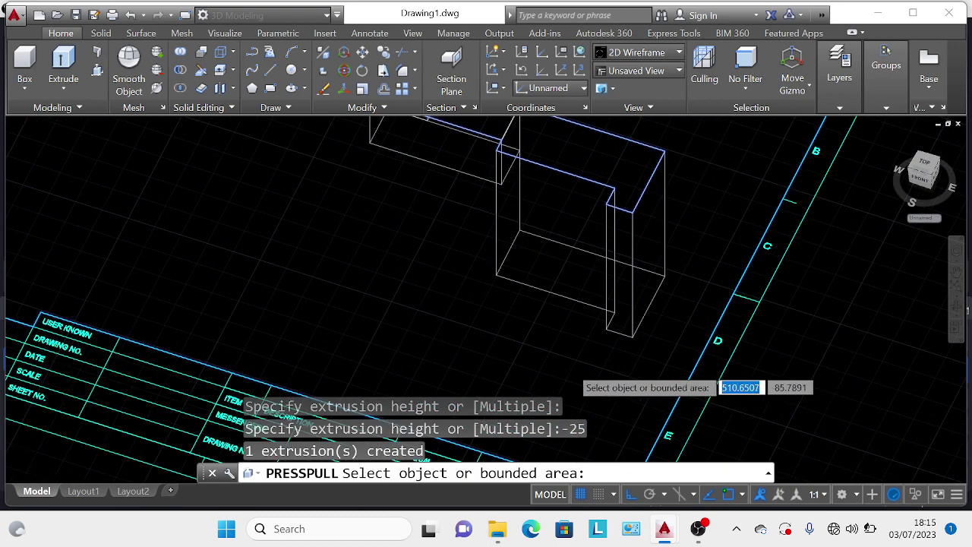
scroll(600, 380, "down", 4)
scroll(569, 372, "up", 2)
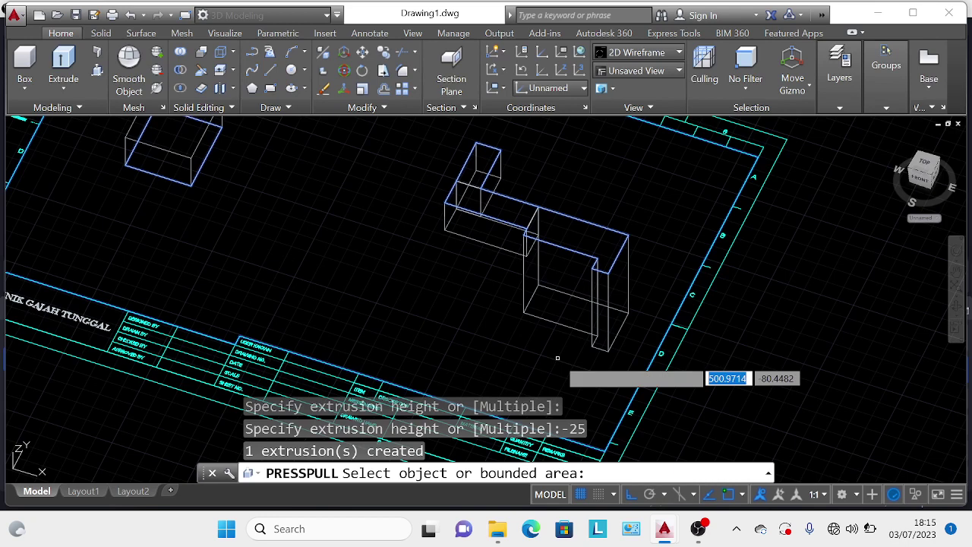
scroll(471, 308, "down", 2)
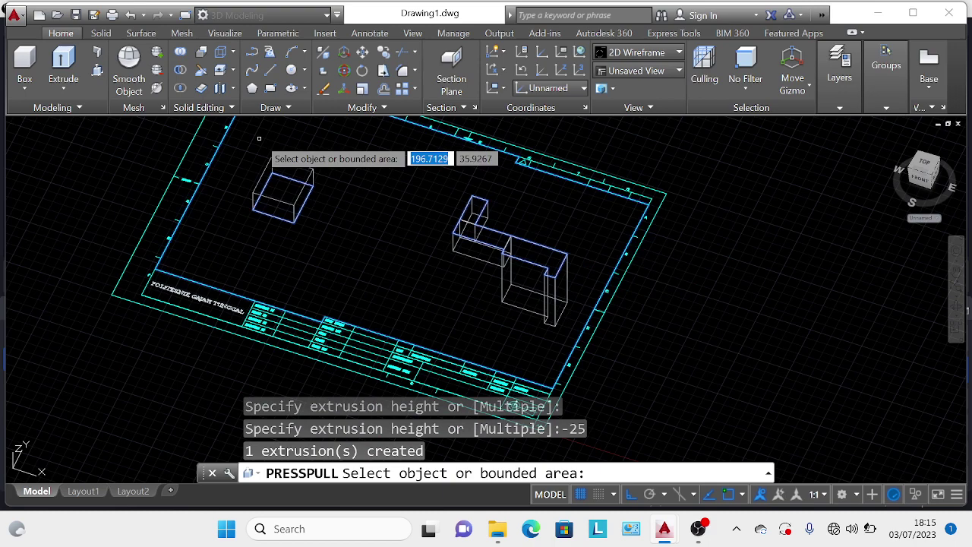
left_click(180, 51)
left_click(479, 220)
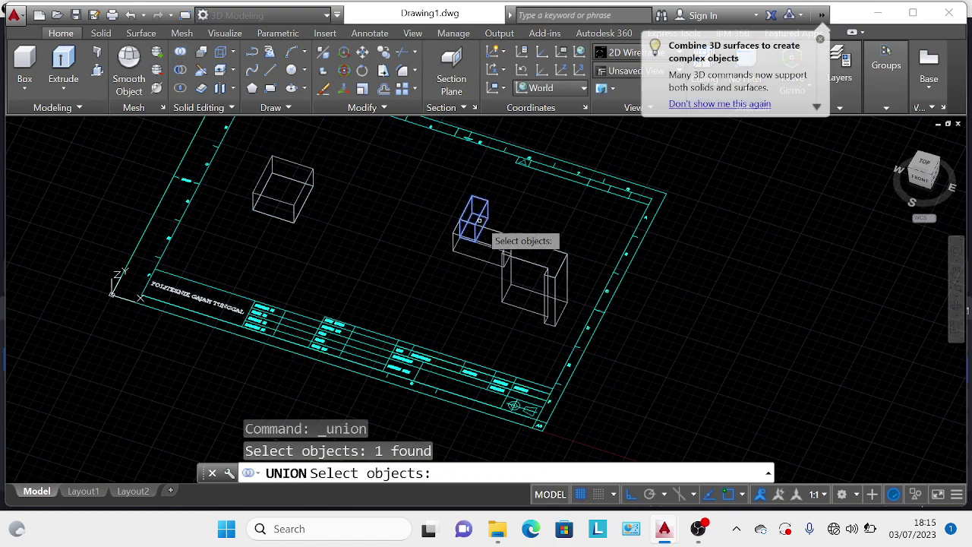
left_click(471, 233)
left_click(491, 244)
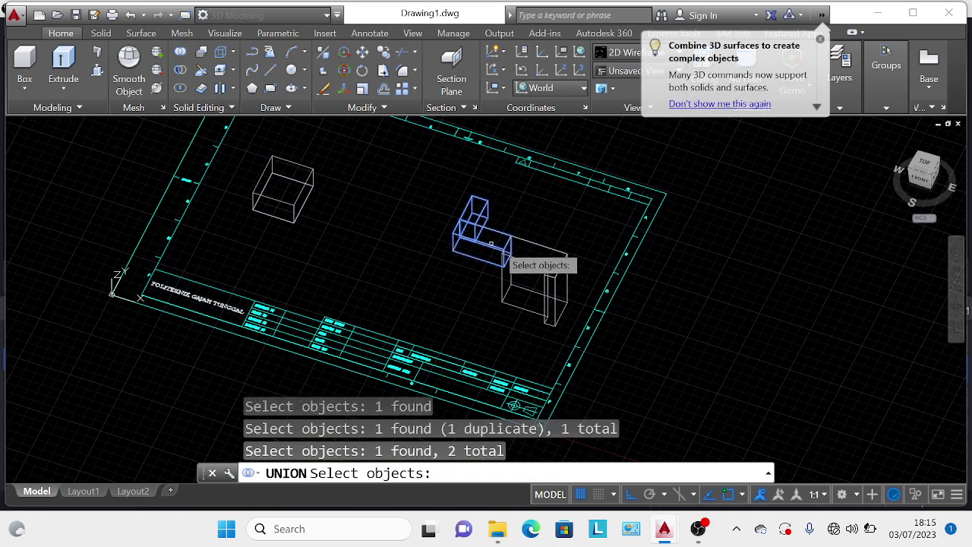
left_click(531, 255)
key("Return")
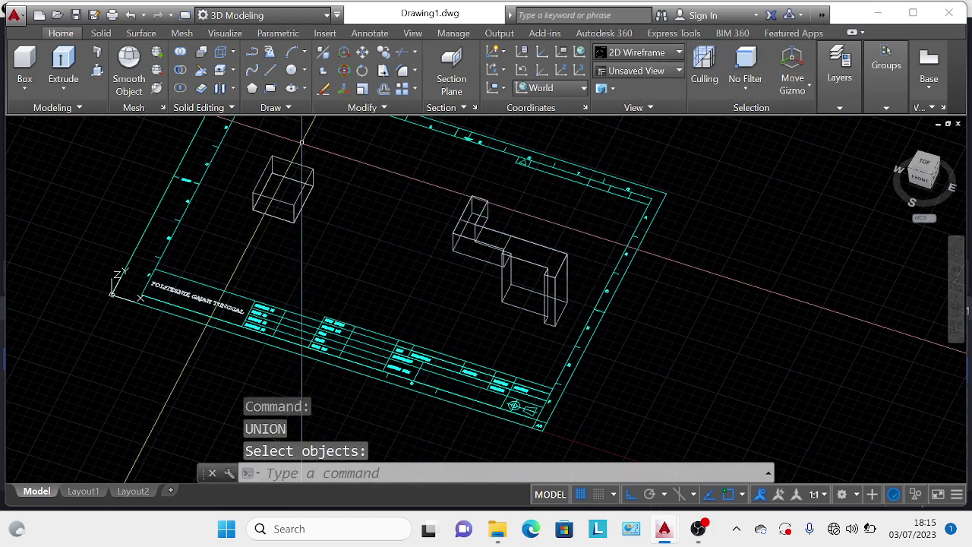
Step: Draw a line outline with 30, 15 and 30-unit sides between the box and the bracket, closed at its start corner
type("l")
key("Return")
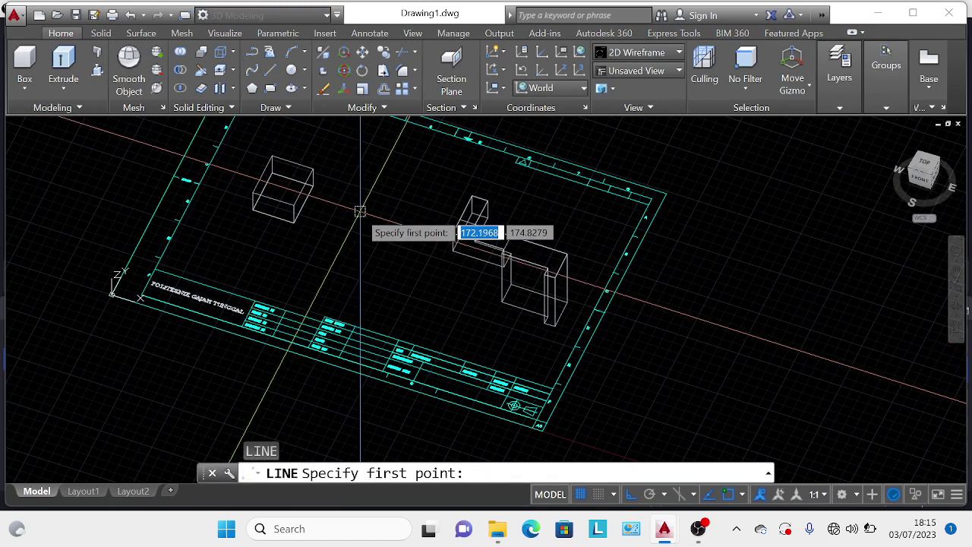
left_click(346, 236)
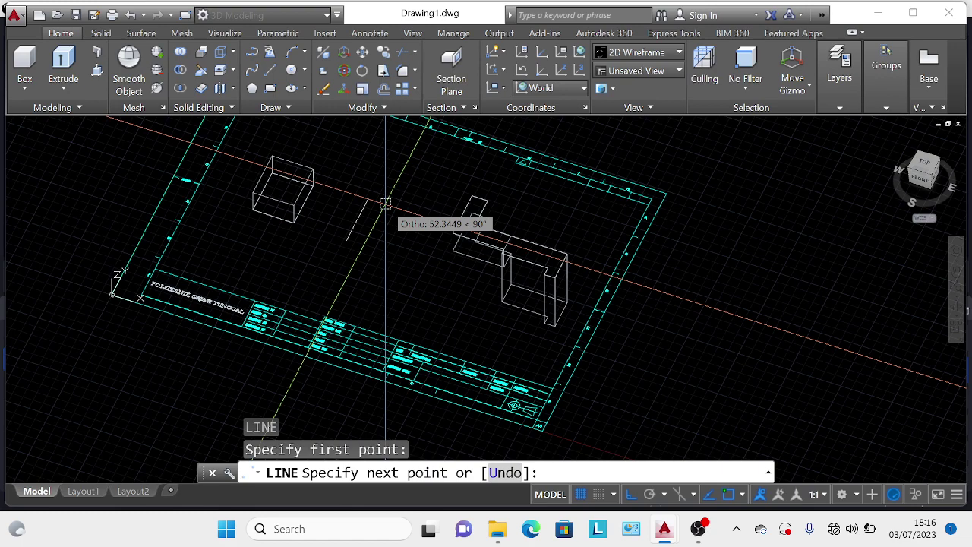
key("Return")
type("15")
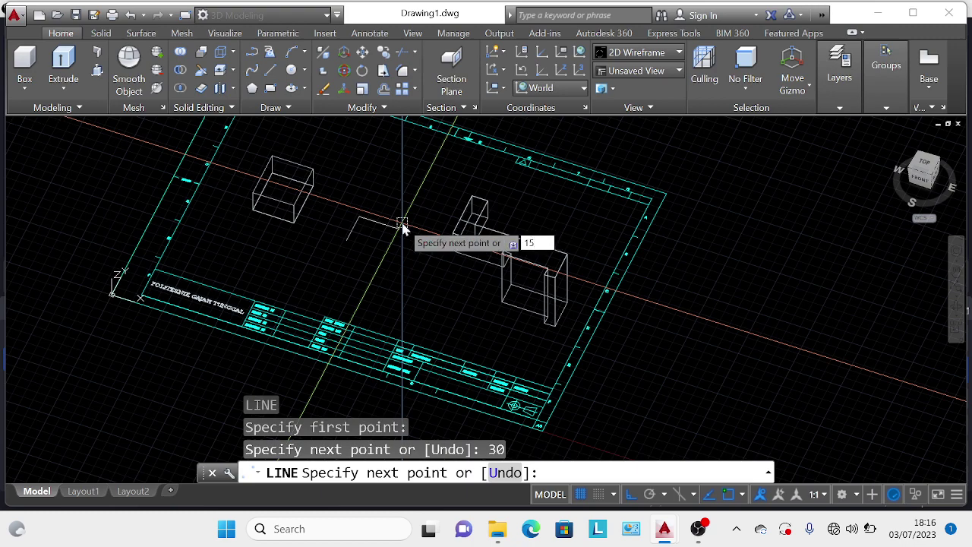
key("Return")
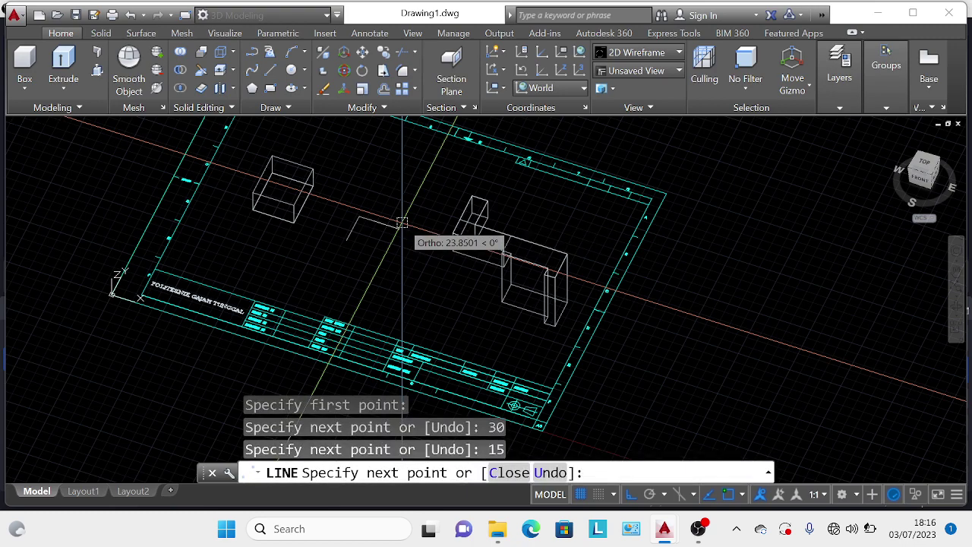
key("F8")
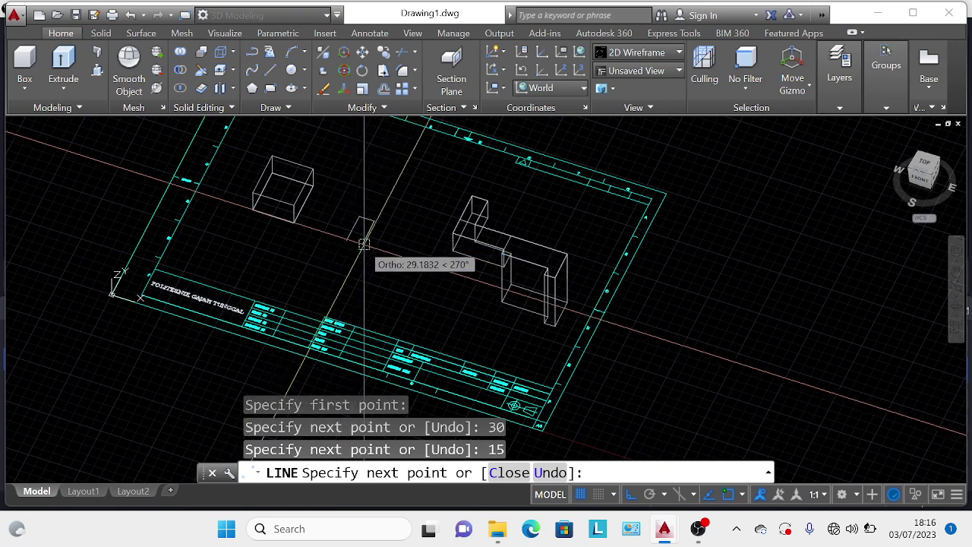
type("30")
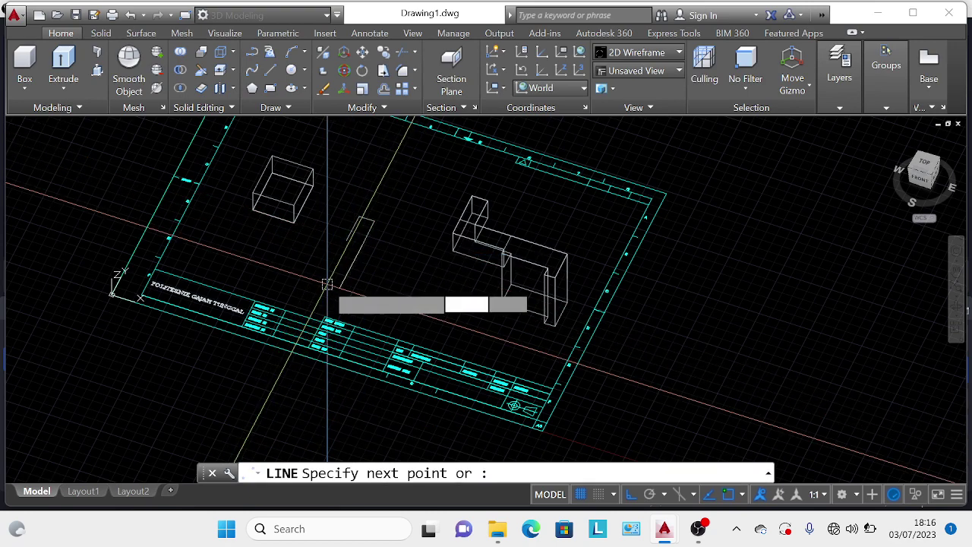
key("Return")
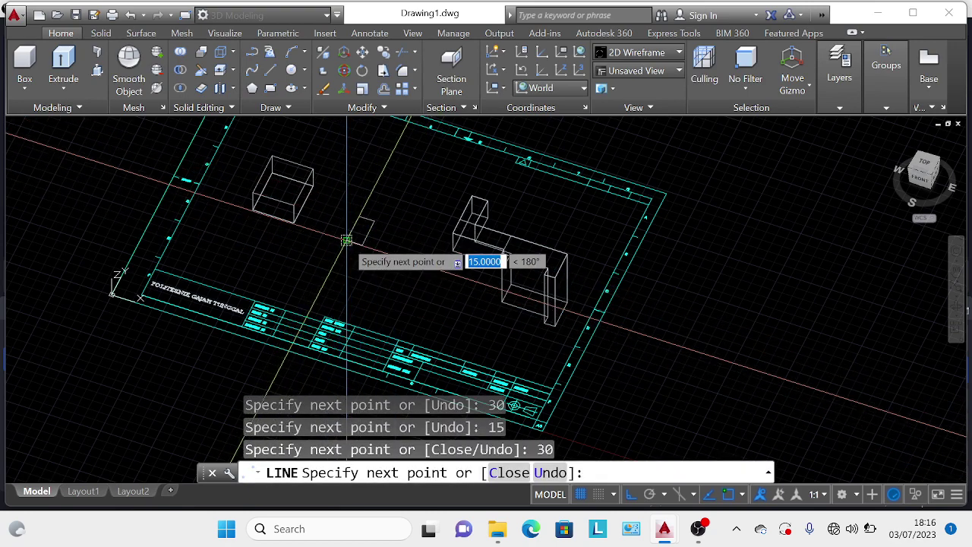
left_click(347, 240)
key("Escape")
key("Escape")
key("Escape")
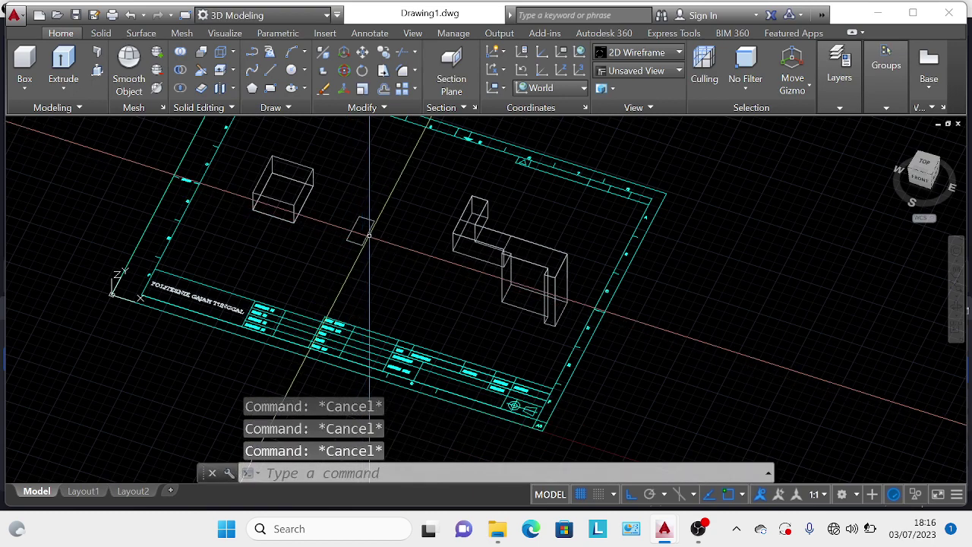
Step: Presspull the small 30 by 15 rectangle into a 40-unit-tall solid block
left_click(96, 70)
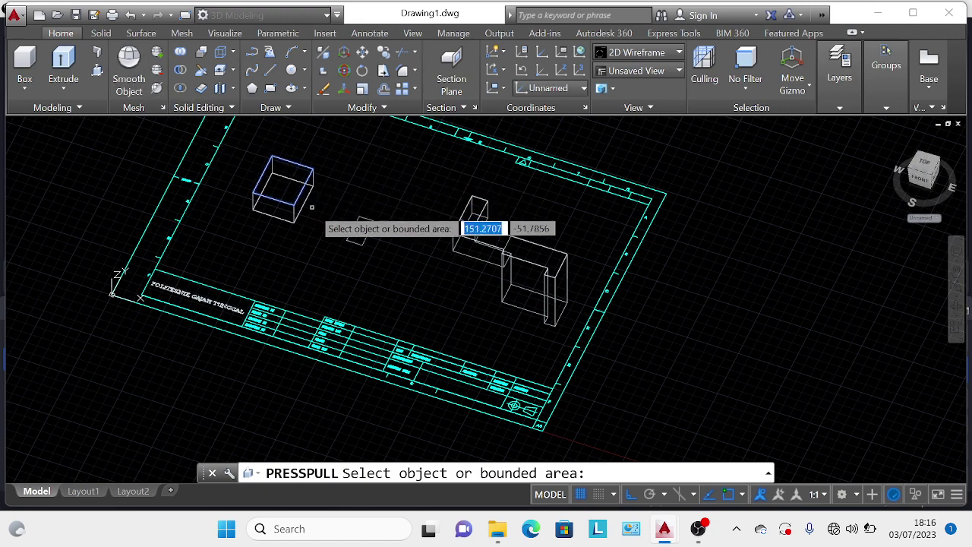
left_click(363, 228)
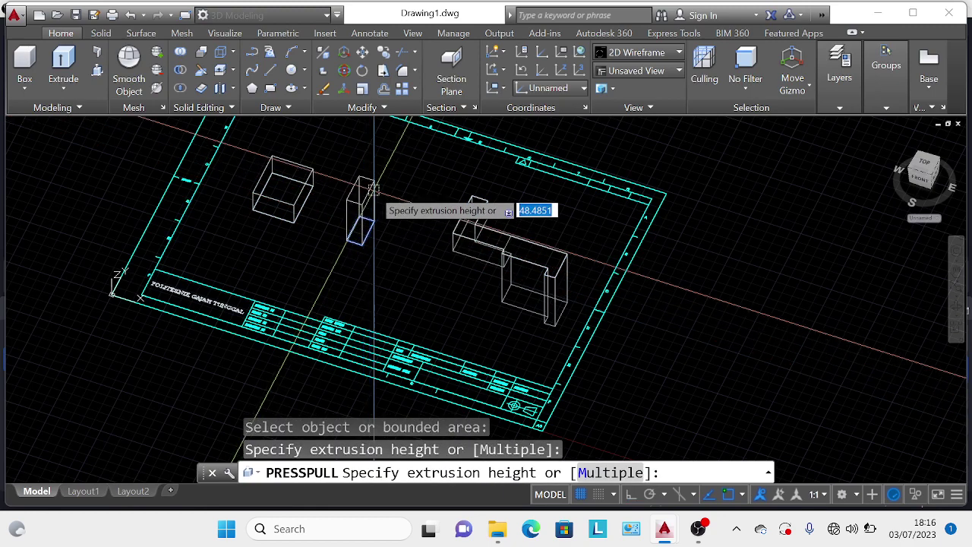
type("40")
key("Return")
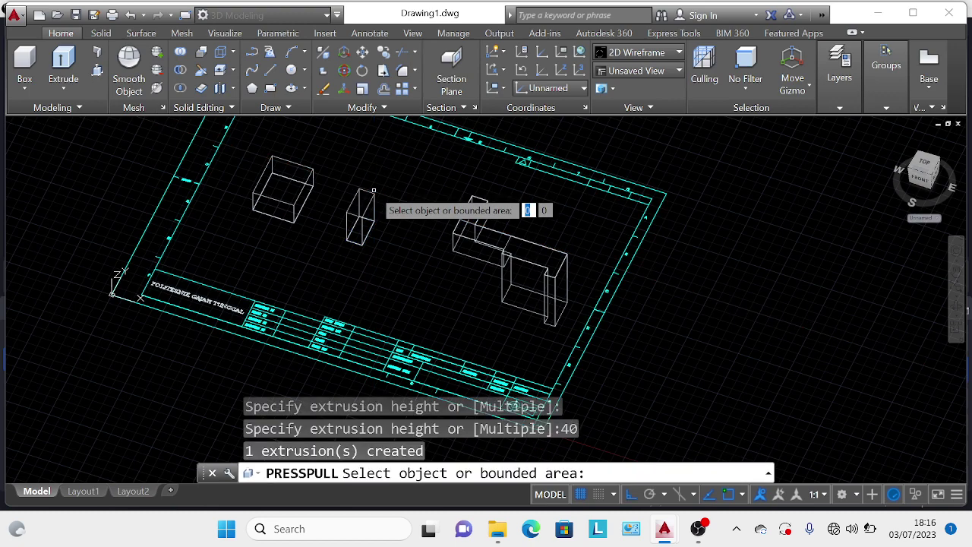
key("Escape")
key("Escape")
Step: Make Rotate Gizmo the default gizmo and select the new small block
left_click(792, 73)
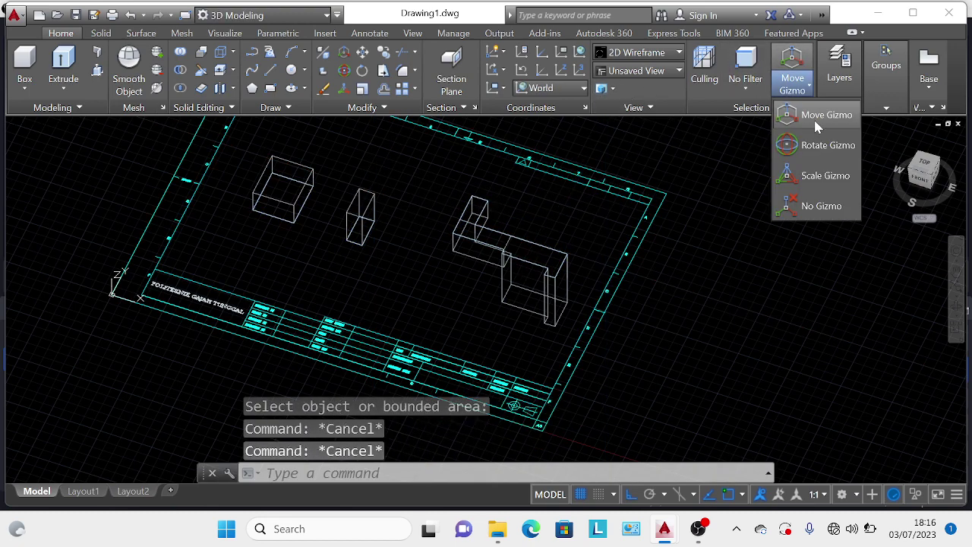
left_click(807, 146)
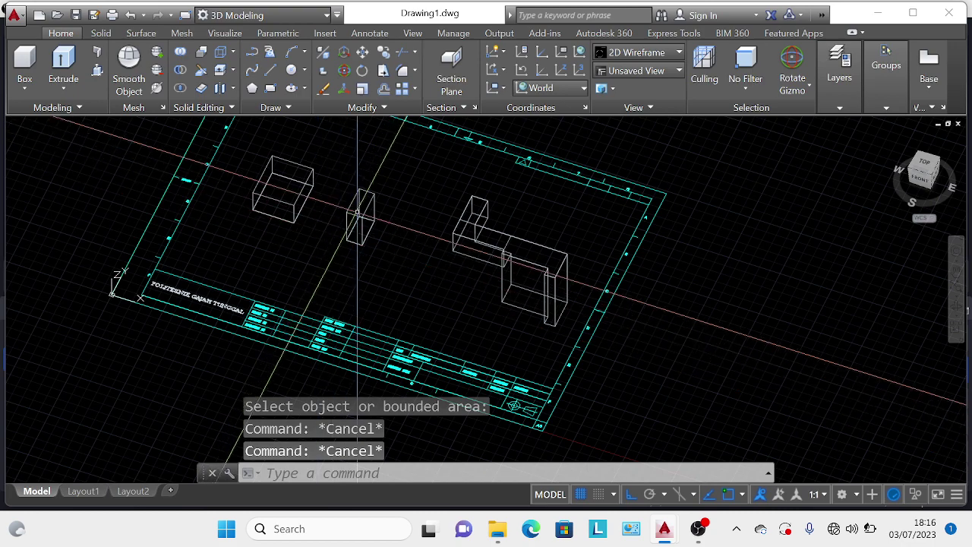
left_click(358, 215)
mouse_move(839, 68)
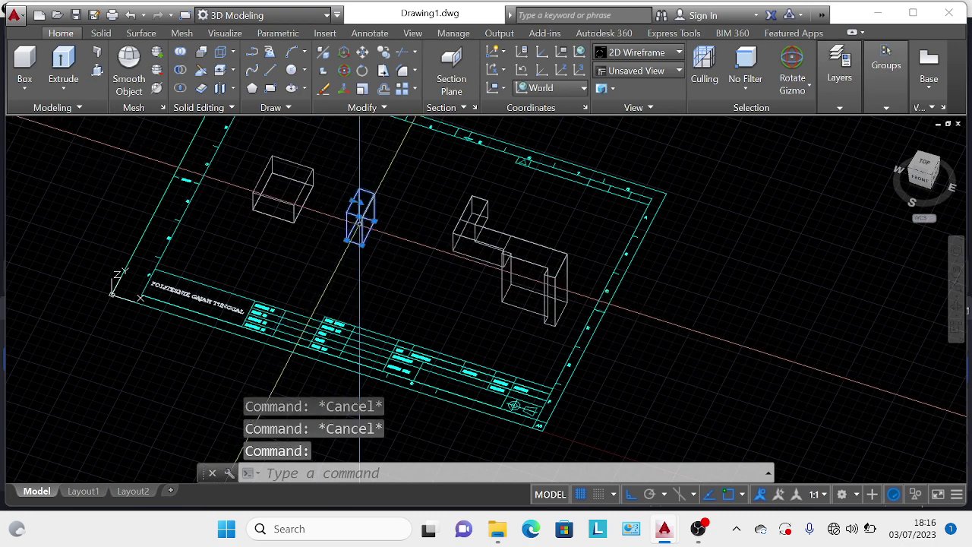
left_click(800, 82)
left_click(807, 146)
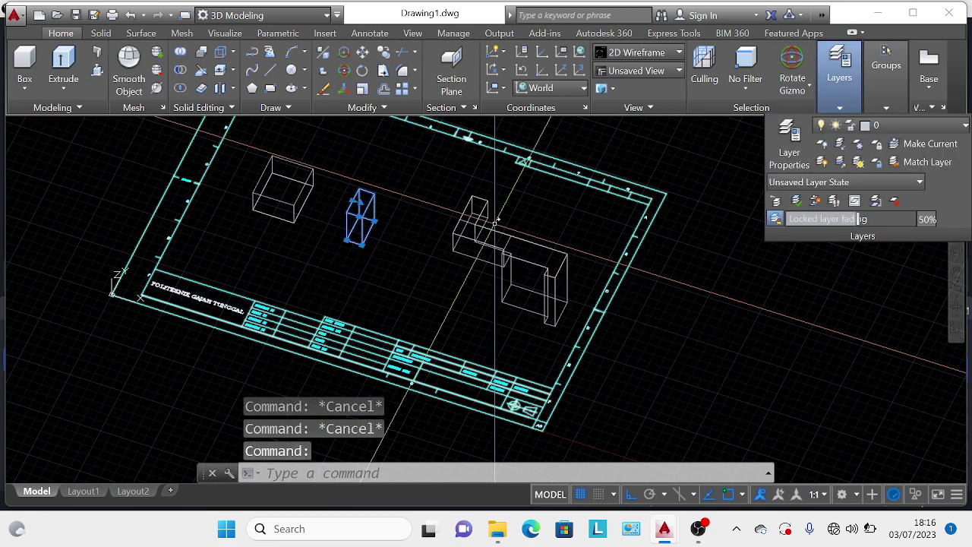
left_click(349, 212)
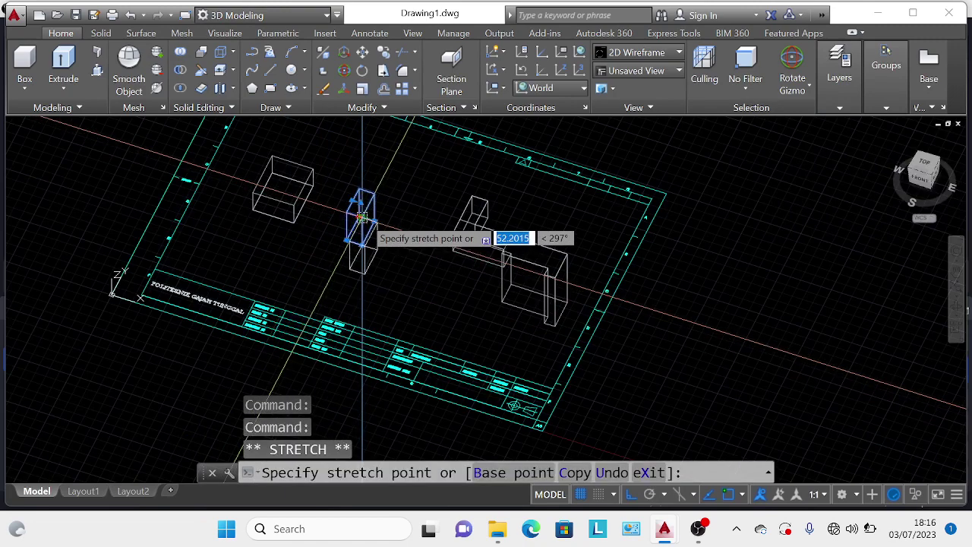
Step: Reselect the small box with Rotate Gizmo kept and switch to the Shaded visual style
key("Escape")
key("Escape")
key("Escape")
left_click(799, 82)
left_click(807, 145)
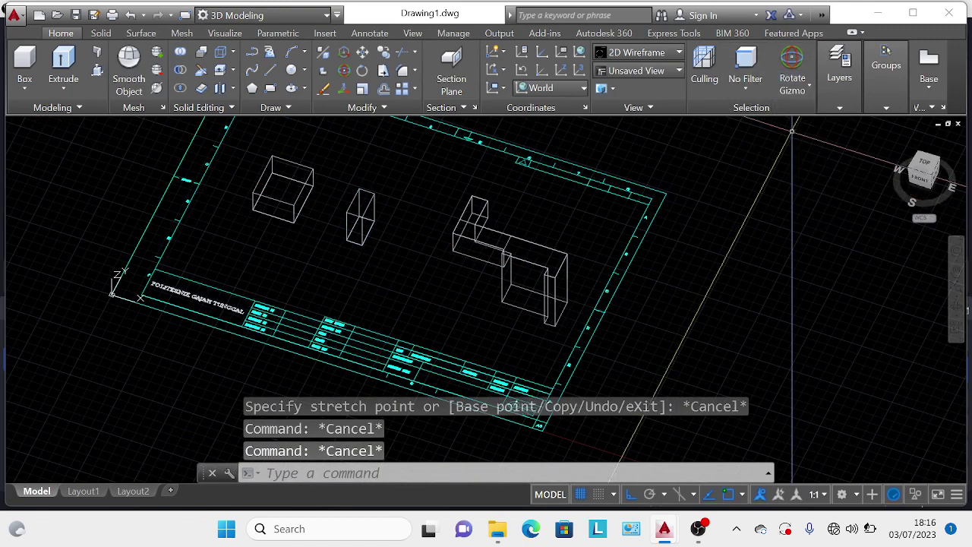
left_click(355, 217)
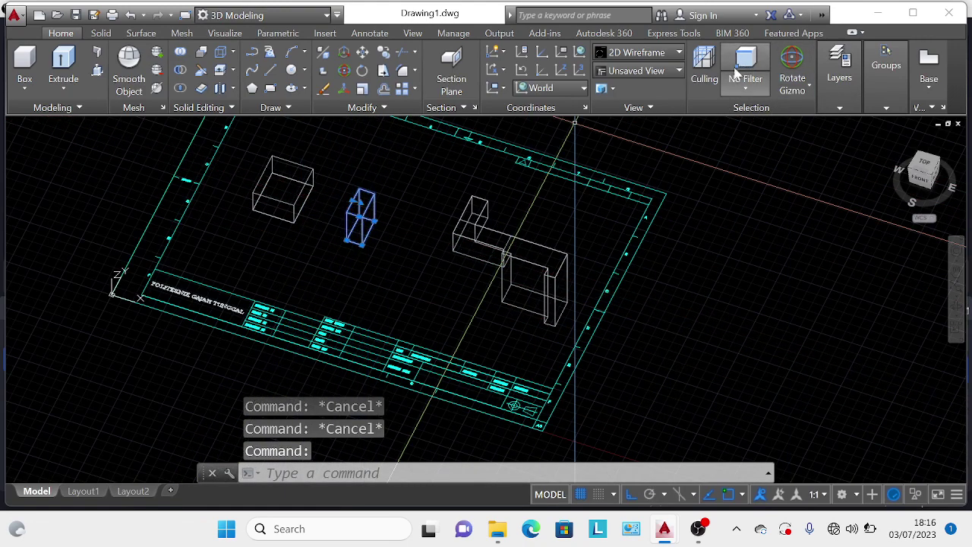
left_click(668, 52)
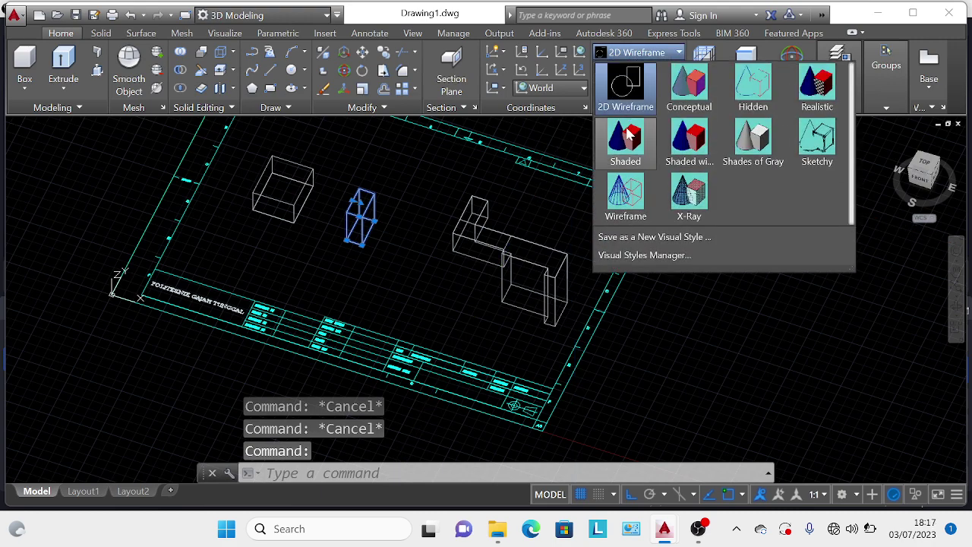
left_click(624, 156)
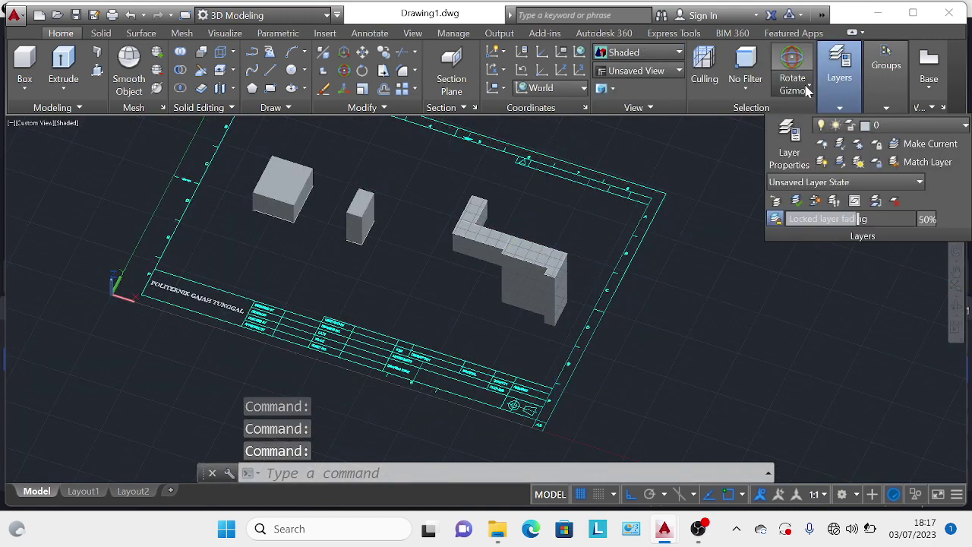
Step: Rotate the small upright box 90° with the rotation gizmo so it lies flat
left_click(793, 84)
left_click(798, 142)
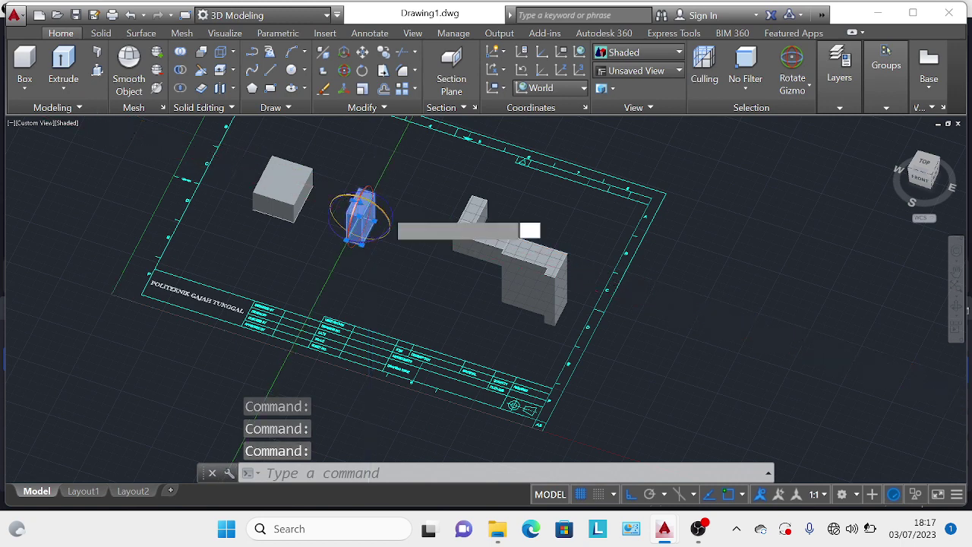
left_click(381, 216)
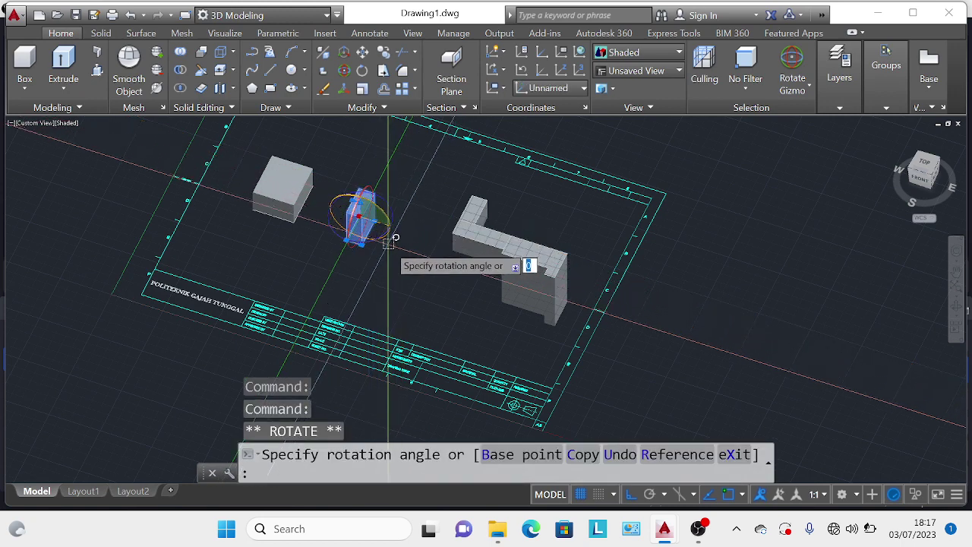
key("Escape")
key("Escape")
key("Escape")
key("Escape")
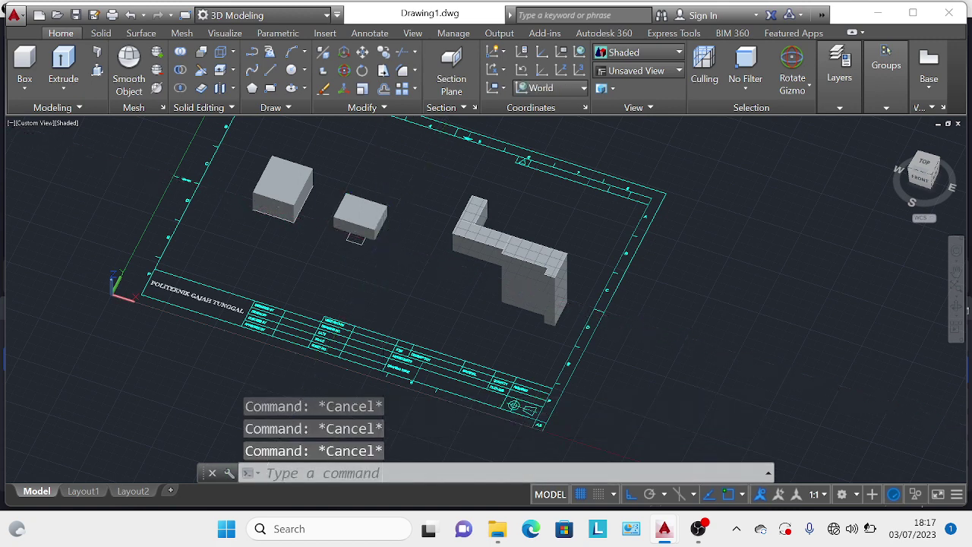
scroll(370, 180, "up", 2)
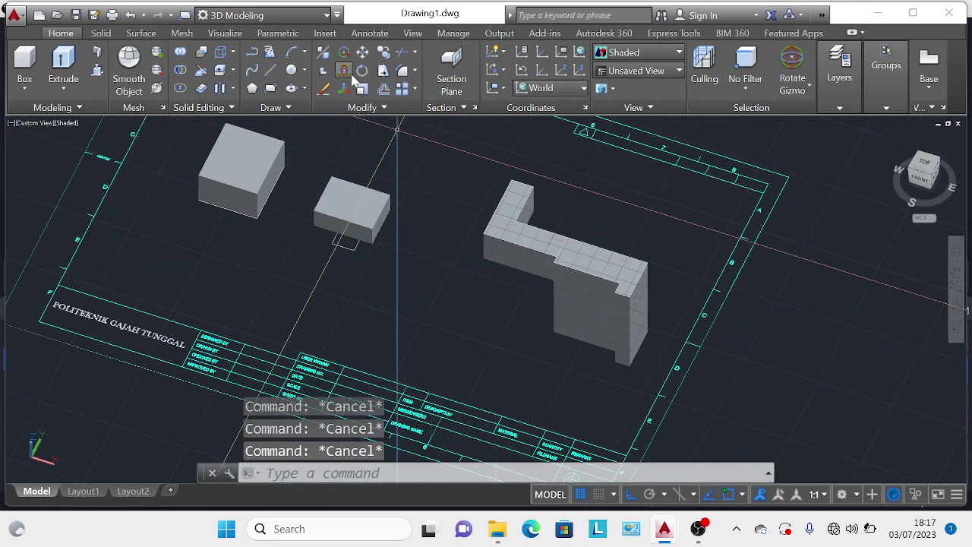
Step: Move the flat small box from its corner into the top corner of the larger box
left_click(363, 53)
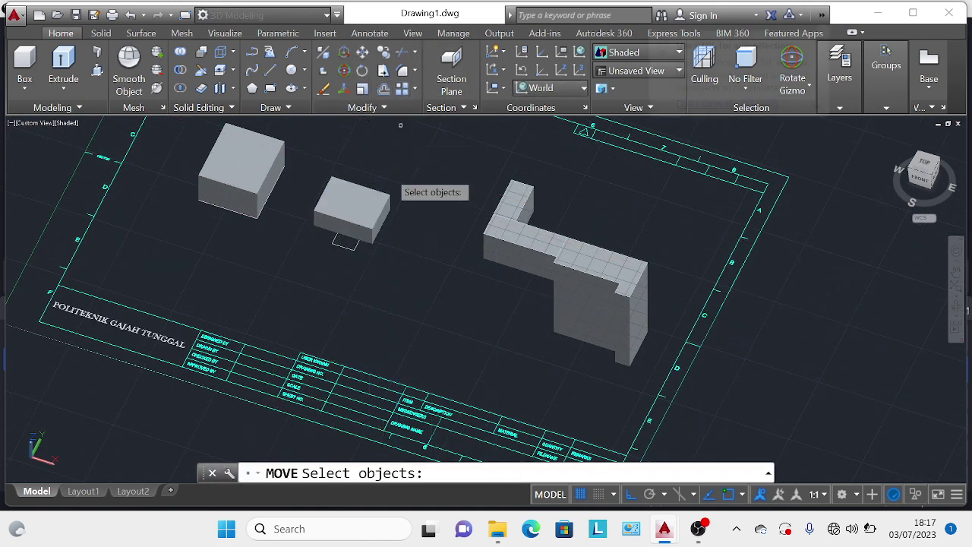
left_click(368, 209)
key("Return")
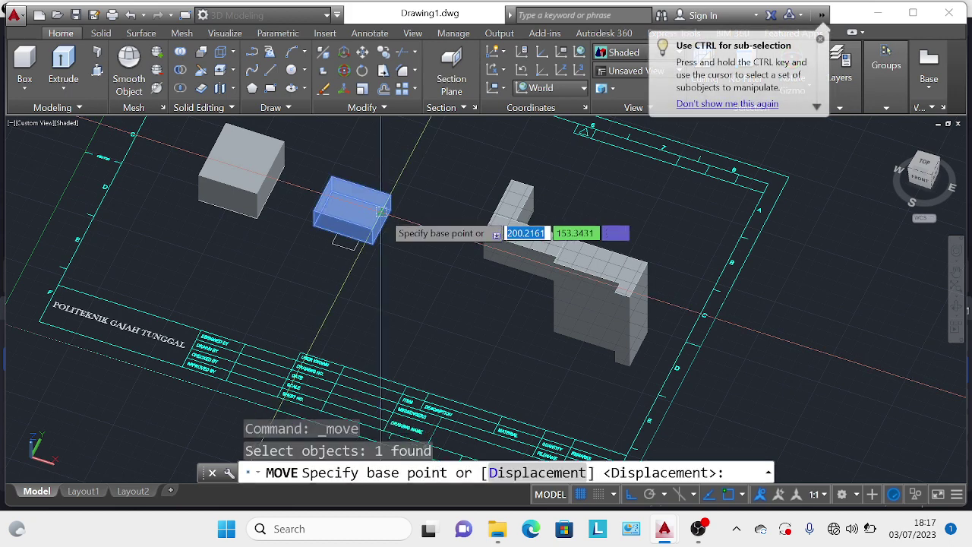
left_click(381, 210)
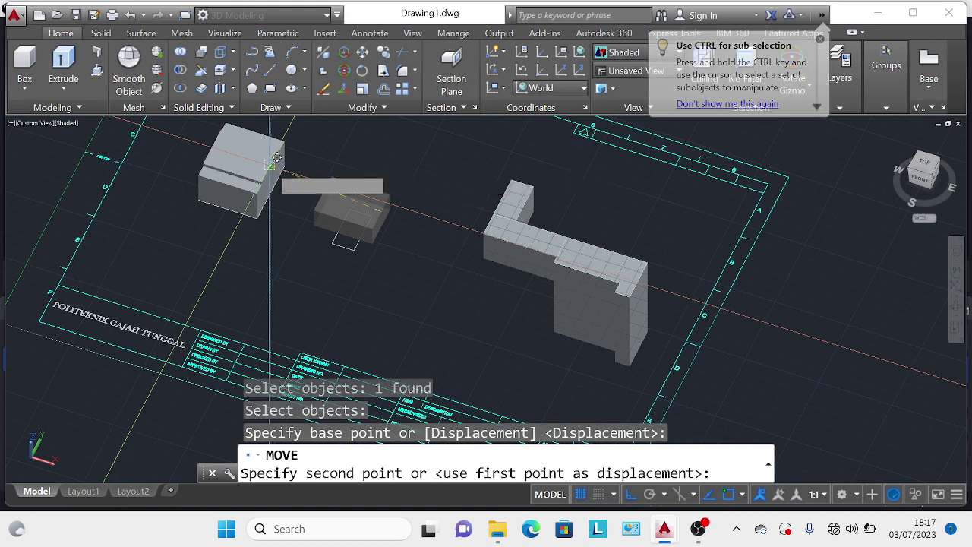
left_click(278, 160)
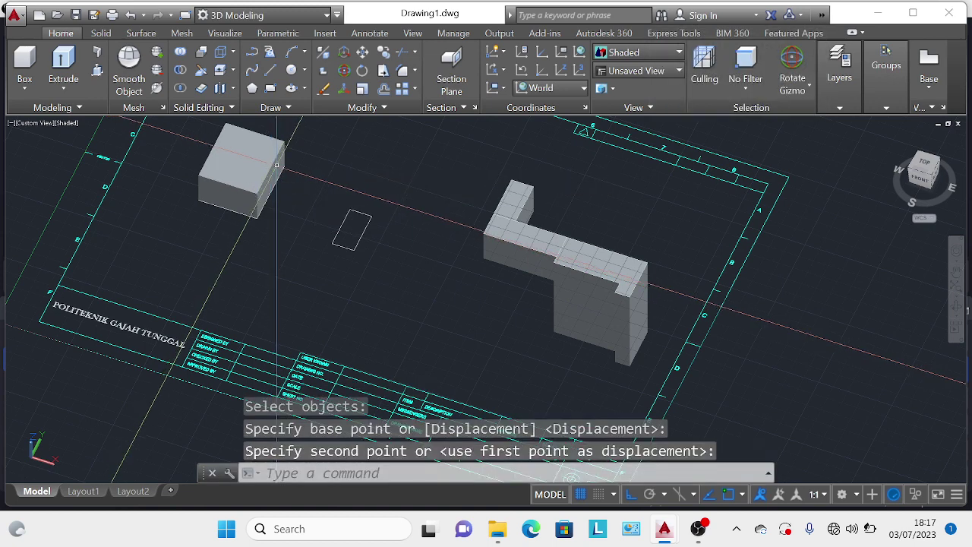
Step: Switch the visual style to X-Ray to see the hidden edges
left_click(641, 53)
left_click(687, 194)
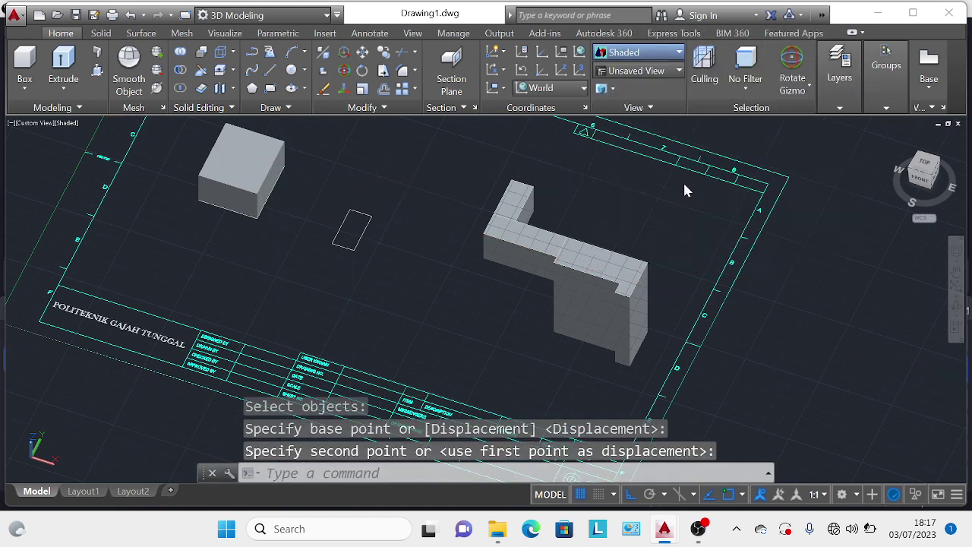
scroll(300, 134, "up", 1)
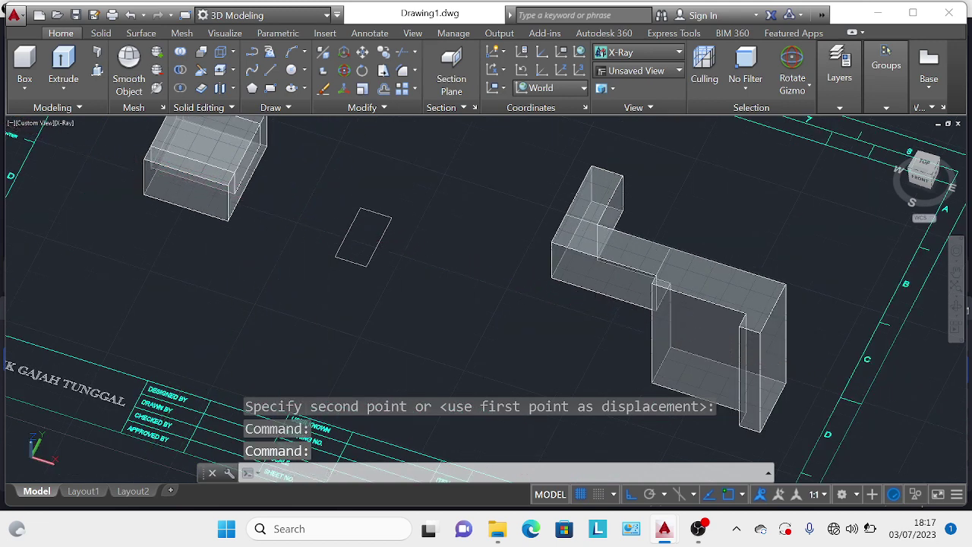
Step: Subtract the small inner box from the larger box, leaving a slotted solid
scroll(300, 135, "up", 1)
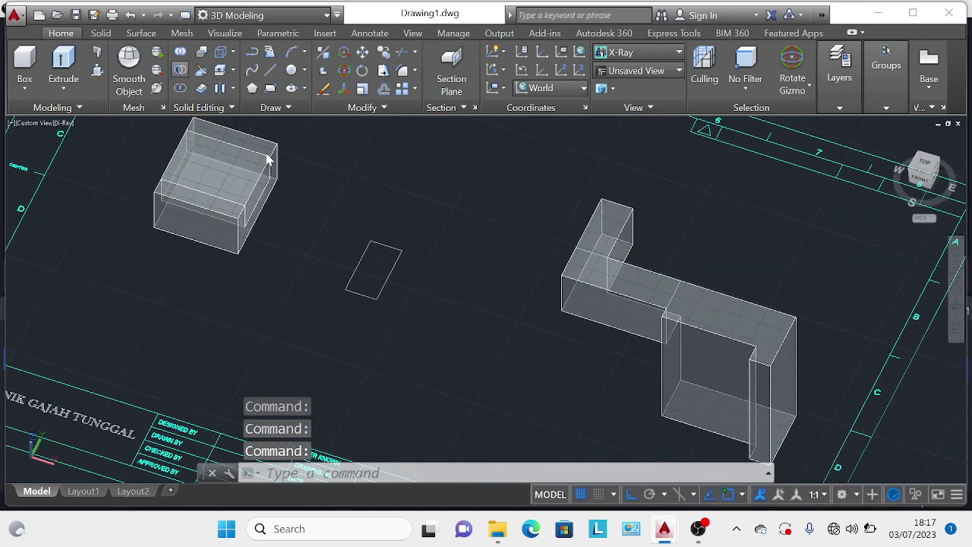
left_click(224, 216)
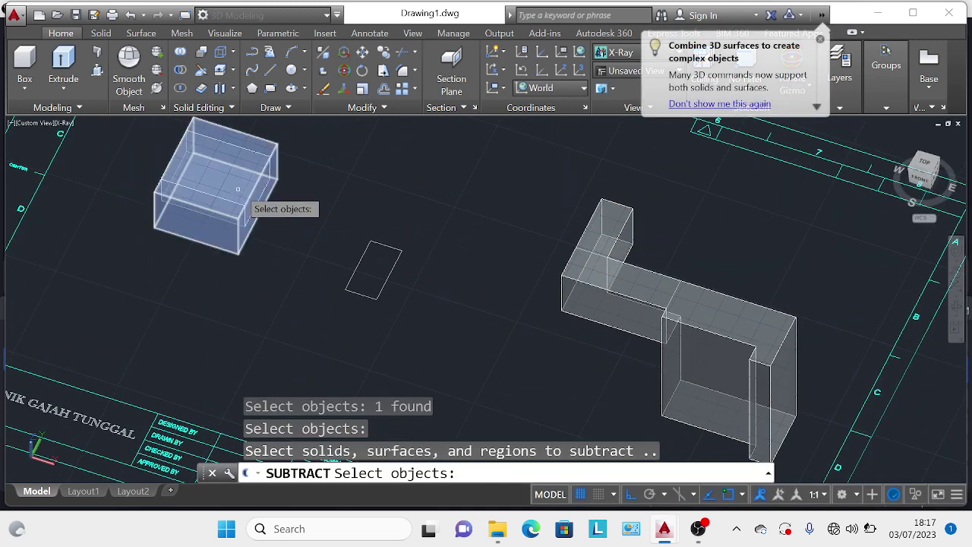
scroll(254, 187, "up", 2)
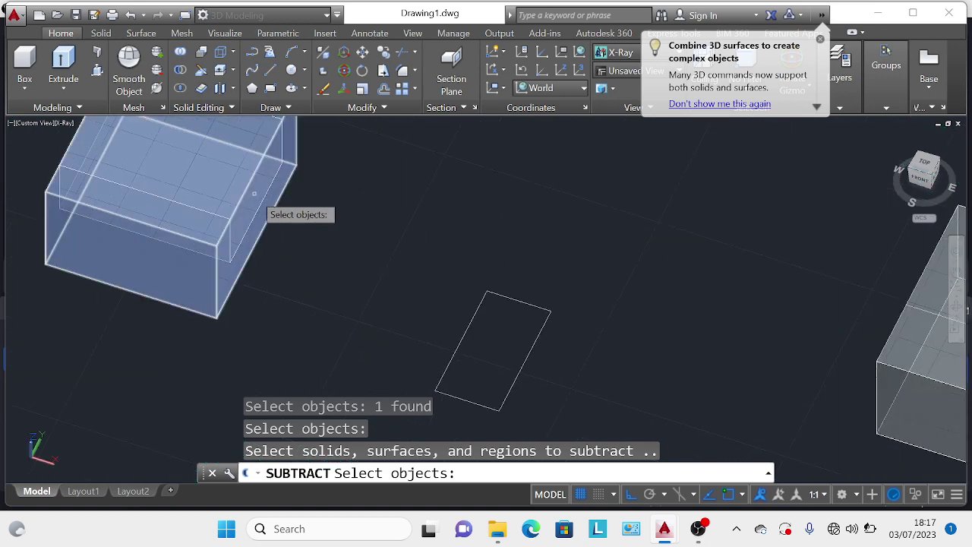
left_click(255, 189)
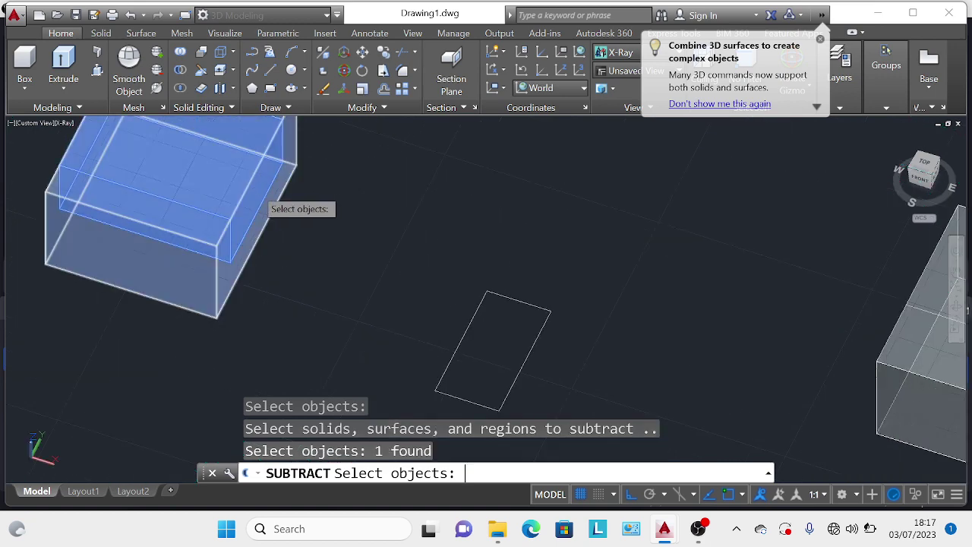
key("Return")
key("Return")
scroll(261, 203, "down", 2)
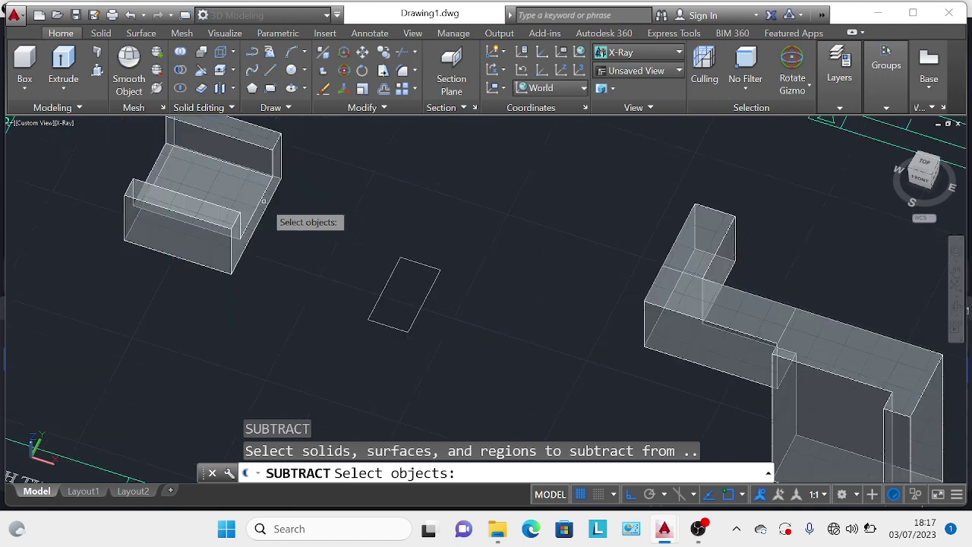
scroll(678, 314, "down", 2)
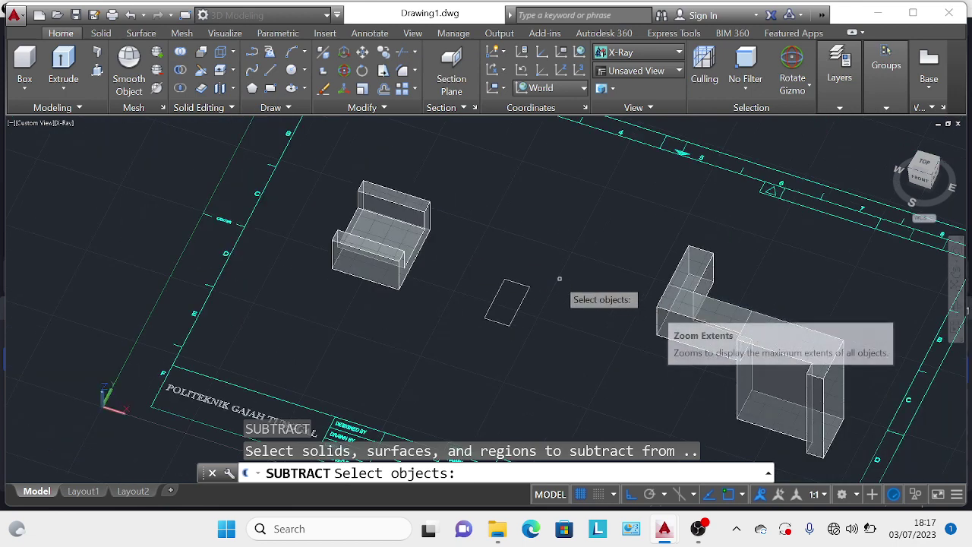
Step: Select the slotted box with Rotate Gizmo as the active gizmo
left_click(791, 92)
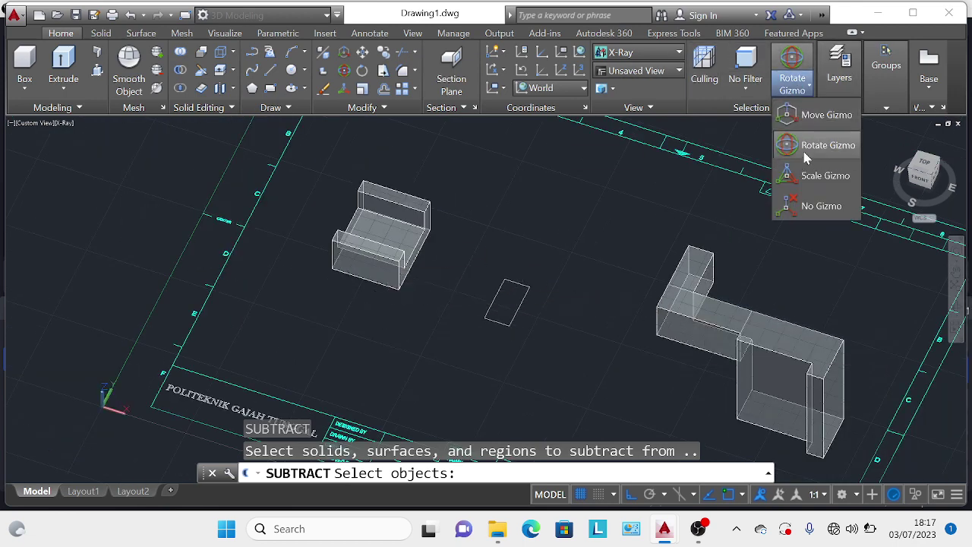
left_click(845, 155)
left_click(377, 240)
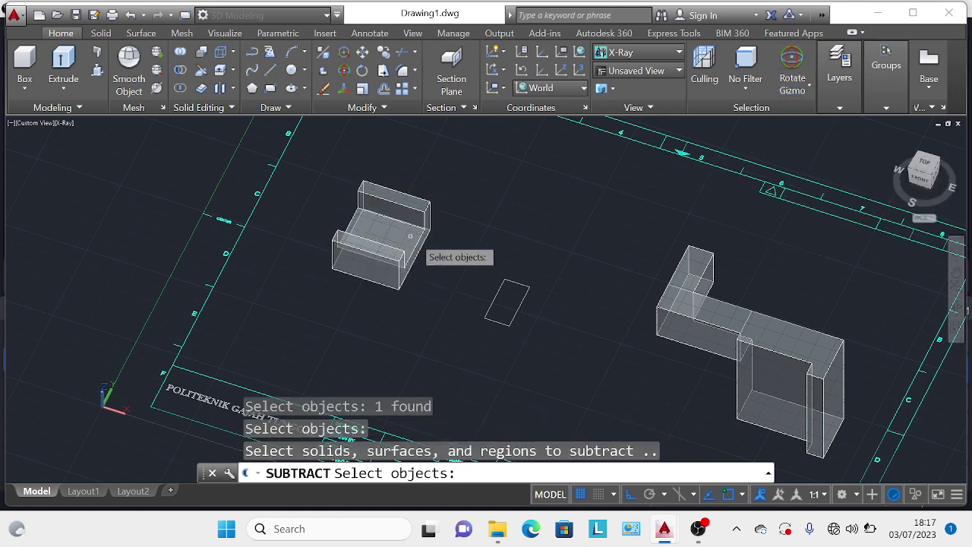
key("Escape")
left_click(792, 85)
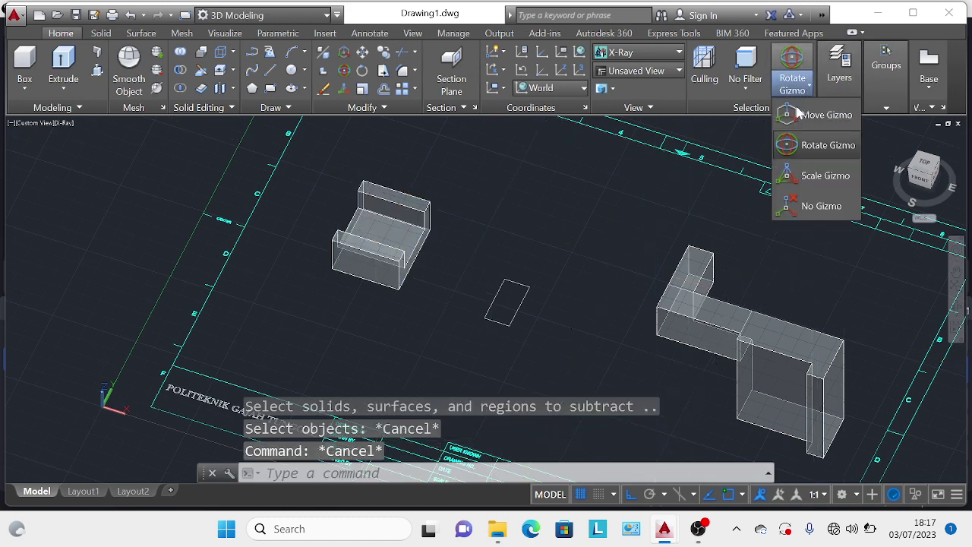
left_click(804, 157)
left_click(375, 240)
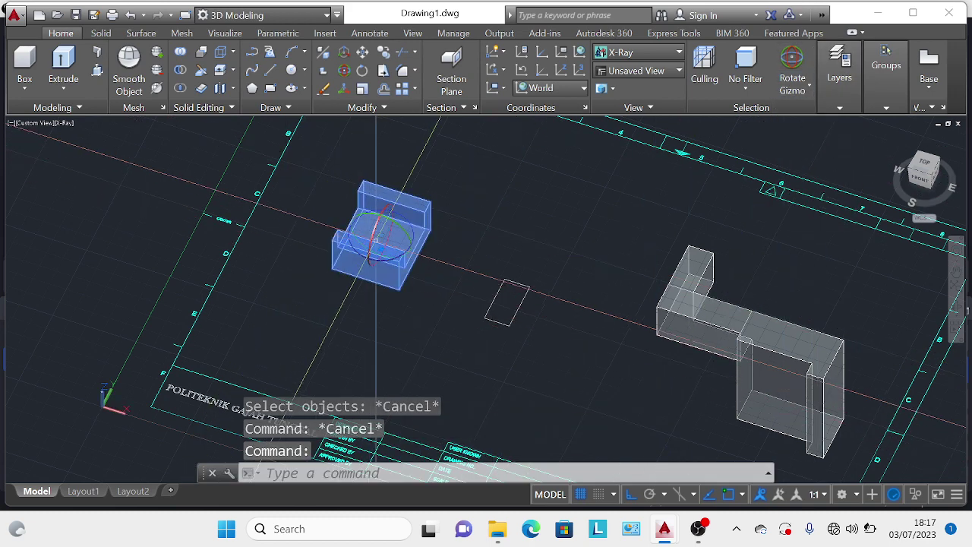
Step: Rotate the slotted box 90° using the gizmo's axis ring, then clear the selection
left_click(372, 243)
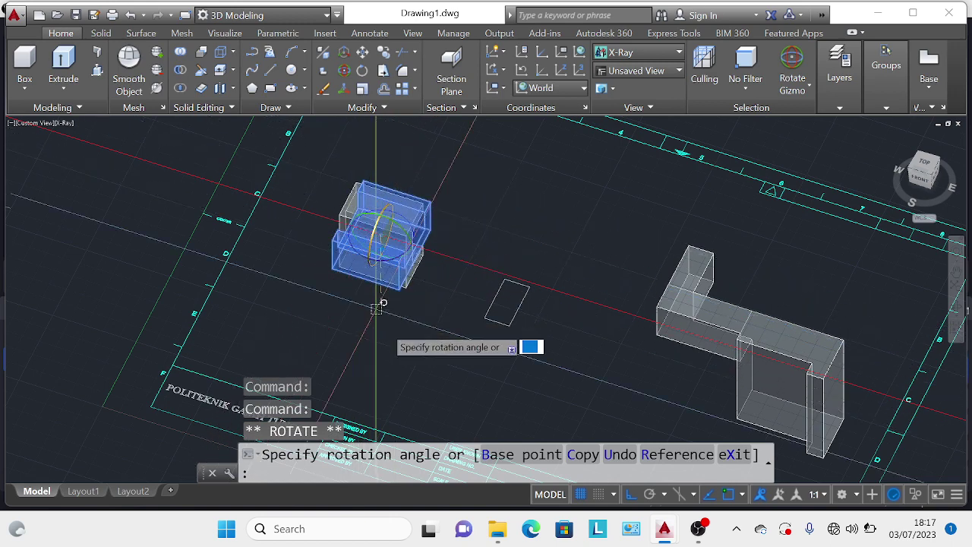
key("Escape")
key("Escape")
key("Escape")
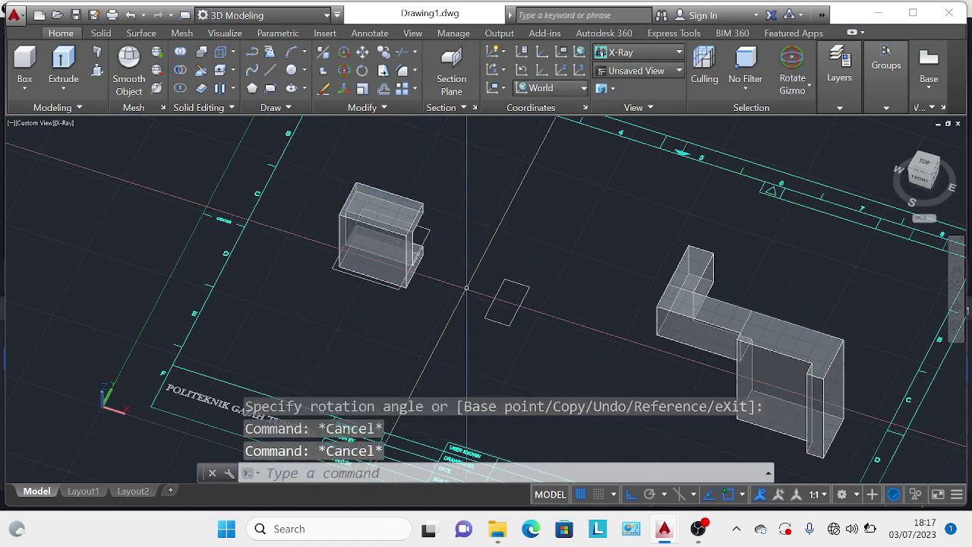
key("Escape")
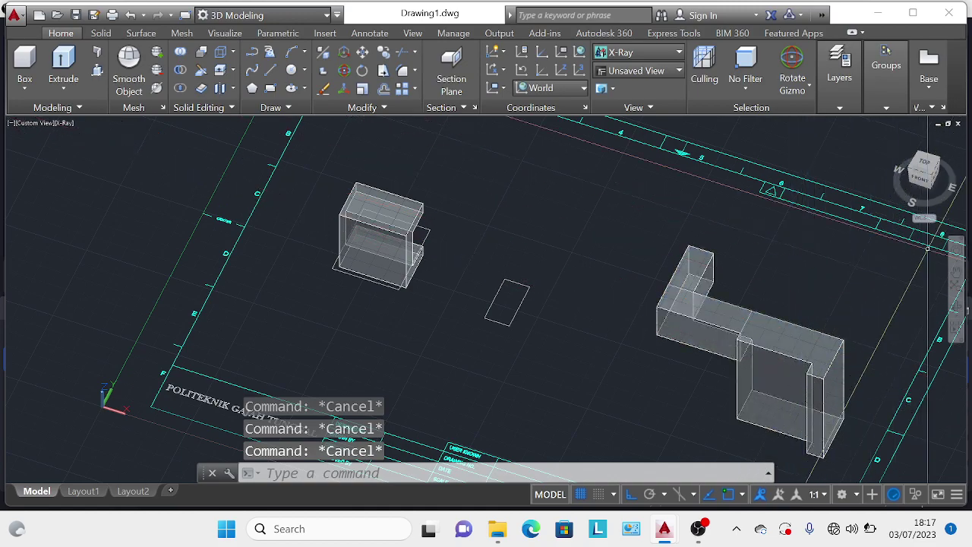
Step: Move the C-shaped slotted block onto the right end of the bracket's long arm
left_click(955, 306)
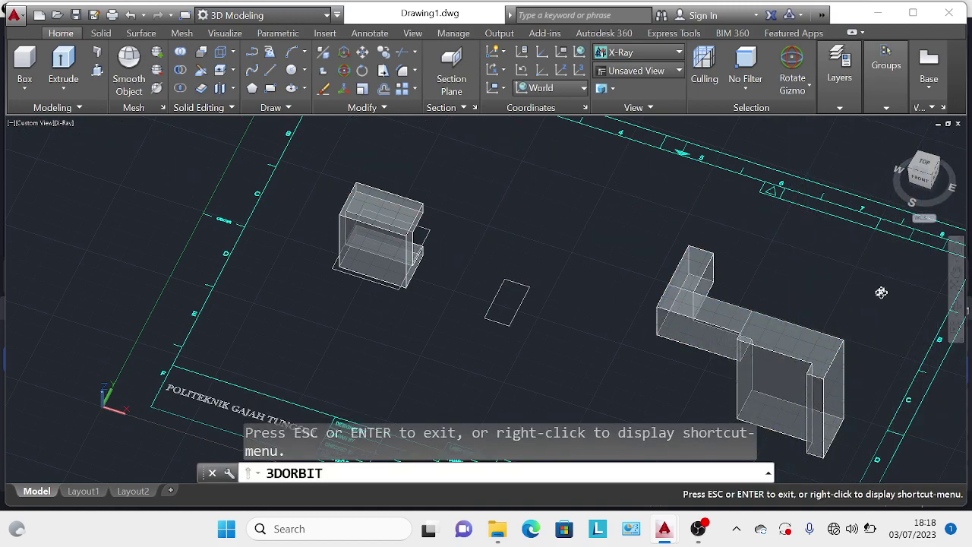
left_click_drag(879, 288, 683, 218)
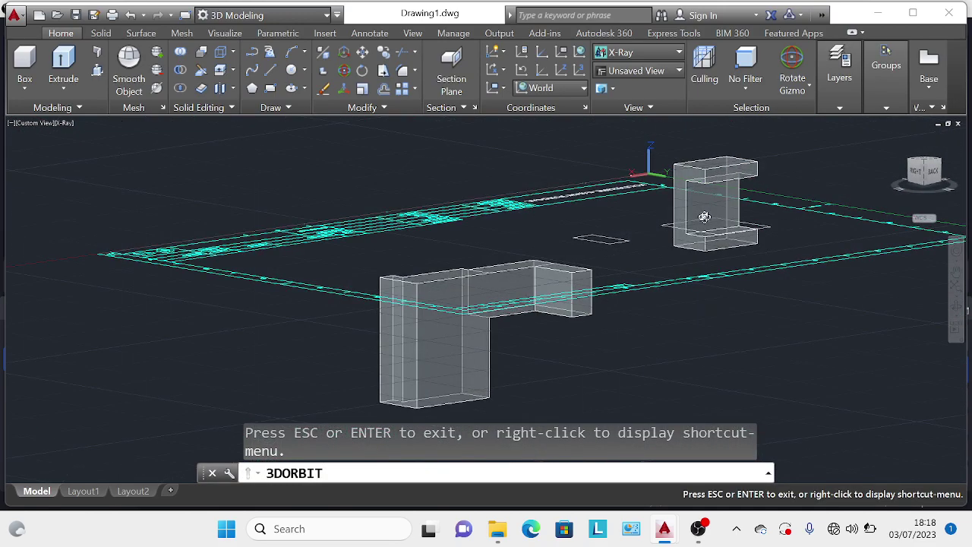
key("Escape")
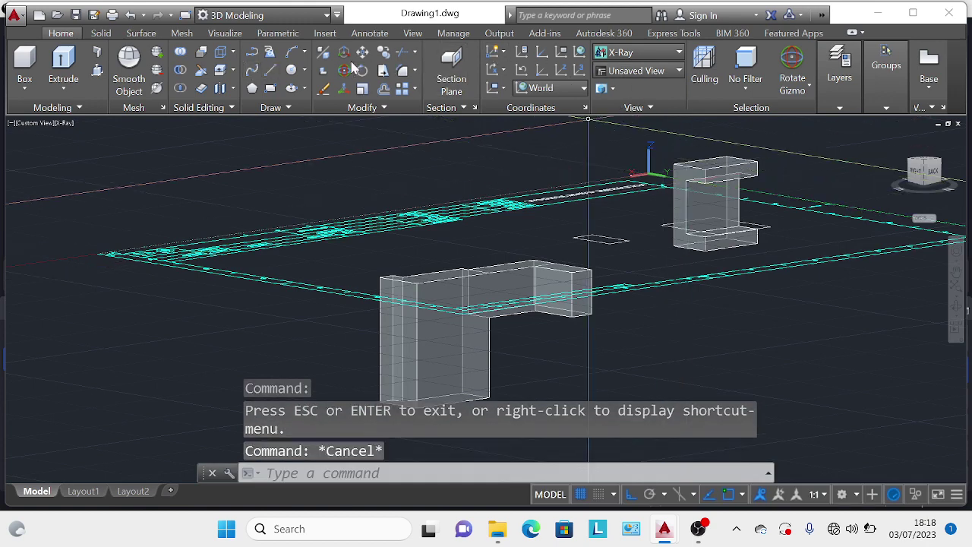
left_click(362, 51)
left_click(710, 193)
key("Return")
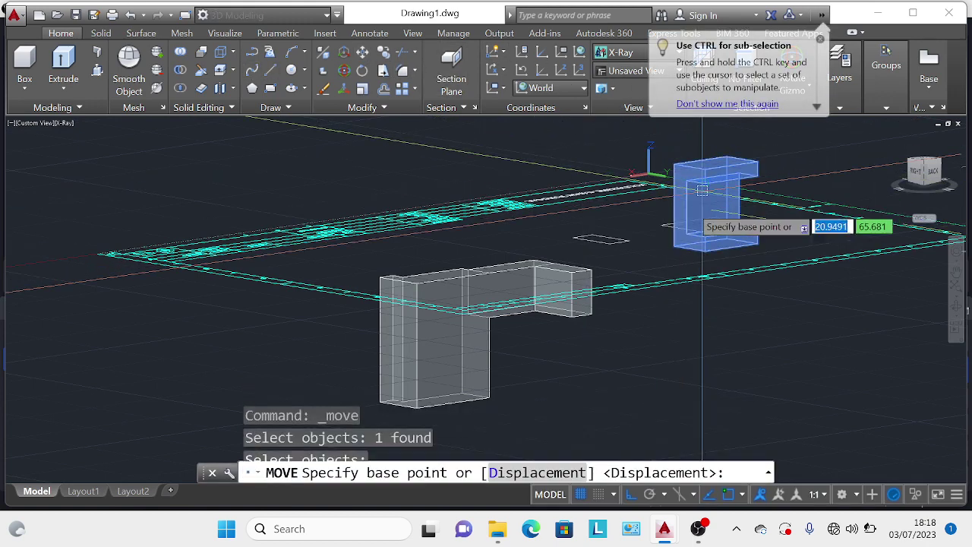
middle_click_drag(672, 212, 675, 200, "shift")
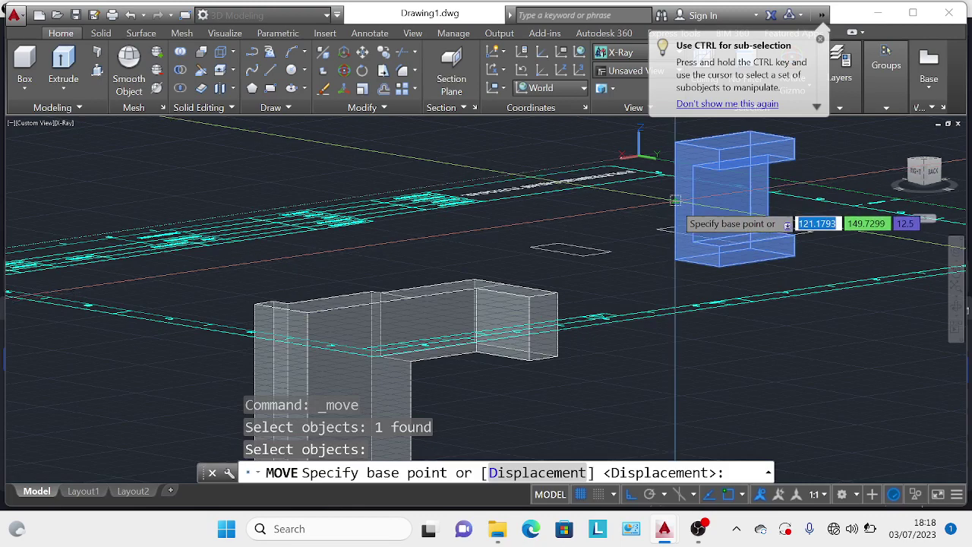
left_click(675, 200)
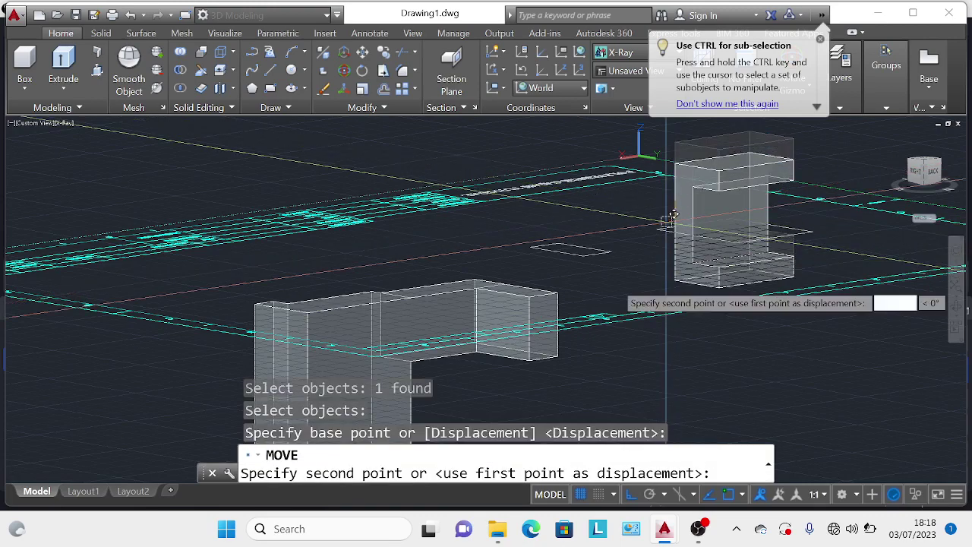
left_click(537, 321)
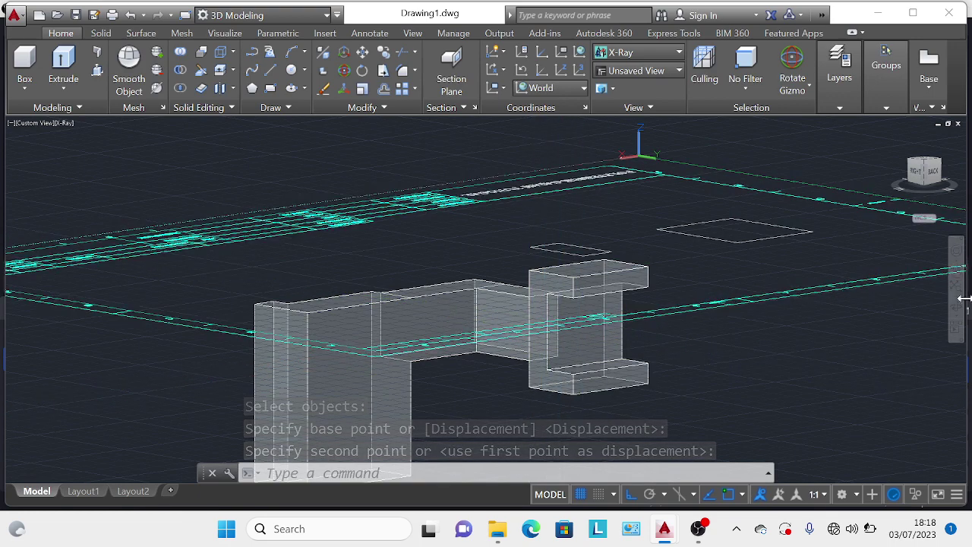
middle_click_drag(474, 452, 400, 332)
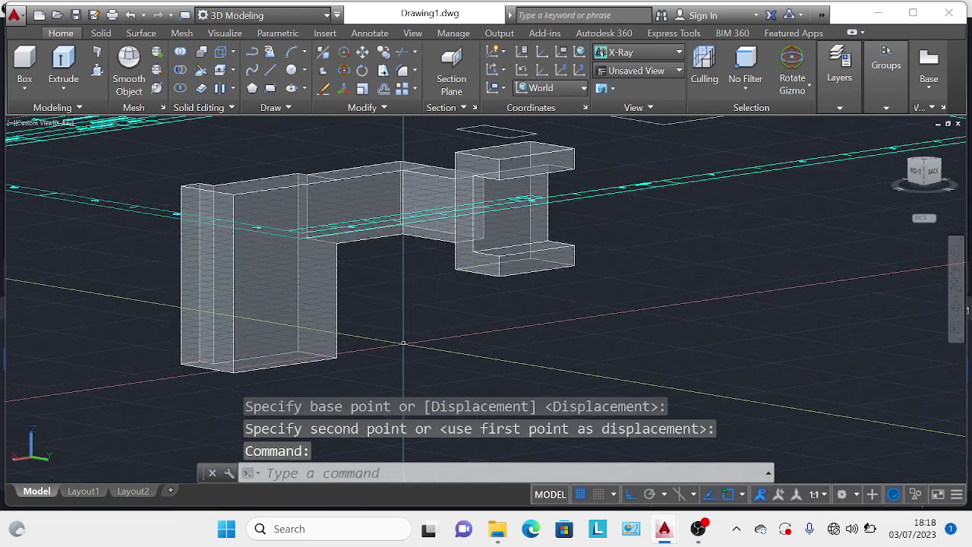
Step: Draw a chain of 30, 18 and 34-unit lines from the bracket's bottom corner
key("Escape")
key("Escape")
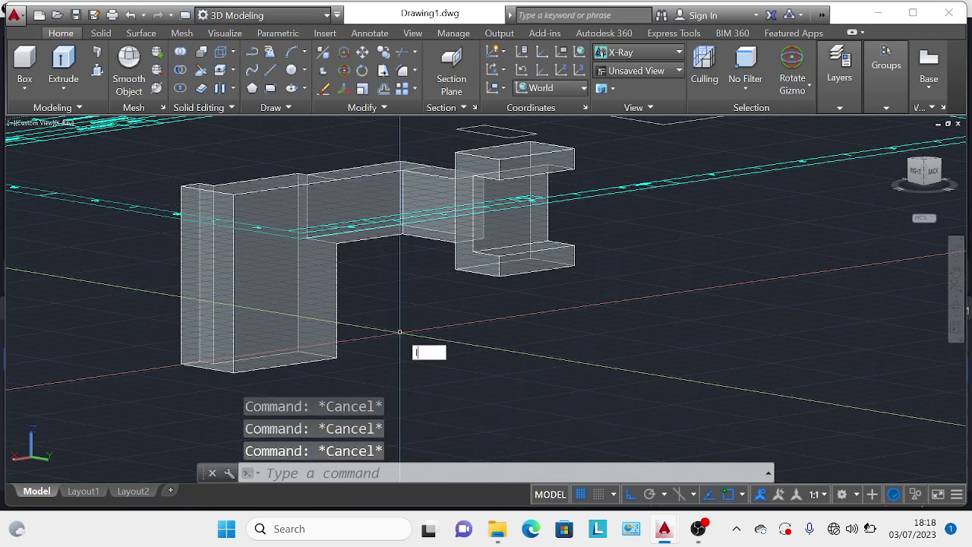
key("Return")
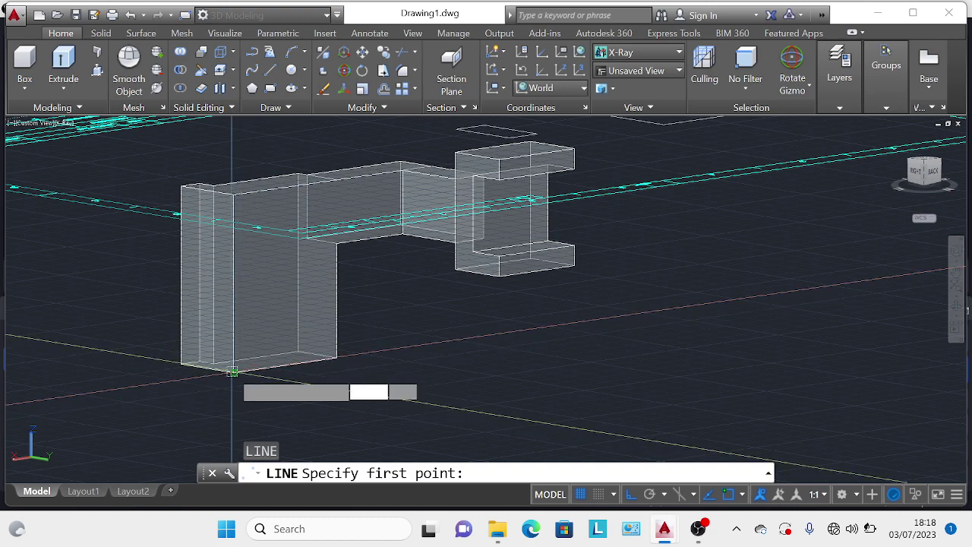
left_click(234, 372)
type("30")
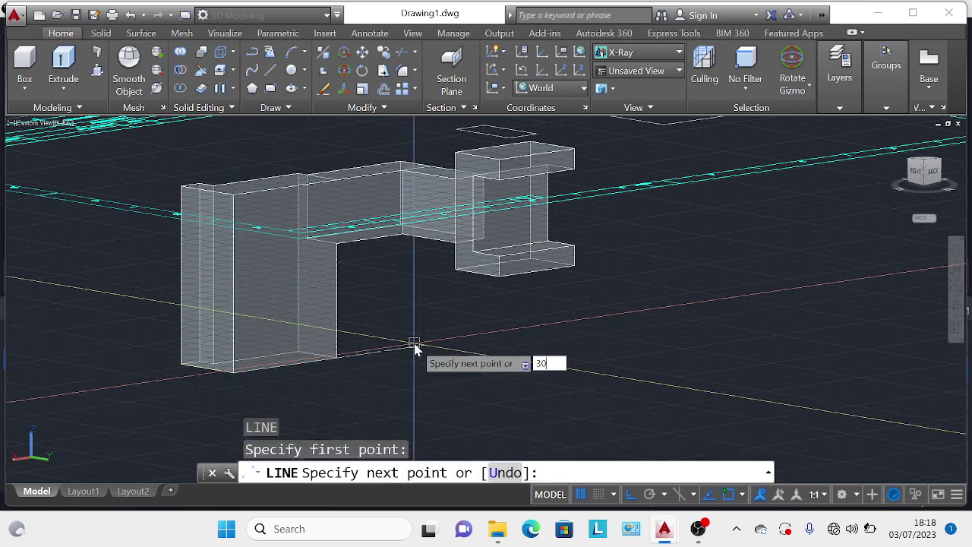
key("Return")
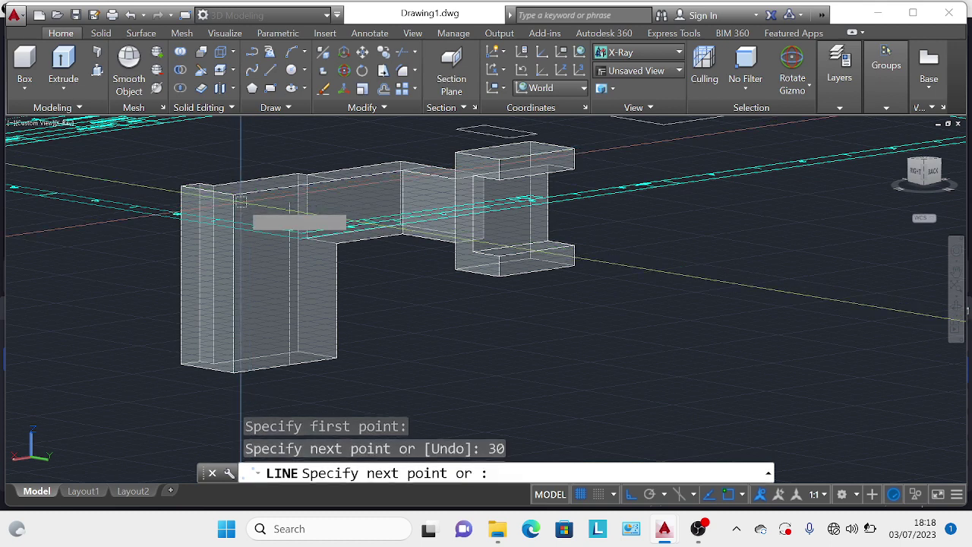
key("Return")
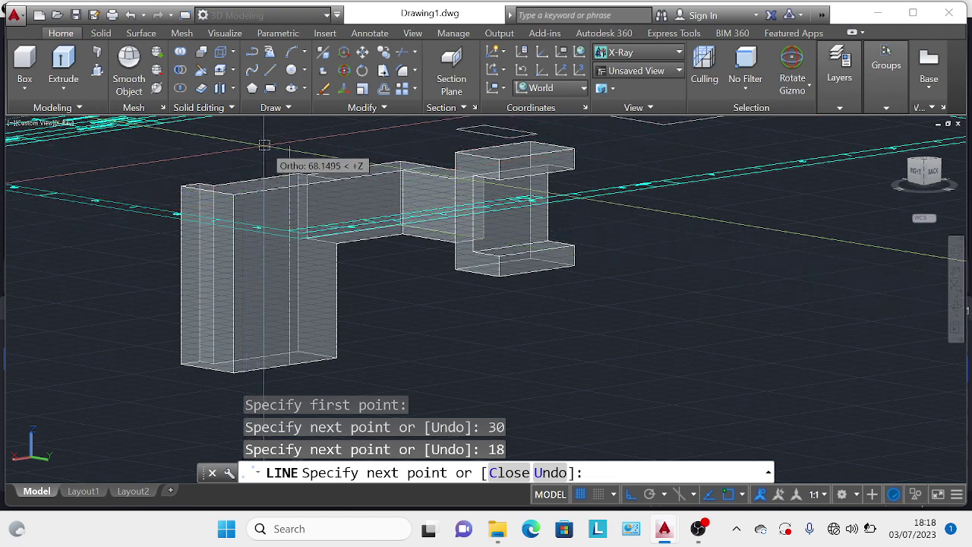
type("34")
key("Return")
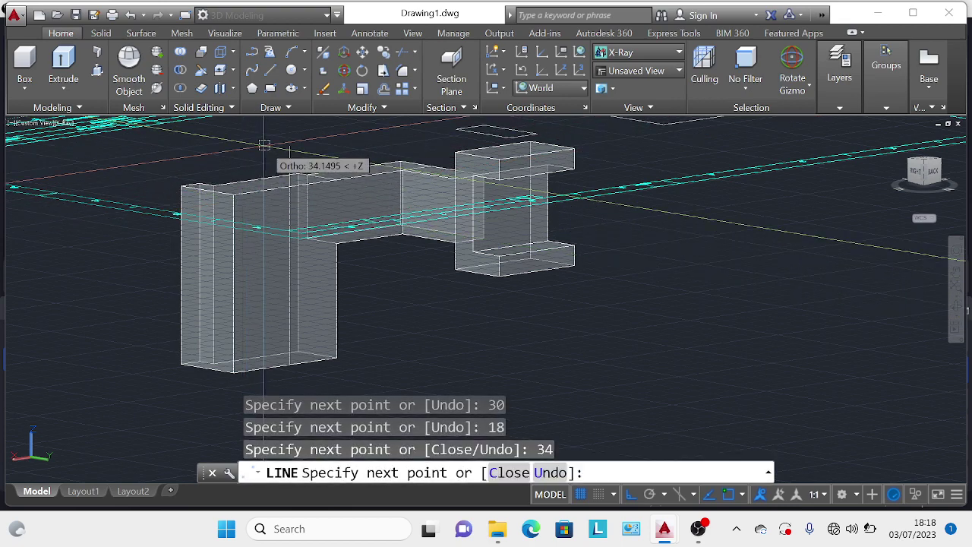
key("Escape")
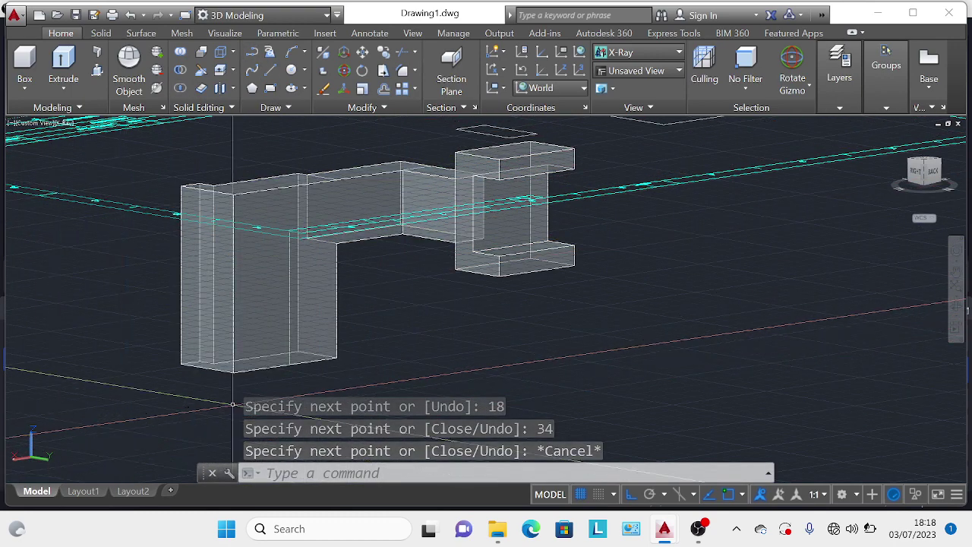
left_click(31, 431)
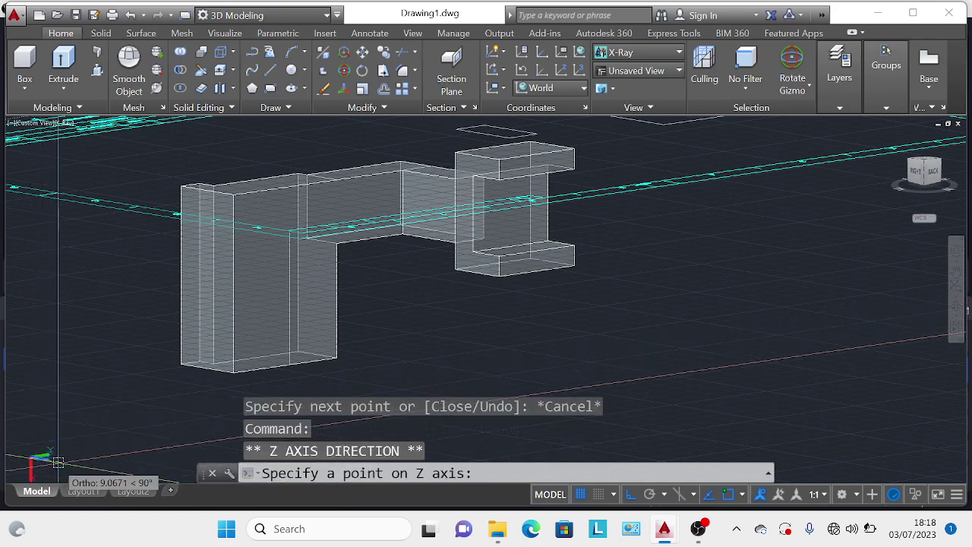
Step: Set the new UCS Z-axis direction, then start and cancel a circle
left_click(63, 462)
key("Escape")
key("Escape")
key("Escape")
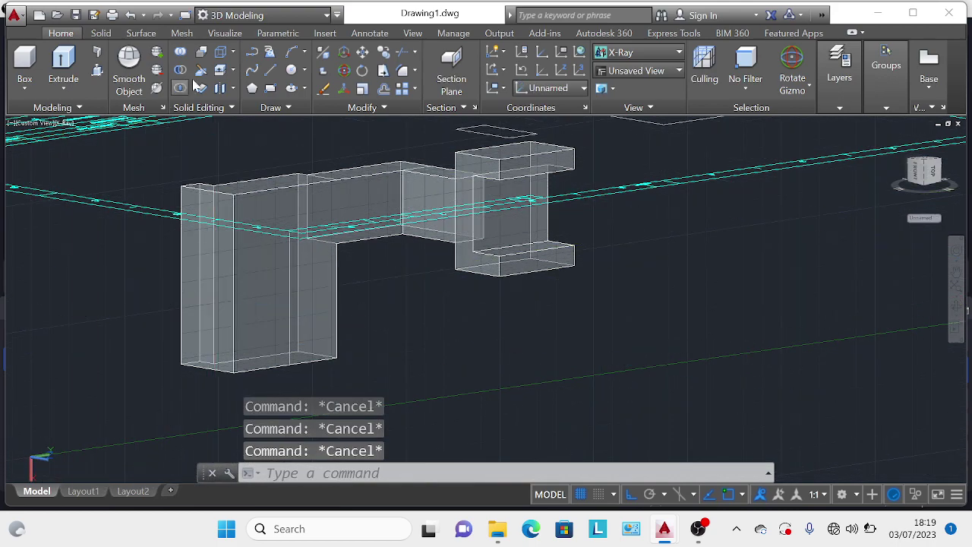
left_click(292, 70)
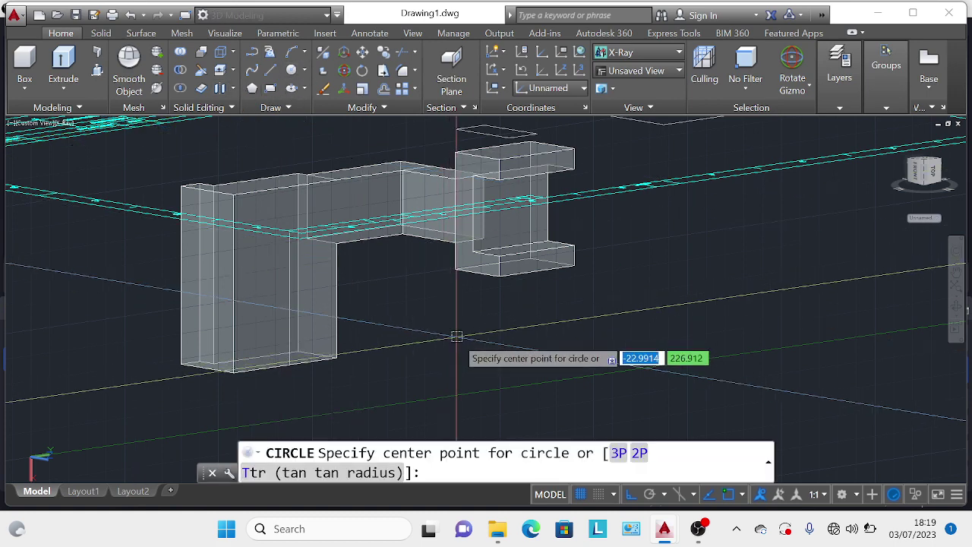
key("Escape")
key("Escape")
key("Escape")
type("c")
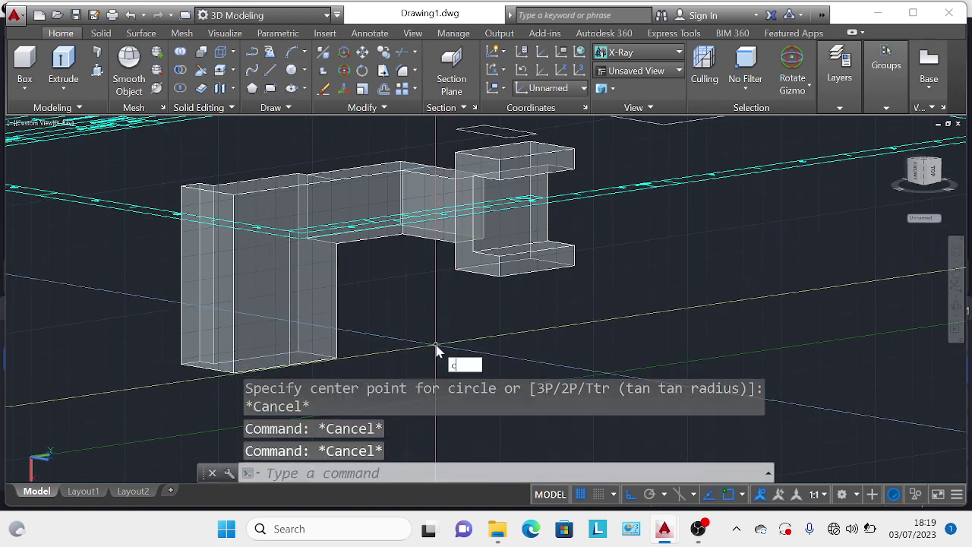
Step: Retry a circle with -25 on the bracket's front face, then cancel it and undo
key("Return")
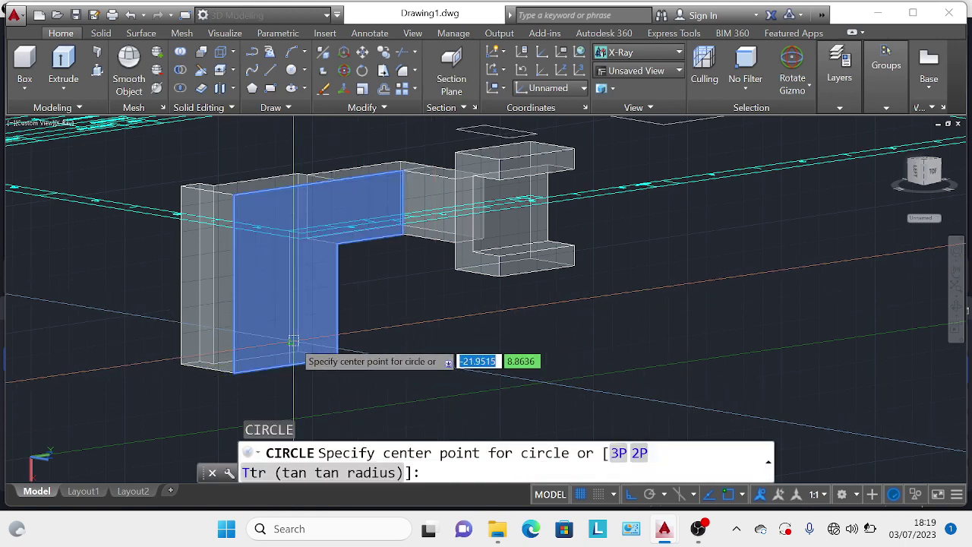
scroll(289, 335, "up", 2)
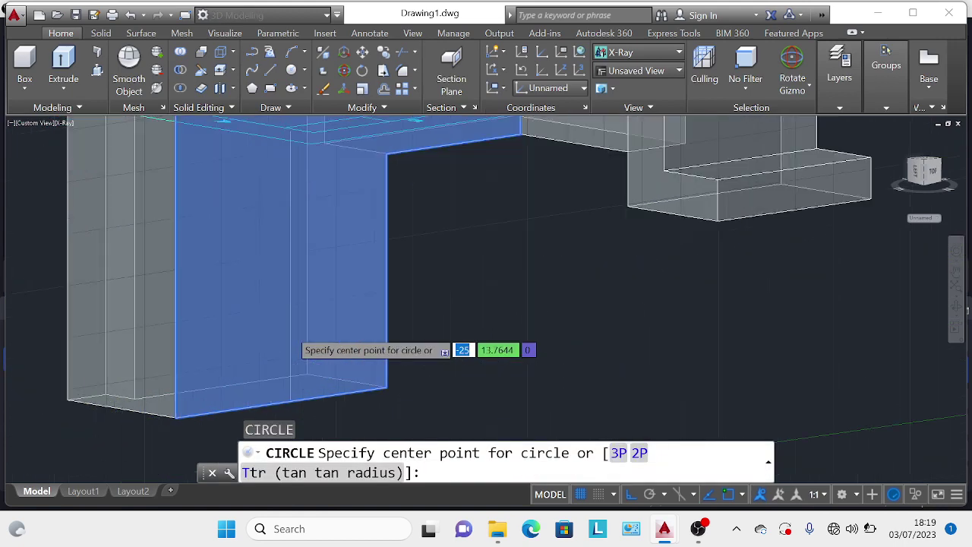
scroll(292, 350, "up", 2)
scroll(282, 365, "up", 1)
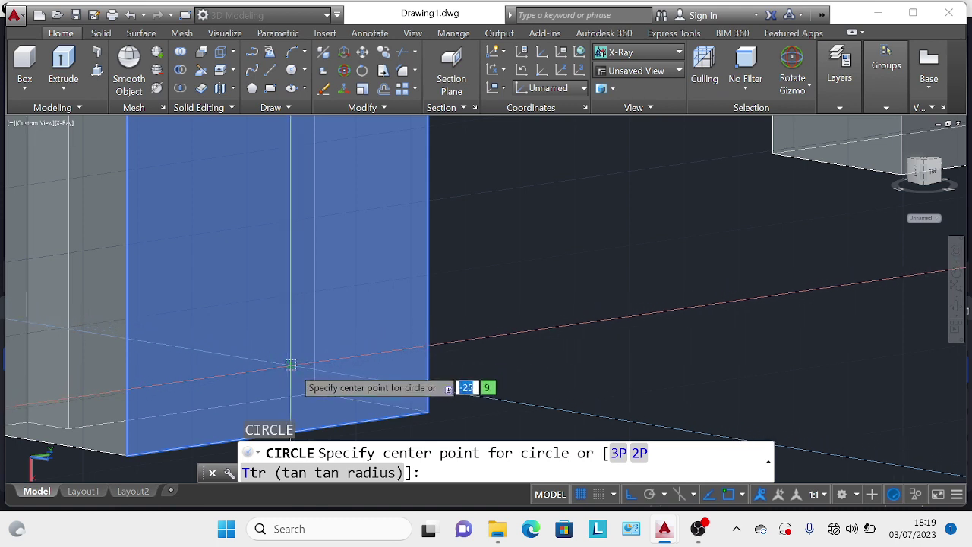
type("-25")
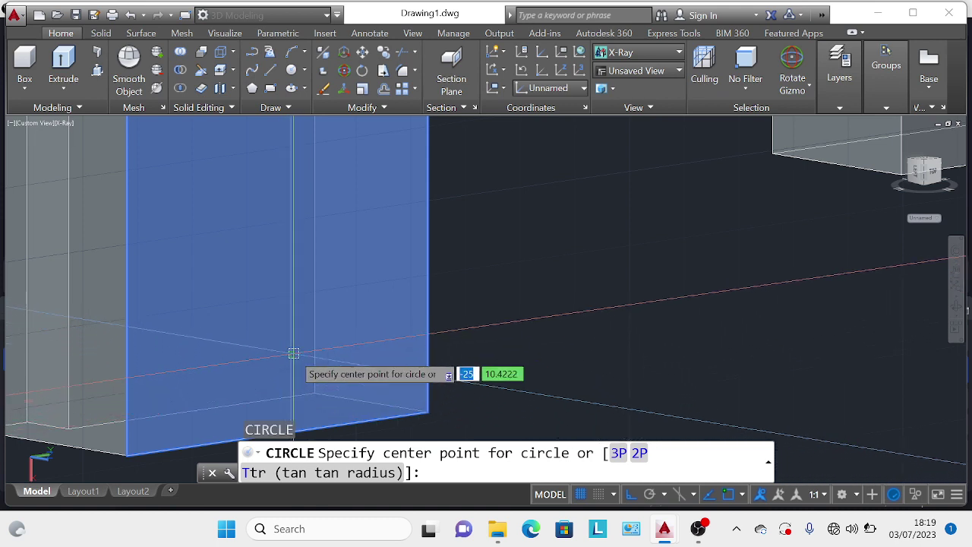
middle_click_drag(317, 213, 303, 235, "shift")
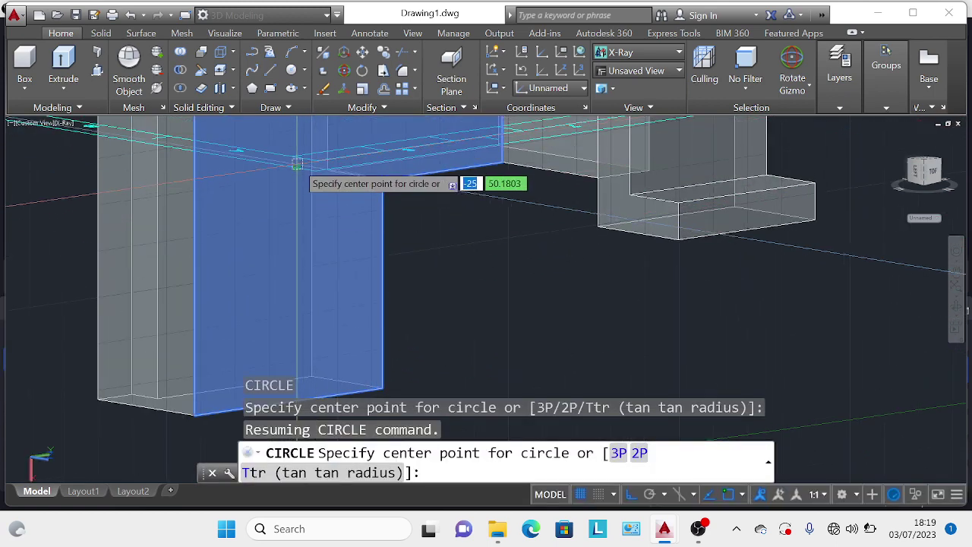
key("Escape")
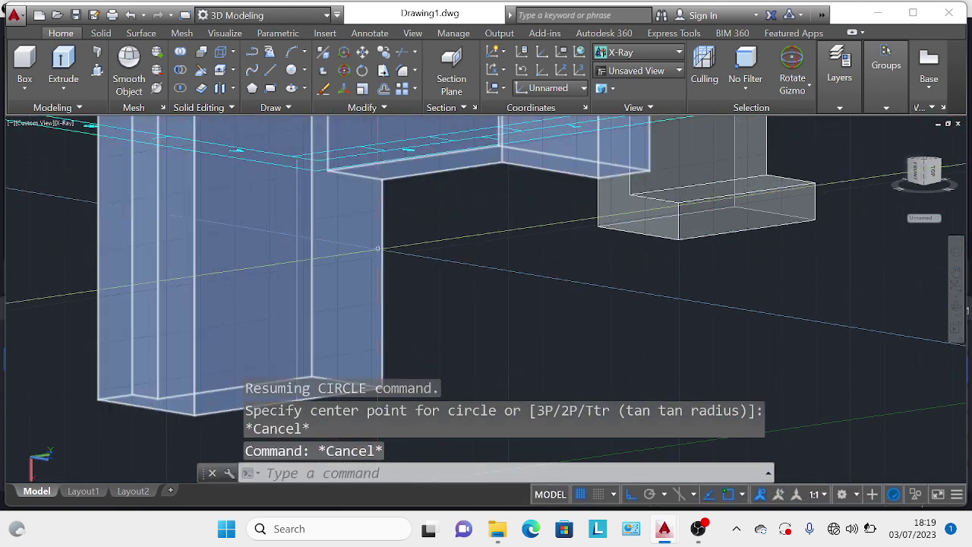
key("Escape")
middle_click_drag(296, 159, 385, 239, "shift")
key("ctrl+z")
Step: Undo back to the World UCS and draw 30 and 18-unit lines from the bracket's bottom corner
key("ctrl+z")
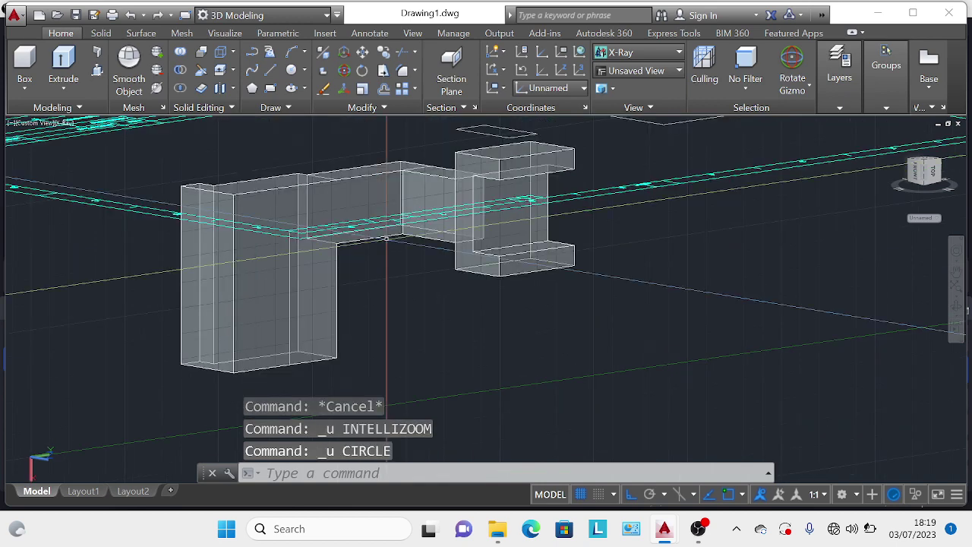
key("ctrl+z")
key("ctrl+z")
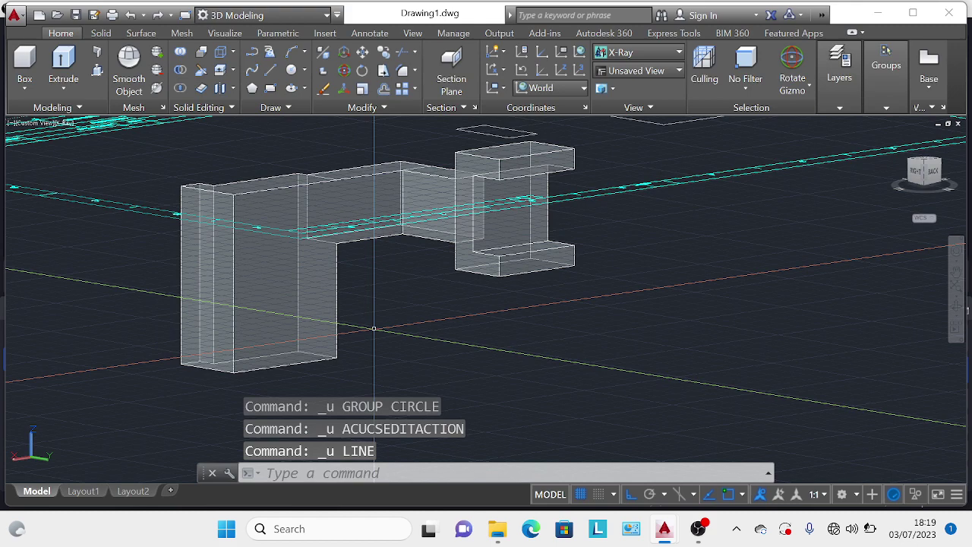
type("l")
key("Return")
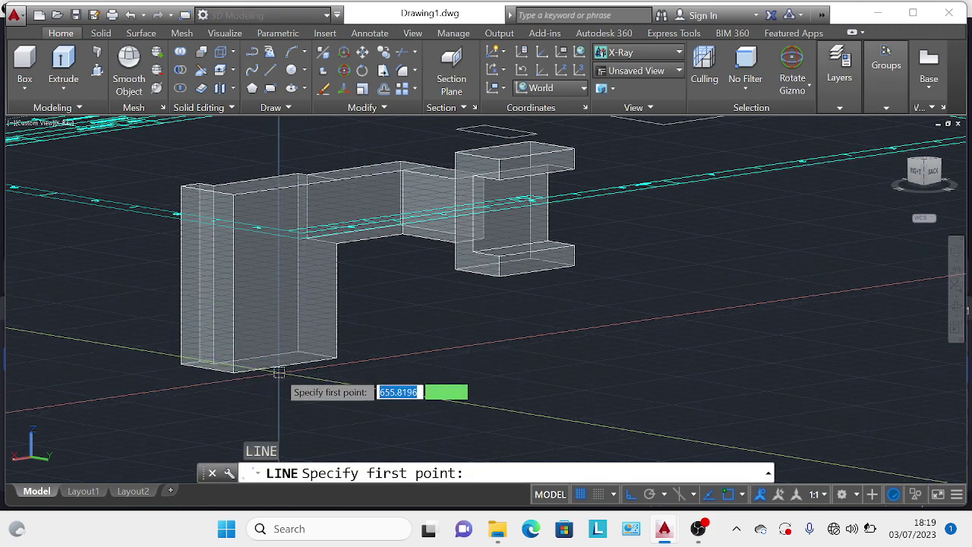
left_click(234, 371)
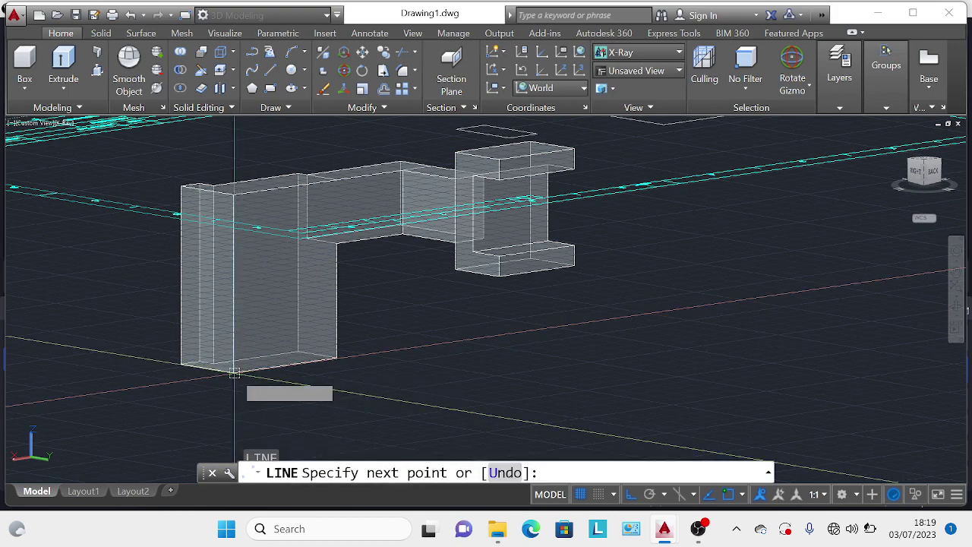
type("30")
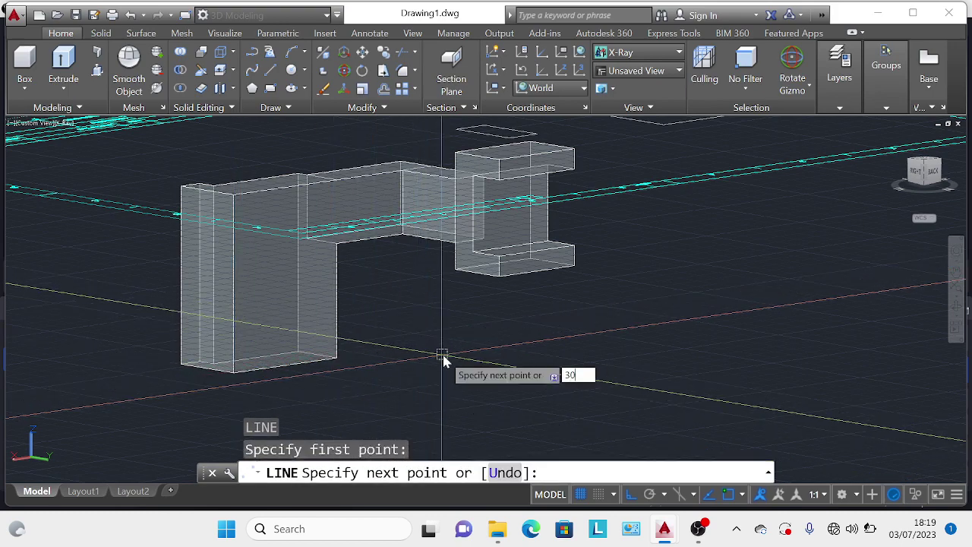
key("Return")
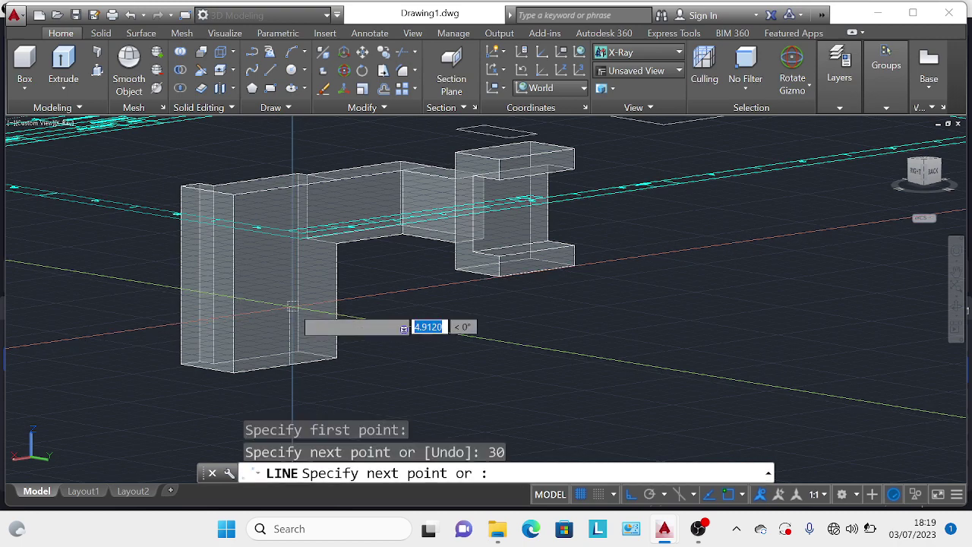
key("Return")
key("Escape")
key("Escape")
key("Escape")
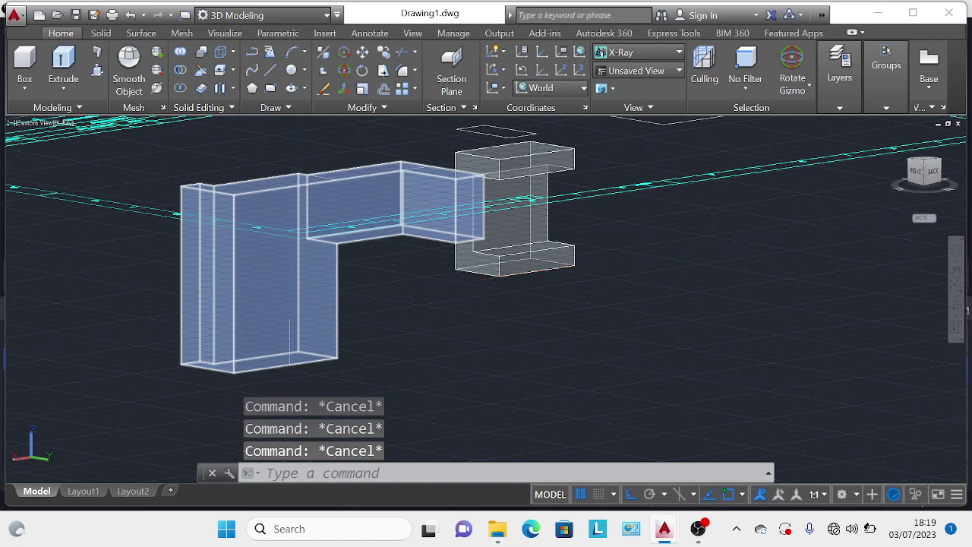
type("c")
key("Return")
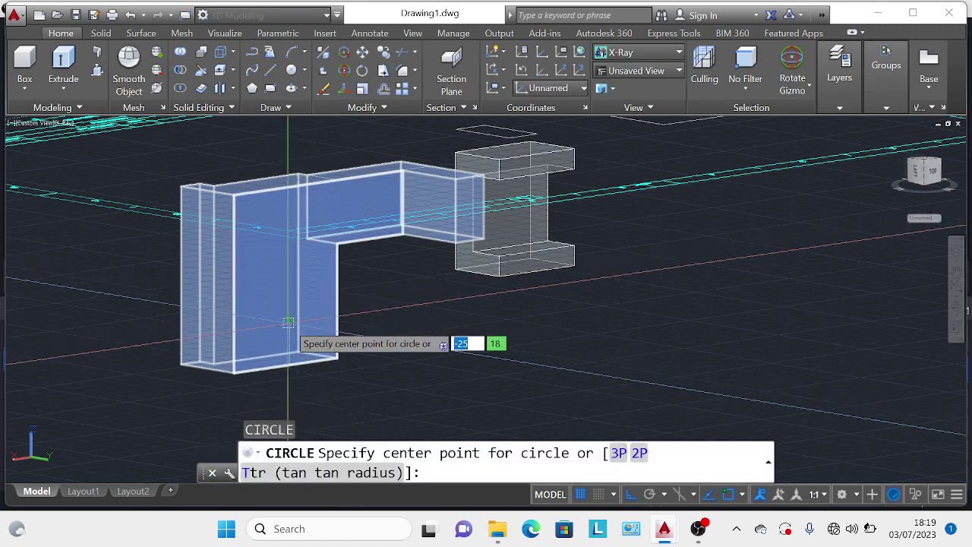
Step: Draw a 22-diameter circle on the bracket's upright face
left_click(289, 319)
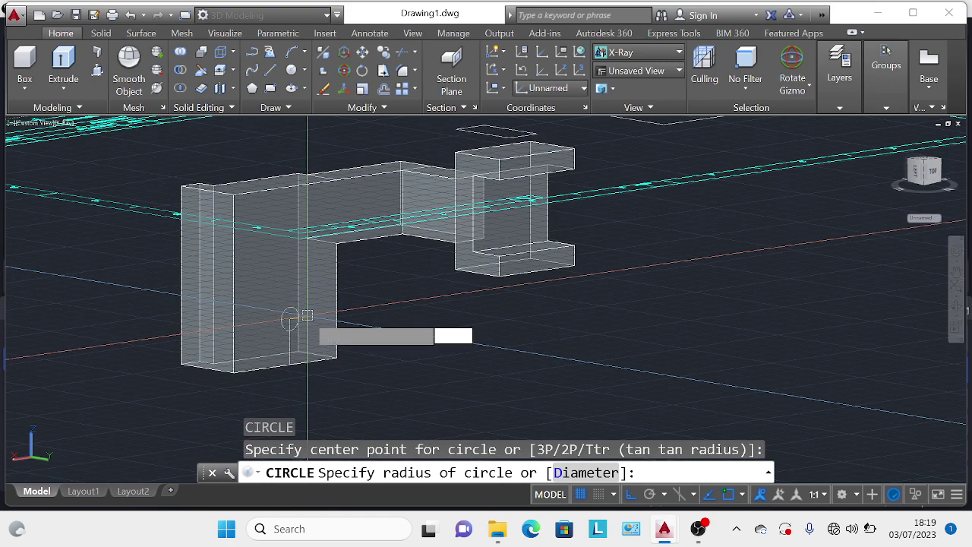
type("d")
key("Return")
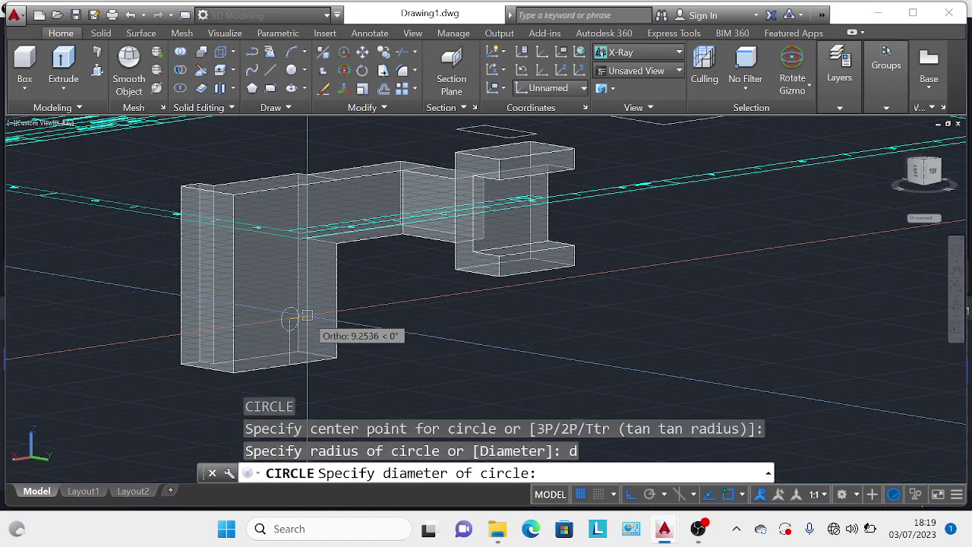
type("22")
key("Return")
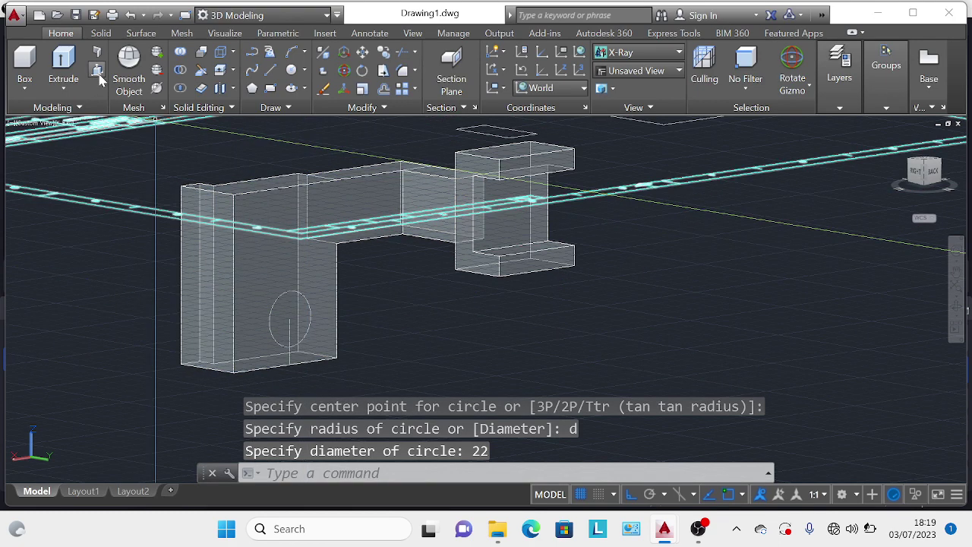
Step: Press-pull the circle 20 units into the solid to cut a round hole
key("ctrl+shift+e")
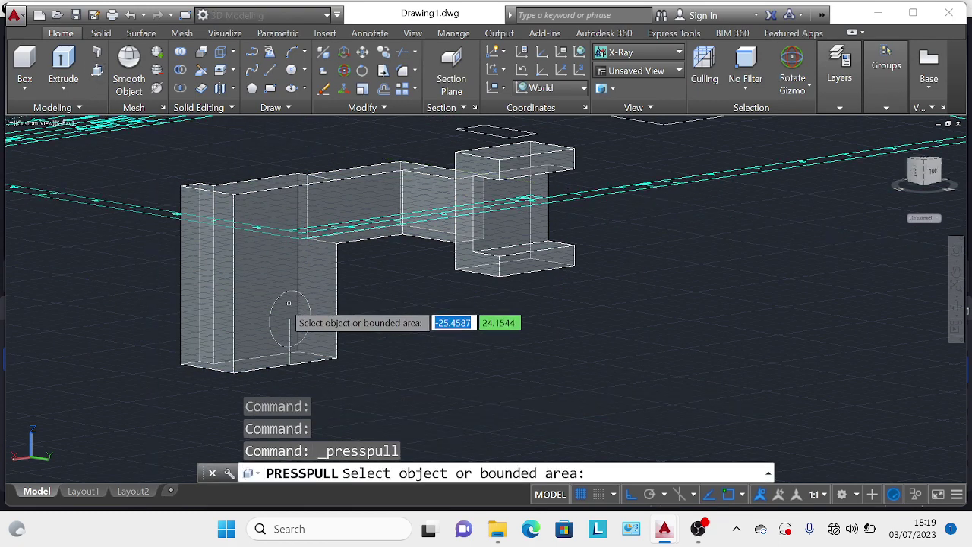
left_click(289, 325)
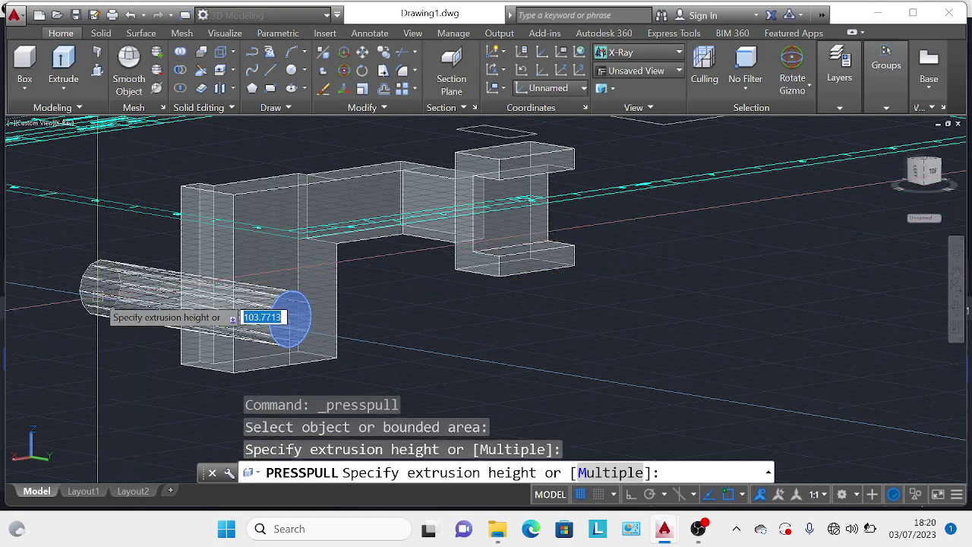
type("20")
key("Return")
key("Escape")
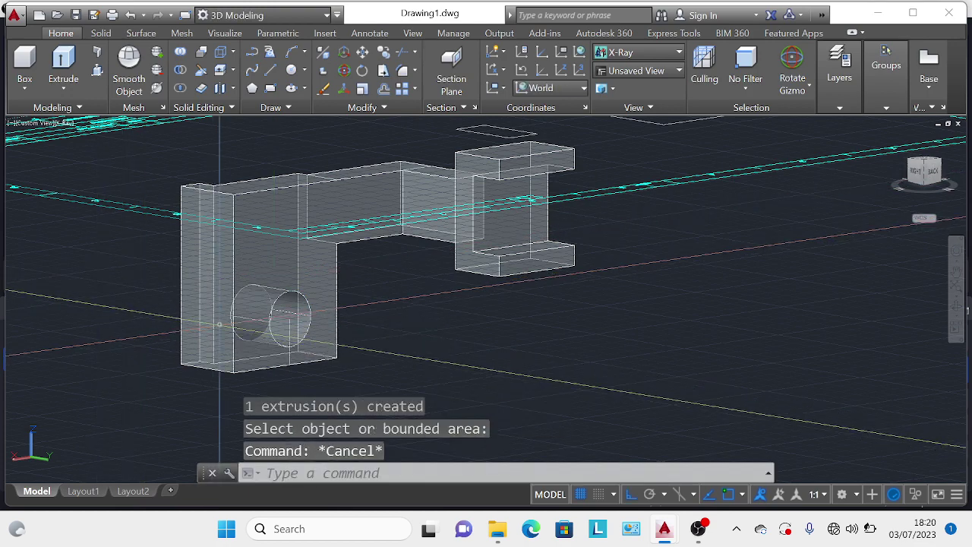
key("Escape")
key("Escape")
type("l")
key("Return")
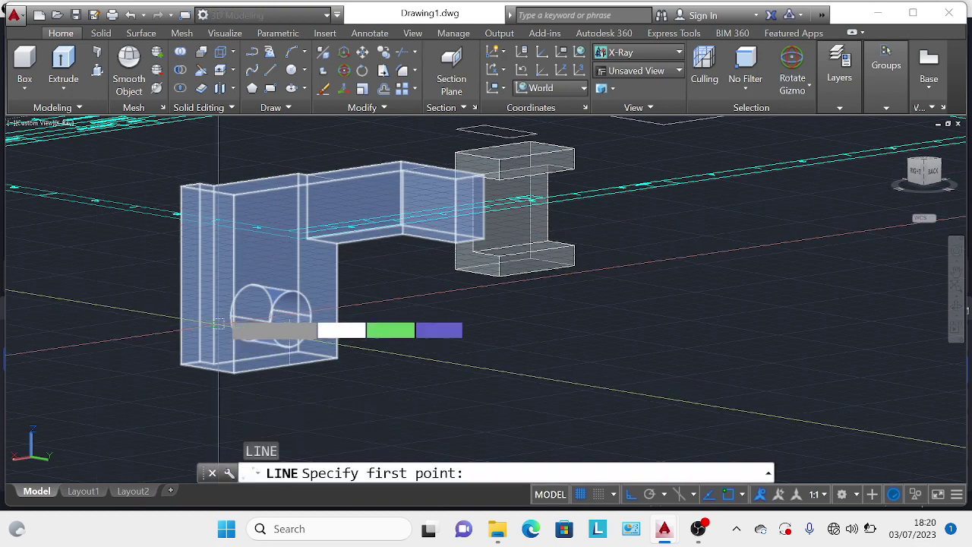
Step: Draw a 34-long guide line up from the hole centre and a 22-diameter circle at its top
scroll(219, 325, "up", 3)
left_click(320, 325)
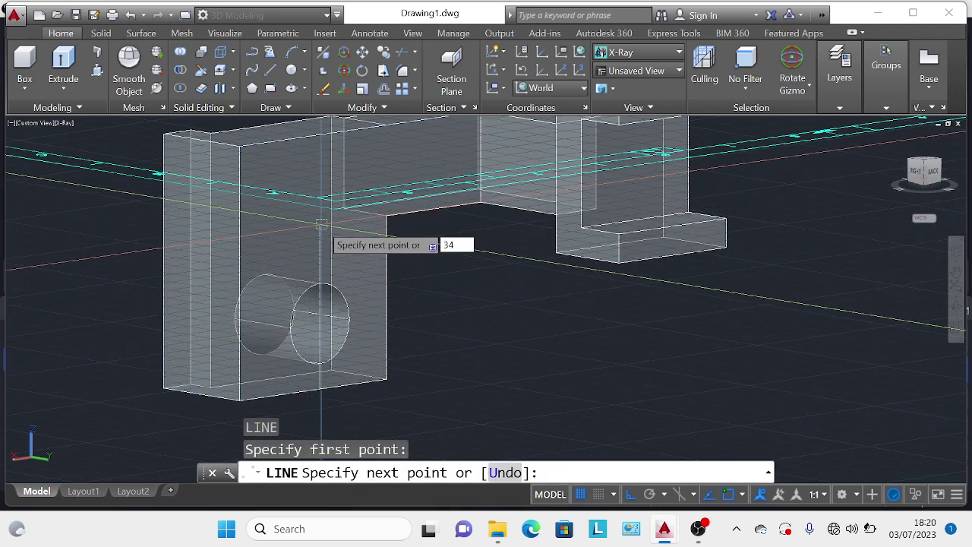
key("Return")
key("Return")
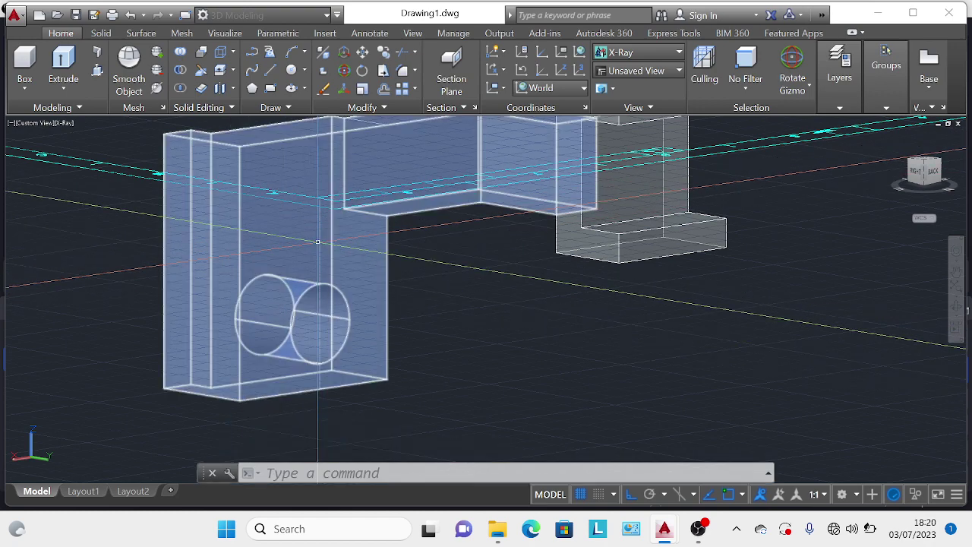
key("Escape")
key("Escape")
key("Escape")
type("c")
key("Return")
middle_click_drag(316, 246, 345, 199, "shift")
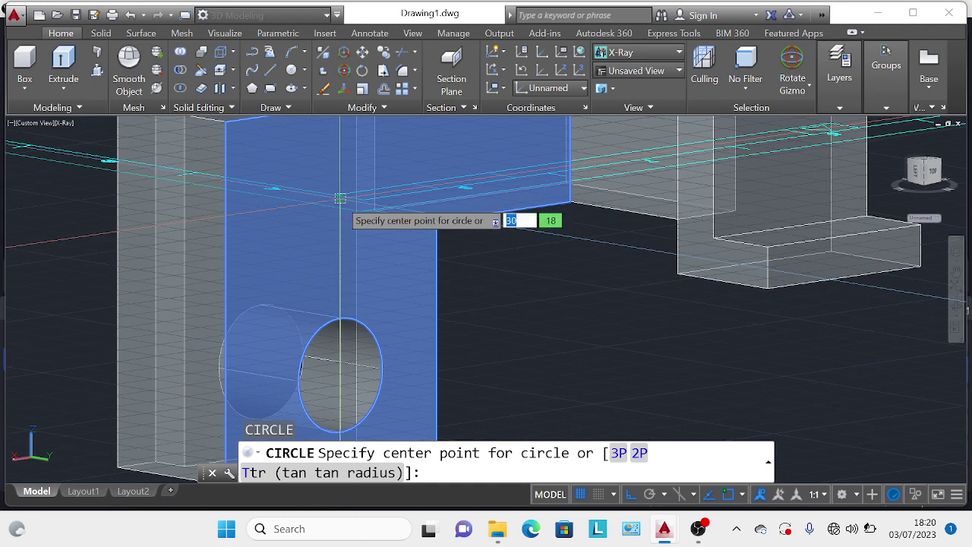
left_click(341, 199)
type("d")
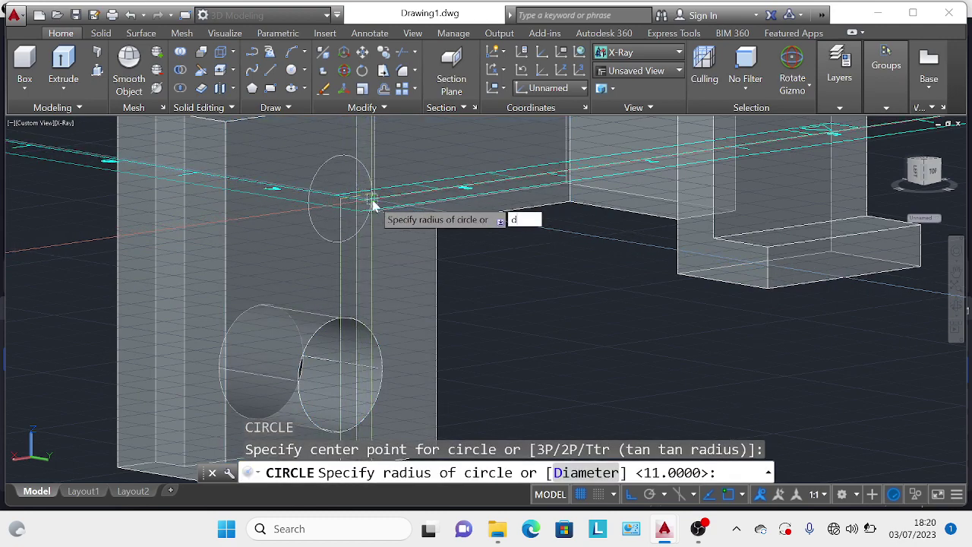
key("Return")
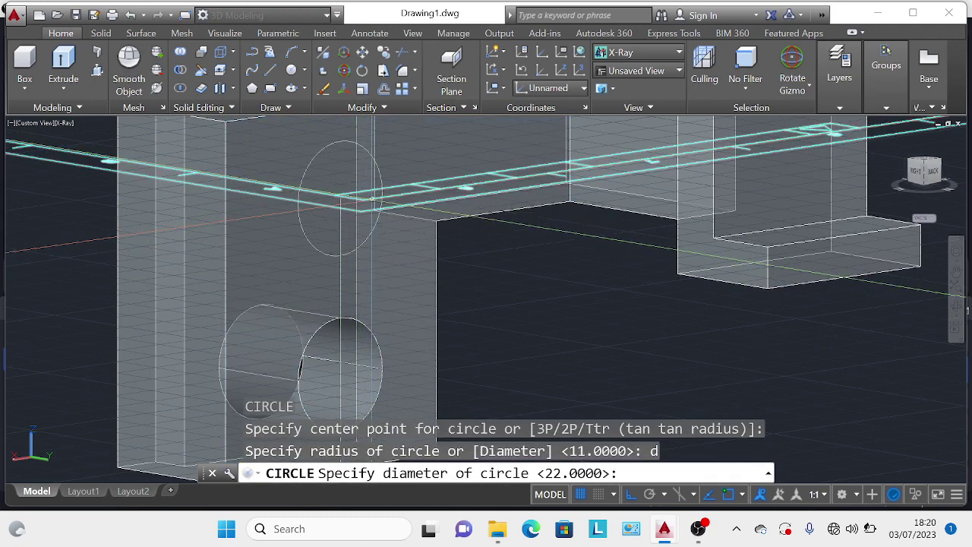
key("Return")
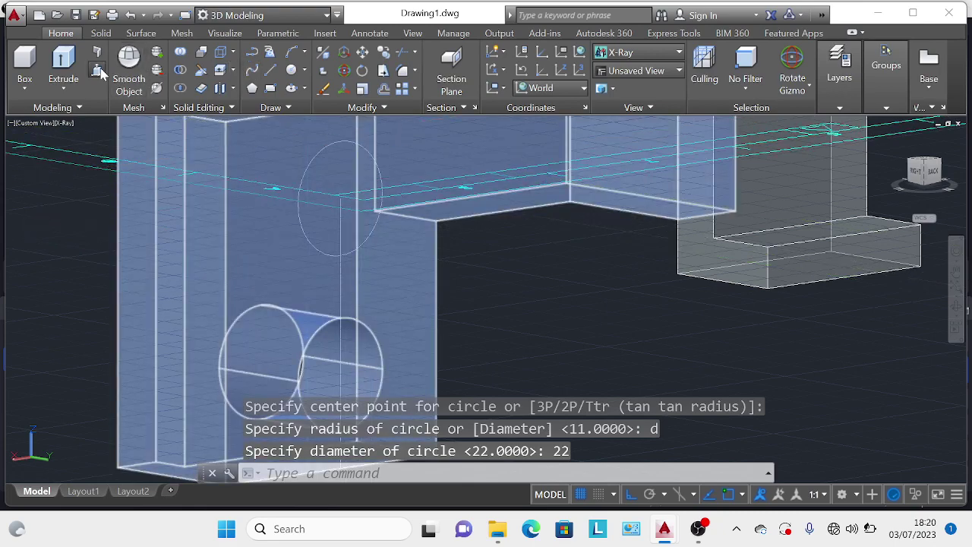
Step: Press-pull the upper circle into the solid to cut the second hole
left_click(98, 70)
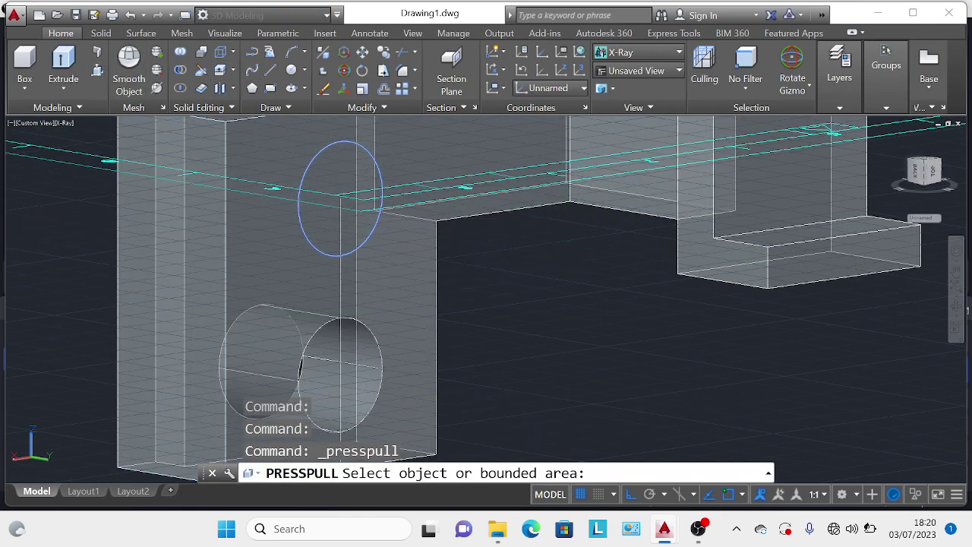
left_click(340, 199)
left_click(182, 228)
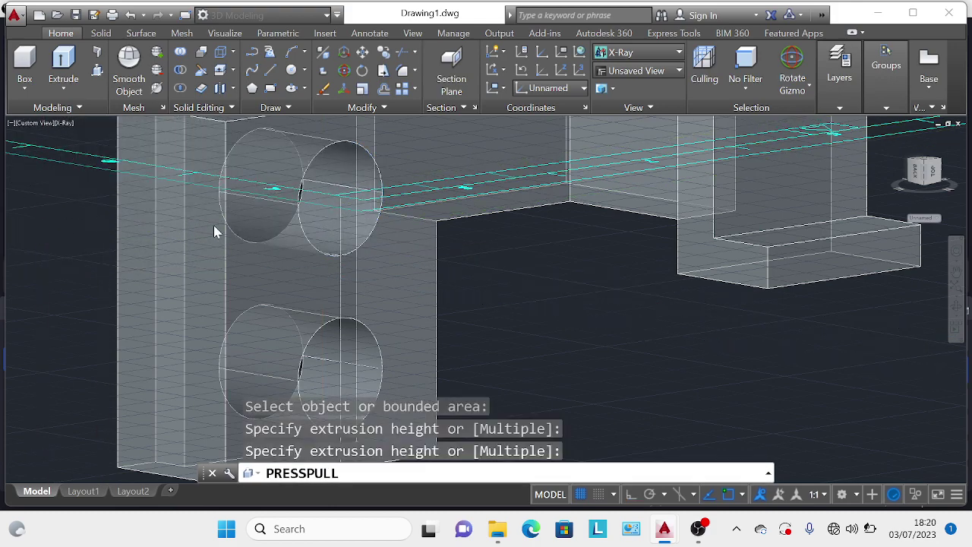
scroll(227, 239, "down", 2)
key("Escape")
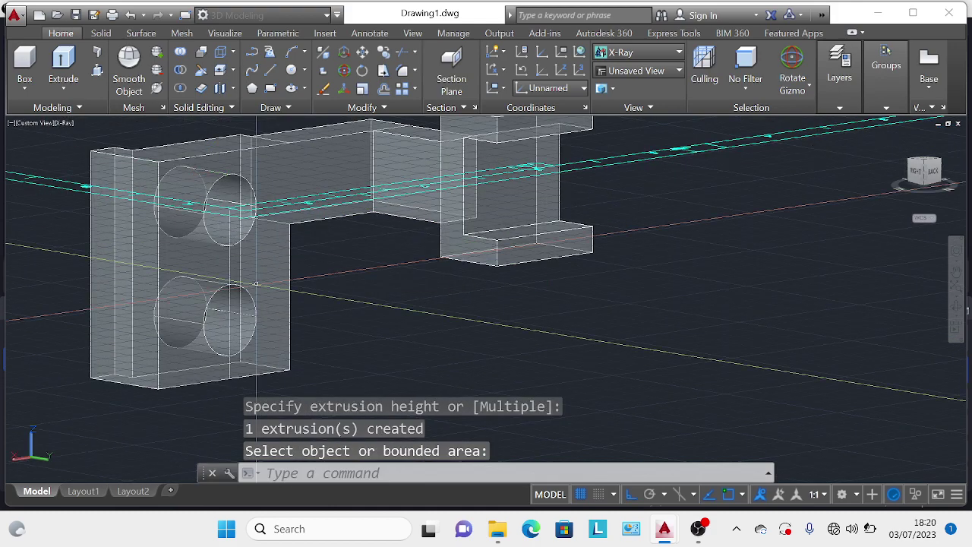
key("Escape")
key("Escape")
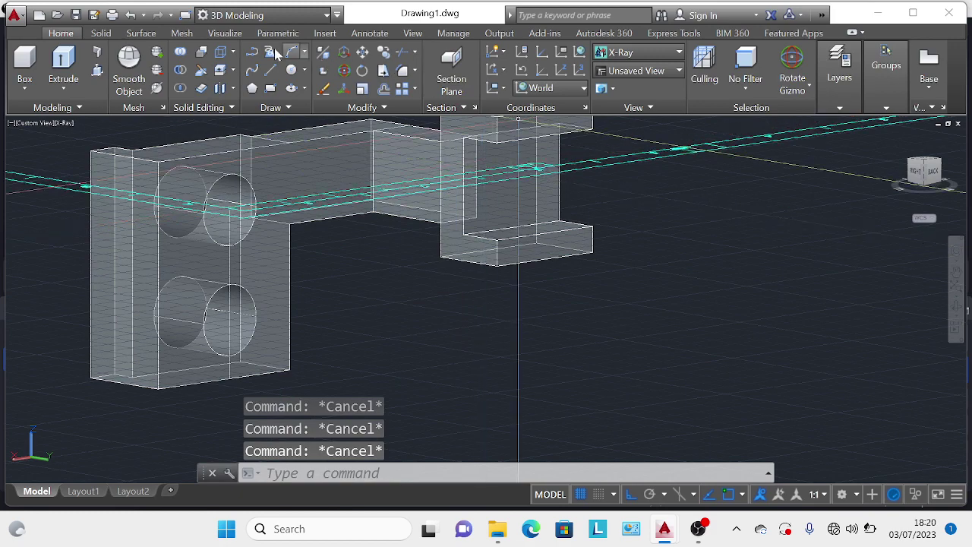
Step: Union the L-shaped bracket with the right-hand block into one solid
left_click(180, 51)
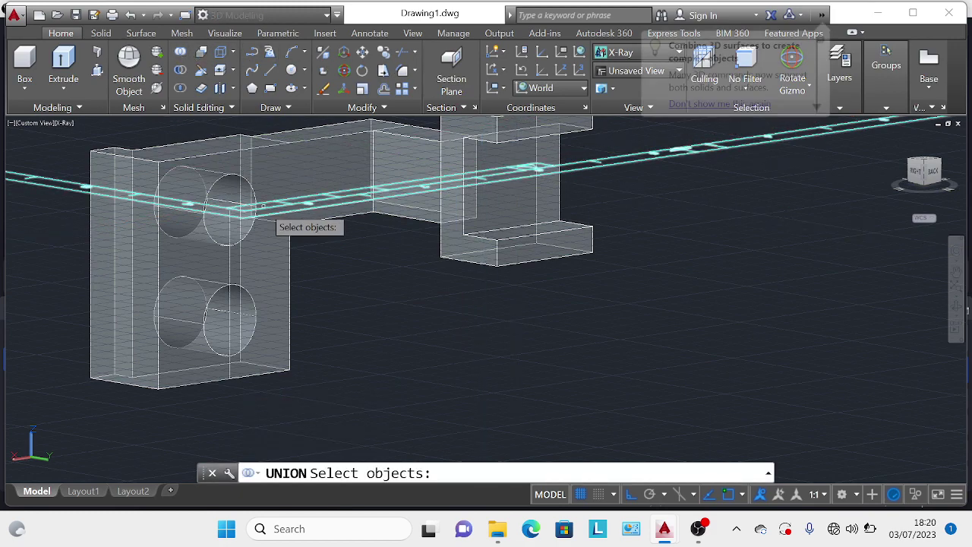
left_click(289, 173)
left_click(501, 146)
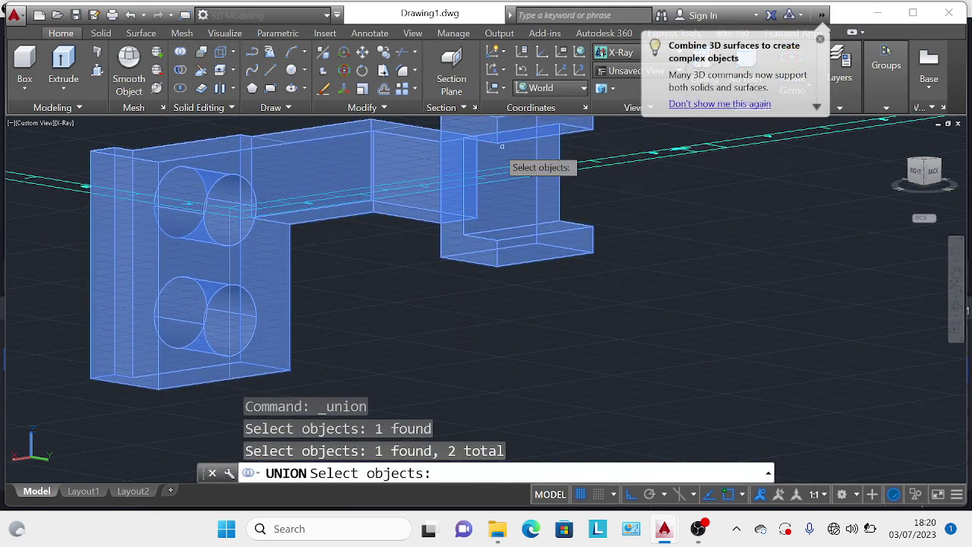
key("Return")
scroll(497, 196, "down", 2)
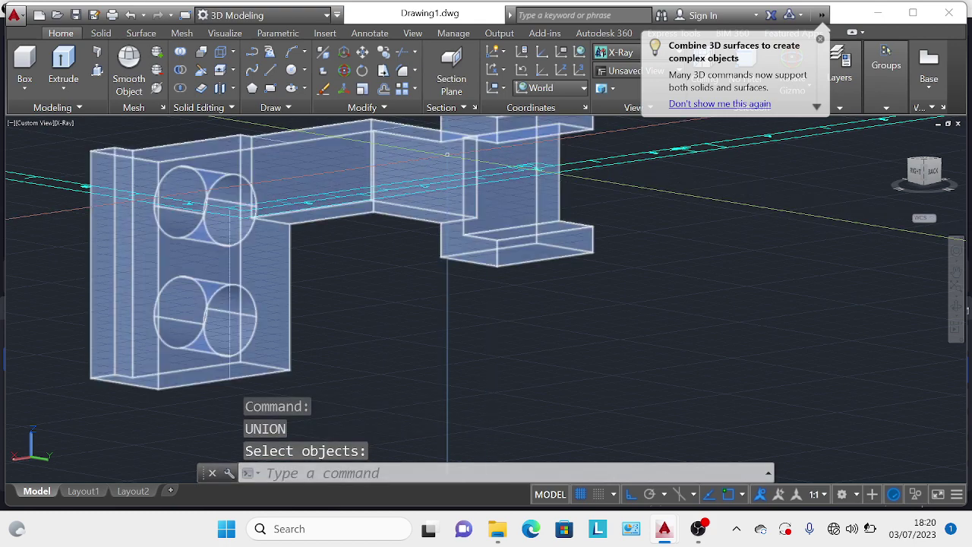
scroll(505, 209, "down", 3)
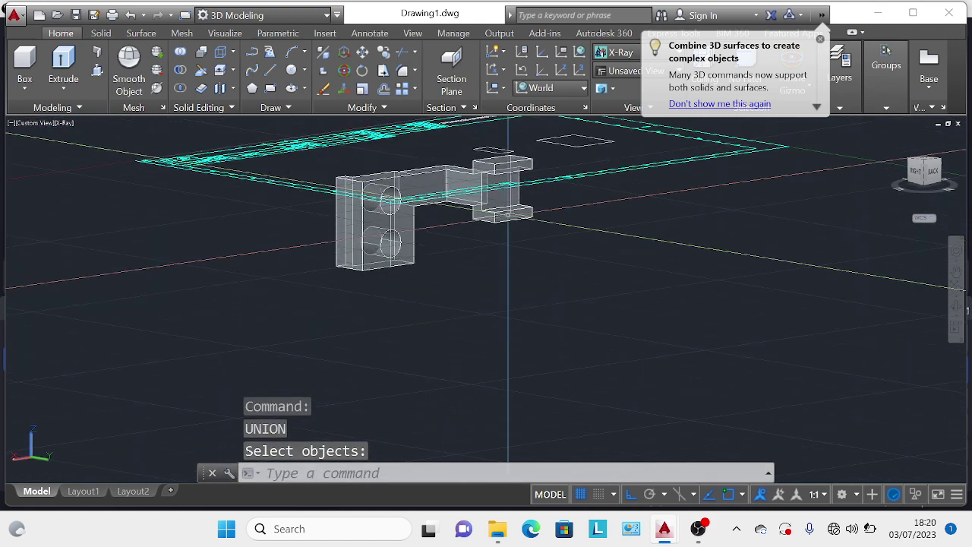
left_click(955, 307)
mouse_move(705, 307)
left_mouse_down()
mouse_move(678, 330)
mouse_move(510, 303)
mouse_move(492, 287)
mouse_move(509, 260)
mouse_move(488, 247)
left_mouse_up()
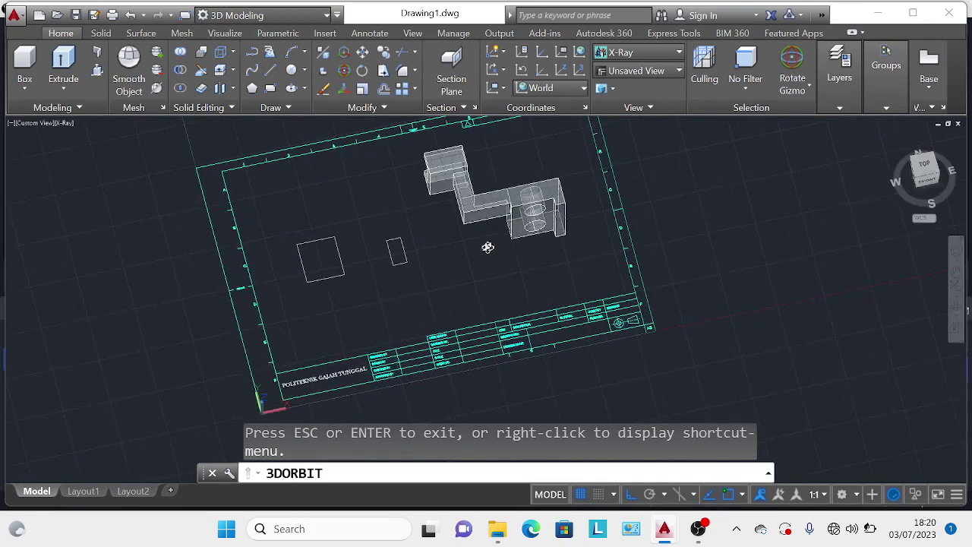
Step: Round a vertical edge of the bracket with a 15 fillet radius
left_click(107, 34)
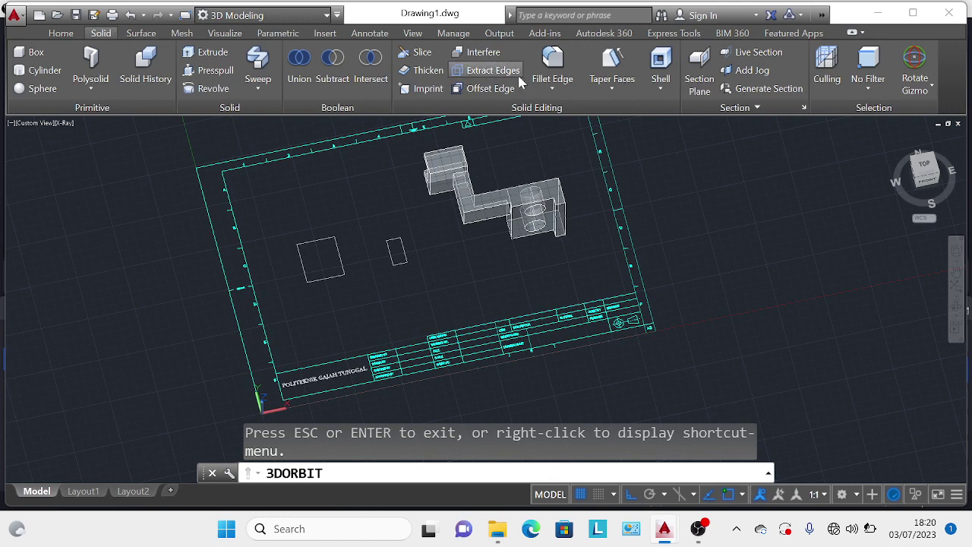
left_click(553, 65)
type("r")
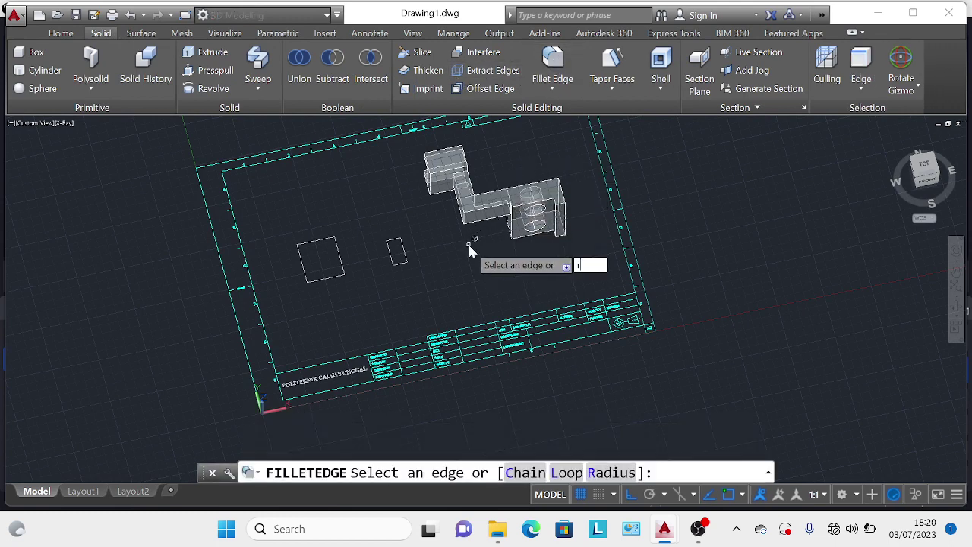
key("Return")
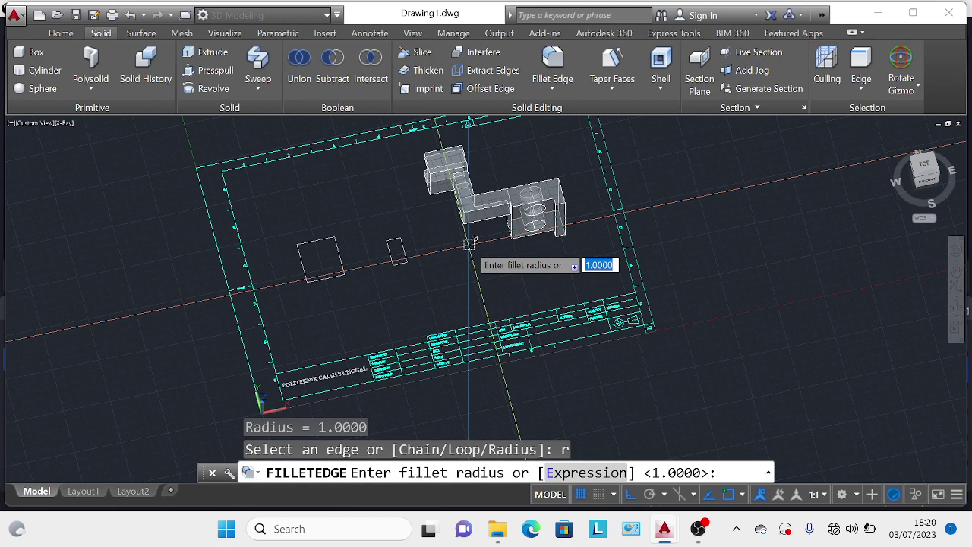
key("Return")
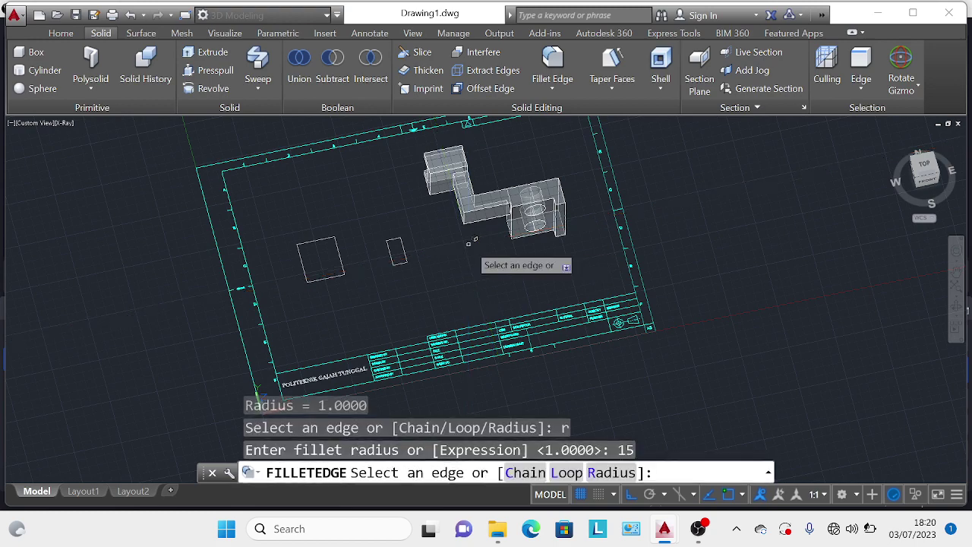
scroll(470, 203, "up", 4)
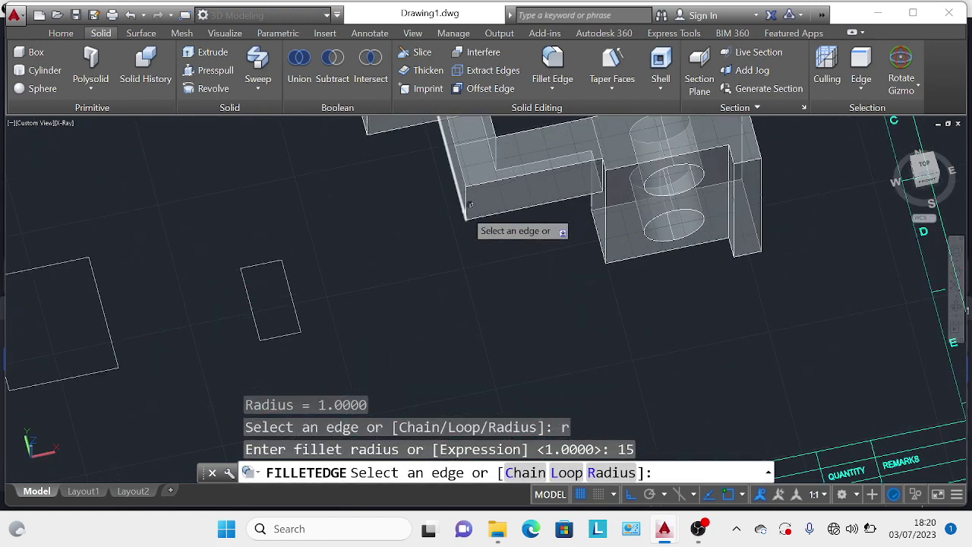
left_click(469, 210)
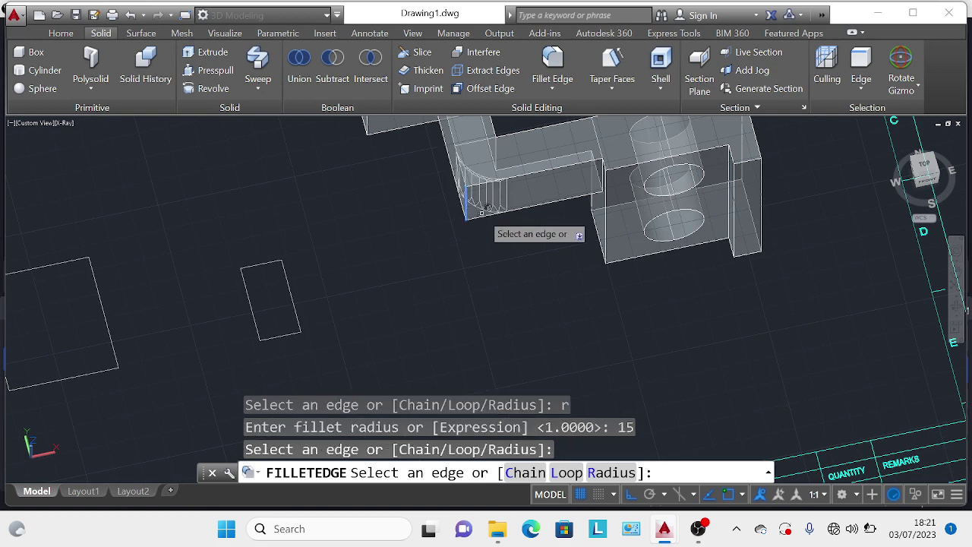
key("Return")
key("Return")
key("Return")
scroll(410, 262, "down", 3)
scroll(303, 266, "down", 2)
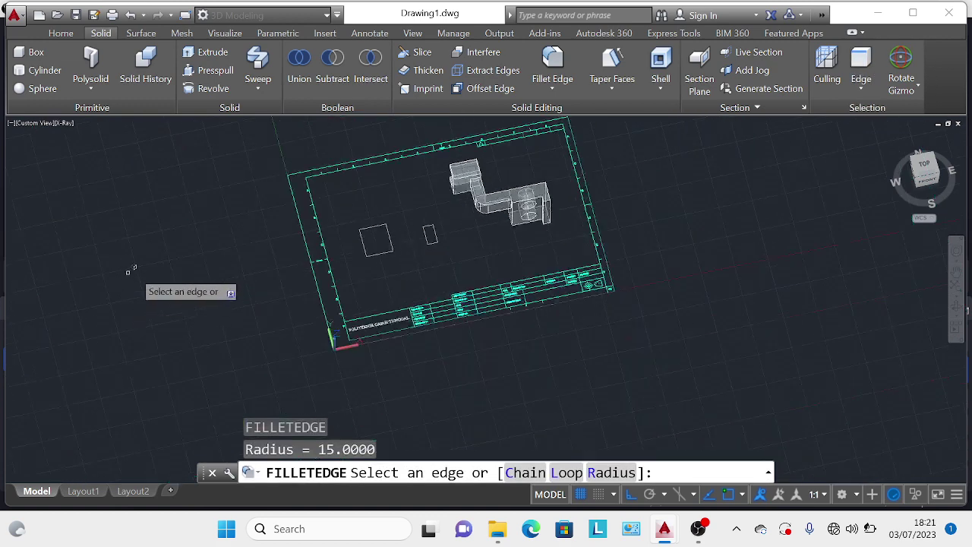
key("Escape")
Step: Window-select the two rectangles and erase them
left_click(357, 205)
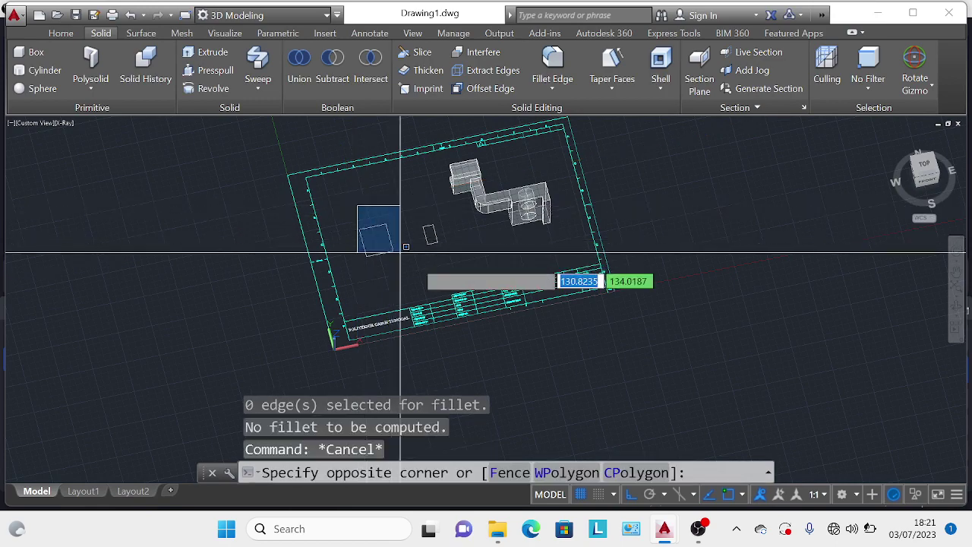
left_click(453, 258)
key("Delete")
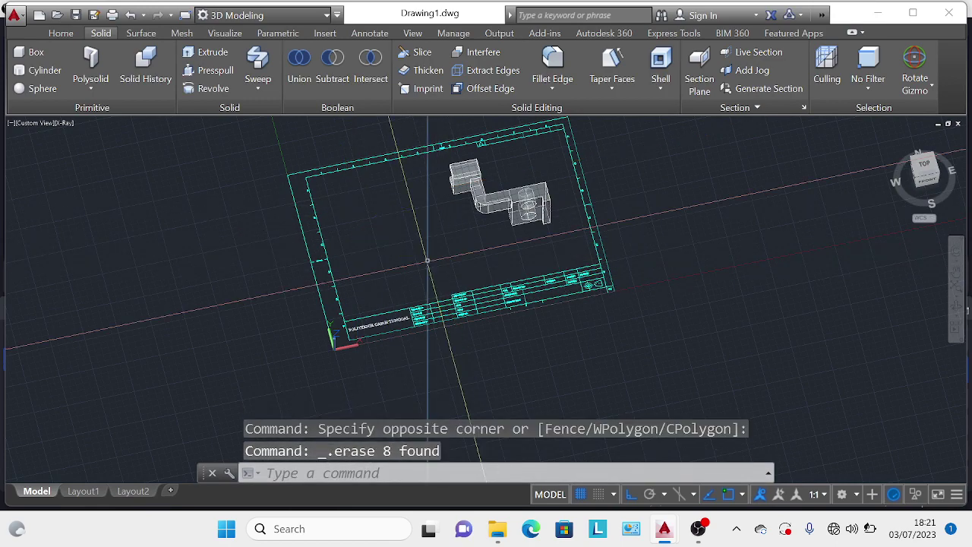
Step: Move the 3D bracket solid away from the flat 2D drawing
left_click(59, 33)
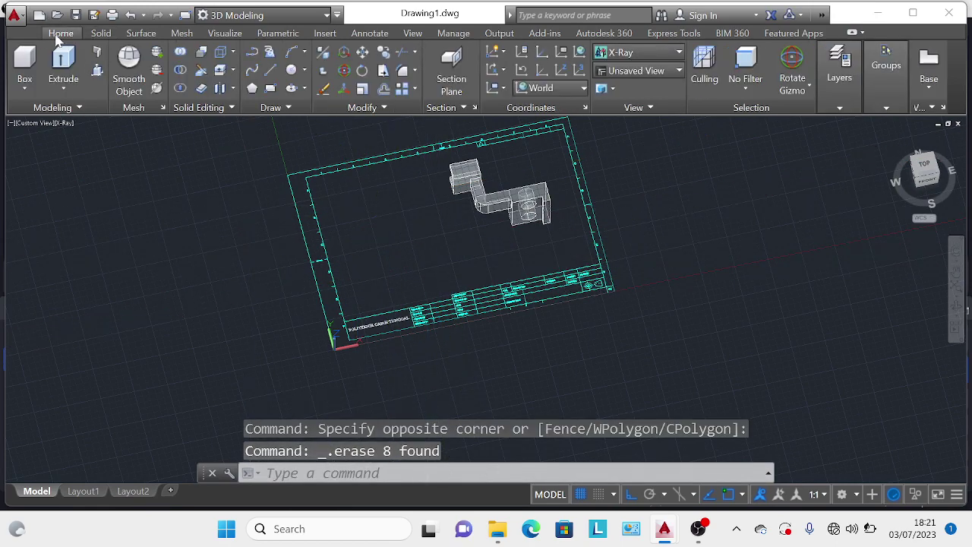
left_click(362, 54)
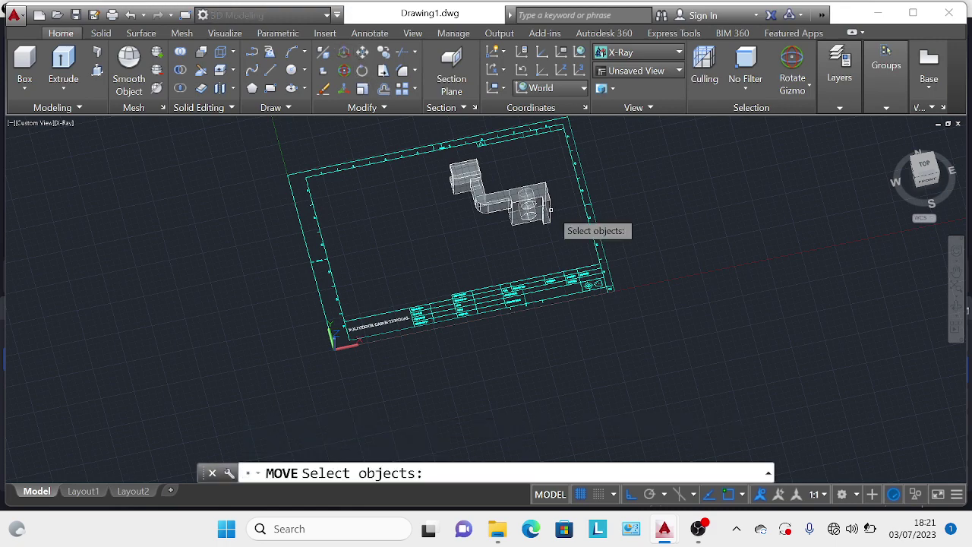
left_click(542, 199)
key("Return")
left_click(542, 199)
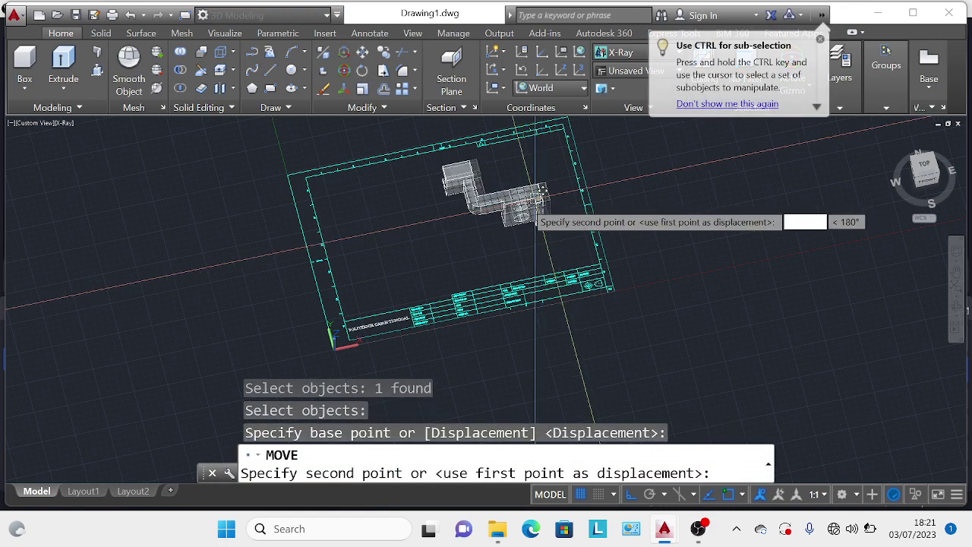
left_click(441, 222)
key("Escape")
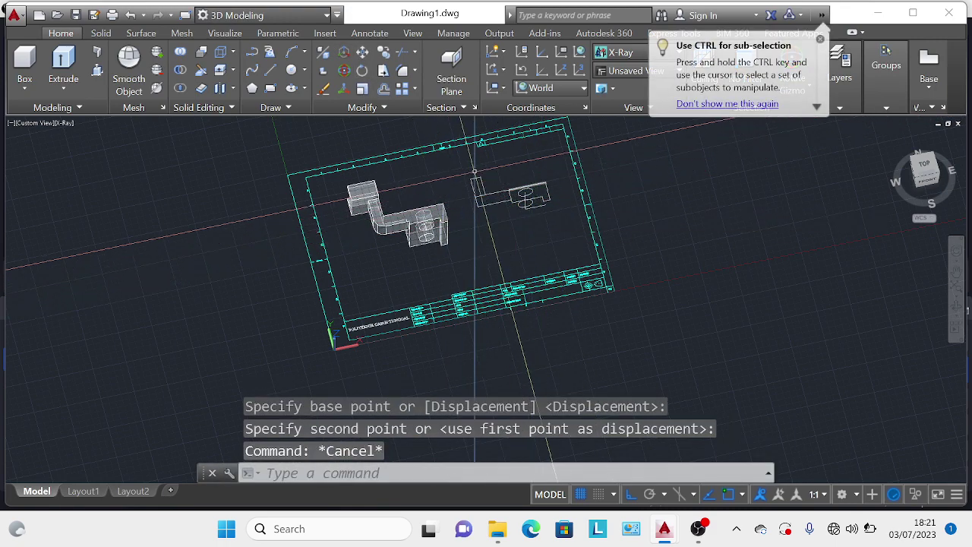
Step: Window-select the flat 2D drawing and delete it
left_click(459, 173)
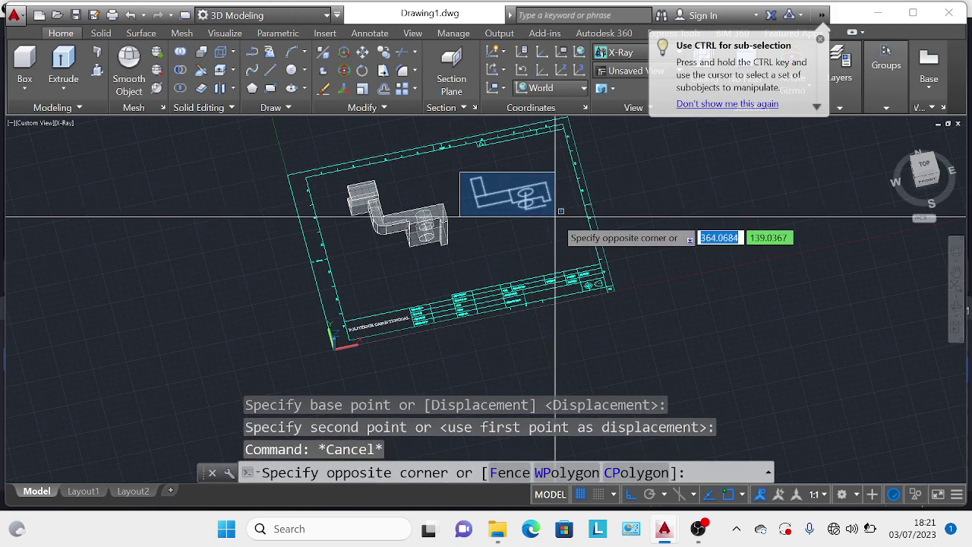
left_click(558, 210)
key("Delete")
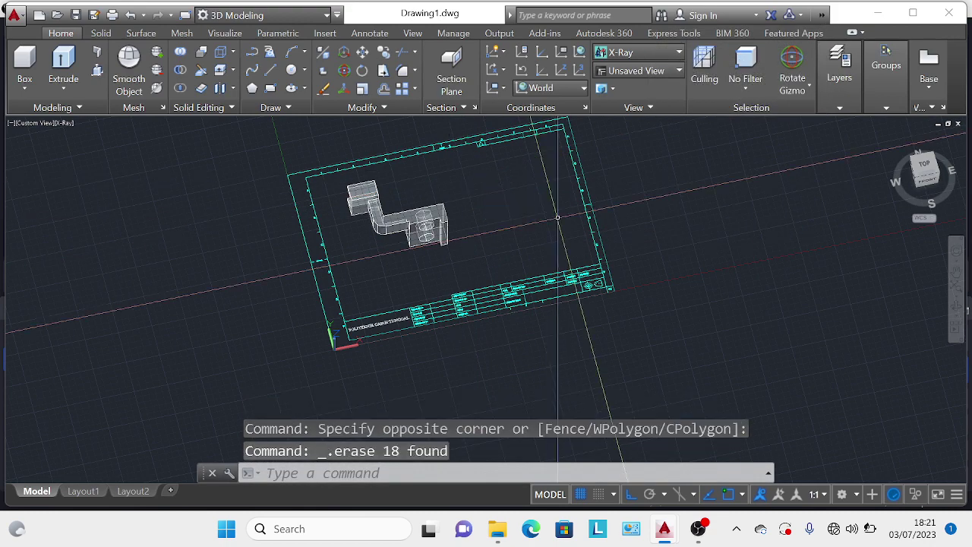
Step: From Top view, place a base view of the bracket on Layout1 at 1:2 scale
left_click(930, 169)
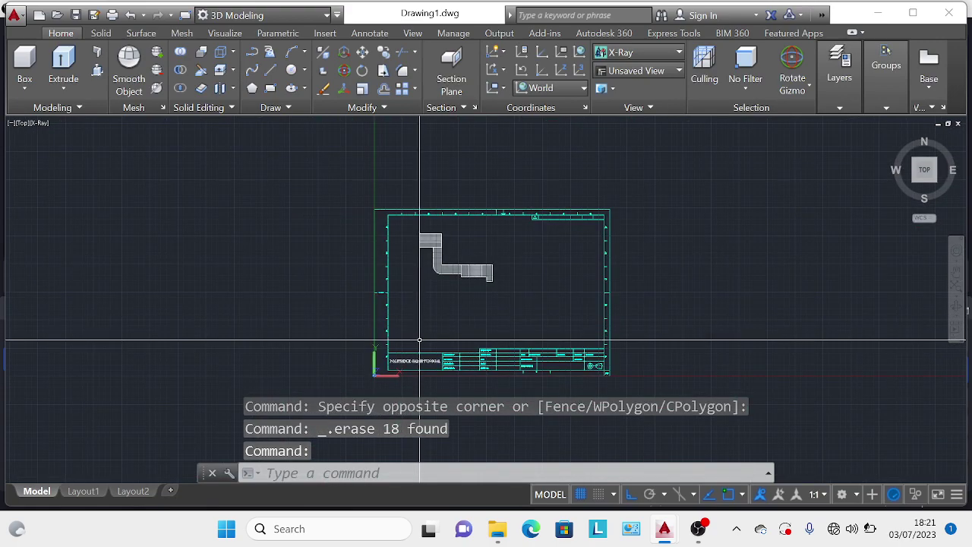
left_click(476, 264)
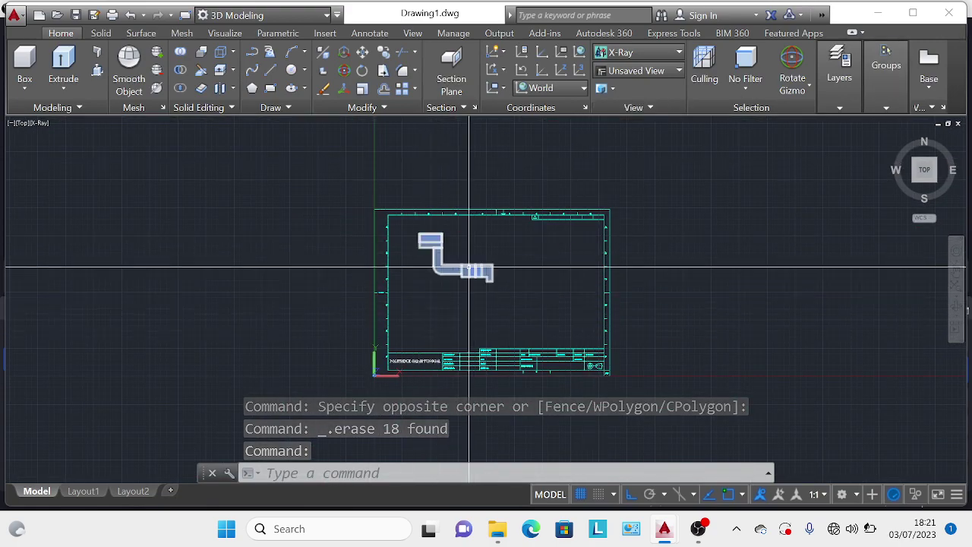
left_click(926, 84)
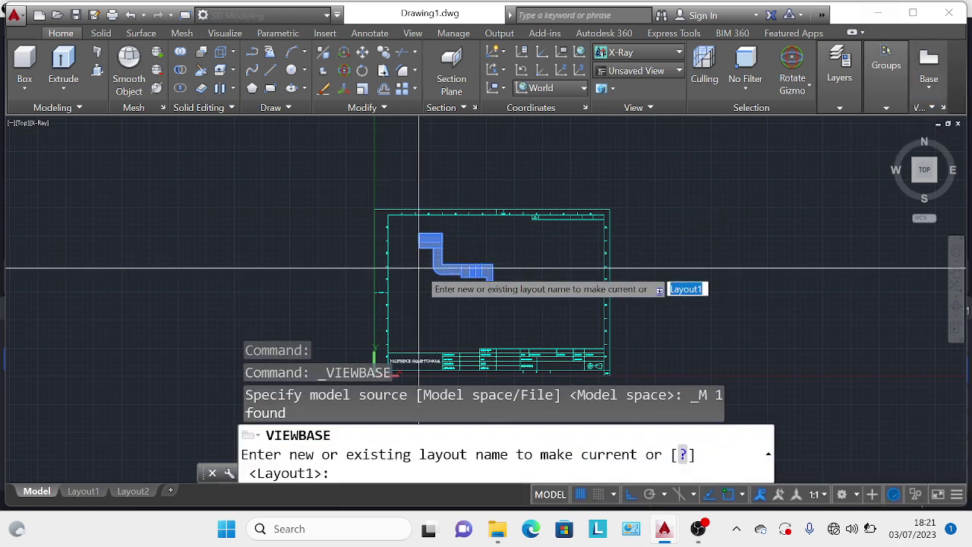
key("Return")
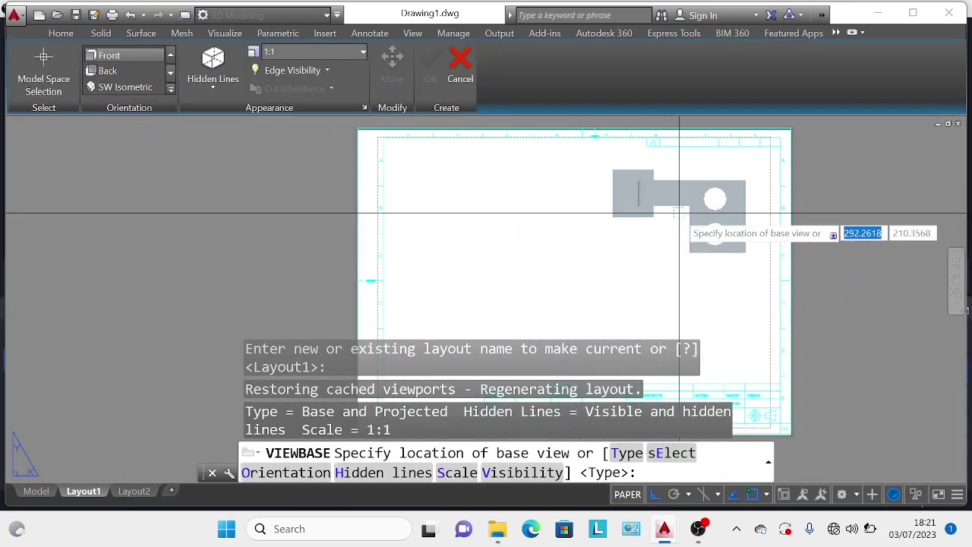
left_click(673, 219)
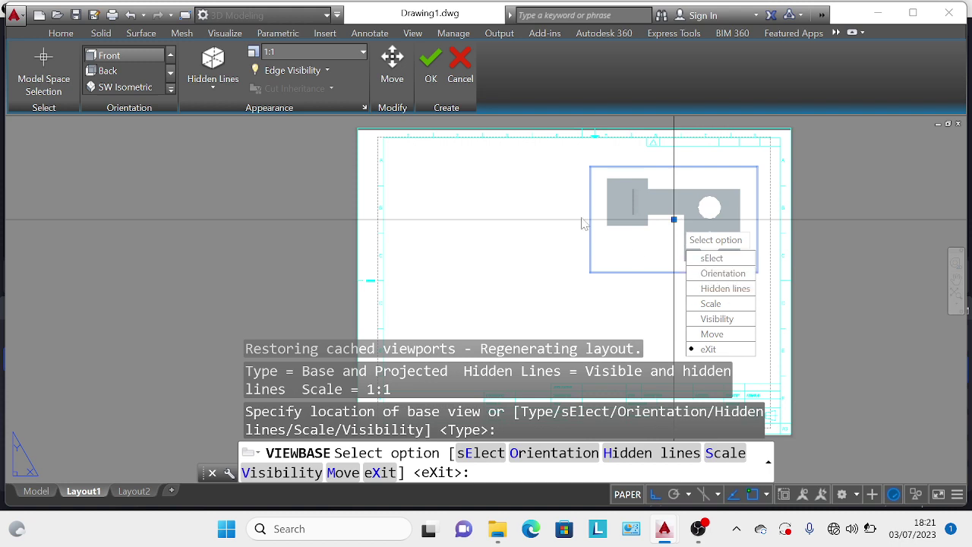
left_click(363, 53)
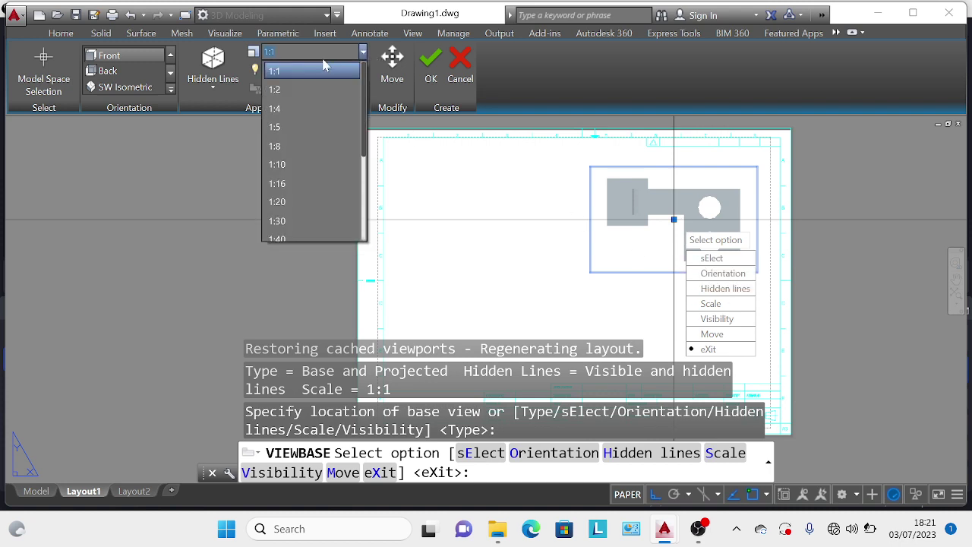
left_click(290, 96)
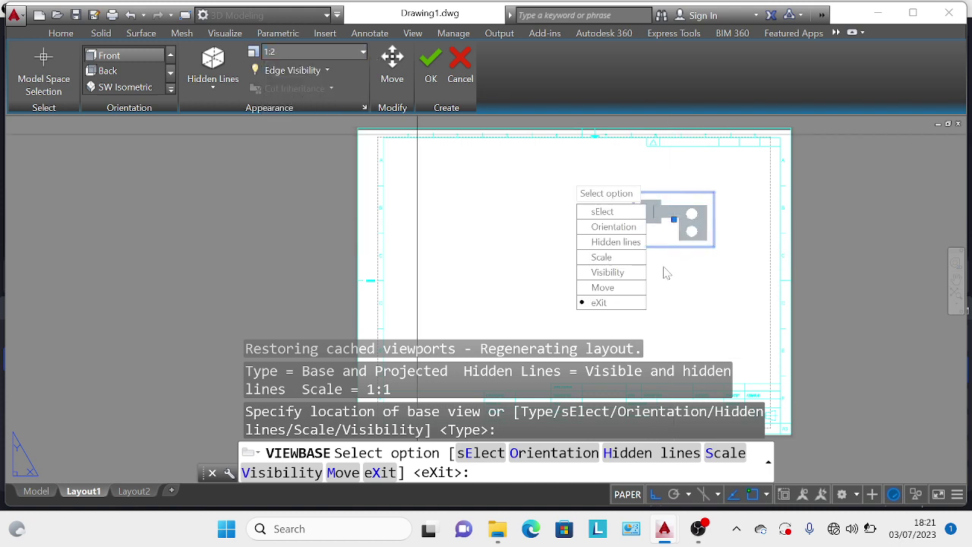
Step: Compare NE, SE, NW and SW isometric orientations, settle on NE isometric and finish the view
left_click(611, 233)
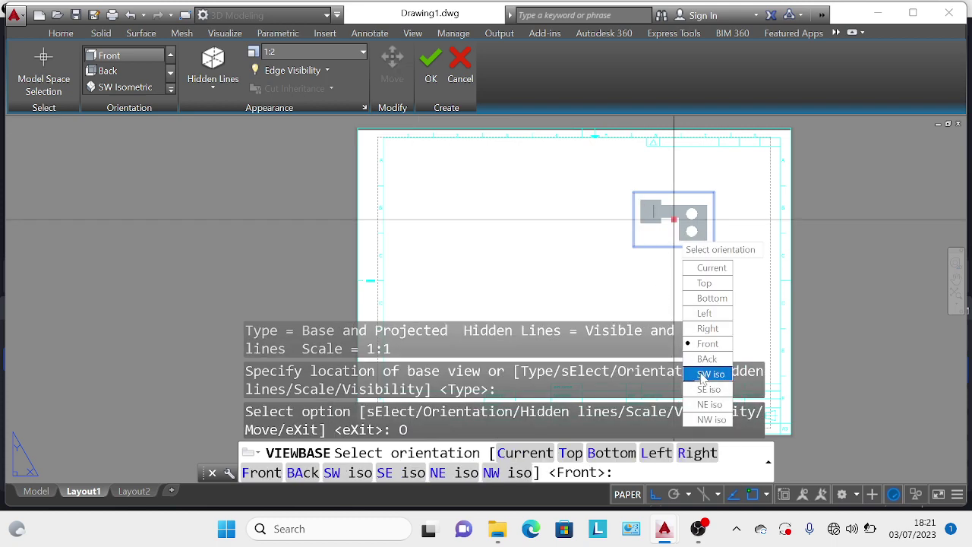
left_click(717, 404)
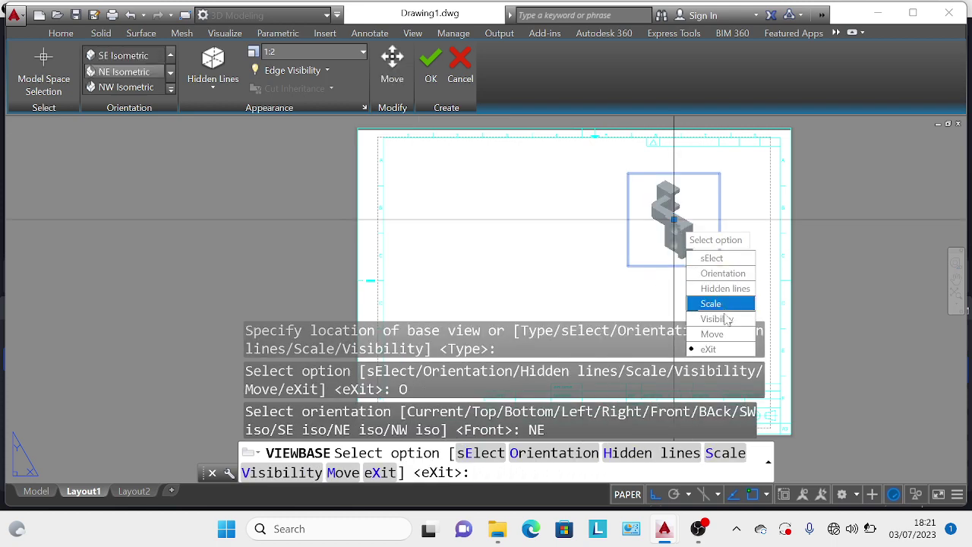
left_click(723, 274)
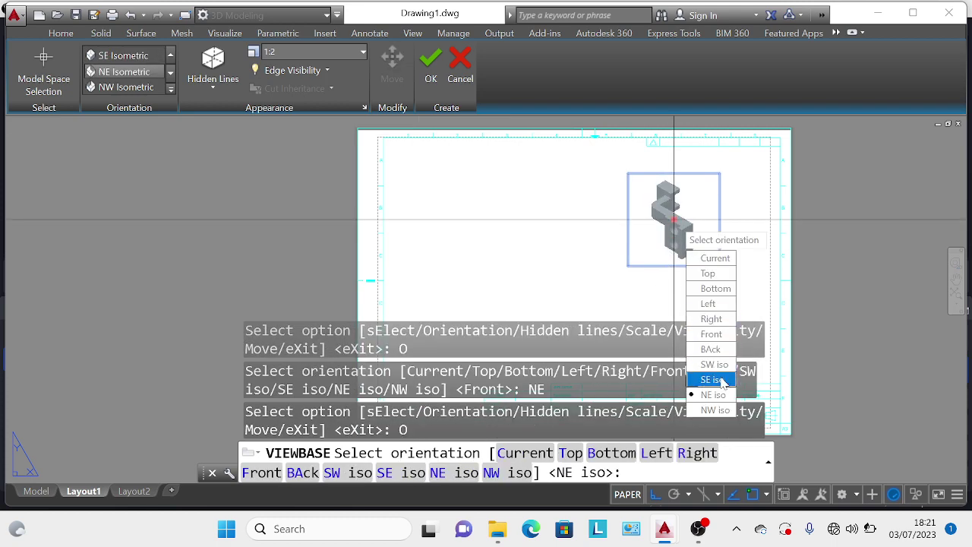
left_click(723, 380)
left_click(717, 281)
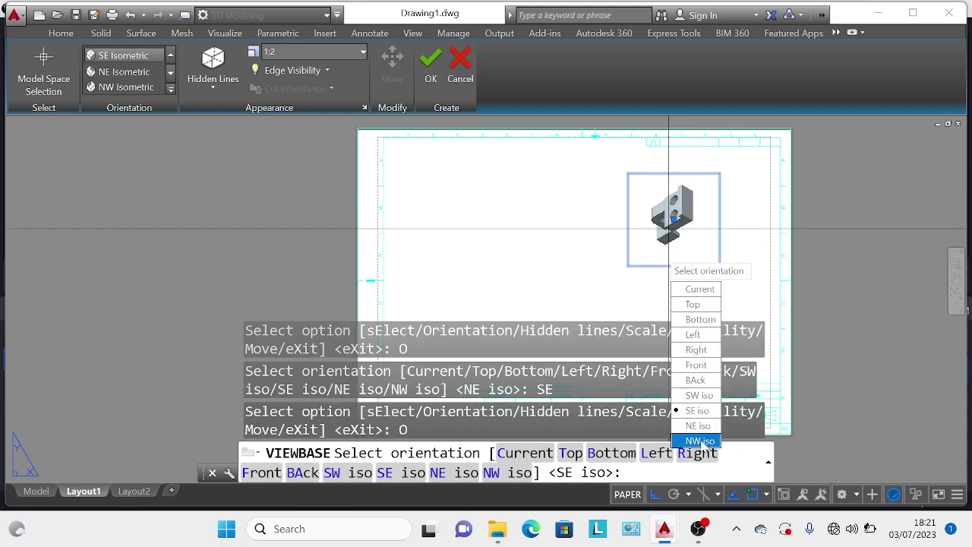
left_click(701, 441)
left_click(699, 339)
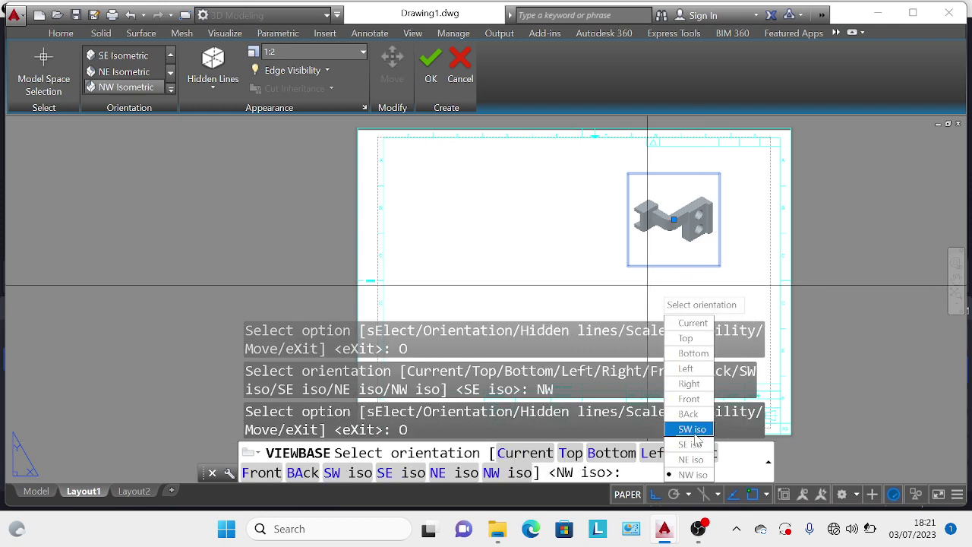
left_click(693, 433)
left_click(727, 302)
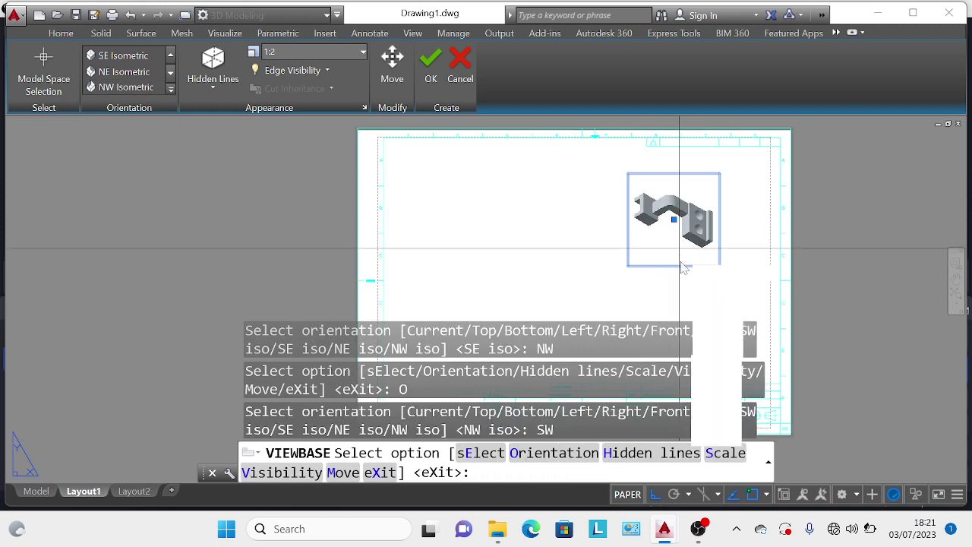
left_click(717, 410)
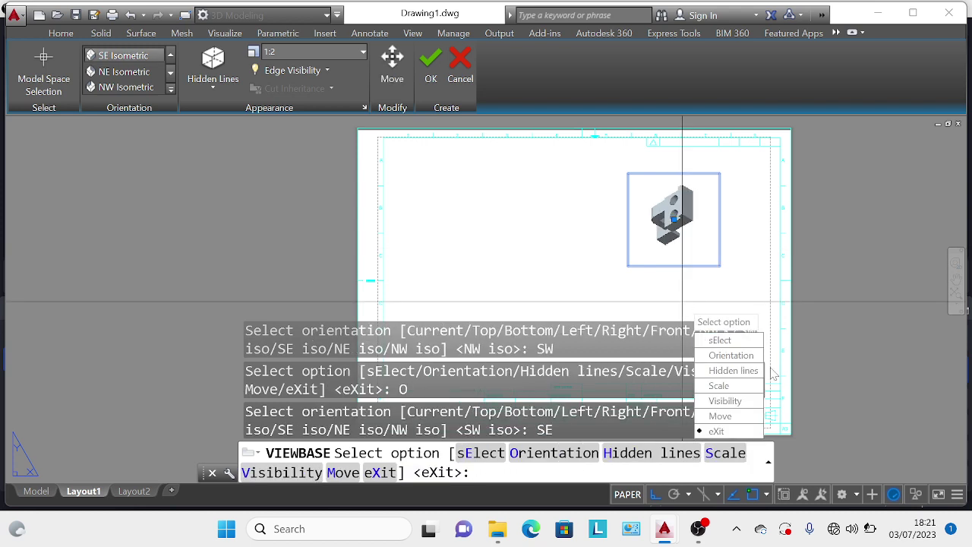
left_click(730, 355)
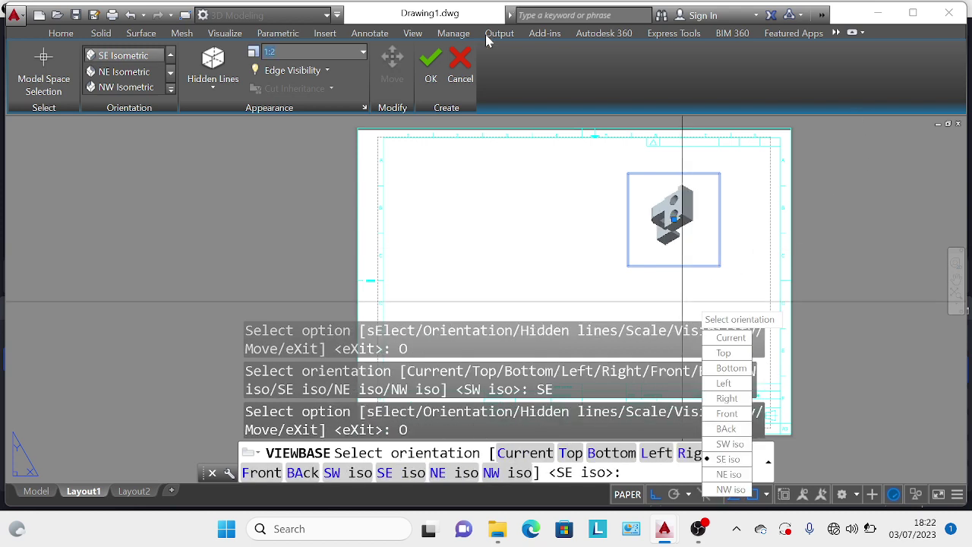
left_click(729, 475)
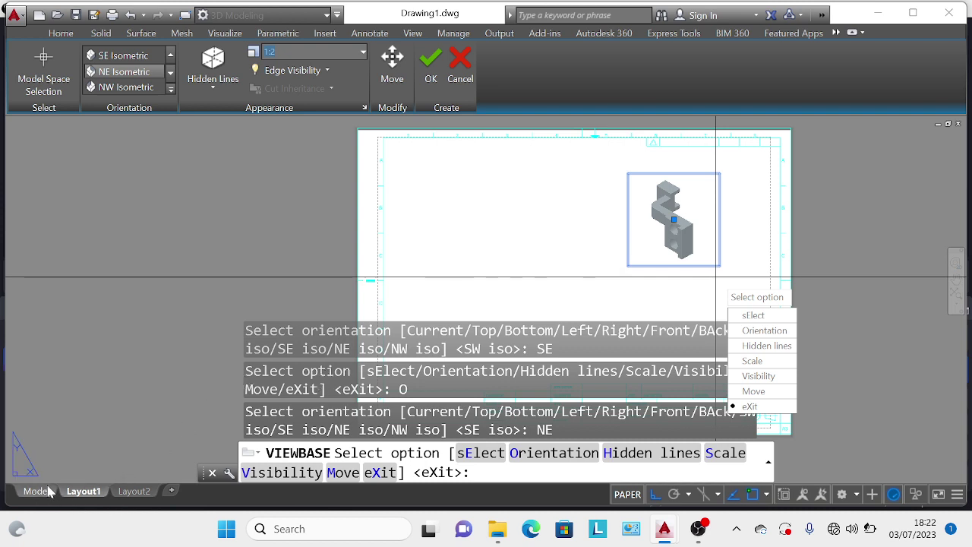
left_click(758, 407)
key("Escape")
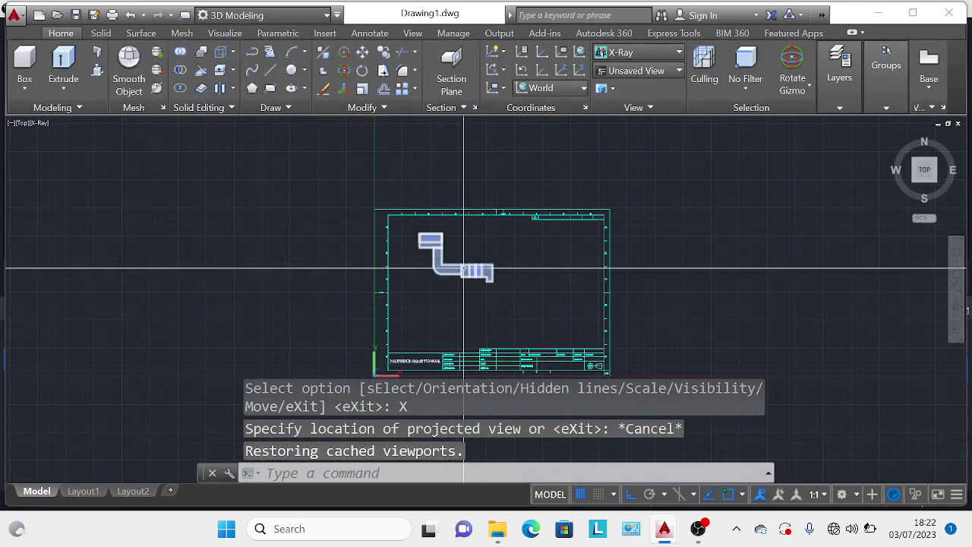
Step: Zoom and pan around the title block, visit Layout1, then return to Model space
scroll(398, 365, "up", 2)
scroll(397, 365, "up", 2)
middle_click_drag(415, 349, 490, 248)
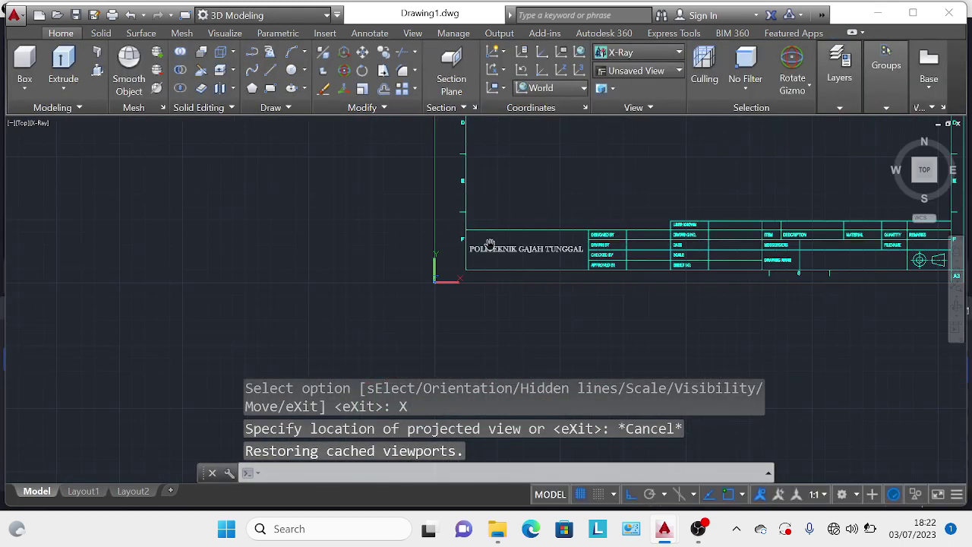
scroll(490, 241, "up", 5)
scroll(490, 242, "up", 2)
scroll(364, 338, "down", 3)
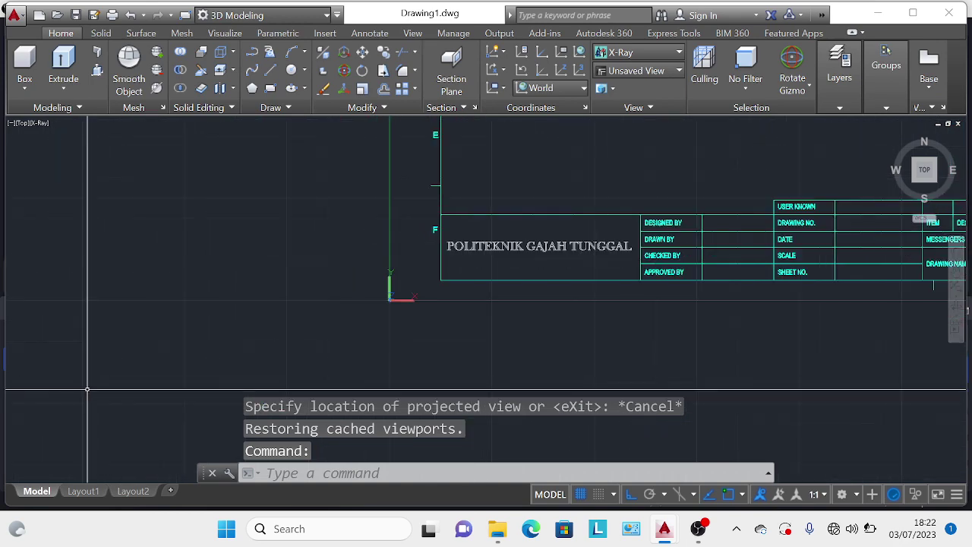
scroll(364, 339, "down", 1)
left_click(83, 492)
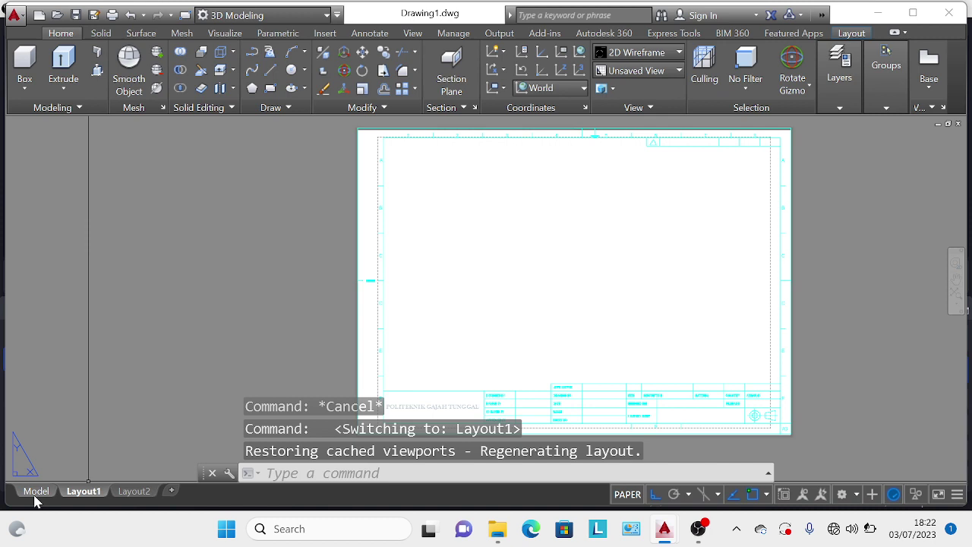
left_click(35, 492)
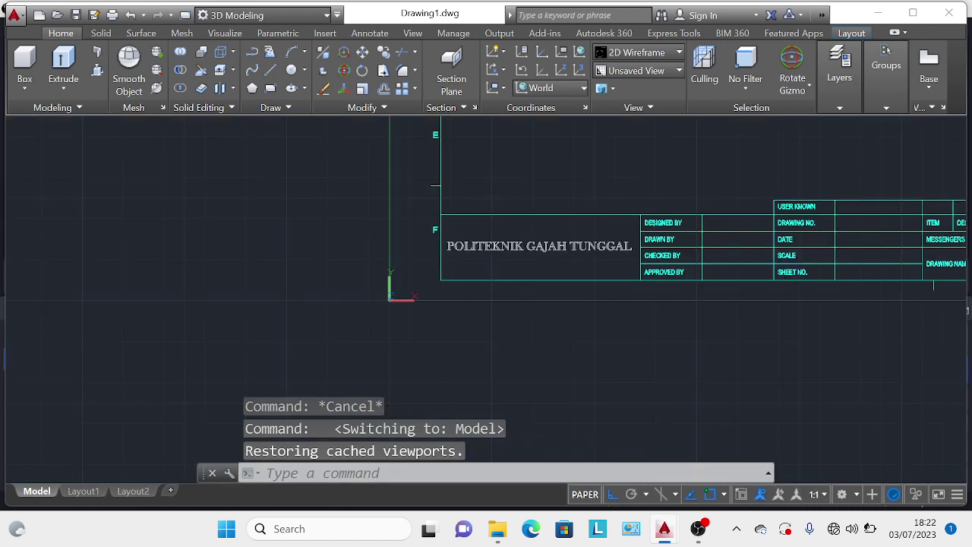
Step: Orbit the view to show the bracket standing in 3D inside the frame
scroll(881, 270, "down", 1)
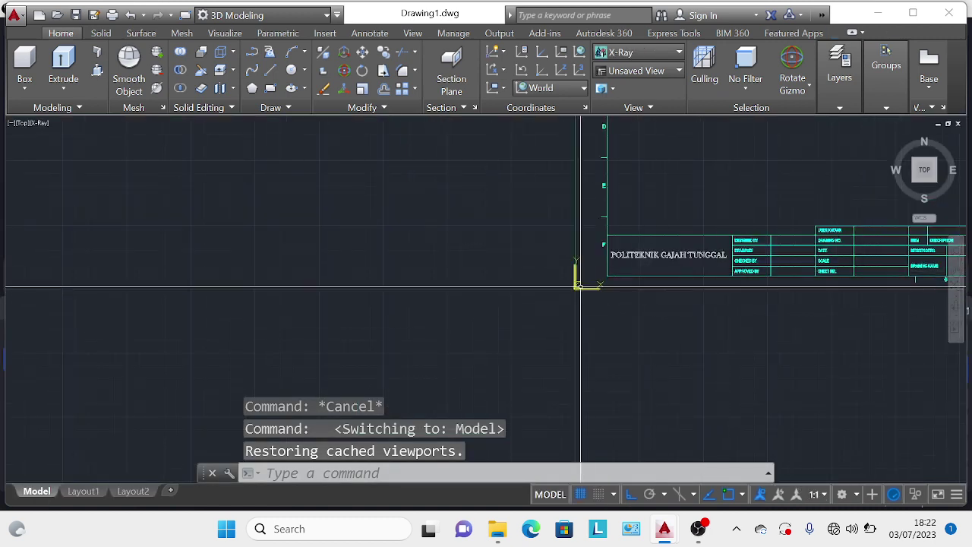
scroll(651, 303, "up", 3)
scroll(564, 270, "up", 2)
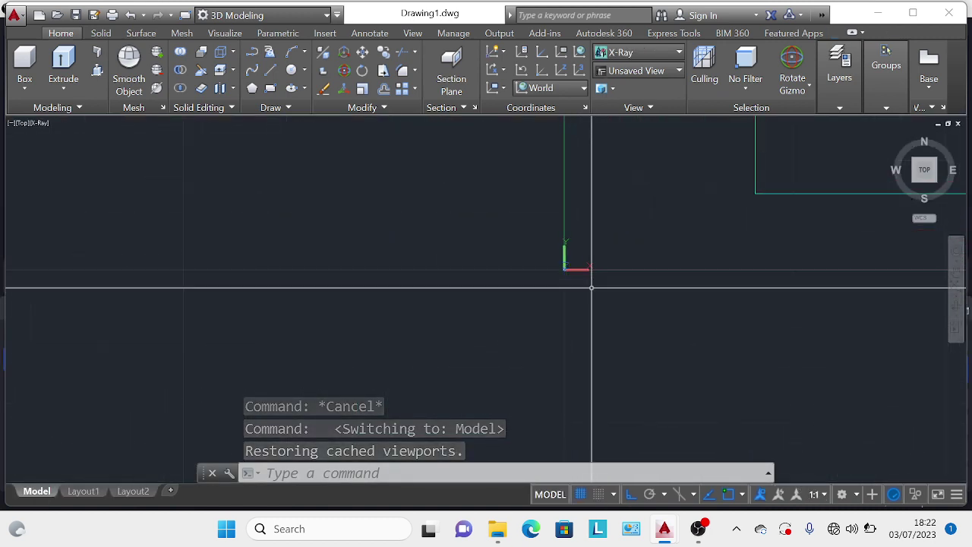
left_click(956, 306)
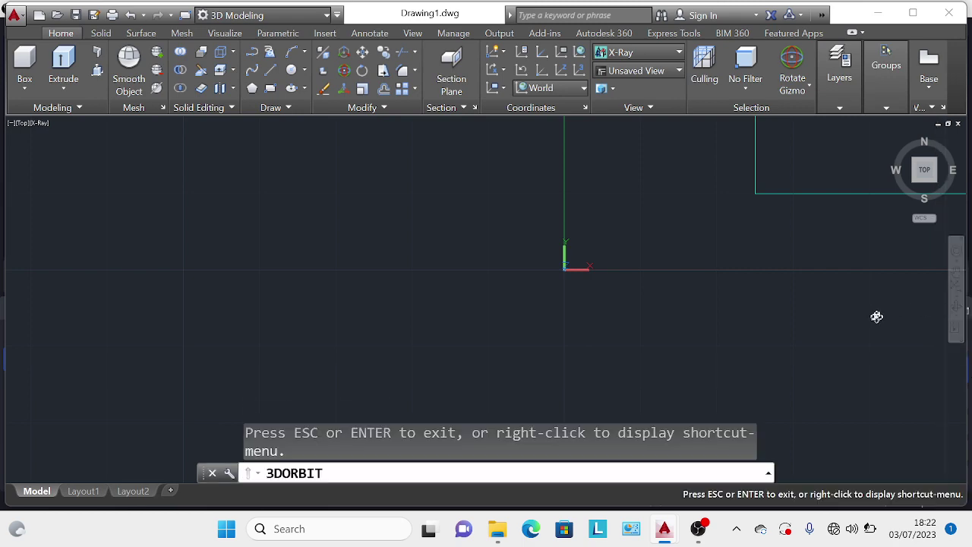
mouse_move(876, 314)
left_mouse_down()
mouse_move(744, 281)
mouse_move(729, 259)
mouse_move(759, 238)
left_mouse_up()
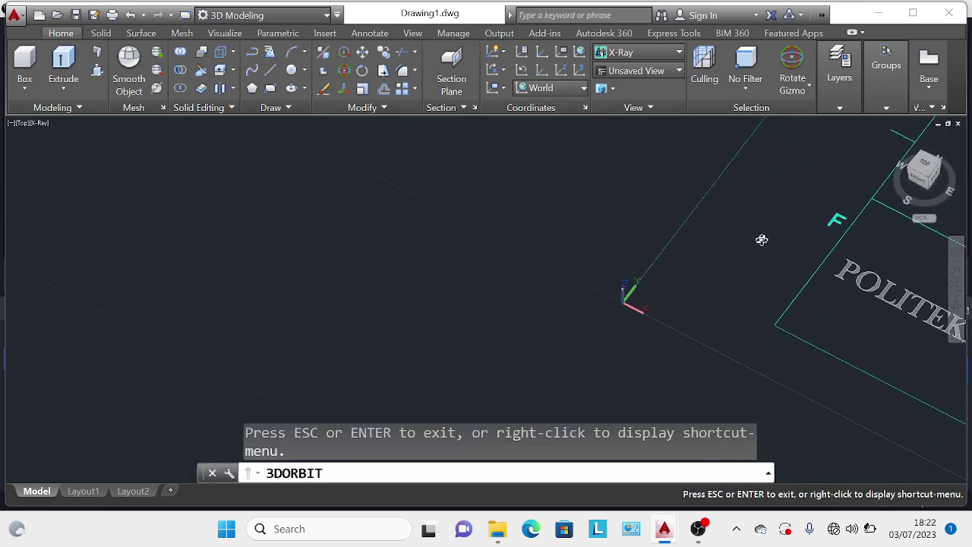
key("Escape")
key("Escape")
key("Escape")
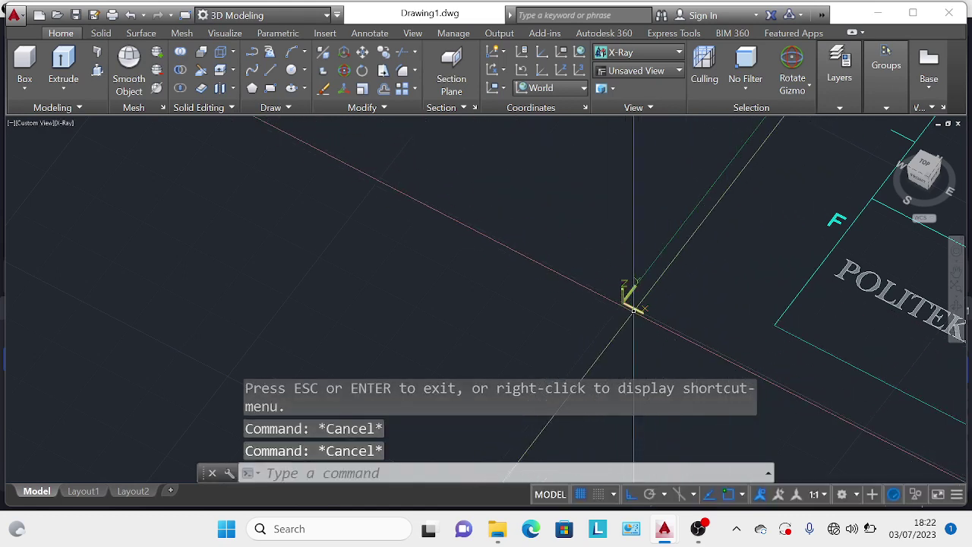
mouse_move(644, 315)
middle_mouse_down("shift")
mouse_move(629, 293)
mouse_move(633, 304)
middle_mouse_up("shift")
scroll(633, 303, "down", 2)
scroll(632, 292, "down", 3)
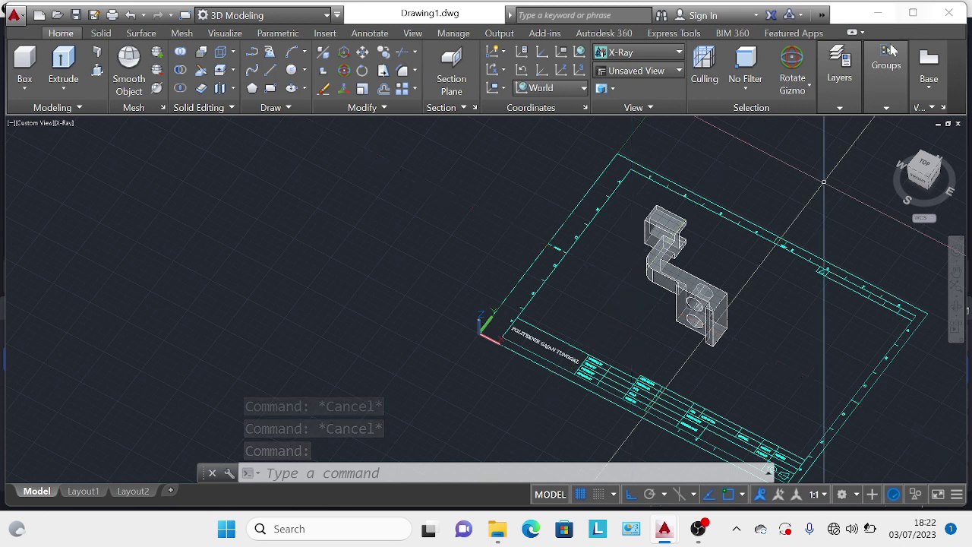
key("Escape")
scroll(738, 322, "down", 3)
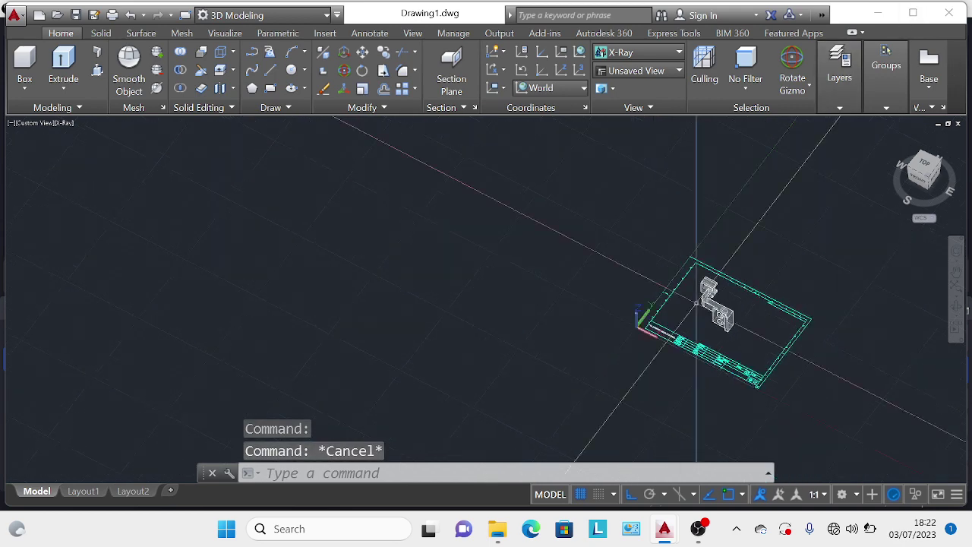
left_click(718, 304)
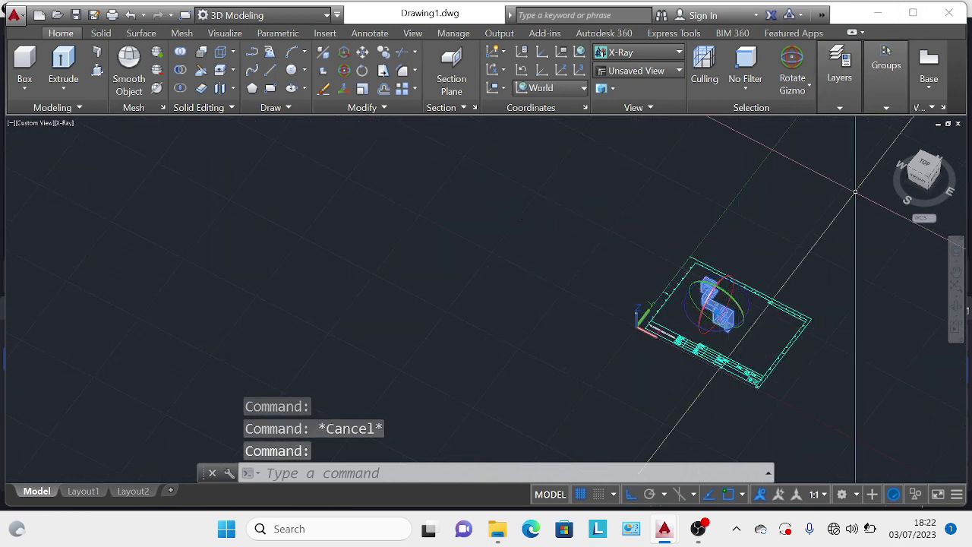
left_click(923, 78)
left_click(923, 115)
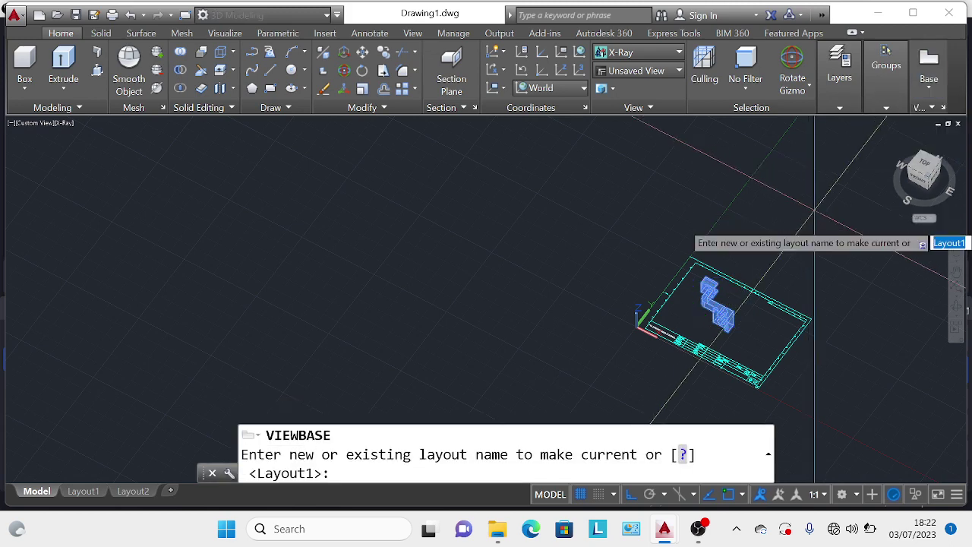
key("Return")
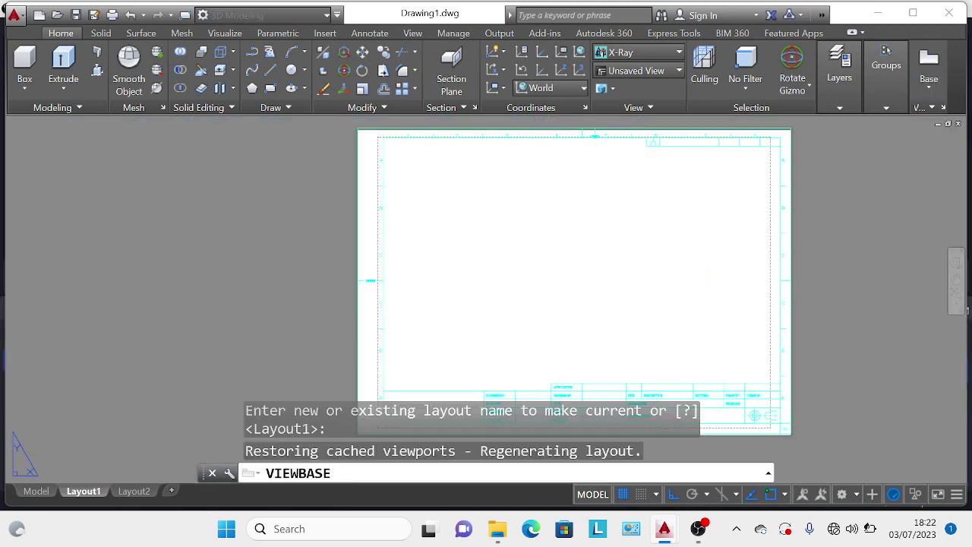
left_click(700, 211)
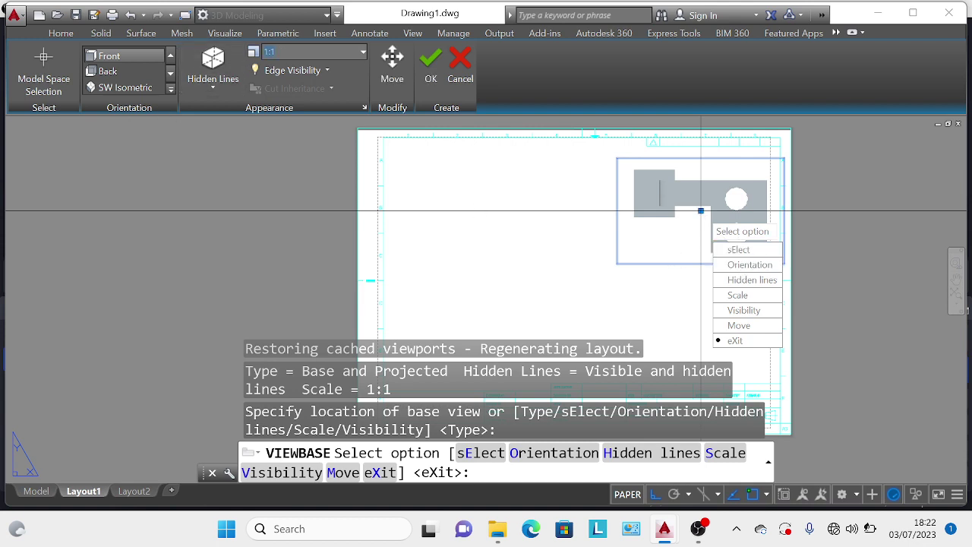
left_click(361, 52)
left_click(273, 83)
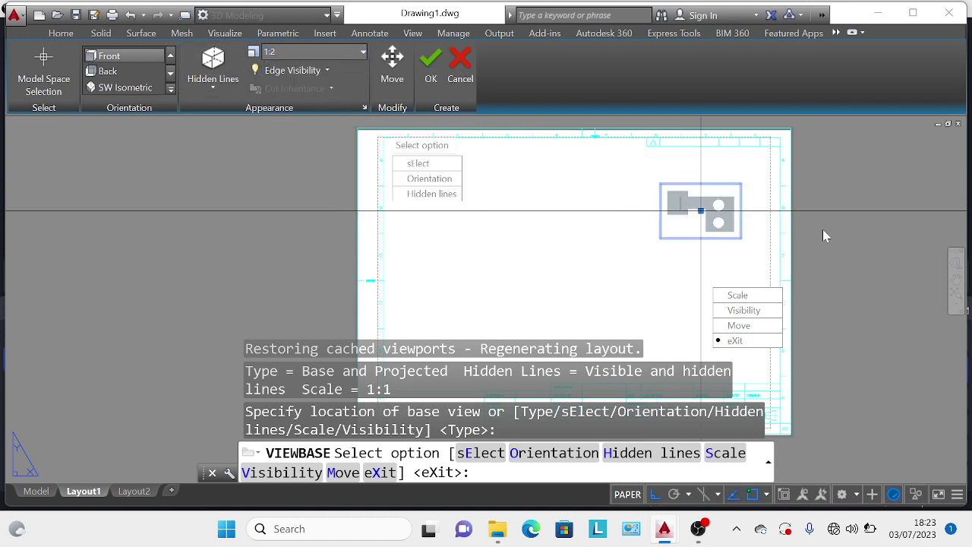
left_click(729, 251)
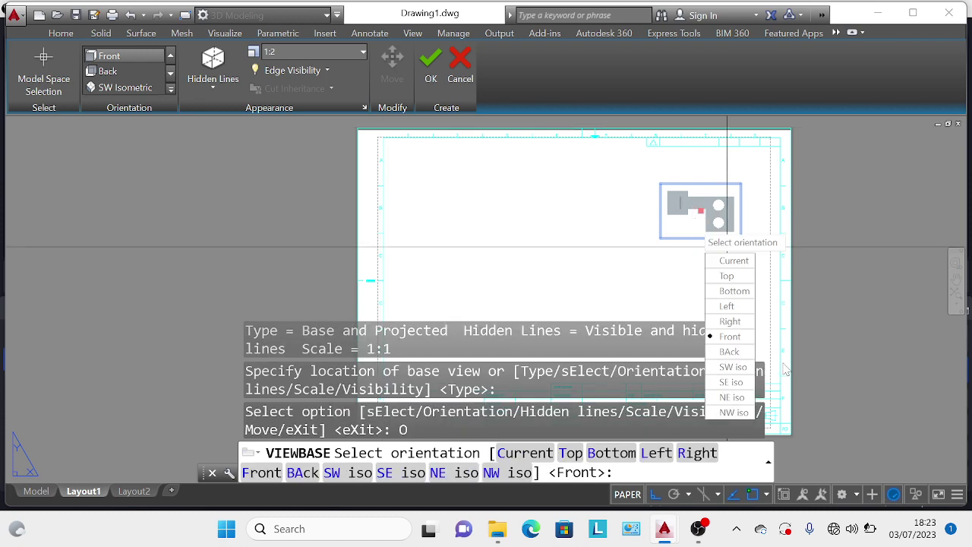
left_click(729, 352)
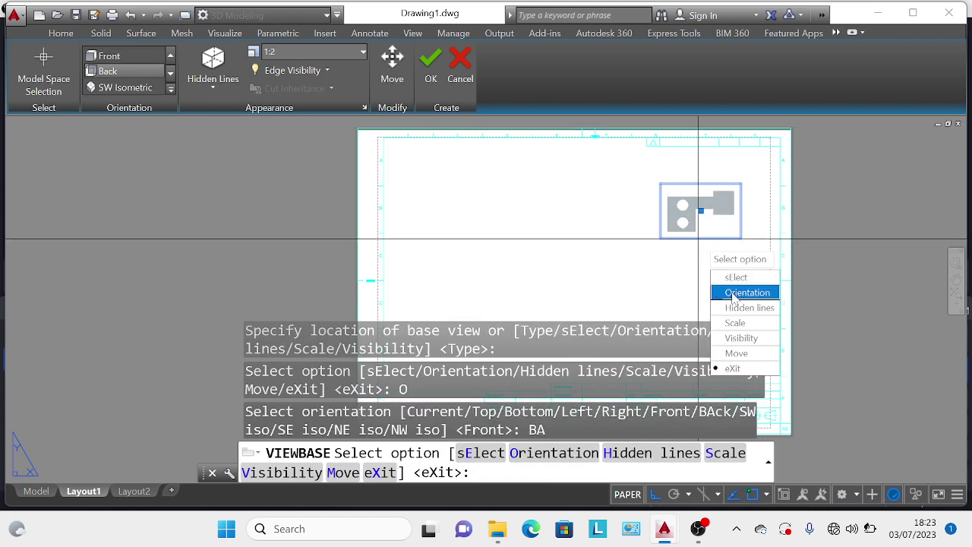
left_click(733, 295)
left_click(735, 387)
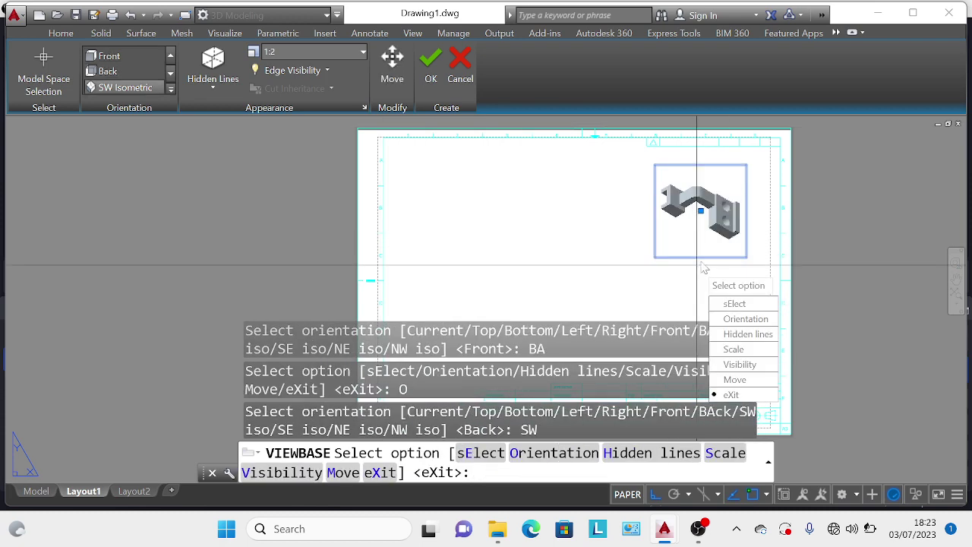
left_click(765, 322)
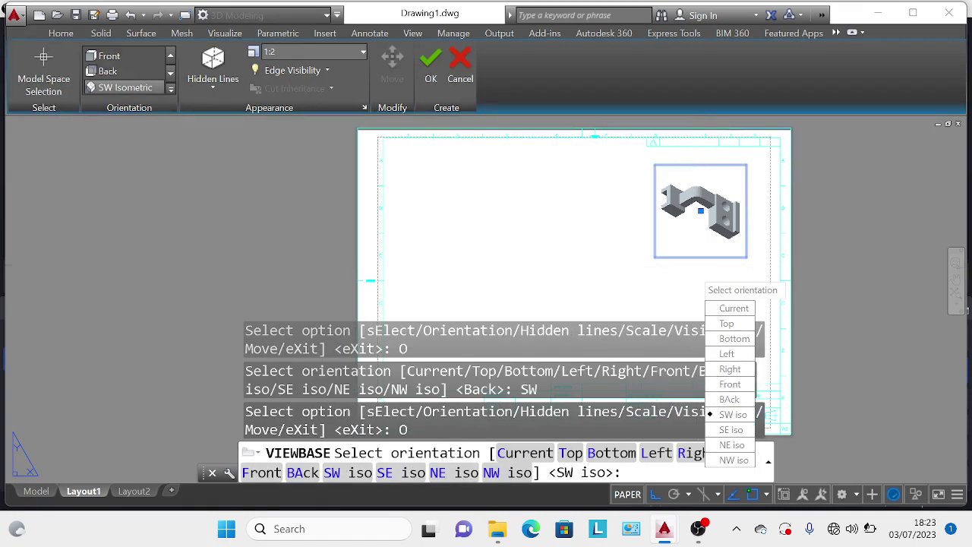
left_click(730, 430)
left_click(734, 334)
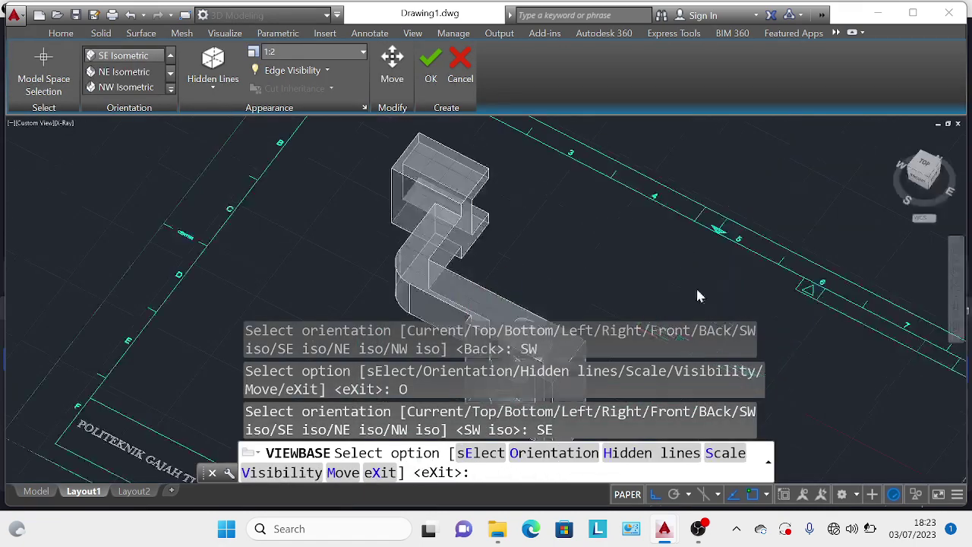
left_click(700, 227)
key("Escape")
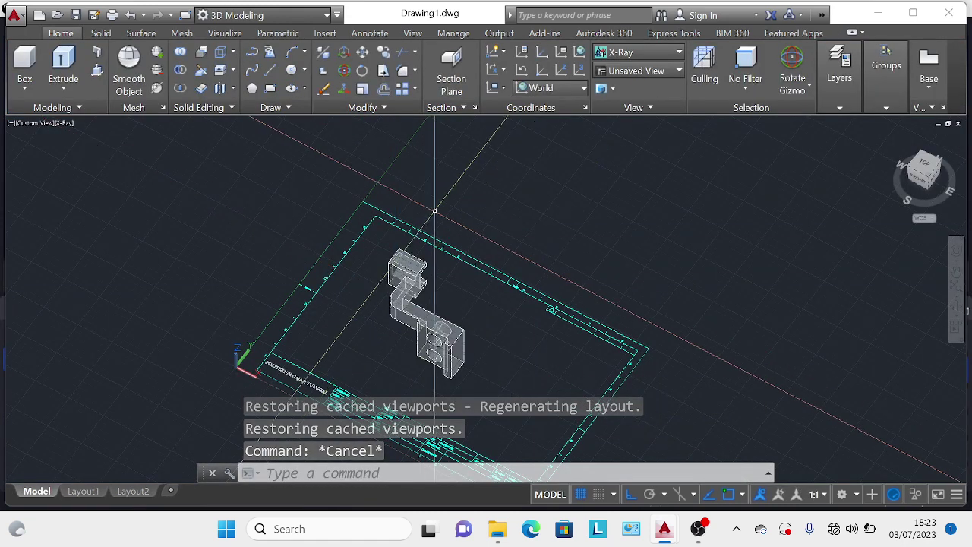
left_click(79, 493)
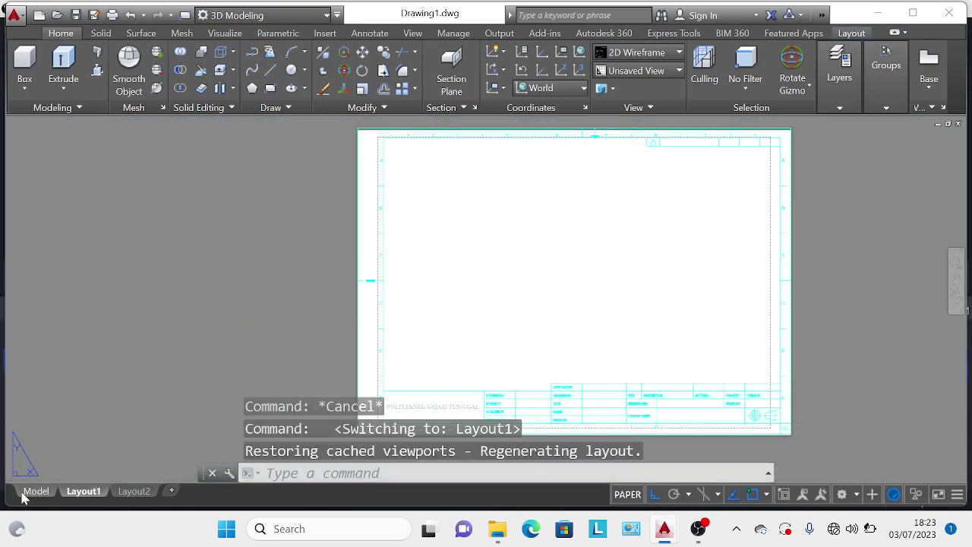
left_click(36, 491)
key("Escape")
key("Escape")
key("Escape")
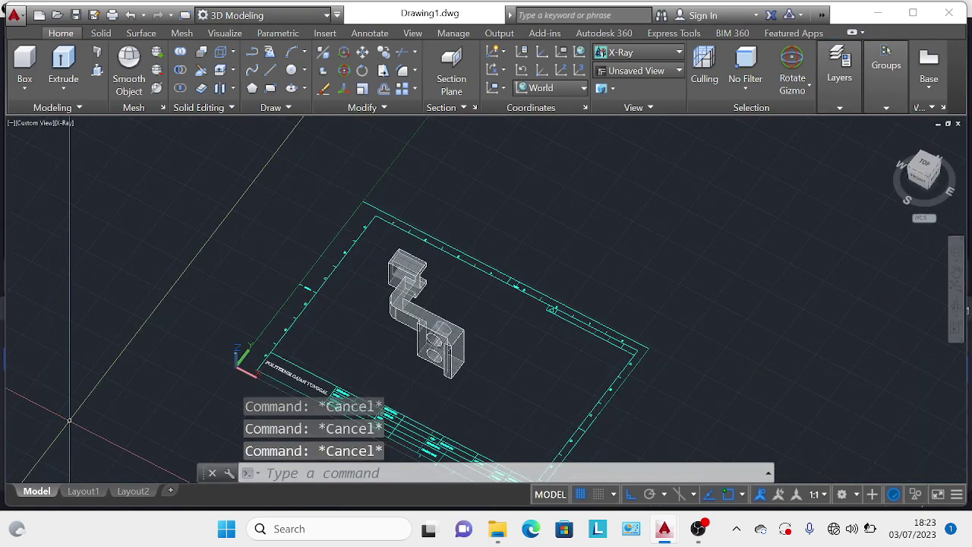
Step: Undo five times to remove the layout switches and base view
key("ctrl+z")
key("ctrl+z")
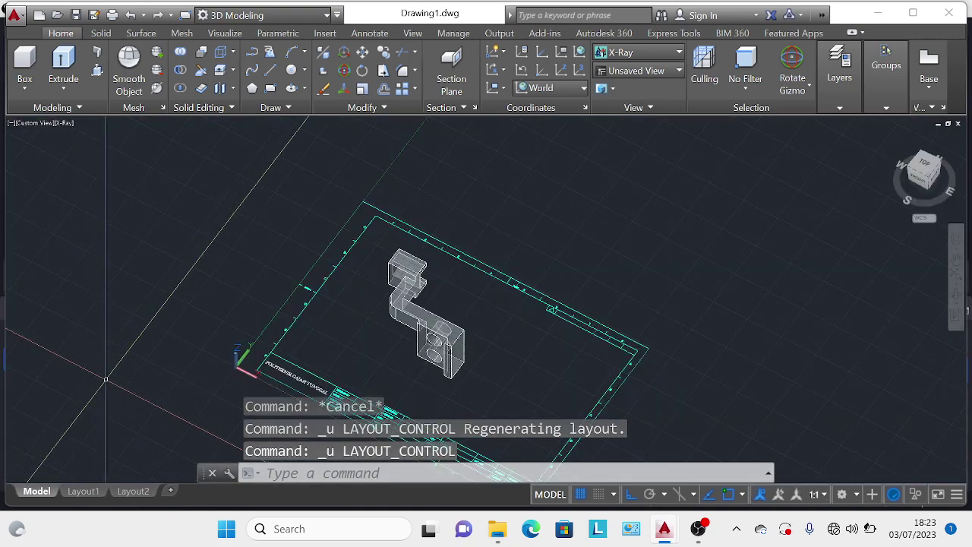
key("ctrl+z")
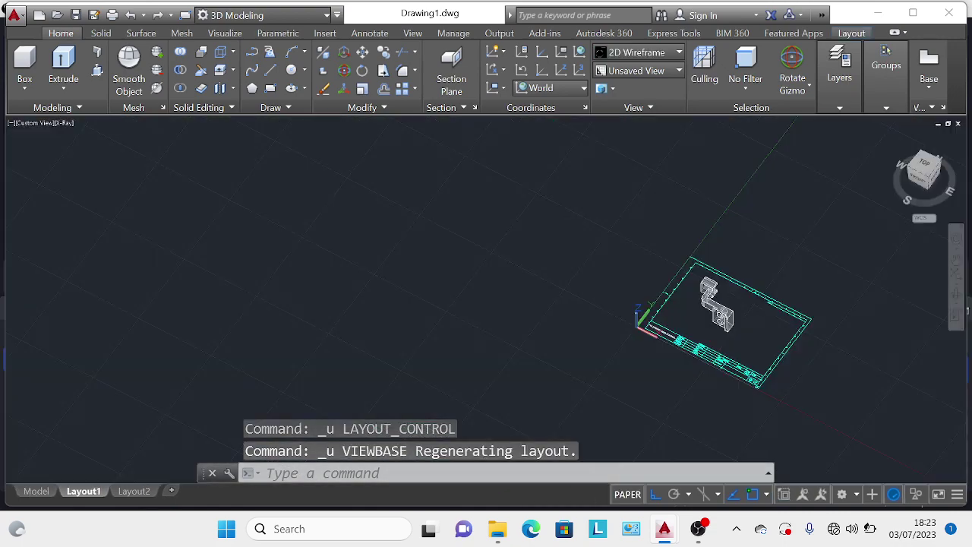
key("ctrl+z")
key("ctrl+z")
key("ctrl+z")
key("ctrl+z")
key("ctrl+z")
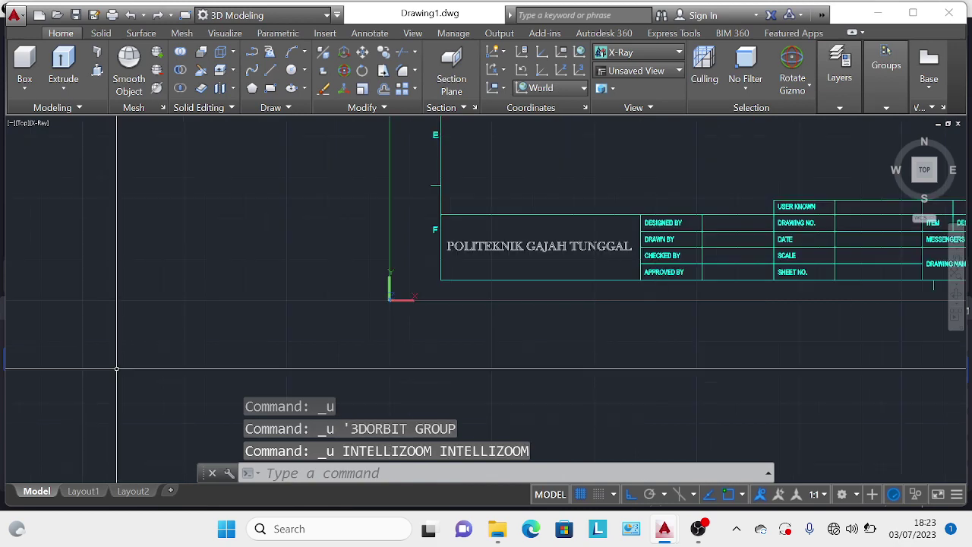
key("ctrl+z")
key("ctrl+z")
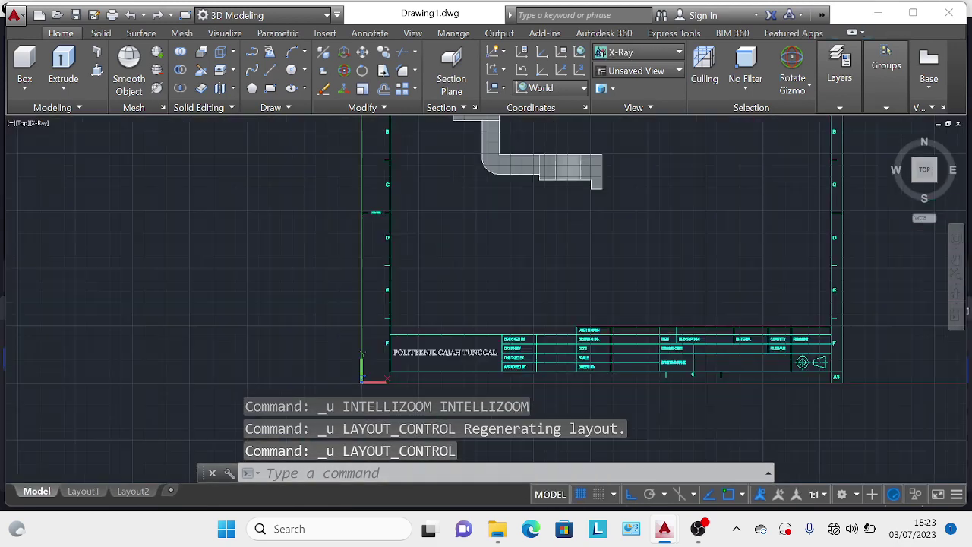
key("ctrl+z")
key("ctrl+z")
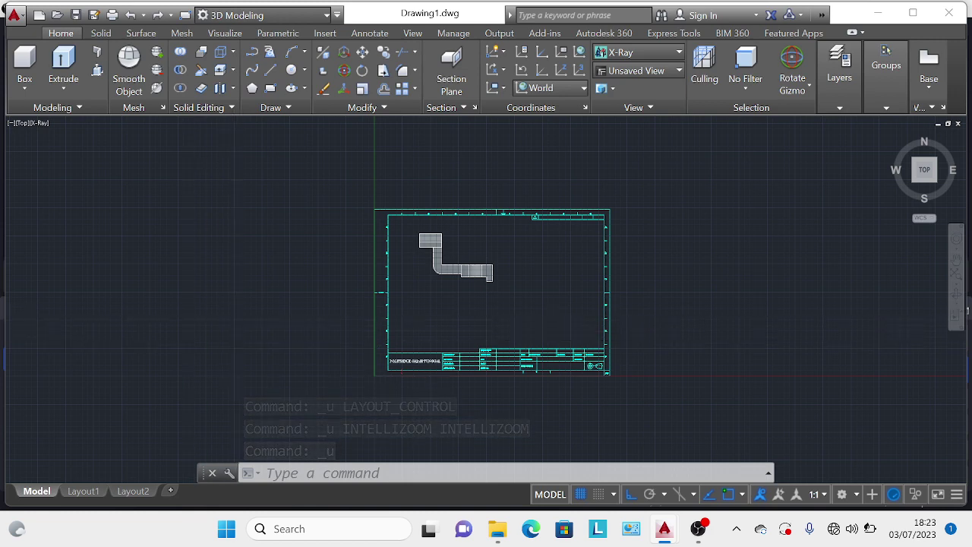
Step: Pan the sheet and bracket into view and orbit to tilt the bracket in 3D
scroll(190, 340, "up", 3)
scroll(456, 342, "down", 3)
middle_click_drag(501, 342, 527, 345)
left_click_drag(526, 344, 407, 323)
key("Escape")
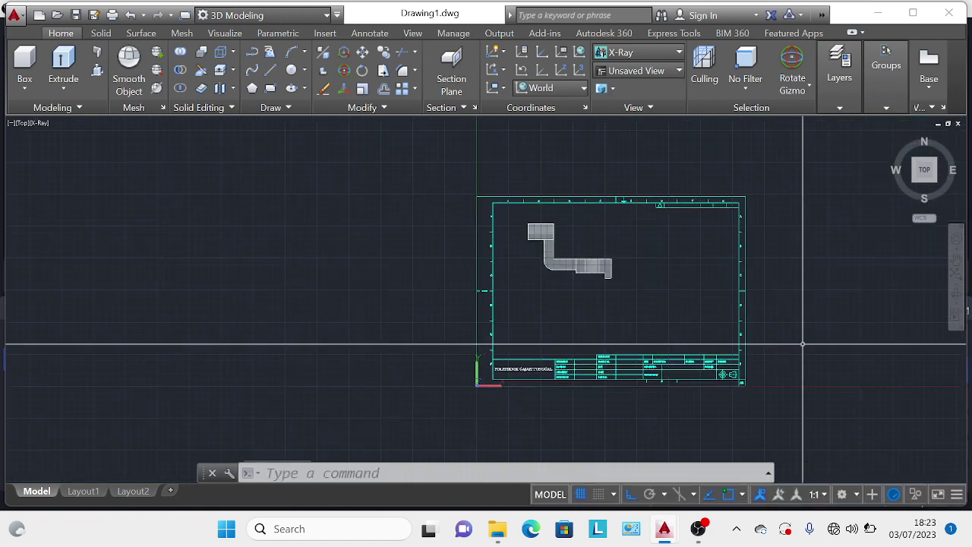
left_click(956, 305)
left_click_drag(873, 330, 861, 276)
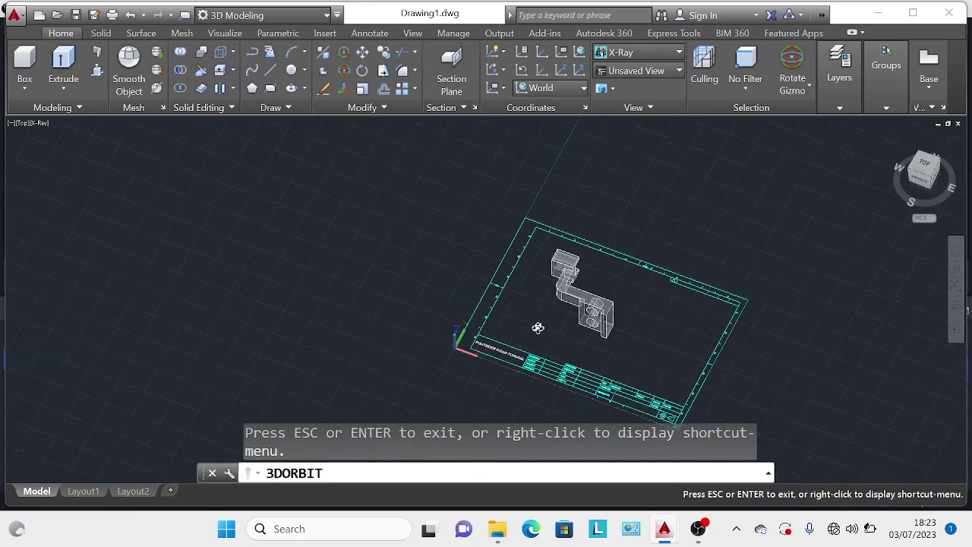
Step: Switch to the Rotate gizmo and rotate the bracket solid about its Z axis
key("Escape")
key("Escape")
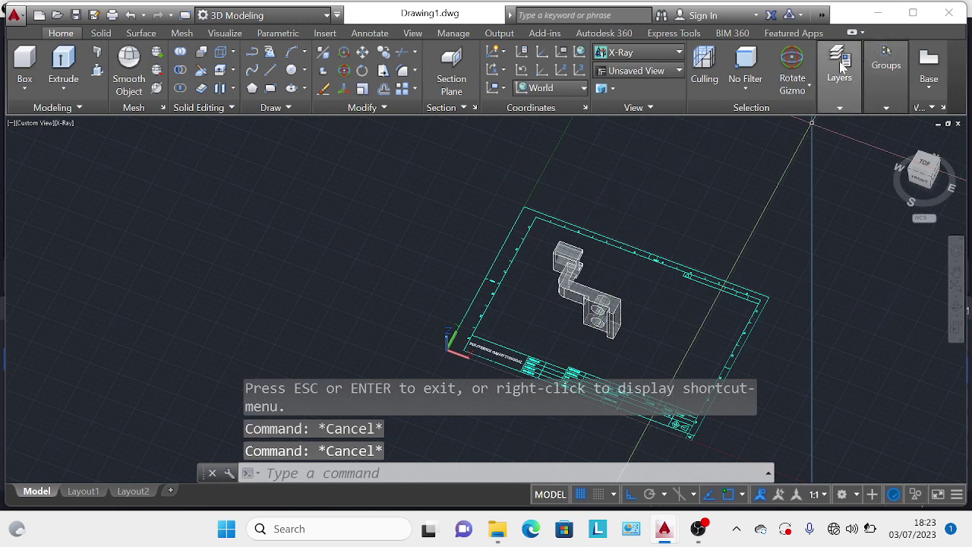
left_click(796, 85)
left_click(814, 141)
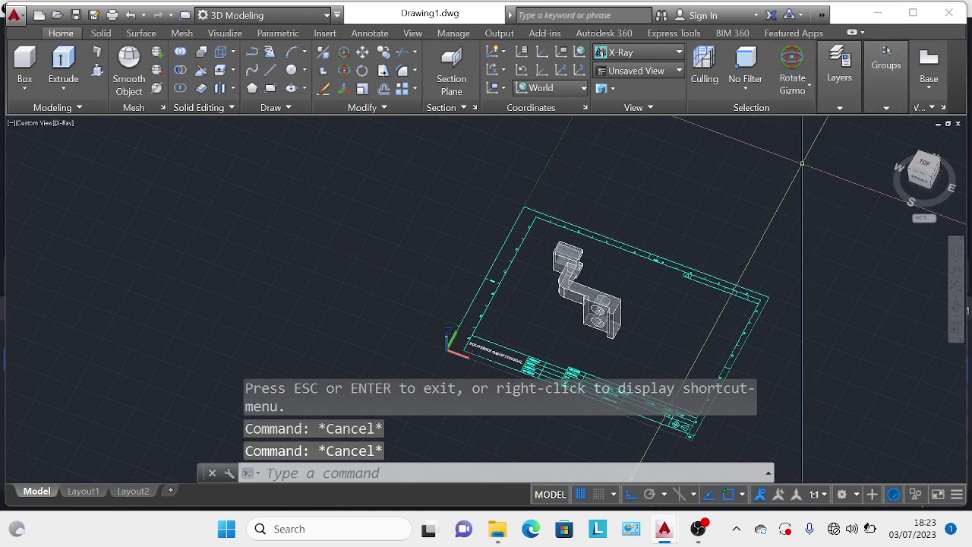
left_click(602, 313)
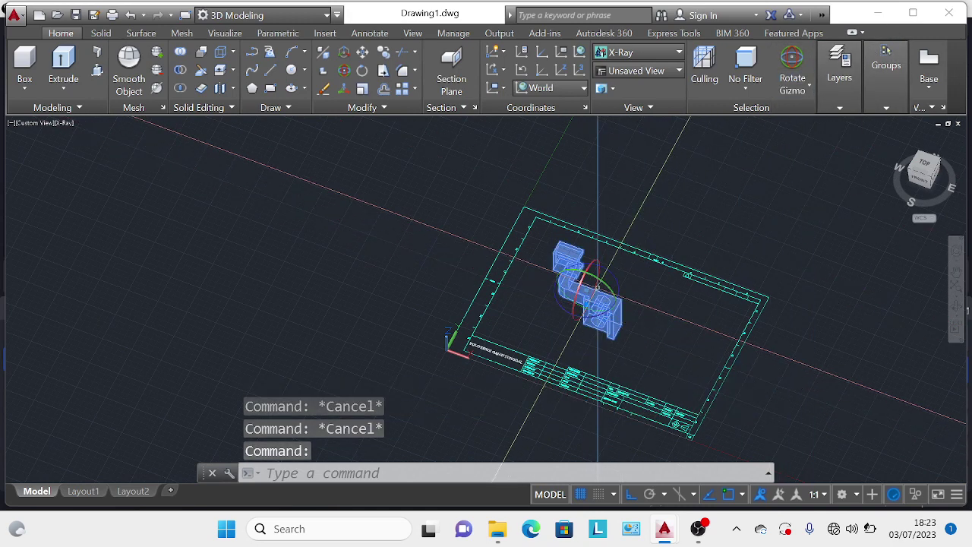
left_click(607, 284)
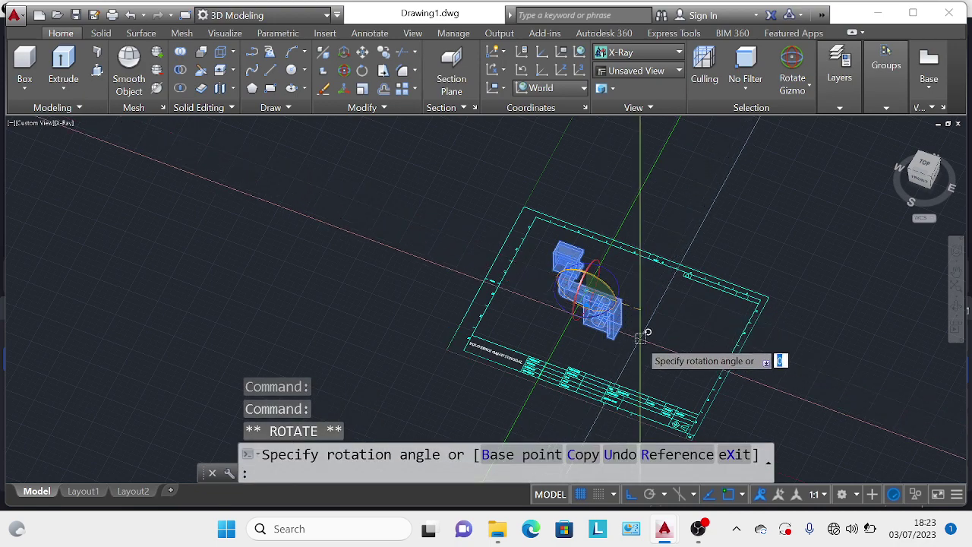
left_click(609, 353)
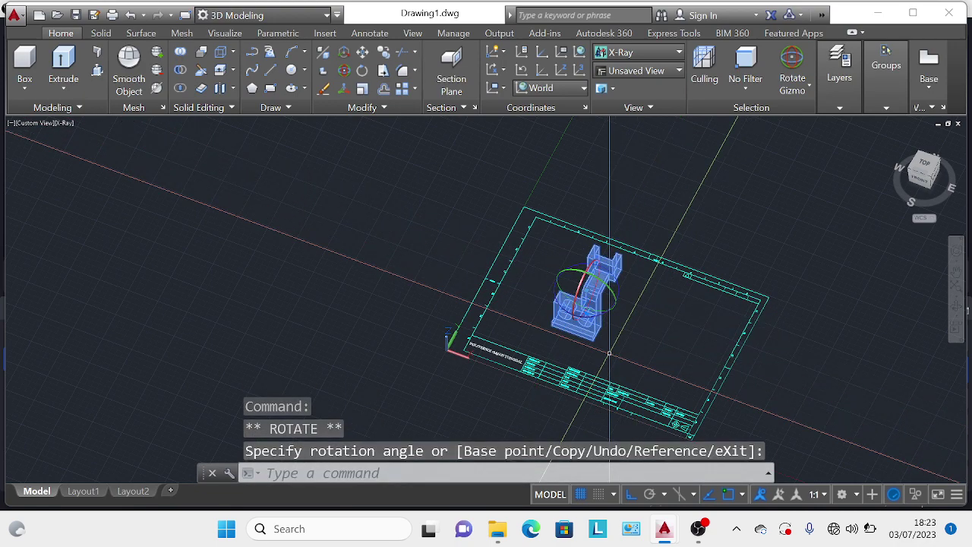
key("Escape")
key("Escape")
left_click(594, 297)
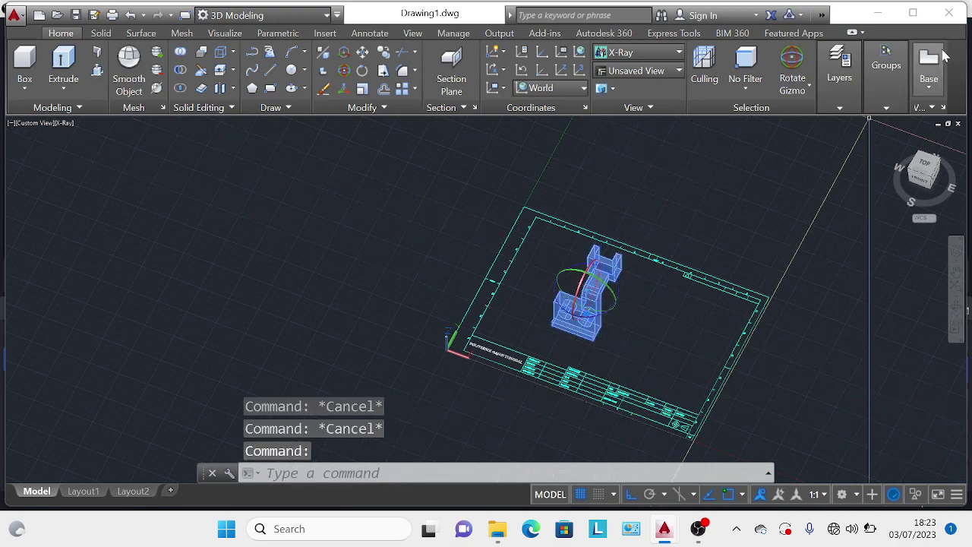
left_click(932, 62)
Step: Place a base view from model space on Layout1
left_click(918, 116)
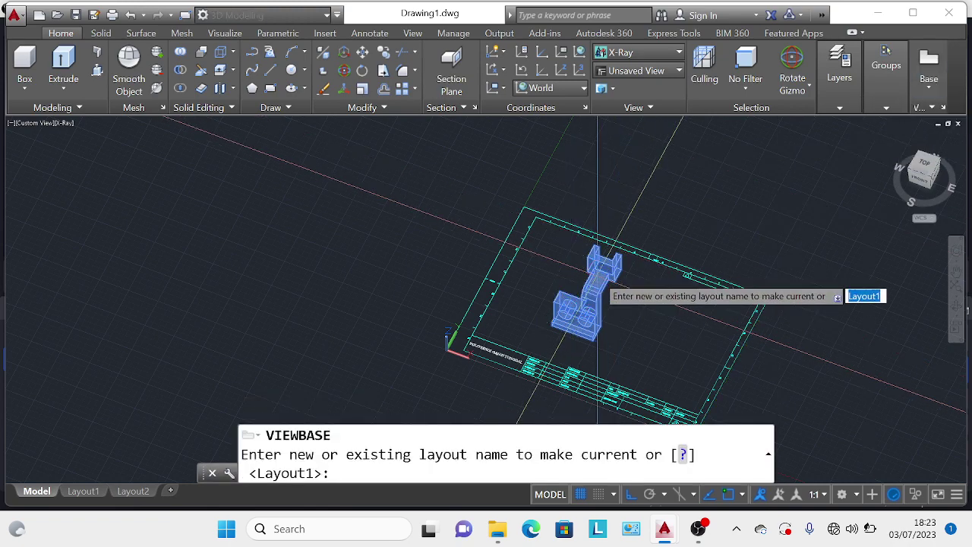
key("Return")
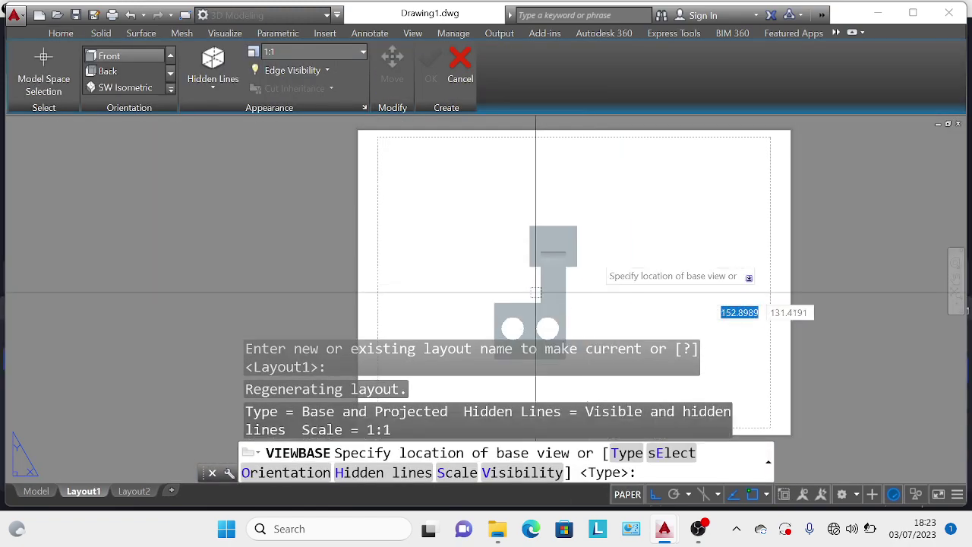
left_click(716, 214)
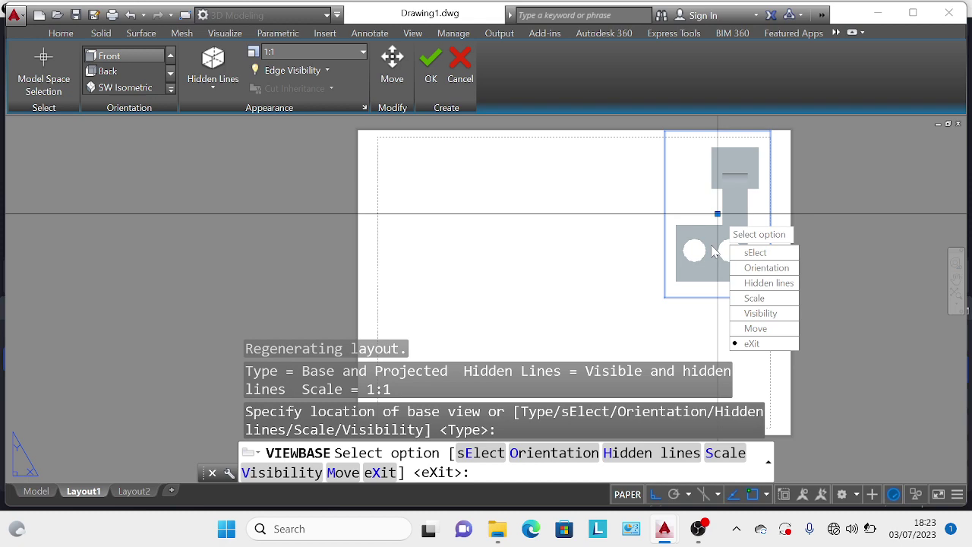
Step: Try SW, SE, NW and NE isometric orientations, then cancel the base view
left_click(762, 270)
left_click(756, 358)
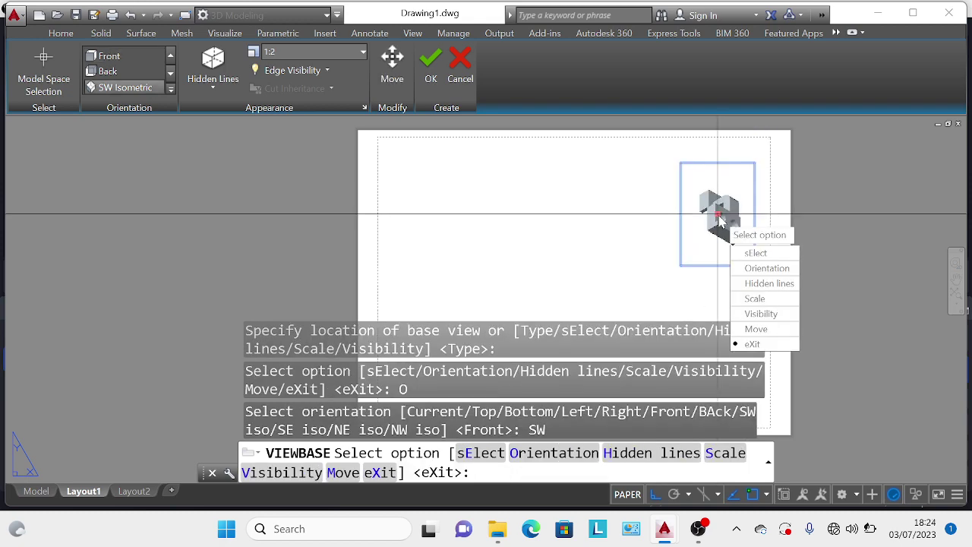
left_click(767, 268)
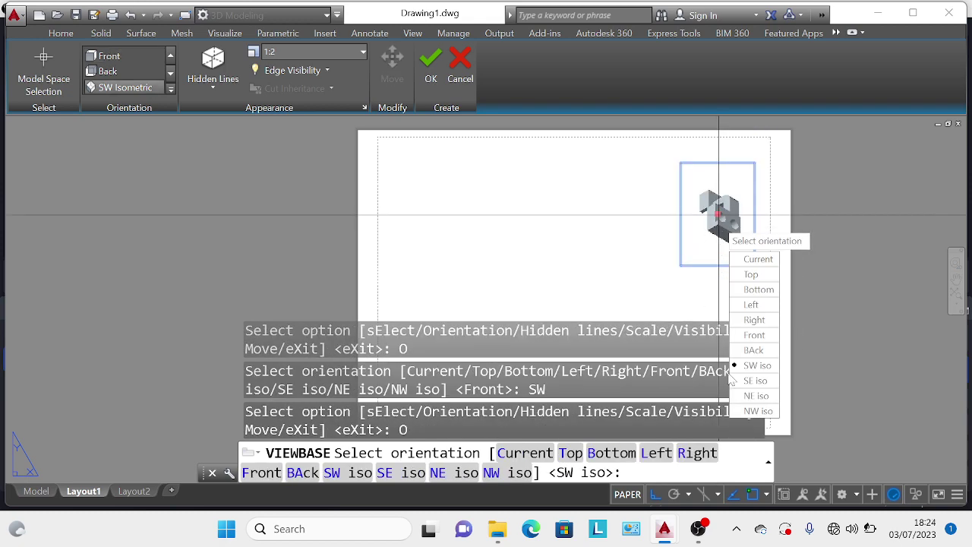
left_click(757, 374)
left_click(768, 272)
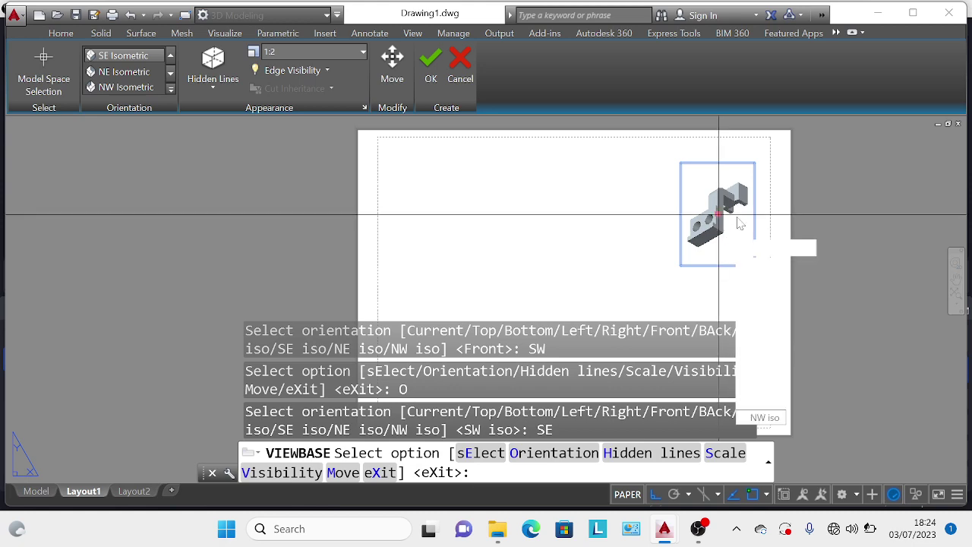
left_click(772, 423)
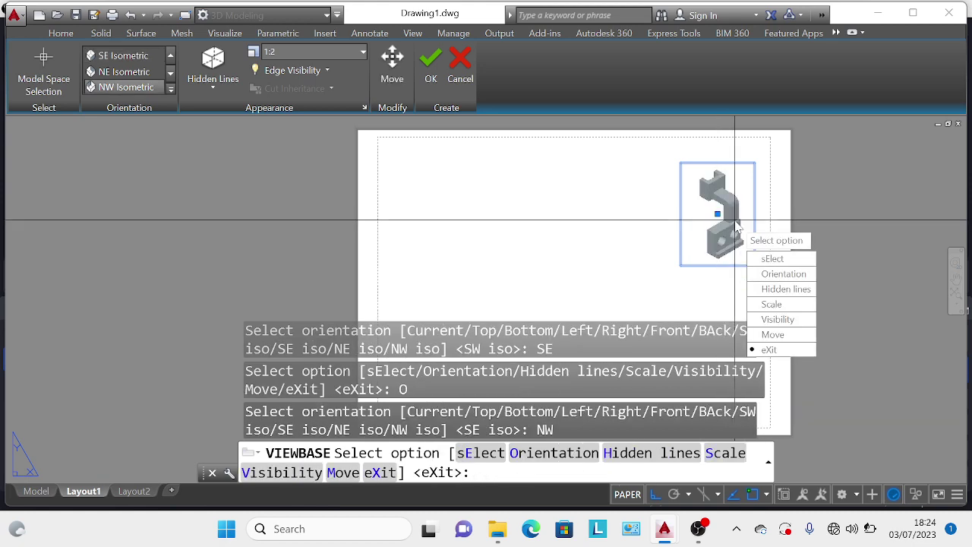
left_click(768, 273)
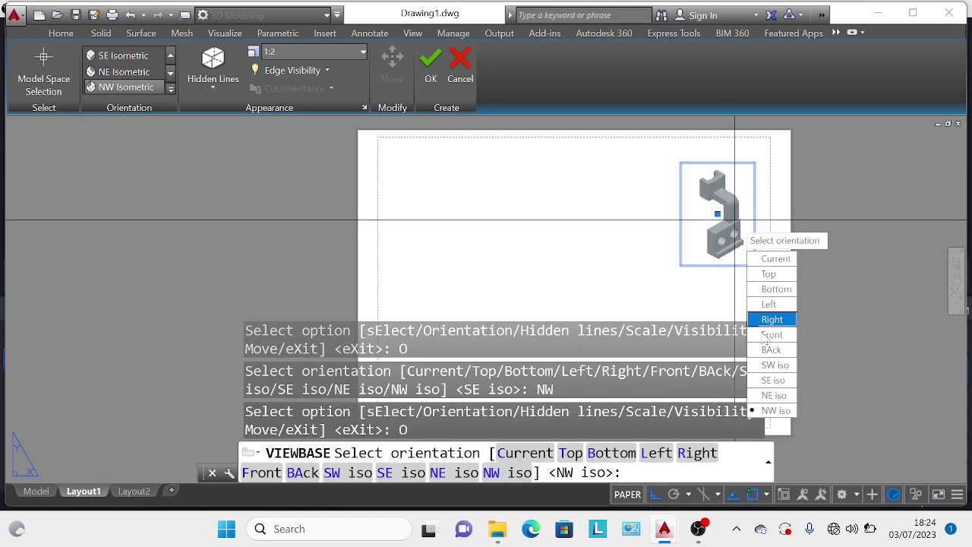
left_click(778, 396)
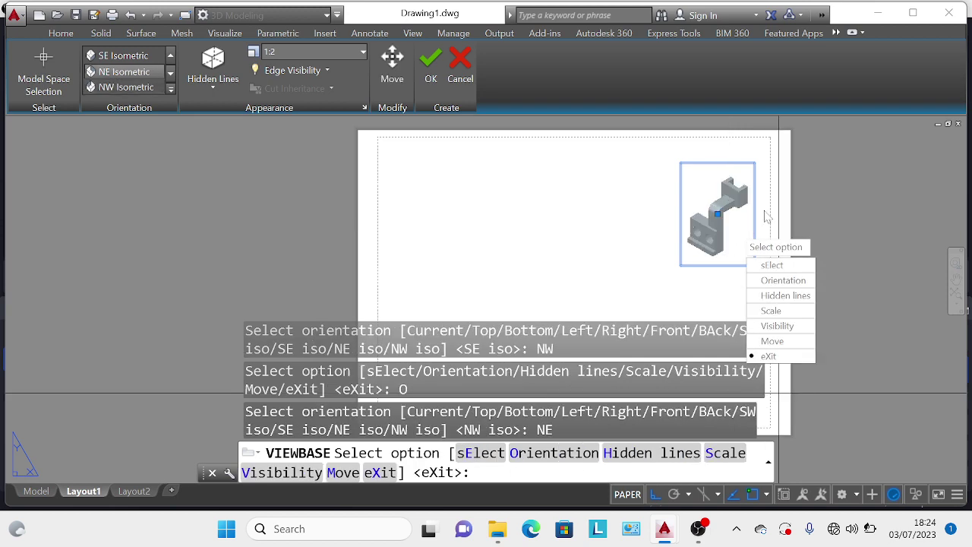
key("Escape")
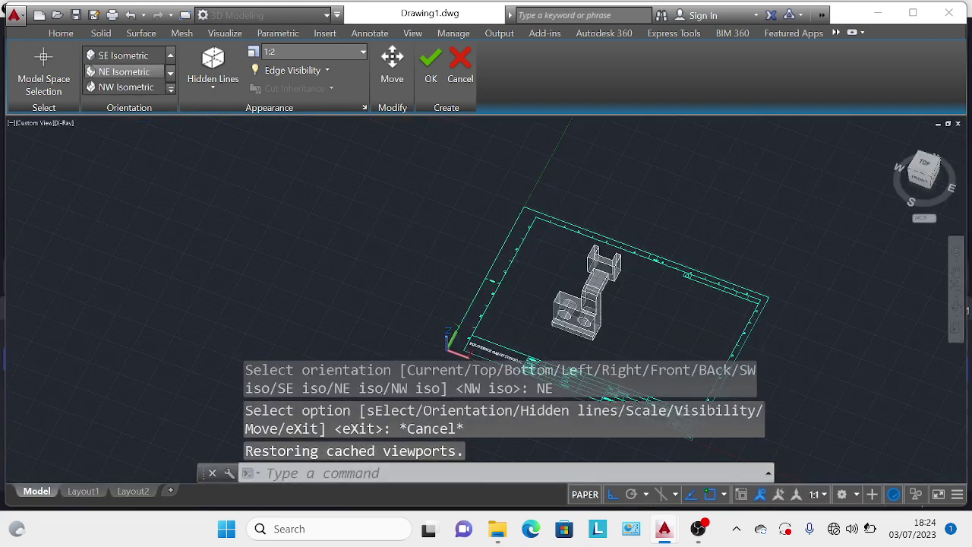
key("Escape")
key("Escape")
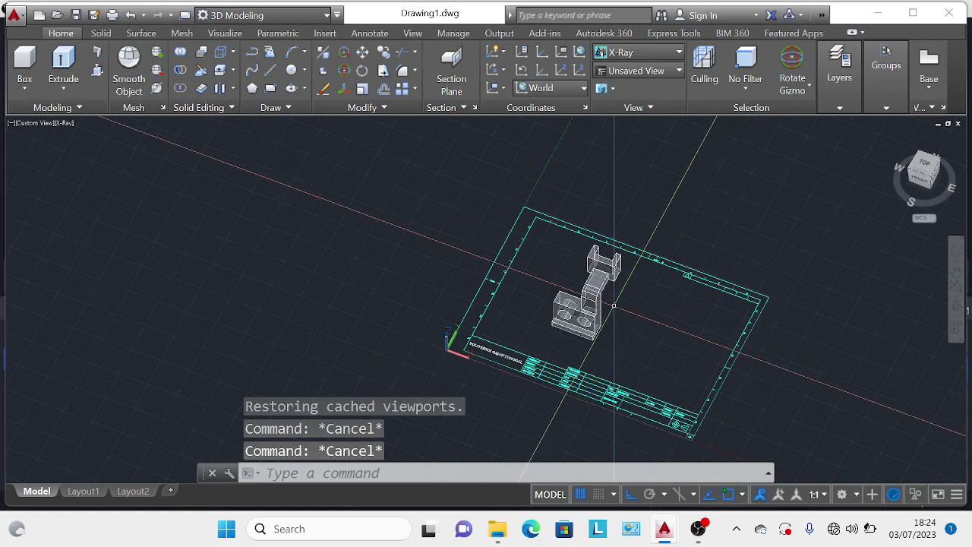
Step: Undo back to Top view and rotate the bracket a quarter turn so it runs vertically
key("ctrl+z")
key("ctrl+z")
key("ctrl+z")
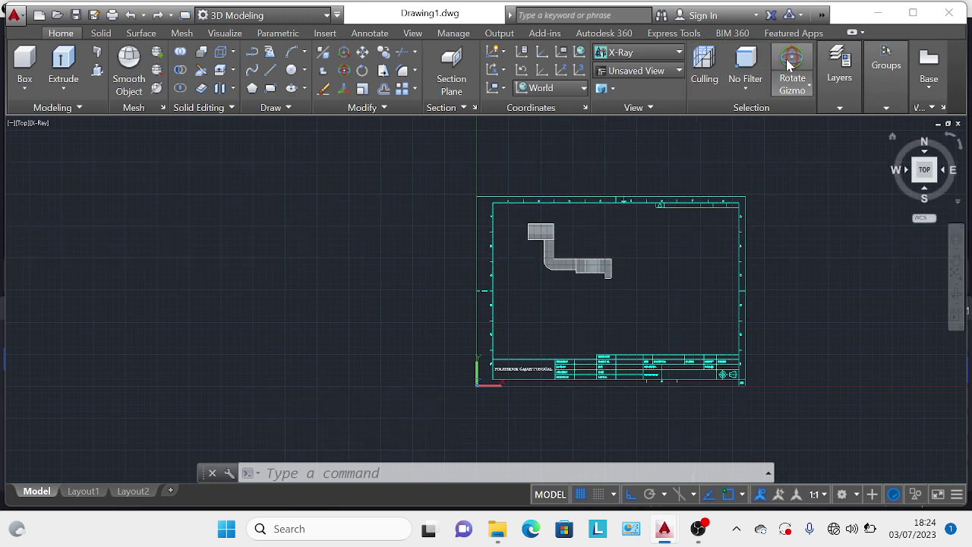
left_click(598, 270)
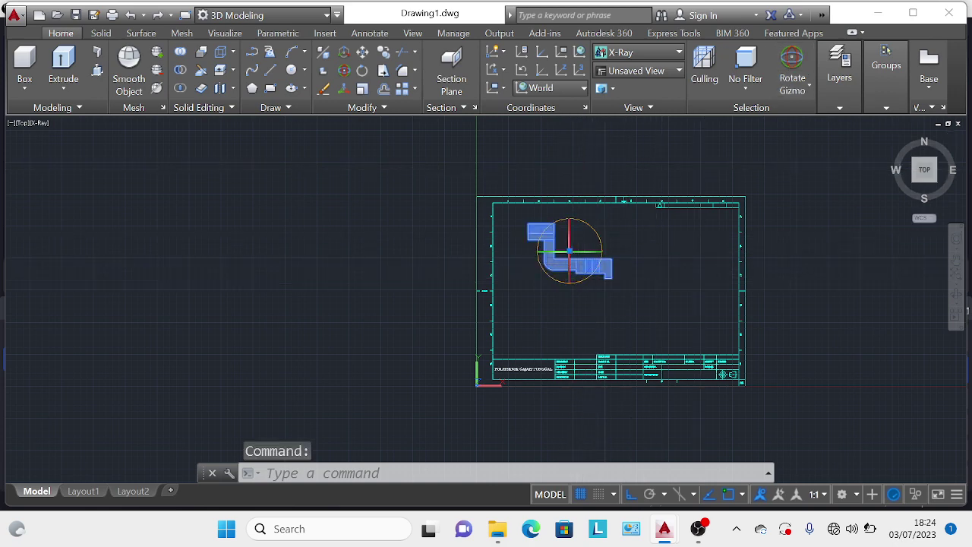
left_click(603, 261)
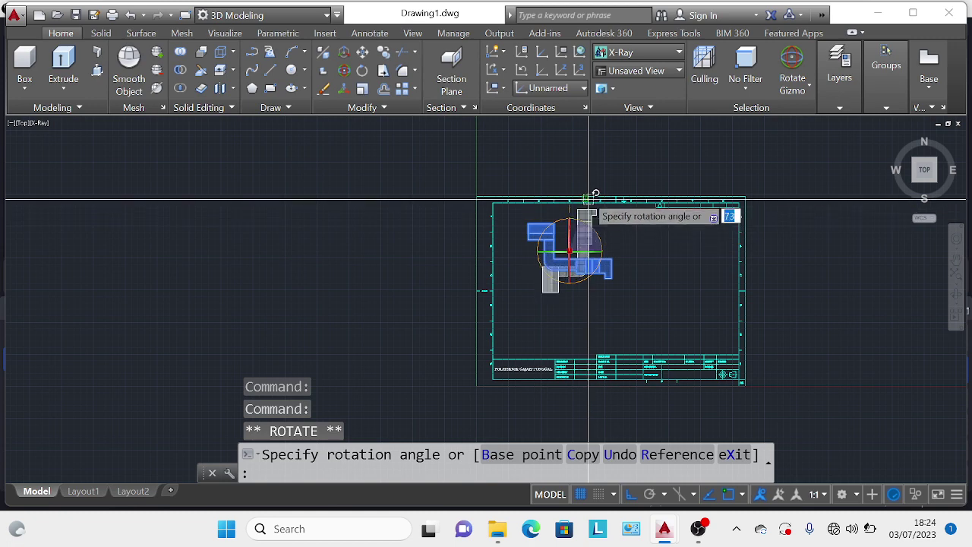
key("Escape")
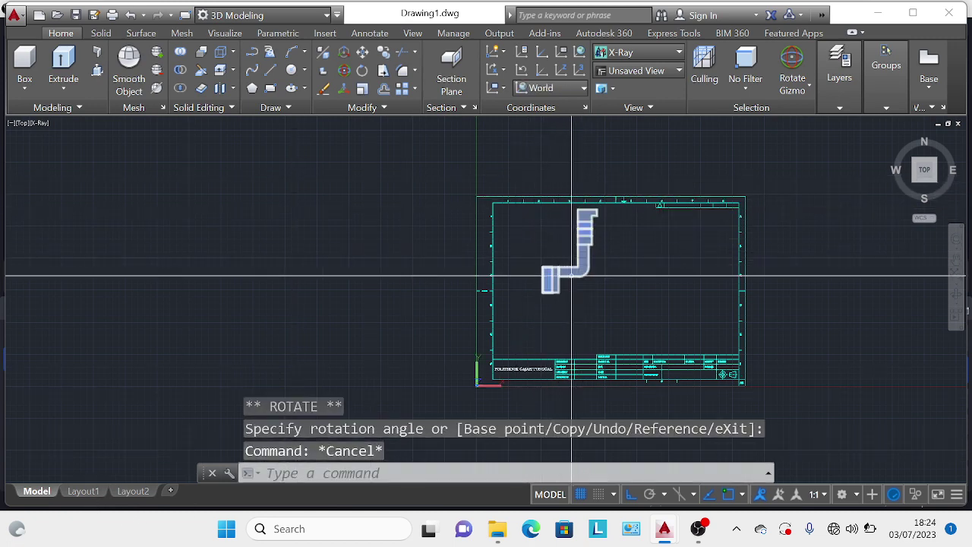
left_click(581, 227)
left_click(931, 80)
Step: Place a base view of the bracket on Layout1's upper right as SW isometric
left_click(925, 116)
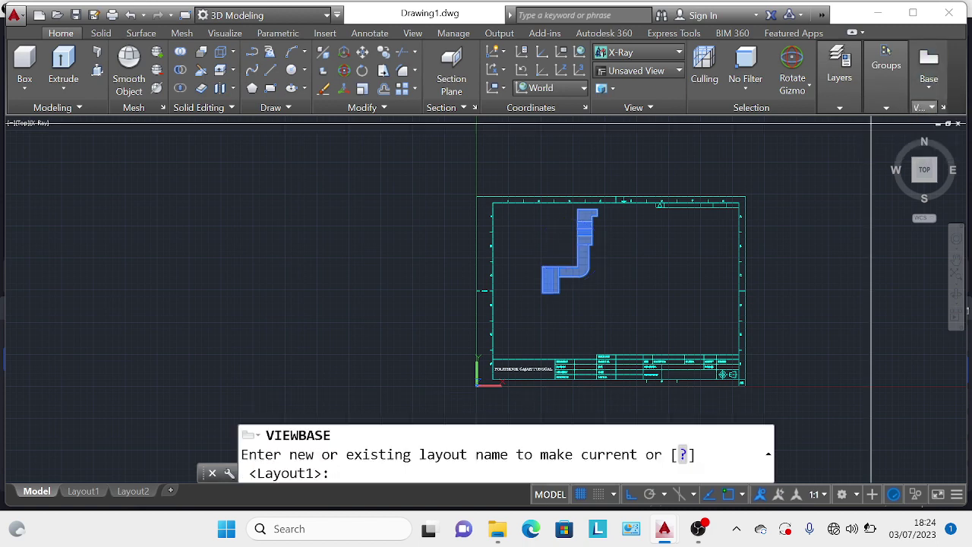
key("Return")
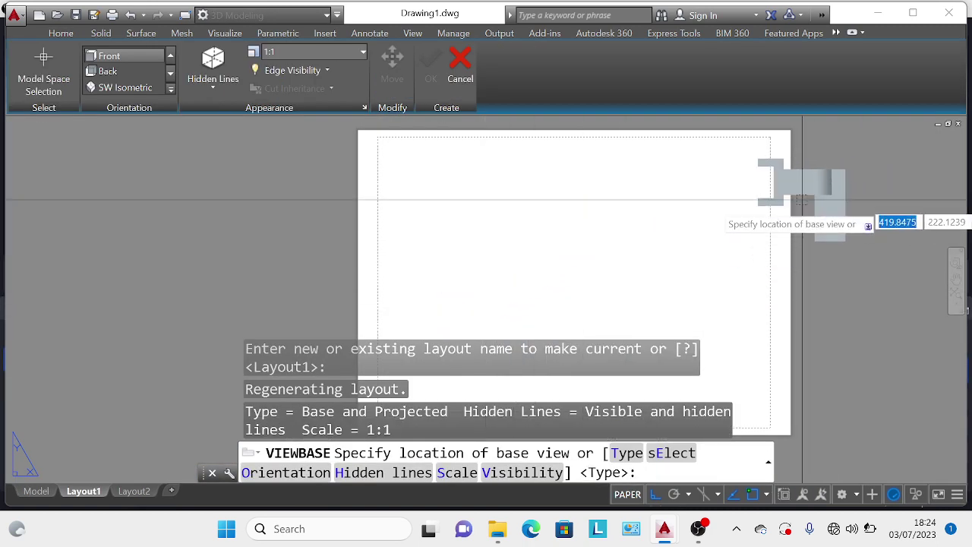
left_click(710, 207)
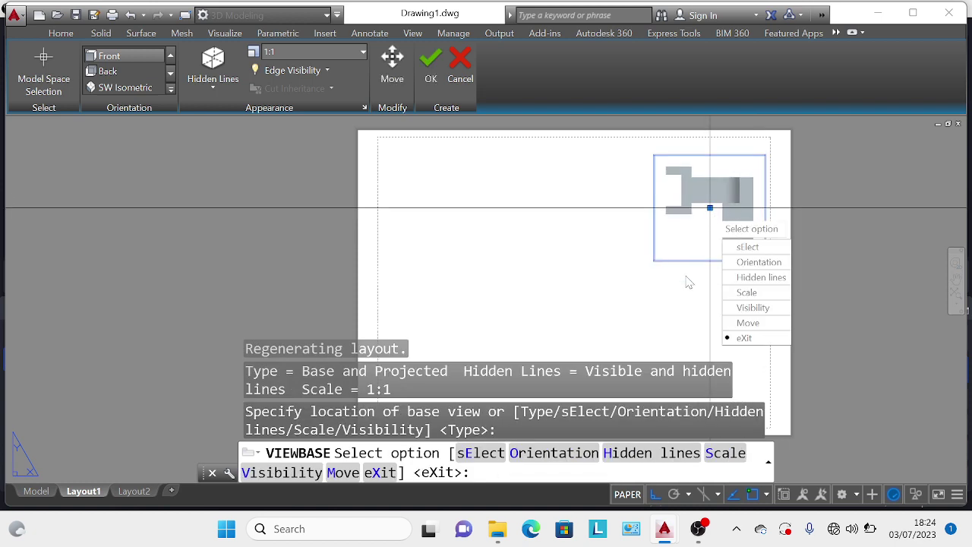
left_click(753, 262)
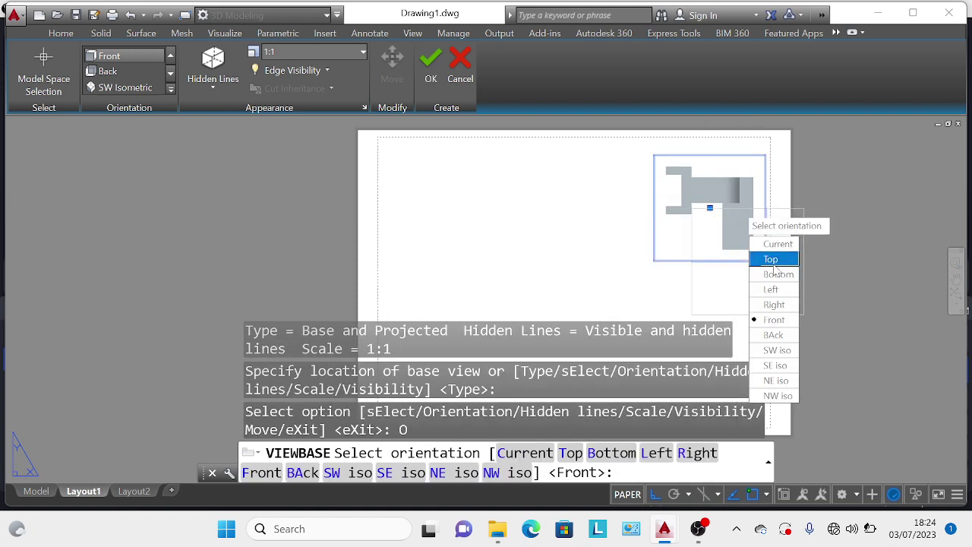
left_click(776, 351)
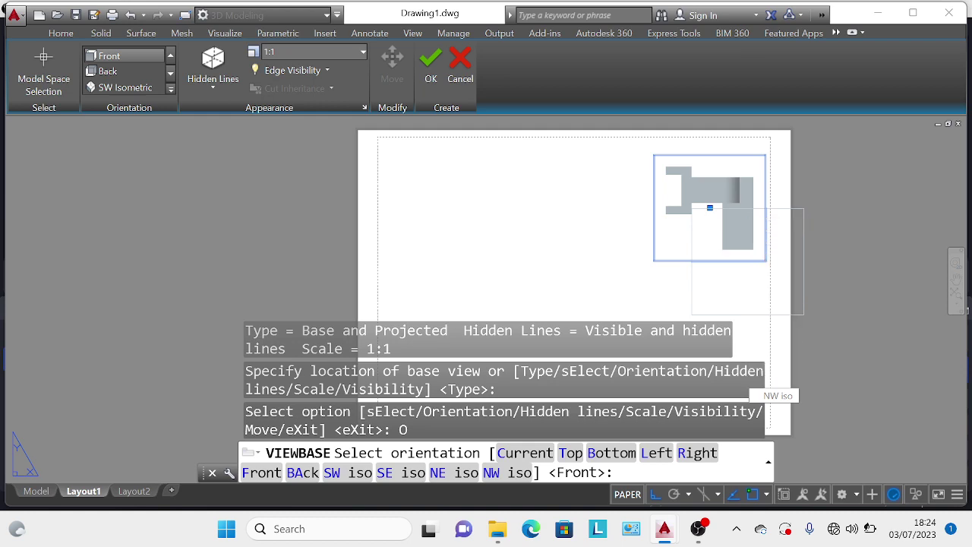
Step: Try the base view as NE isometric, then NW isometric, then NE isometric again
left_click(764, 272)
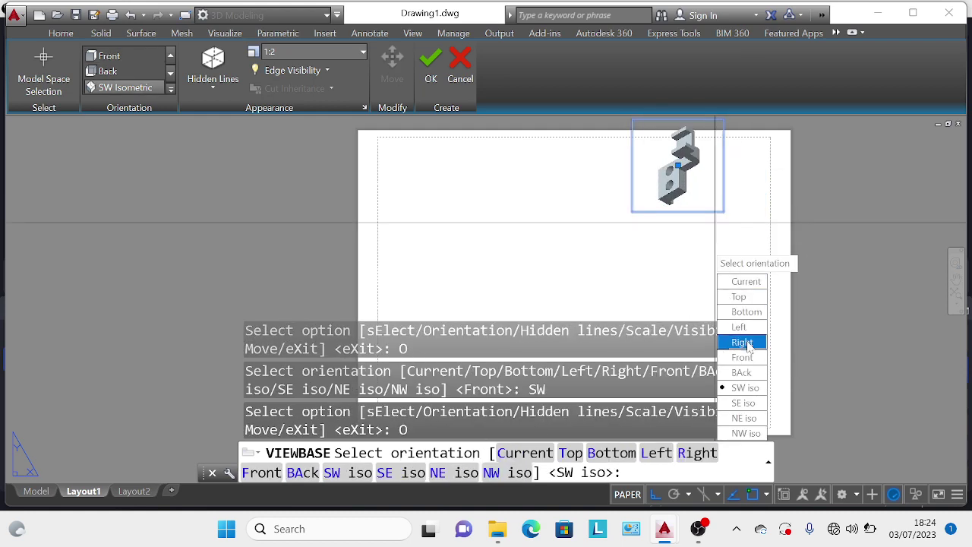
left_click(758, 420)
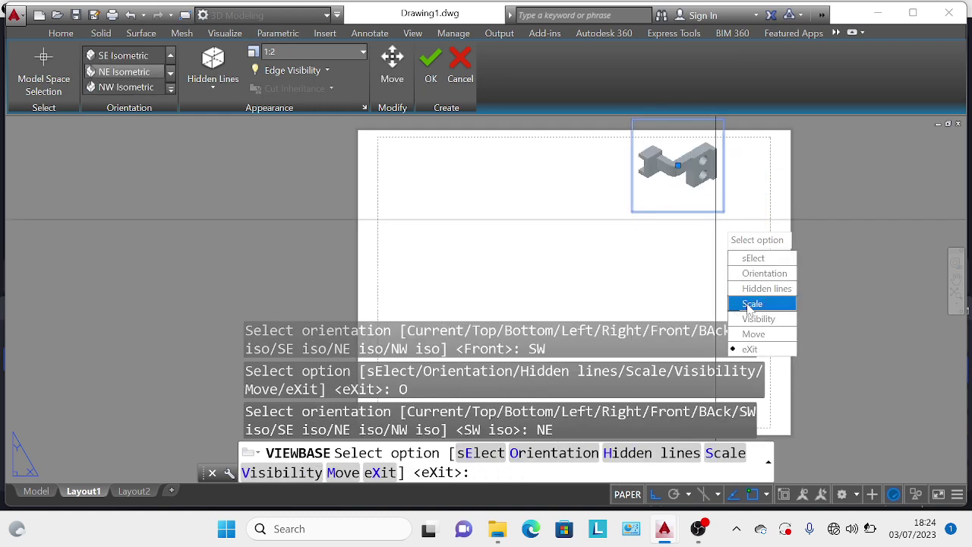
left_click(765, 274)
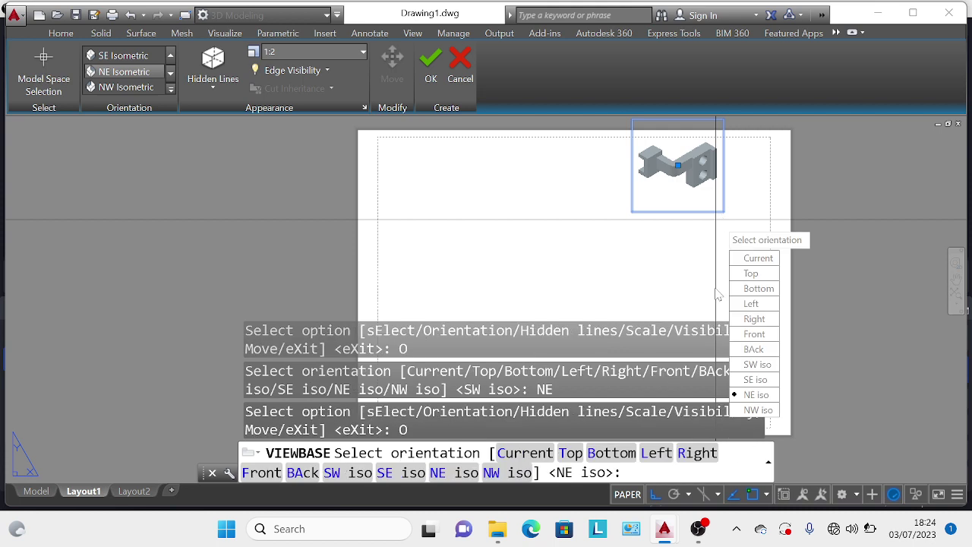
left_click(759, 411)
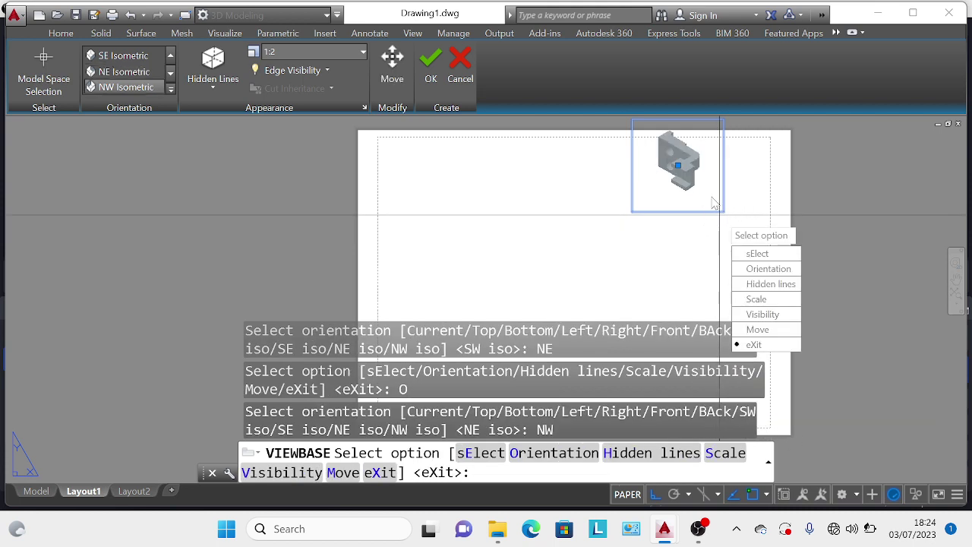
left_click(770, 273)
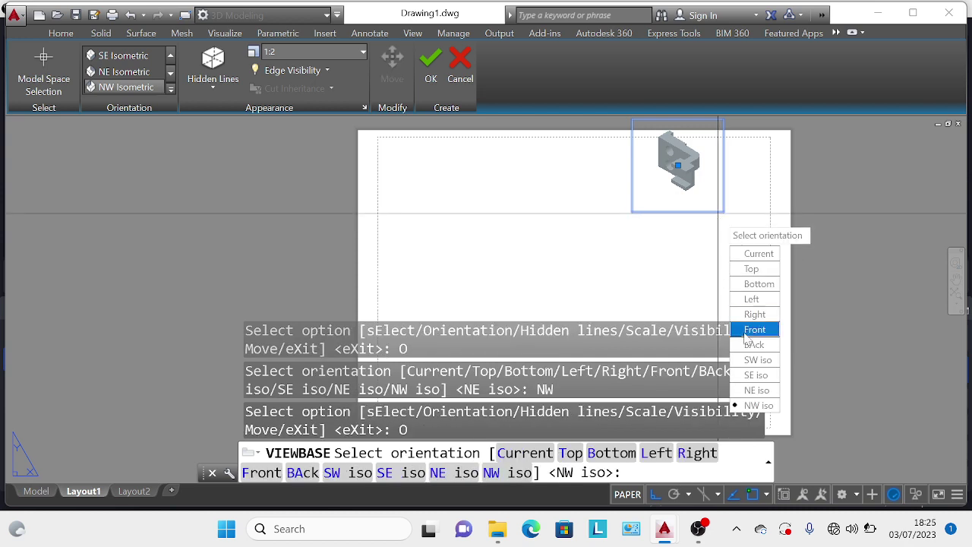
left_click(755, 390)
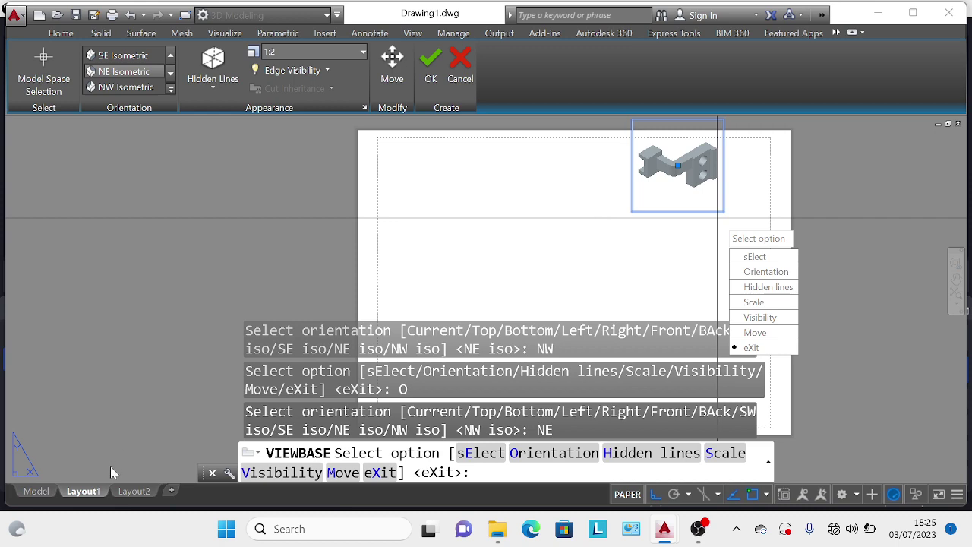
Step: Abandon the base view and undo back to the unrotated bracket in model space
key("Return")
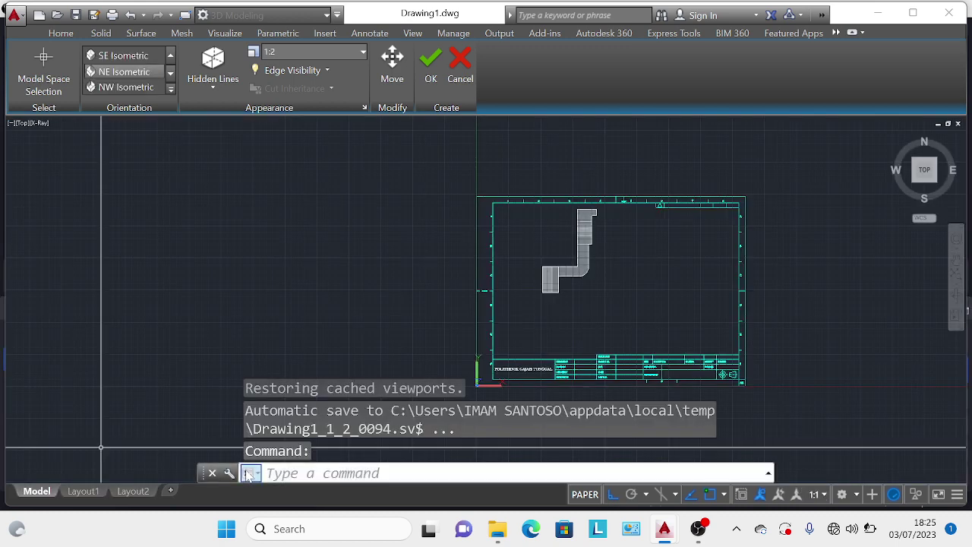
key("Escape")
key("ctrl+z")
key("ctrl+z")
key("ctrl+z")
key("ctrl+z")
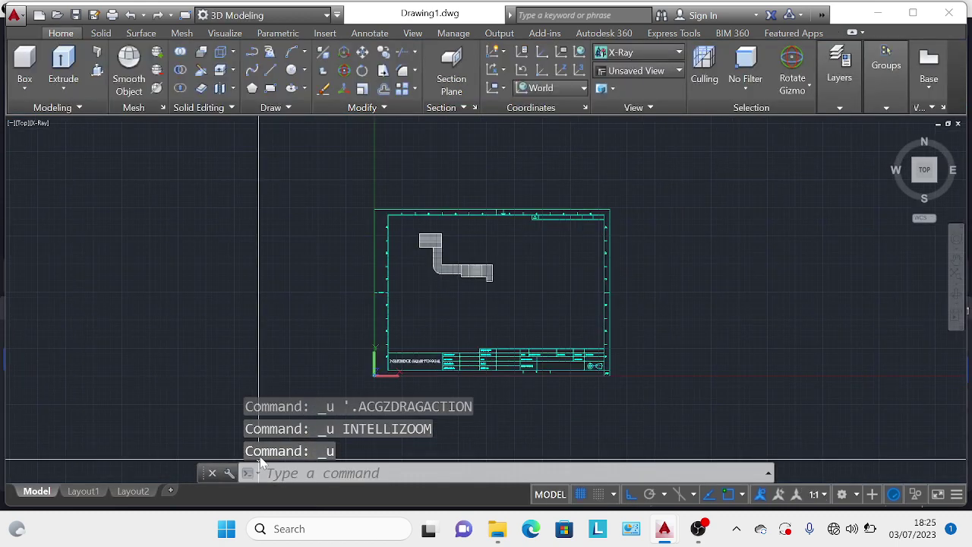
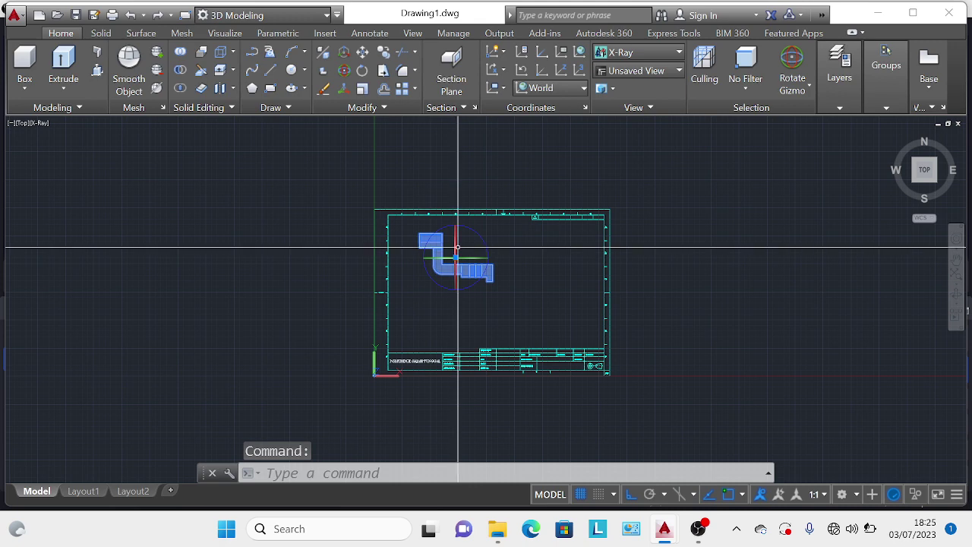
Step: Try rotating the bracket model and orbiting the 3D view, then cancel both
left_click(456, 253)
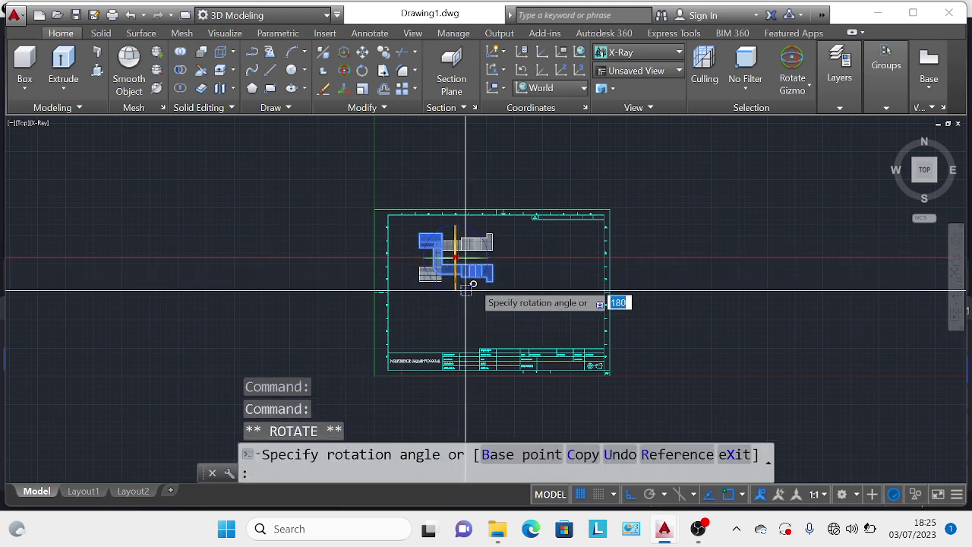
scroll(537, 269, "up", 1)
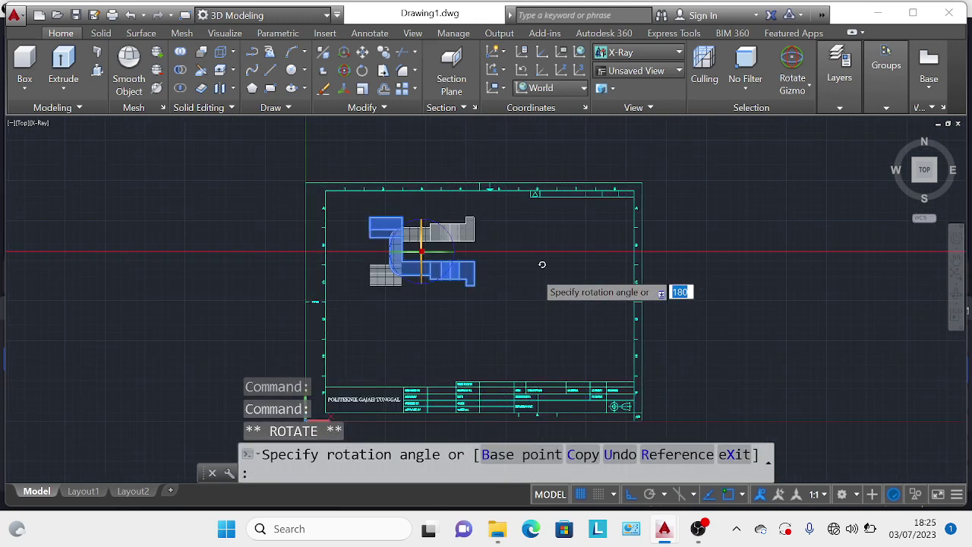
scroll(542, 265, "up", 2)
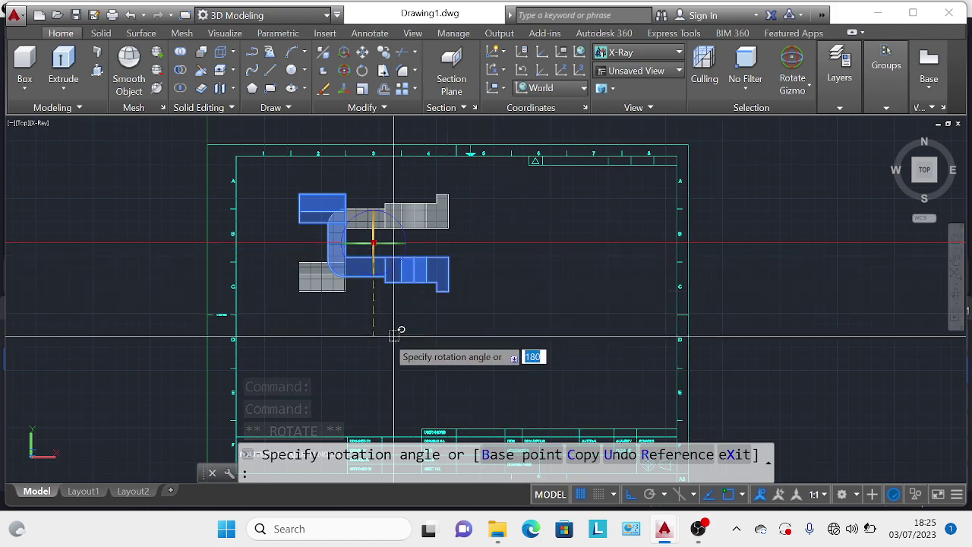
mouse_move(956, 288)
left_click(957, 306)
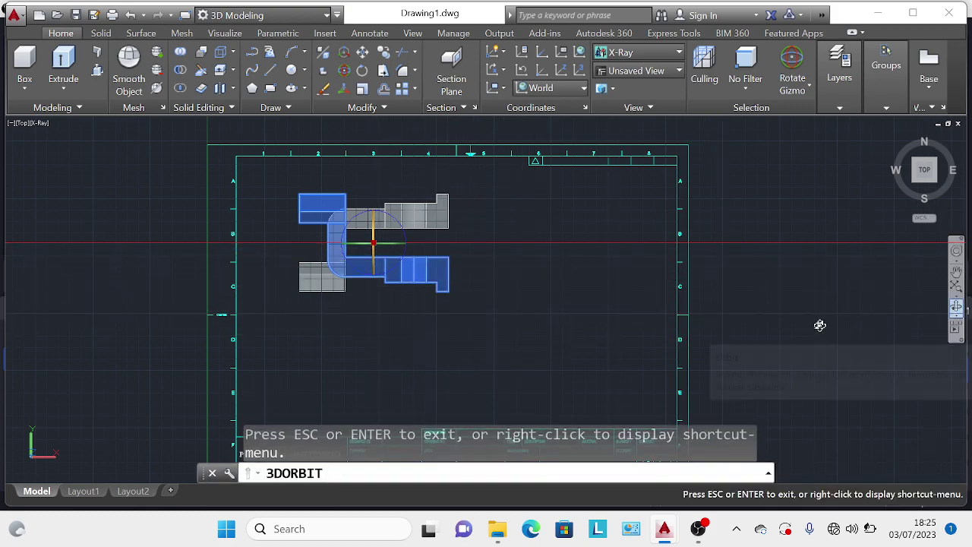
mouse_move(820, 325)
left_mouse_down()
mouse_move(806, 310)
mouse_move(603, 286)
left_mouse_up()
key("Escape")
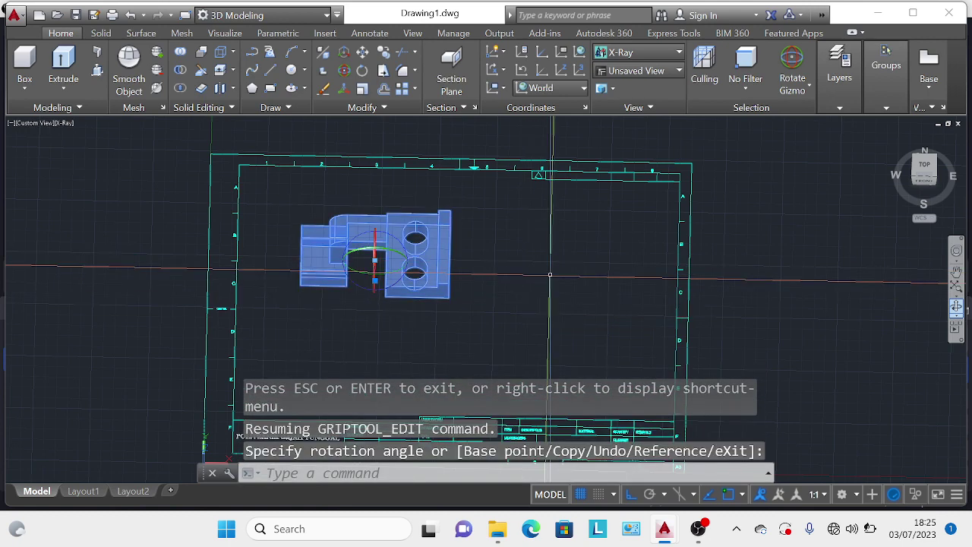
key("Escape")
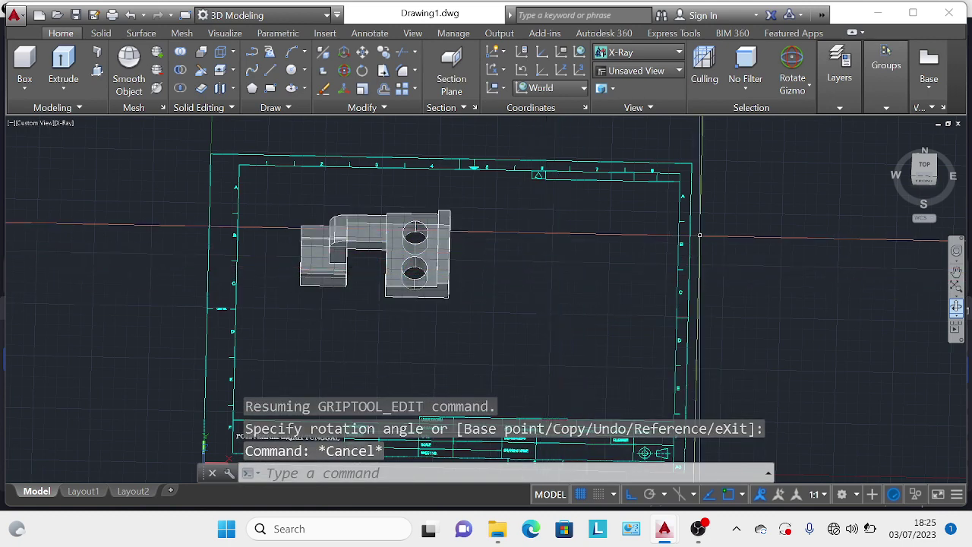
left_click(956, 306)
key("Escape")
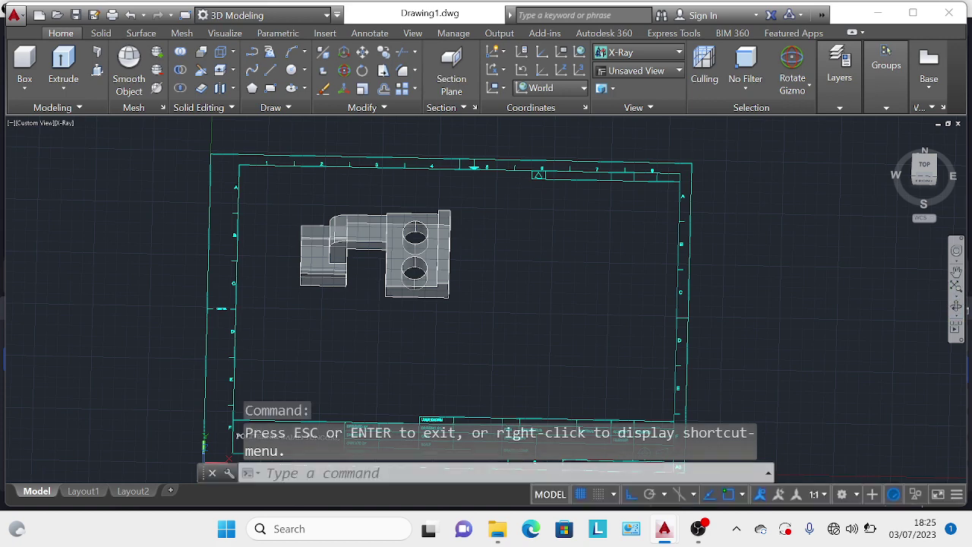
Step: Switch to the rotation gizmo and attempt to rotate the bracket, then cancel
left_click(806, 89)
left_click(816, 141)
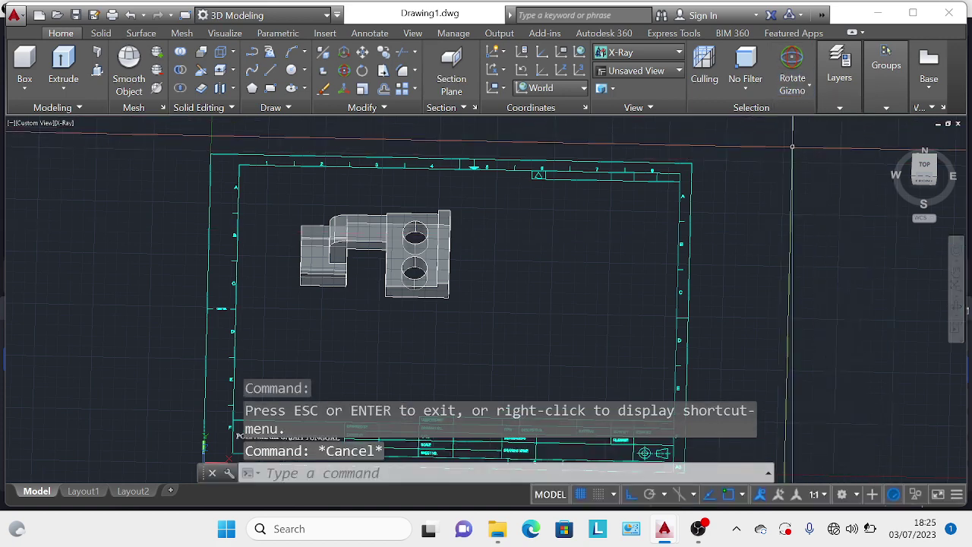
left_click(342, 239)
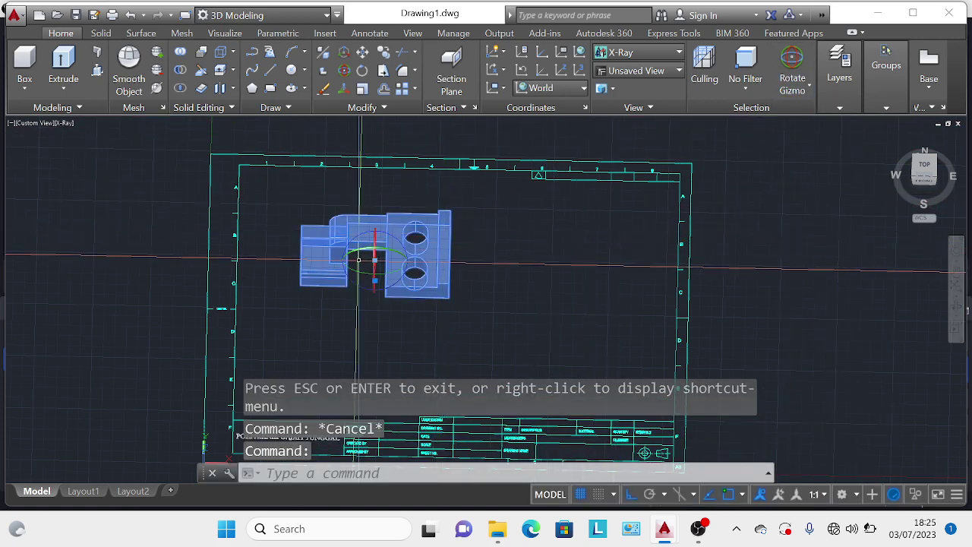
left_click(373, 258)
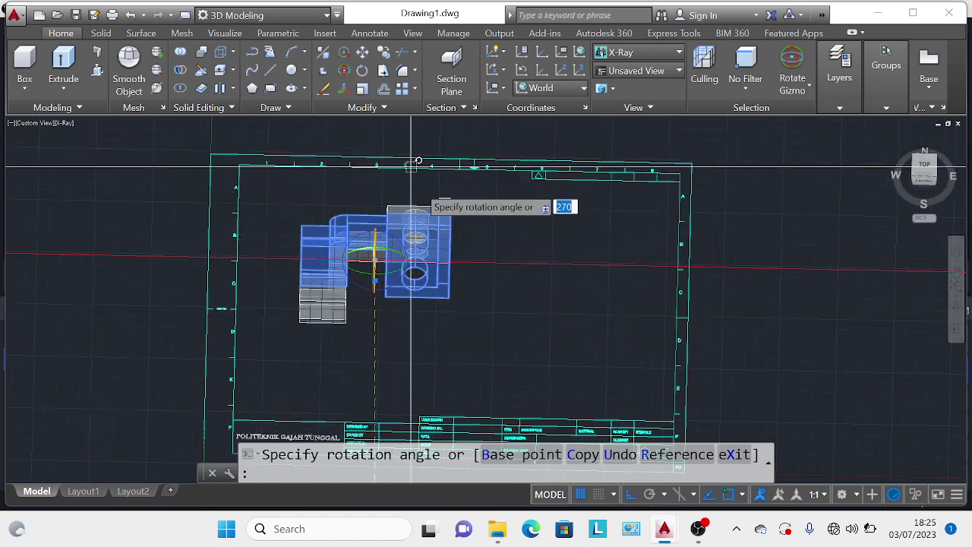
scroll(516, 161, "down", 1)
scroll(461, 185, "down", 2)
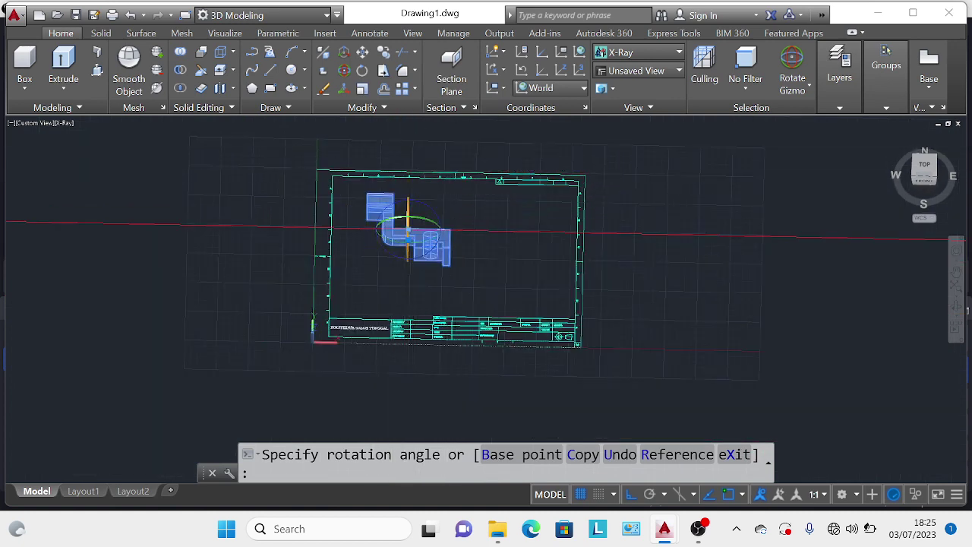
key("Escape")
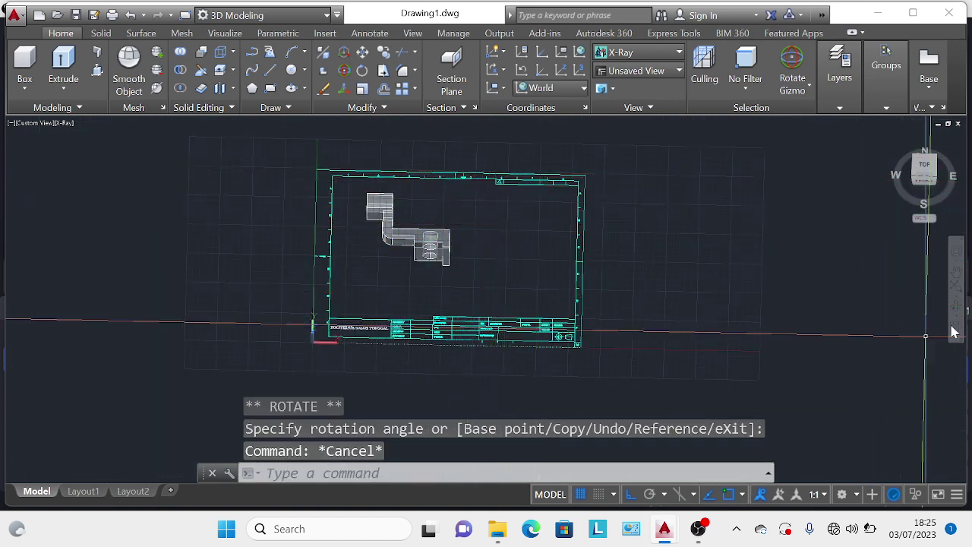
Step: Retry rotating the bracket with the rotation gizmo while orbiting, then cancel and reselect it
left_click(810, 87)
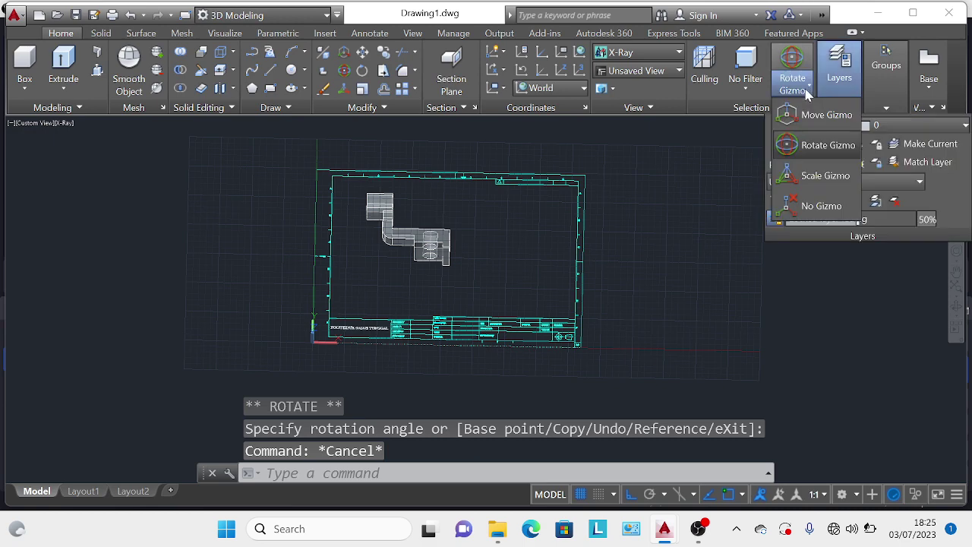
left_click(826, 145)
left_click(416, 235)
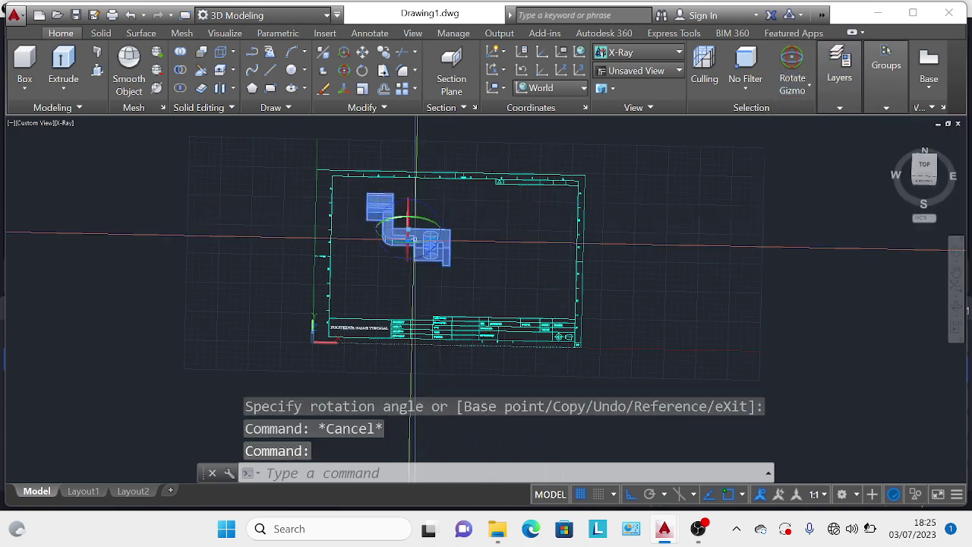
left_click(410, 230)
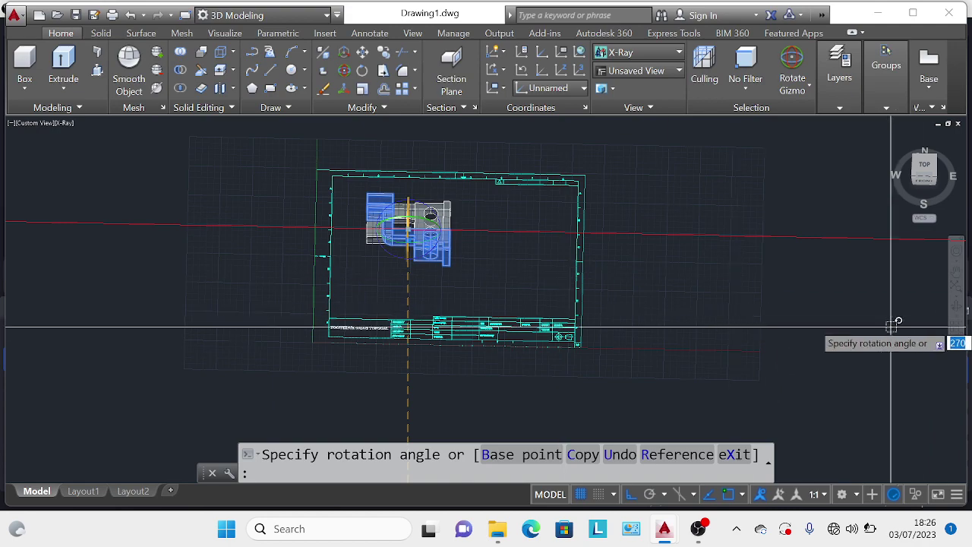
left_click(927, 314)
mouse_move(927, 314)
middle_mouse_down("shift")
mouse_move(842, 304)
mouse_move(818, 276)
mouse_move(674, 254)
middle_mouse_up("shift")
middle_click_drag(460, 299, 456, 281, "shift")
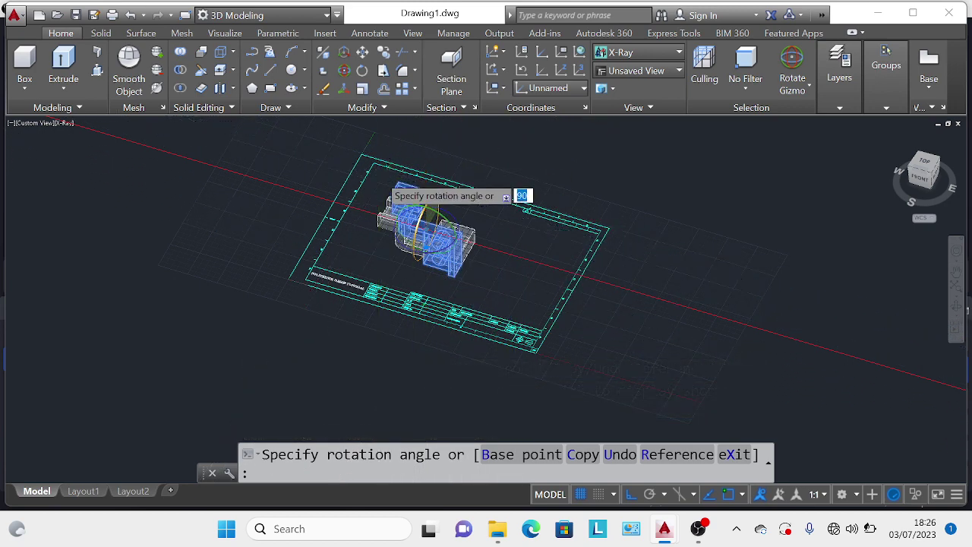
key("Escape")
key("Escape")
key("Escape")
left_click(429, 241)
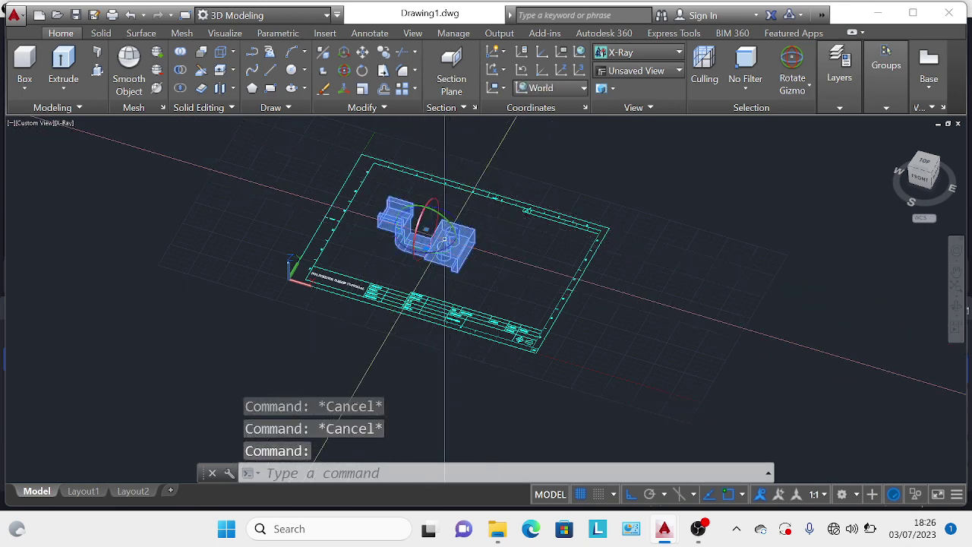
Step: Create a base view from model space on Layout1 with NW isometric orientation
left_click(932, 63)
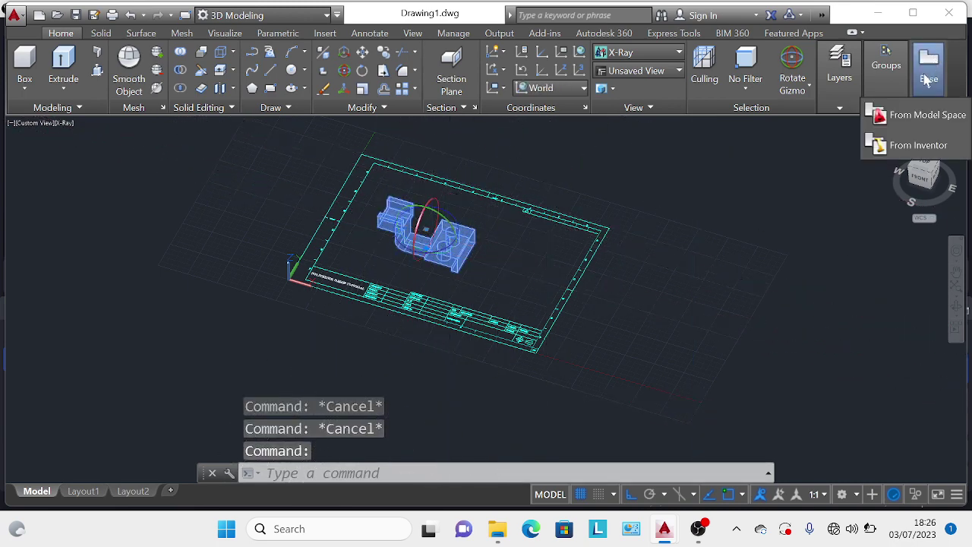
left_click(918, 114)
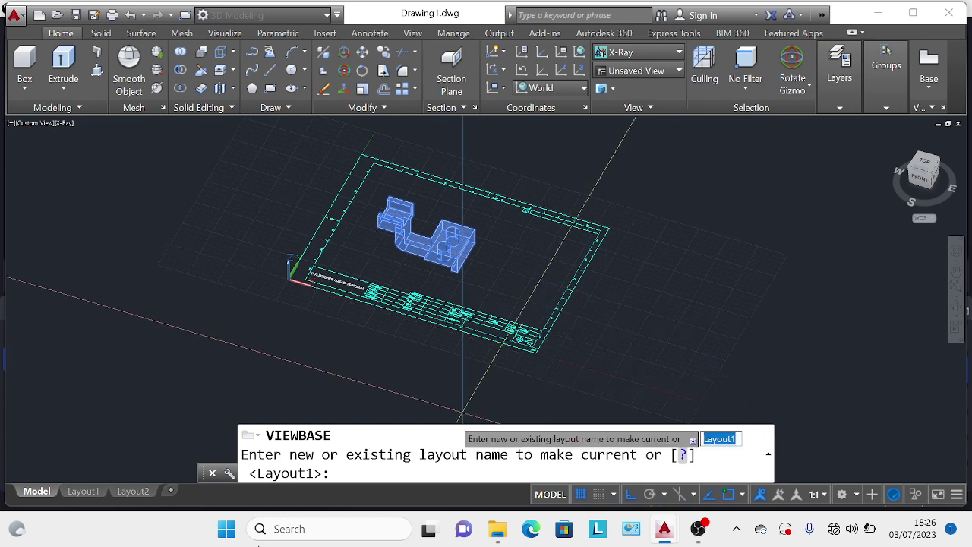
key("Return")
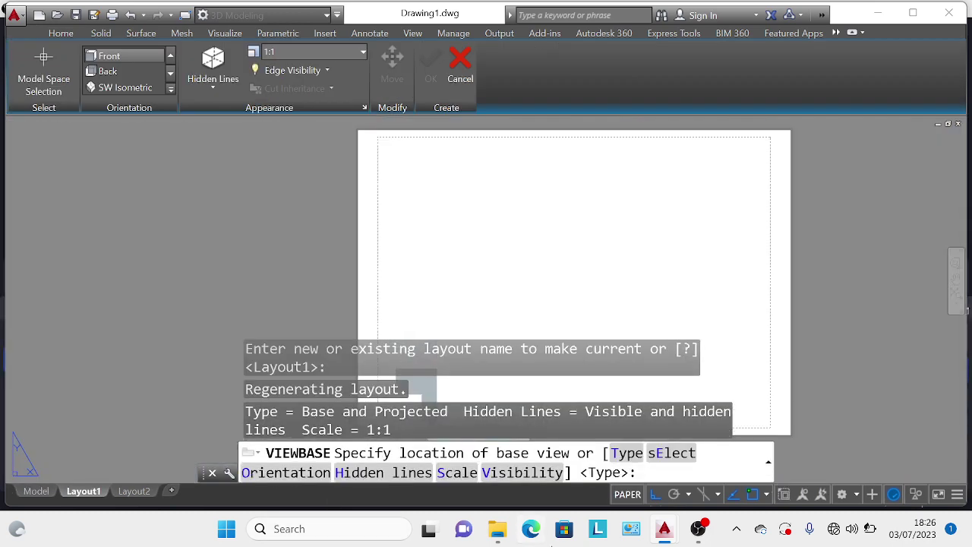
left_click(671, 210)
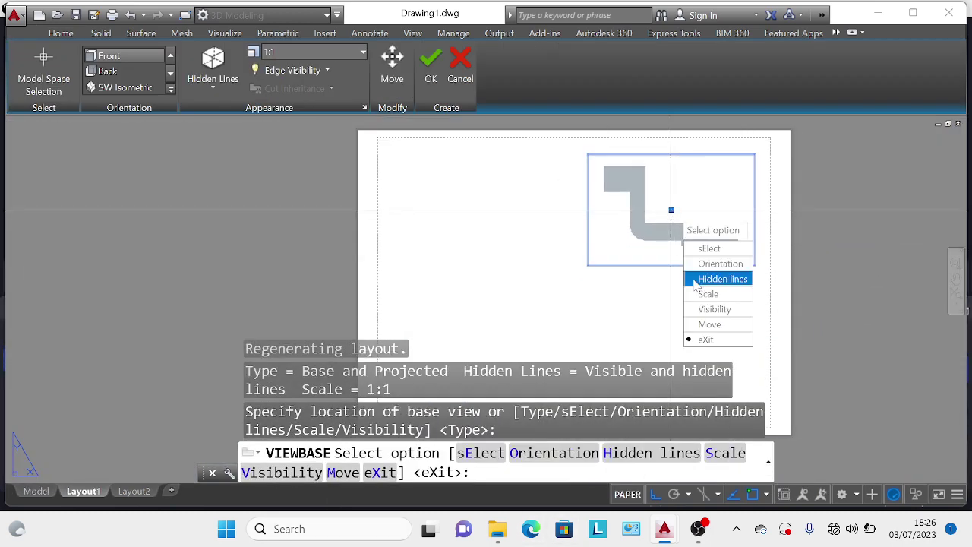
type("o")
key("Return")
type("nw")
key("Return")
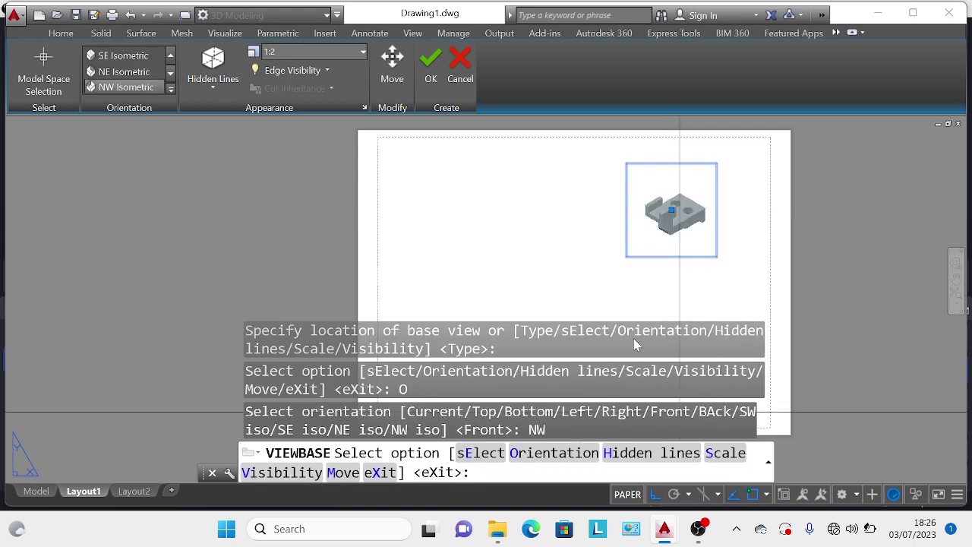
Step: Move the isometric view to the sheet's upper right and finish without projected views
scroll(622, 253, "up", 2)
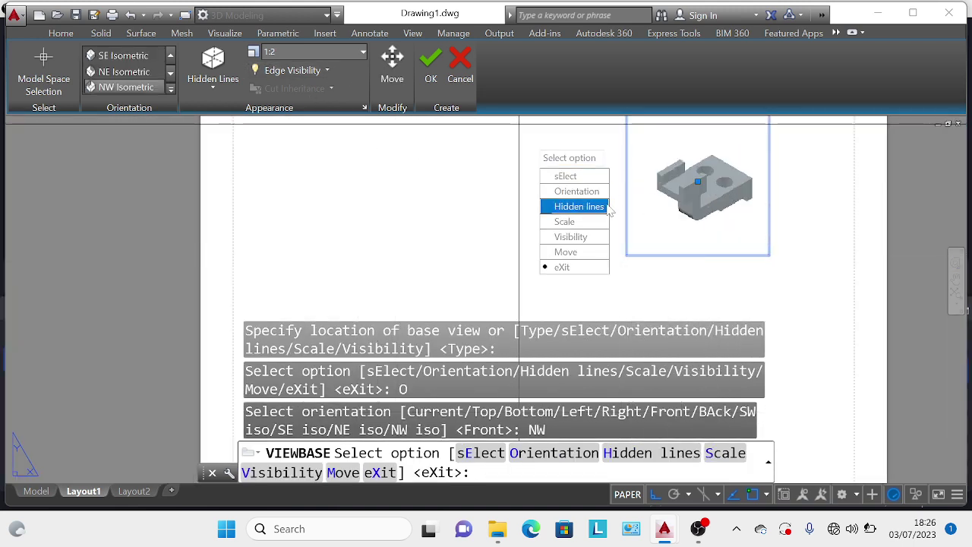
scroll(614, 211, "down", 2)
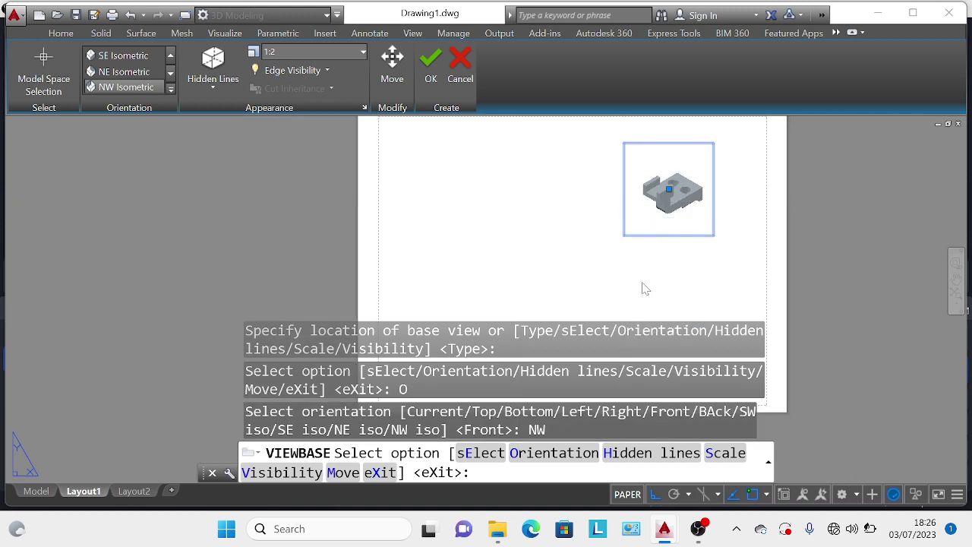
type("m")
key("Return")
scroll(684, 182, "down", 3)
scroll(649, 199, "up", 2)
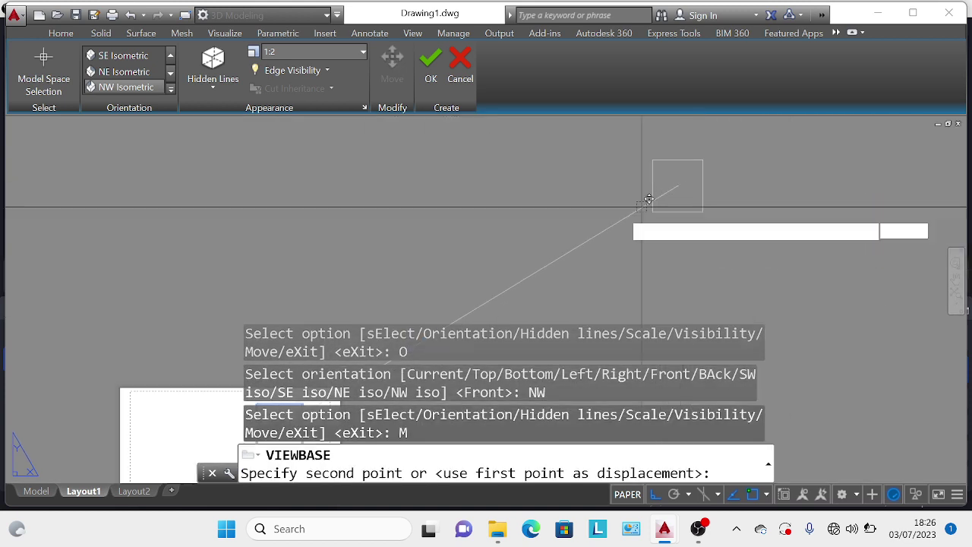
scroll(524, 299, "down", 2)
scroll(600, 226, "up", 1)
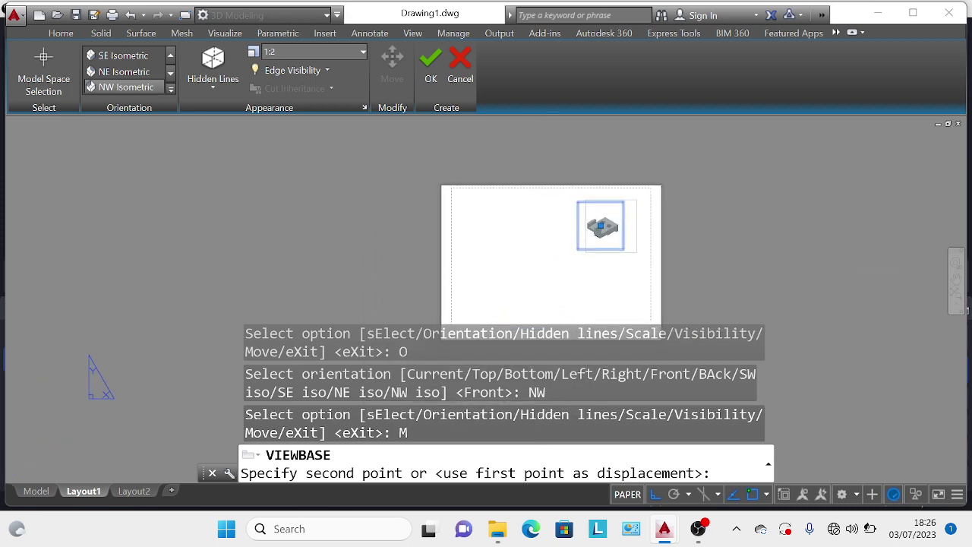
scroll(613, 226, "up", 2)
left_click(617, 220)
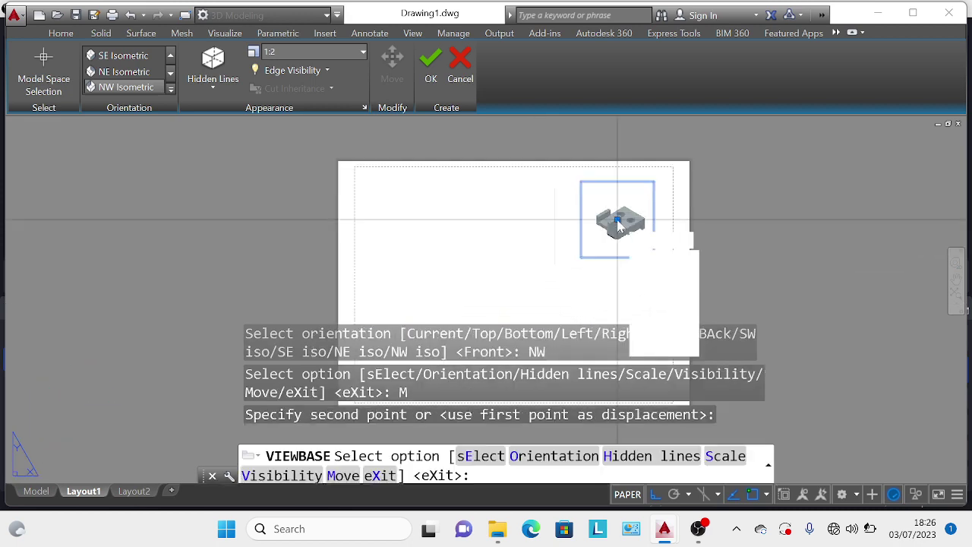
left_click(428, 68)
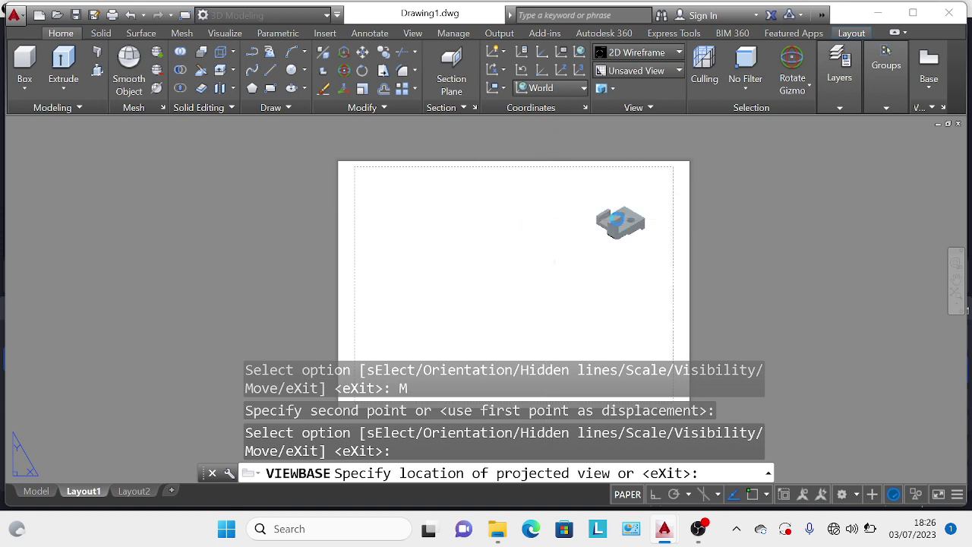
key("Return")
left_click(620, 206)
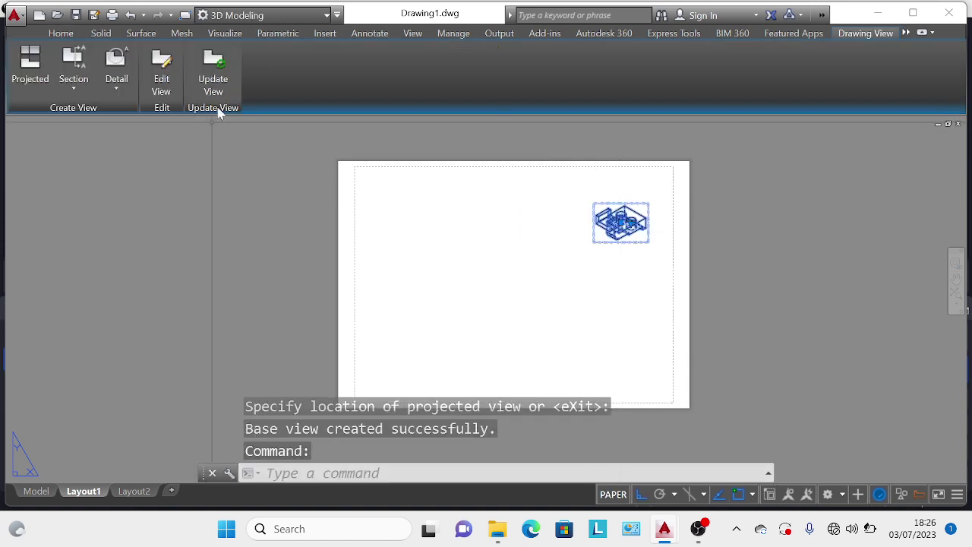
Step: Change the isometric view's Hidden Lines style to Shaded with visible lines and exit editing
left_click(161, 76)
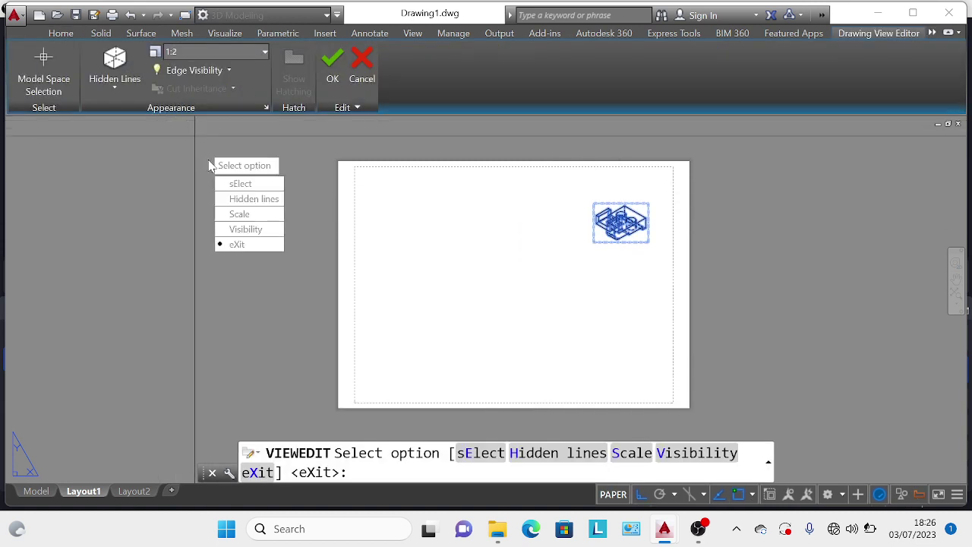
left_click(109, 91)
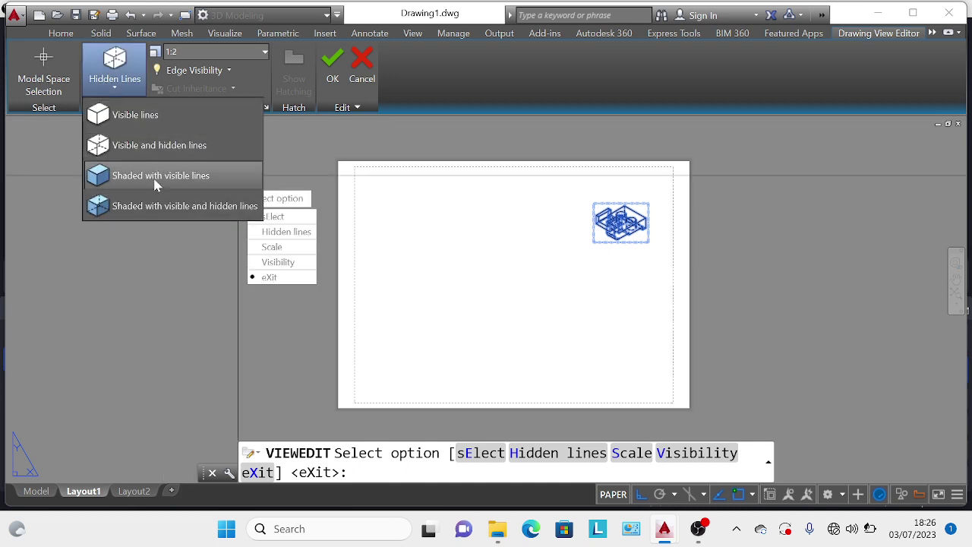
left_click(156, 179)
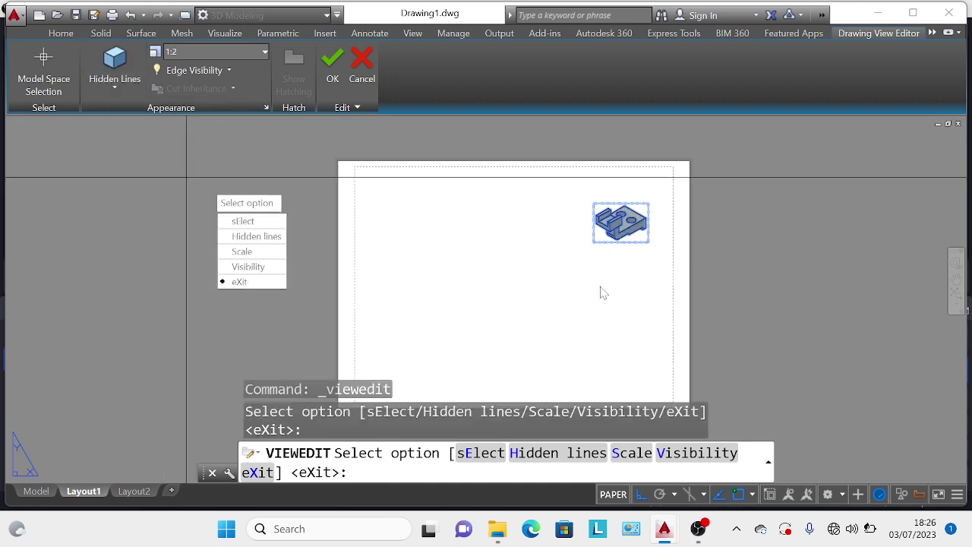
key("Return")
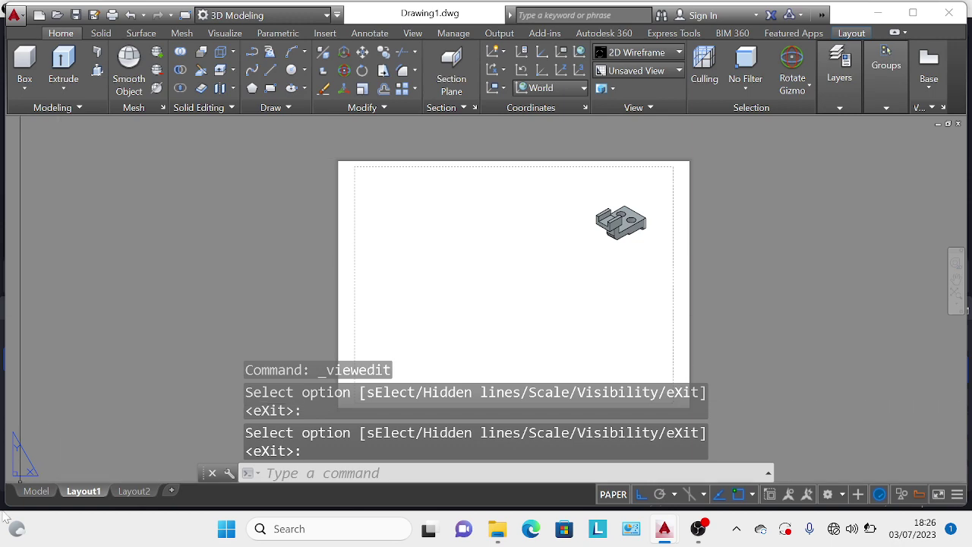
Step: Start a base view from model space using the entire bracket model on Layout1
left_click(35, 492)
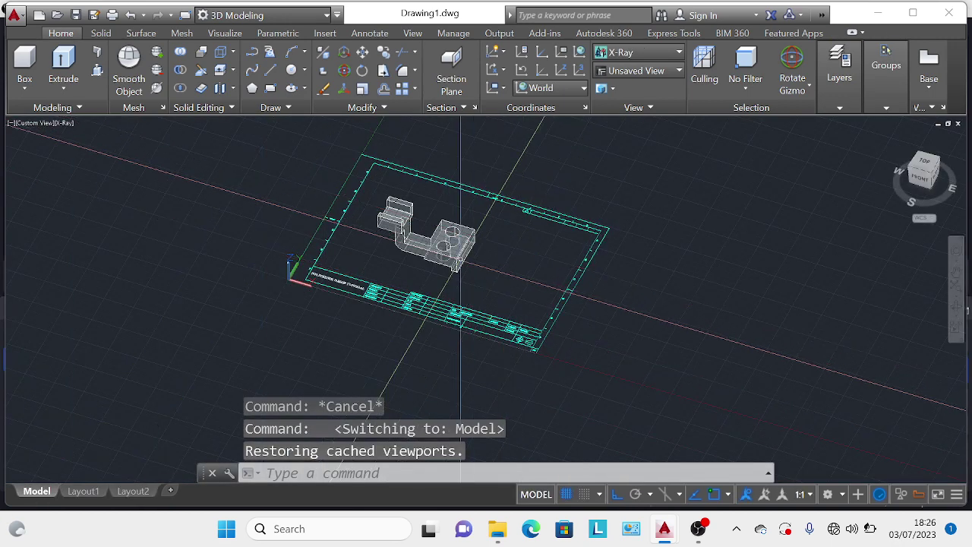
left_click(924, 69)
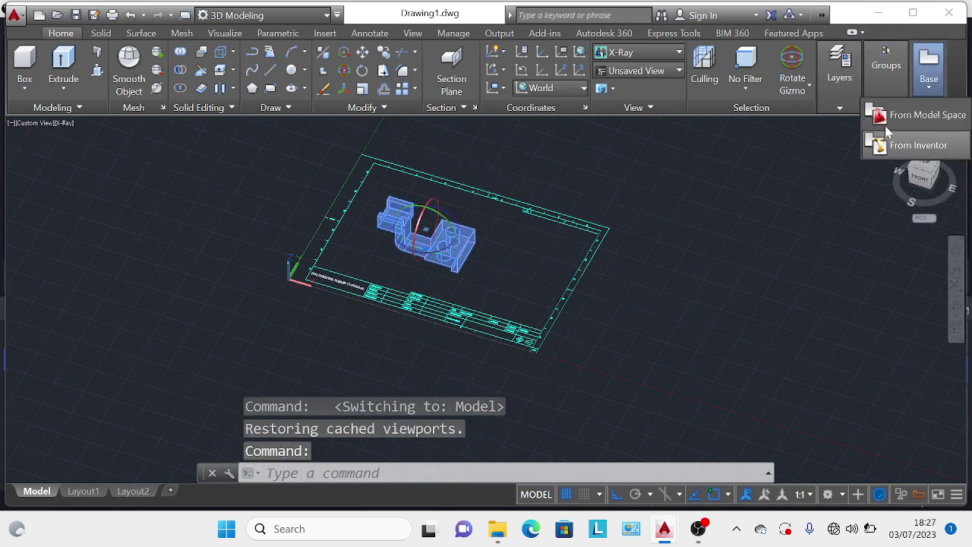
left_click(884, 118)
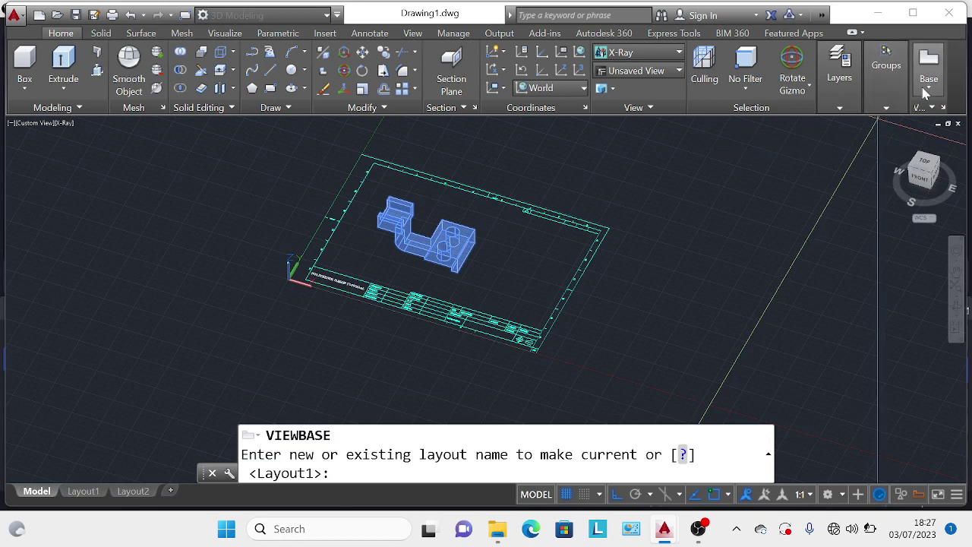
left_click(926, 72)
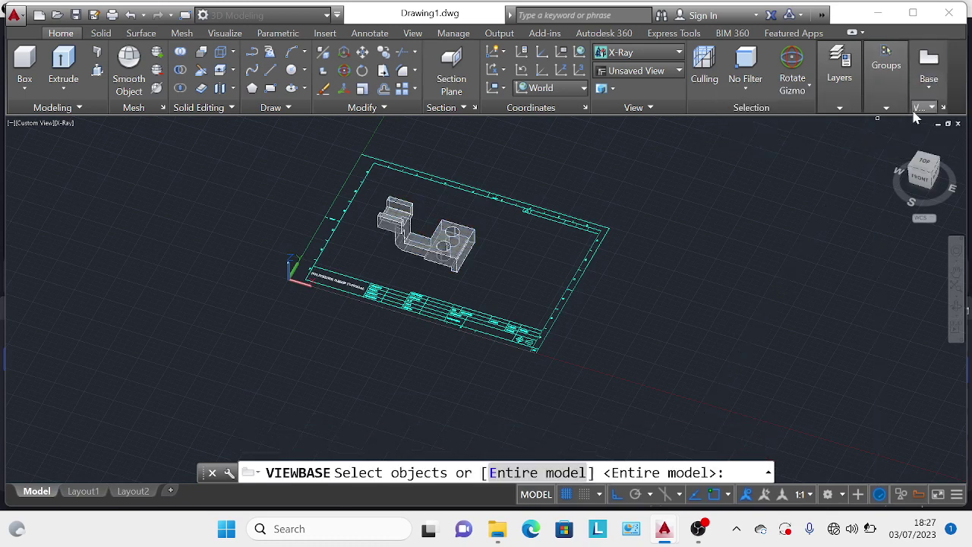
left_click(895, 116)
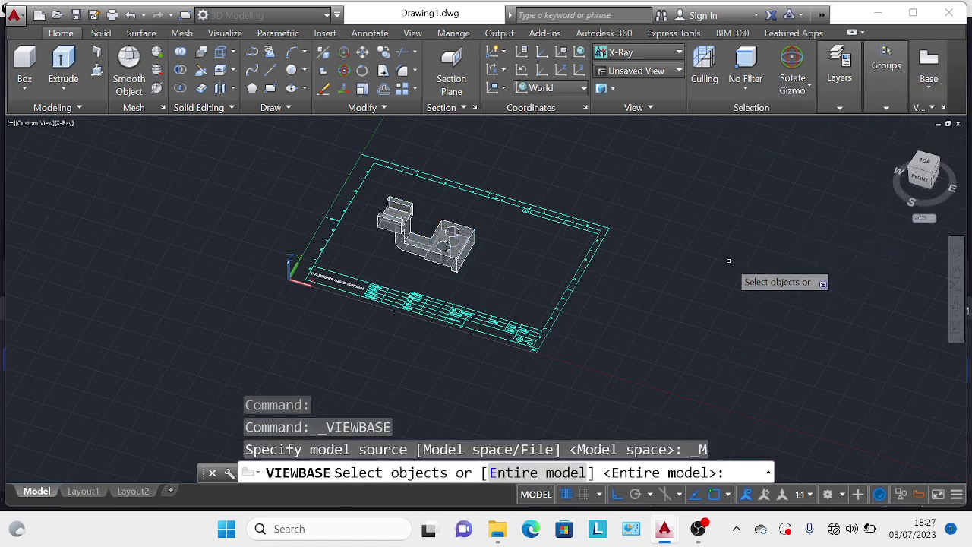
key("Return")
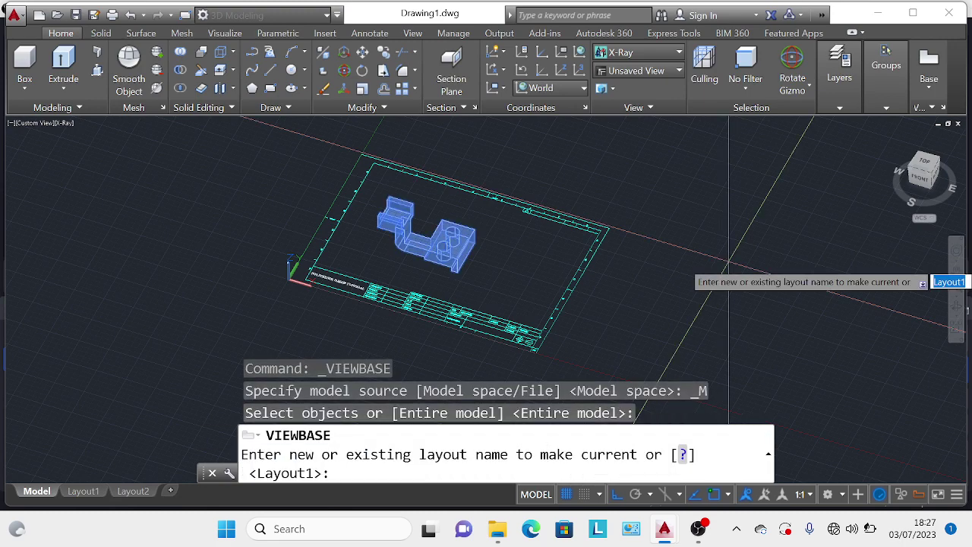
key("Return")
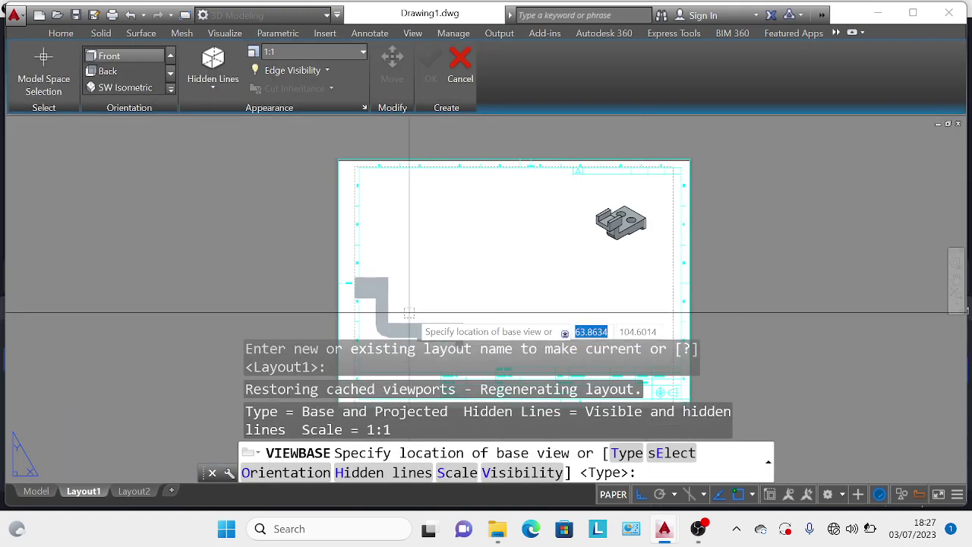
Step: Place the base view at the sheet's upper left at 1:2 scale
middle_click_drag(408, 312, 459, 212)
left_click(484, 198)
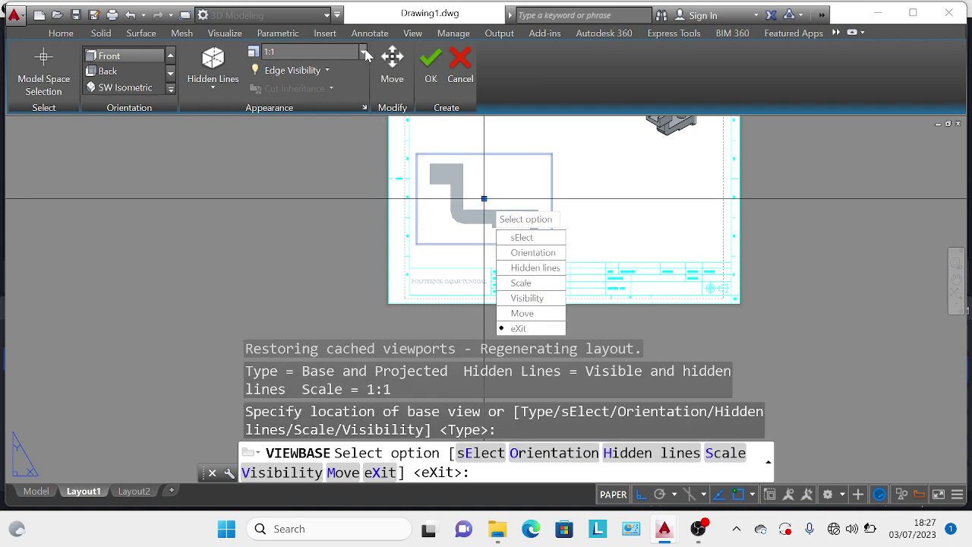
left_click(364, 52)
left_click(319, 107)
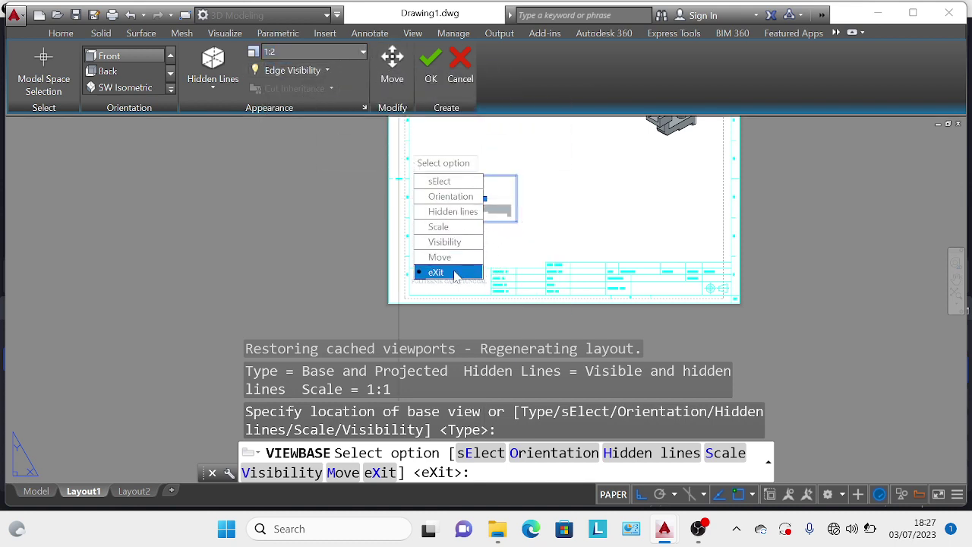
left_click(455, 273)
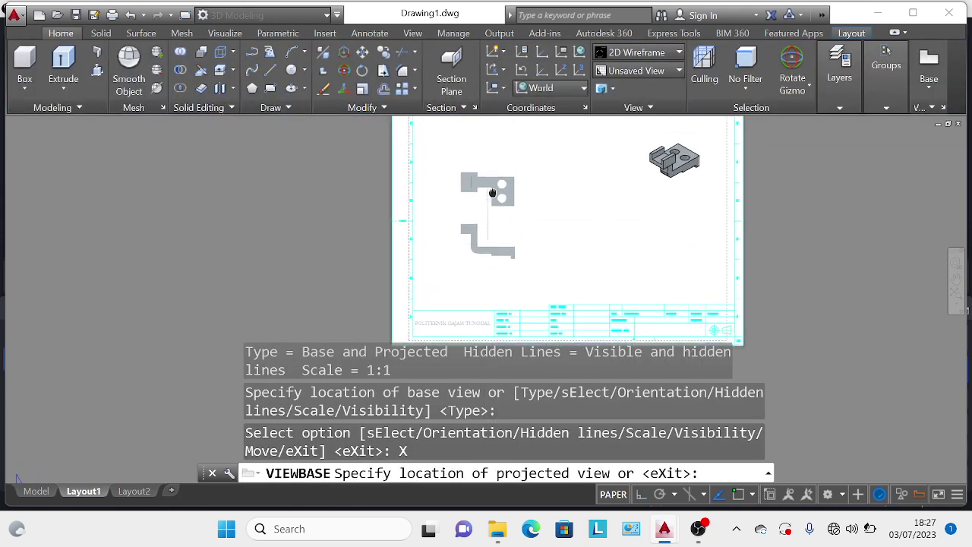
Step: Place projected views below and to the lower right of the base view
left_click(491, 193)
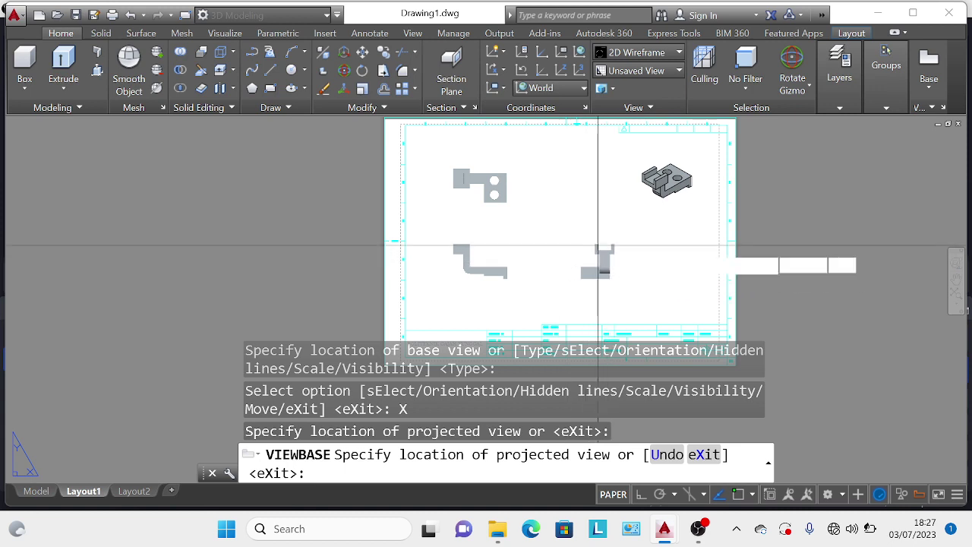
left_click(598, 244)
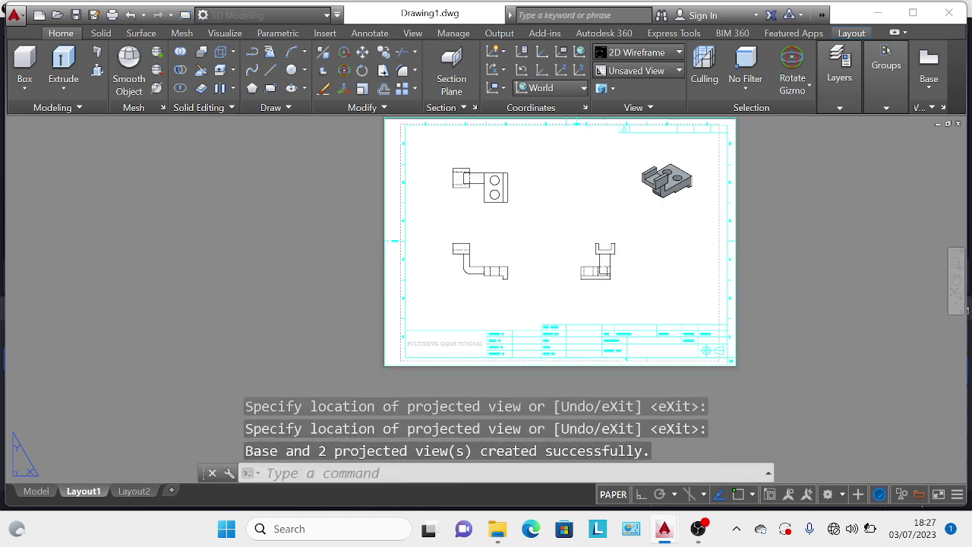
scroll(581, 248, "up", 4)
scroll(547, 238, "down", 3)
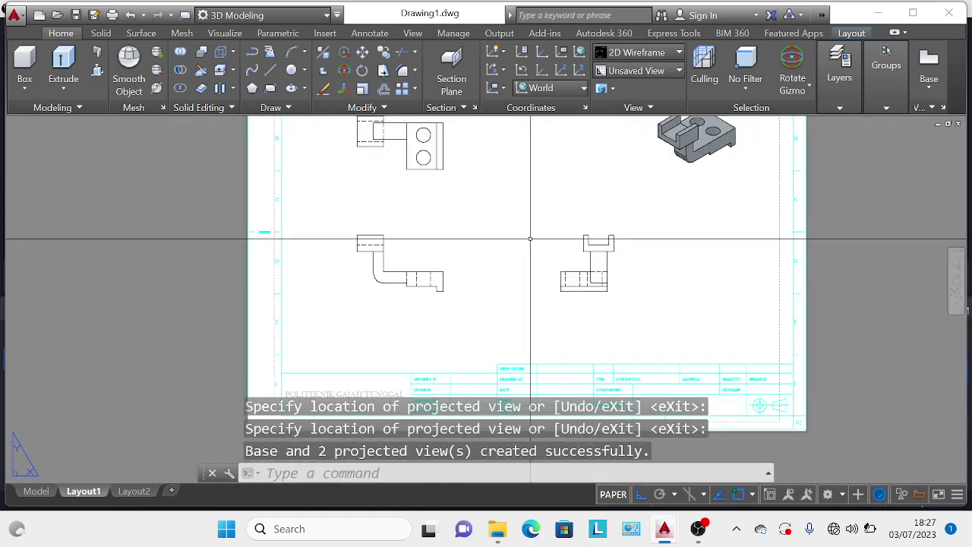
scroll(477, 254, "up", 2)
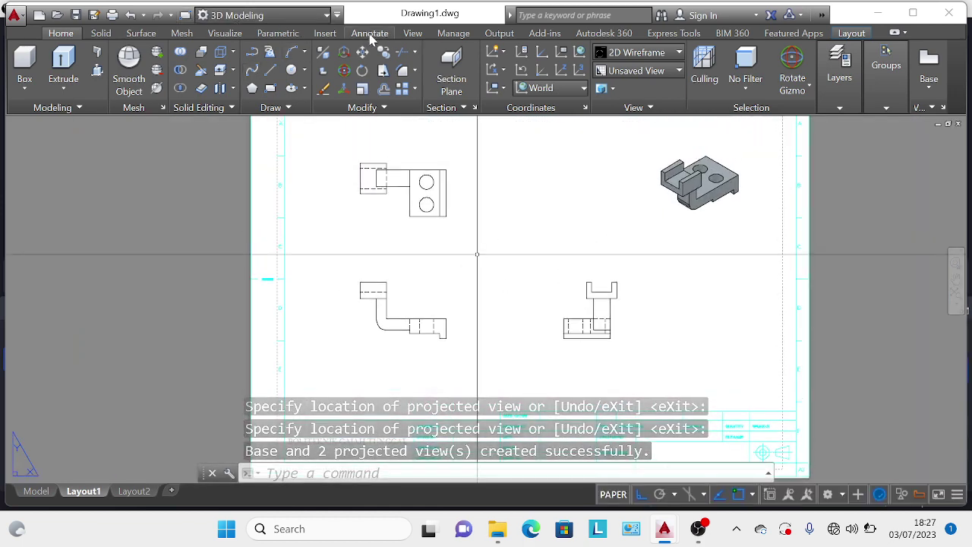
Step: Add a vertical 46 linear dimension along the top view's left edge
left_click(369, 32)
left_click(265, 65)
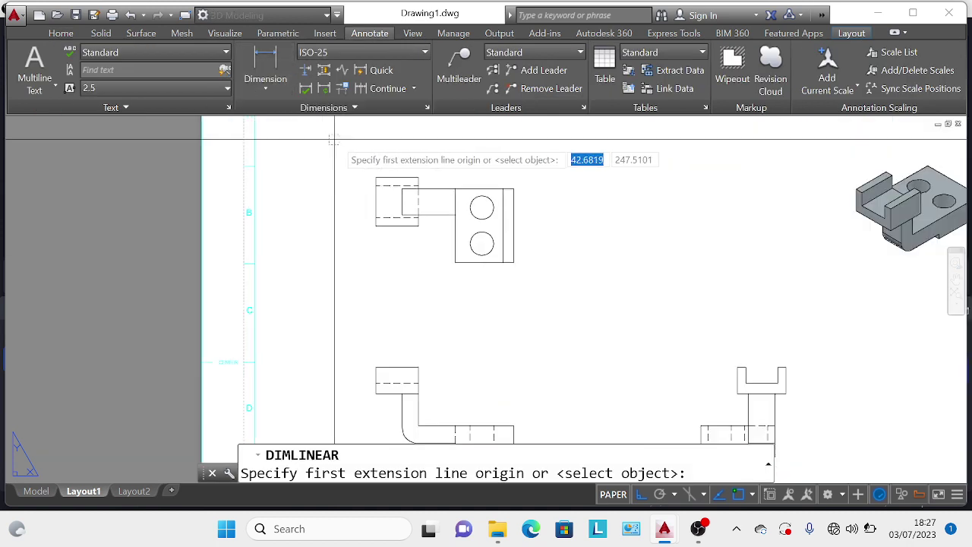
scroll(335, 144, "up", 2)
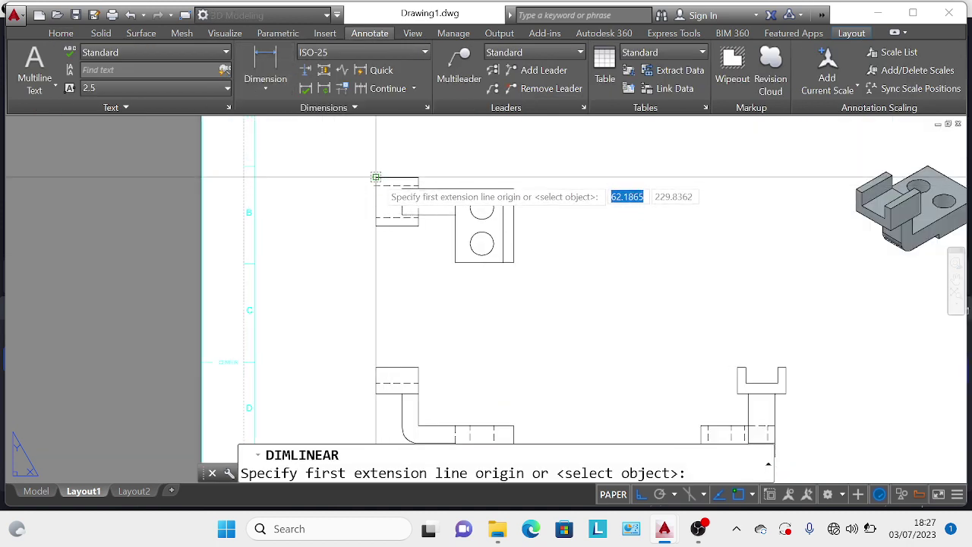
left_click(375, 177)
left_click(375, 226)
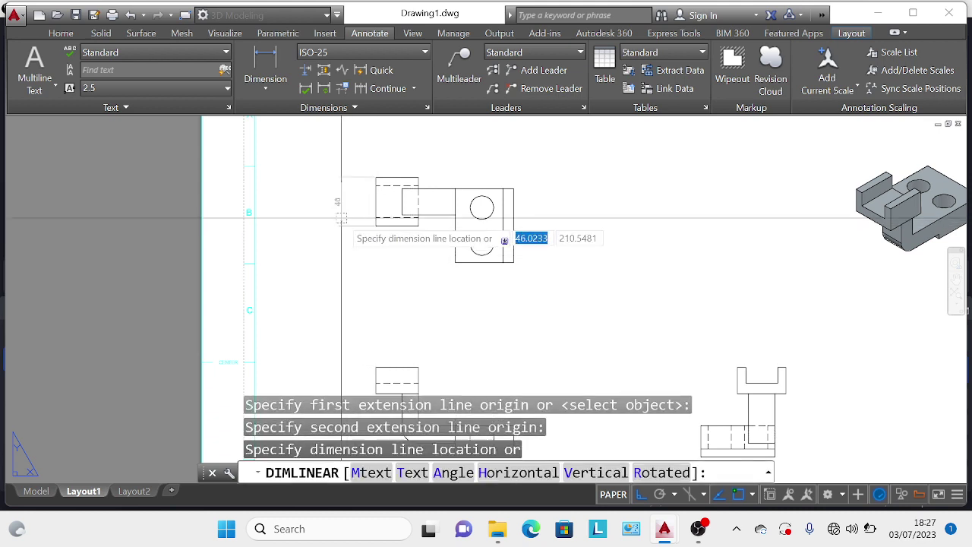
left_click(345, 201)
Step: Add then delete an unwanted 41.25 width dimension, abandoning the retry
left_click(275, 76)
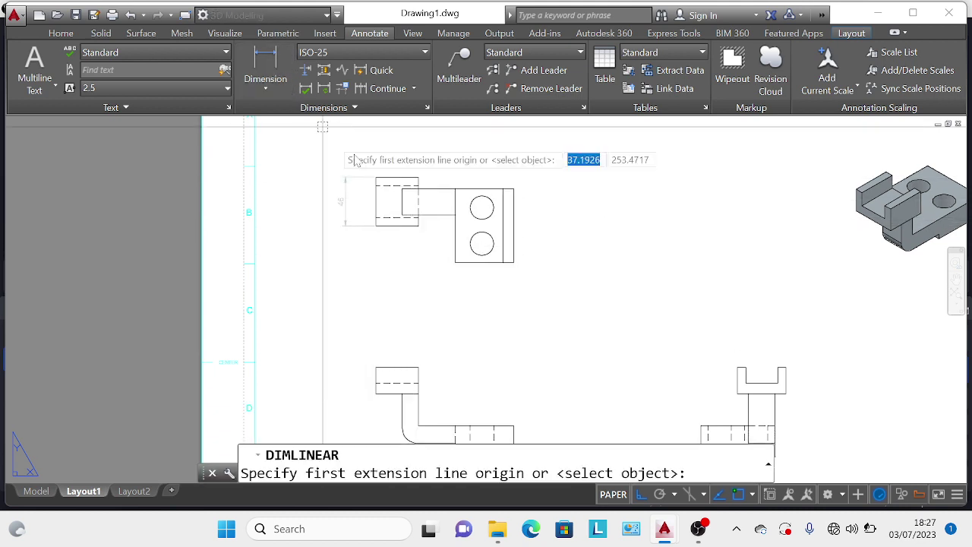
left_click(417, 177)
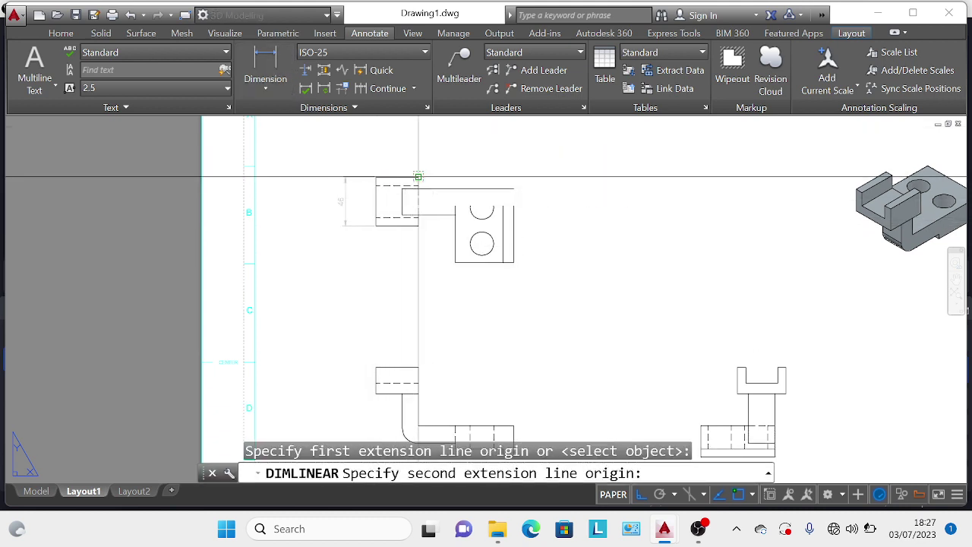
left_click(375, 177)
left_click(414, 146)
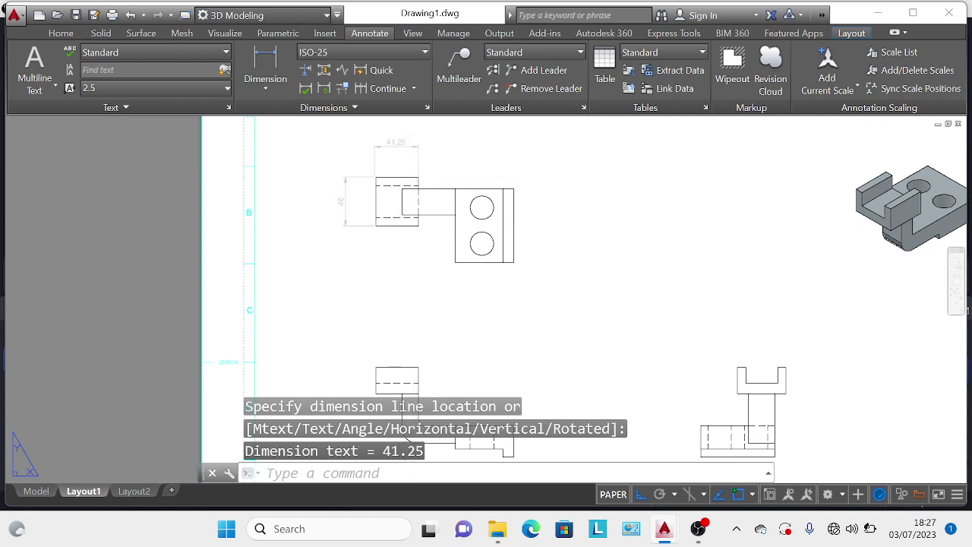
left_click(400, 142)
key("Delete")
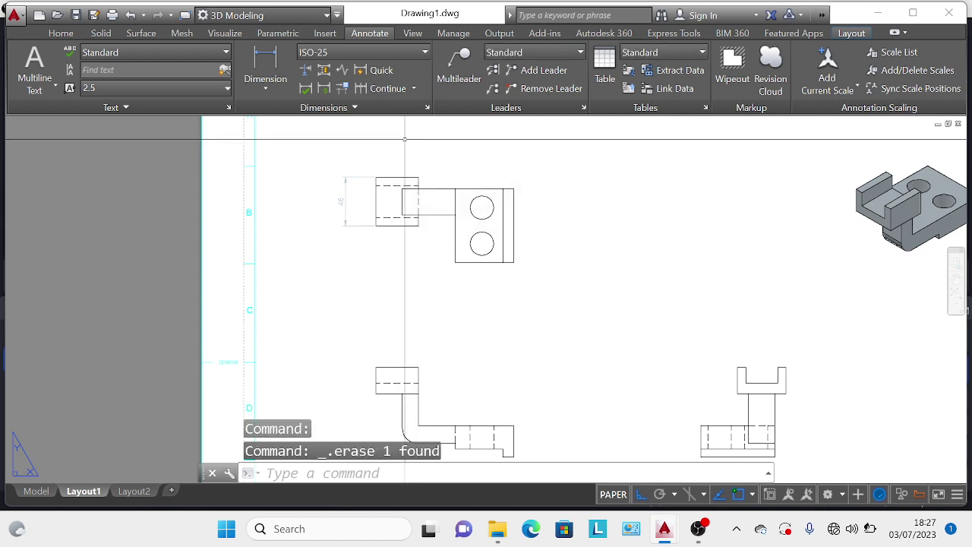
left_click(250, 57)
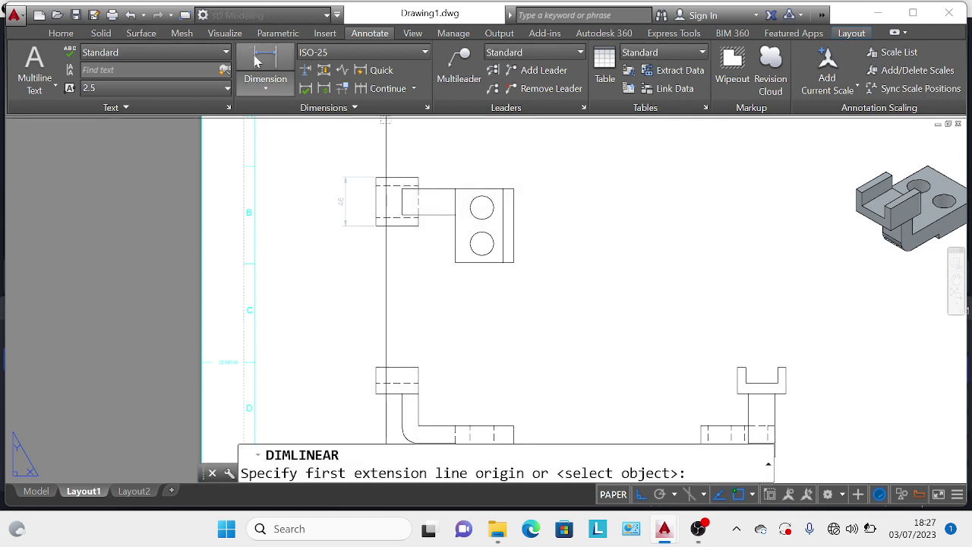
left_click(375, 177)
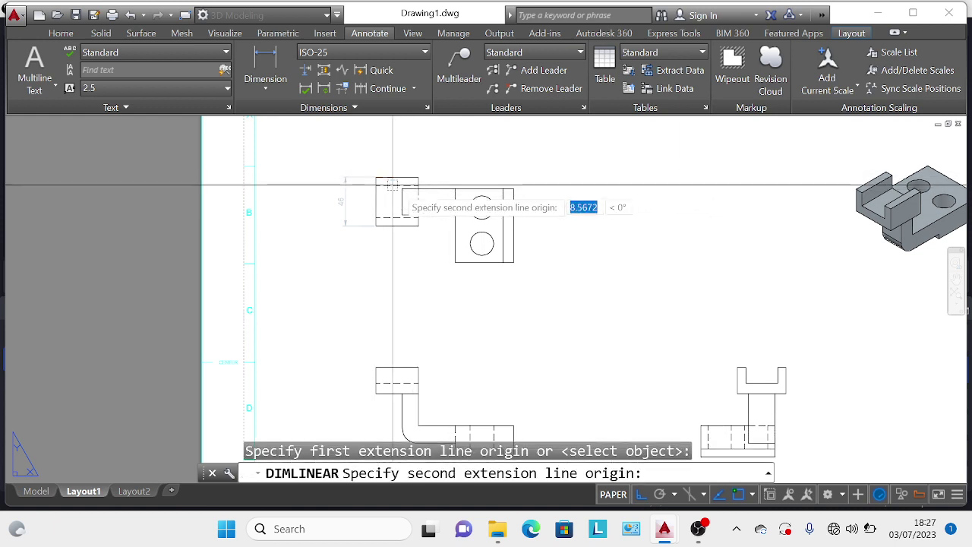
left_click(418, 177)
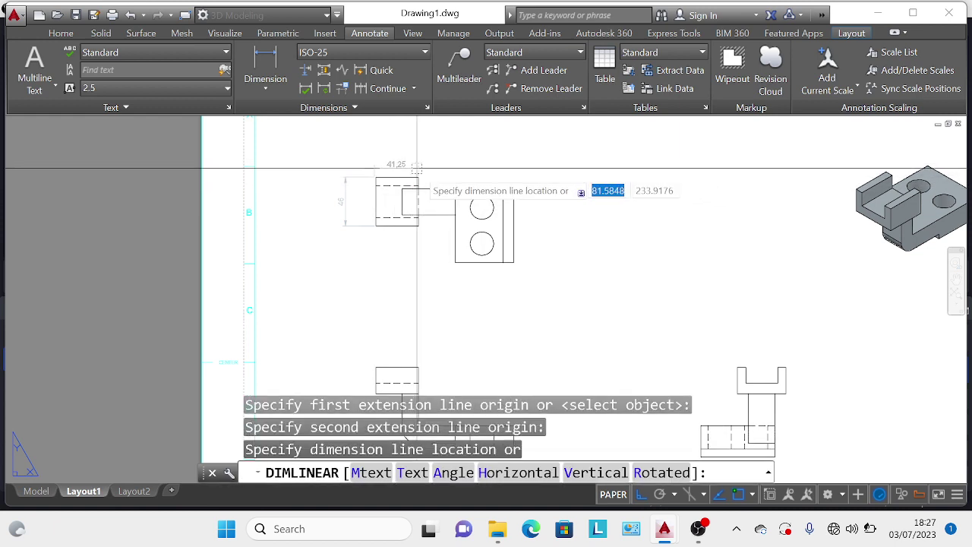
key("Escape")
key("Escape")
key("Escape")
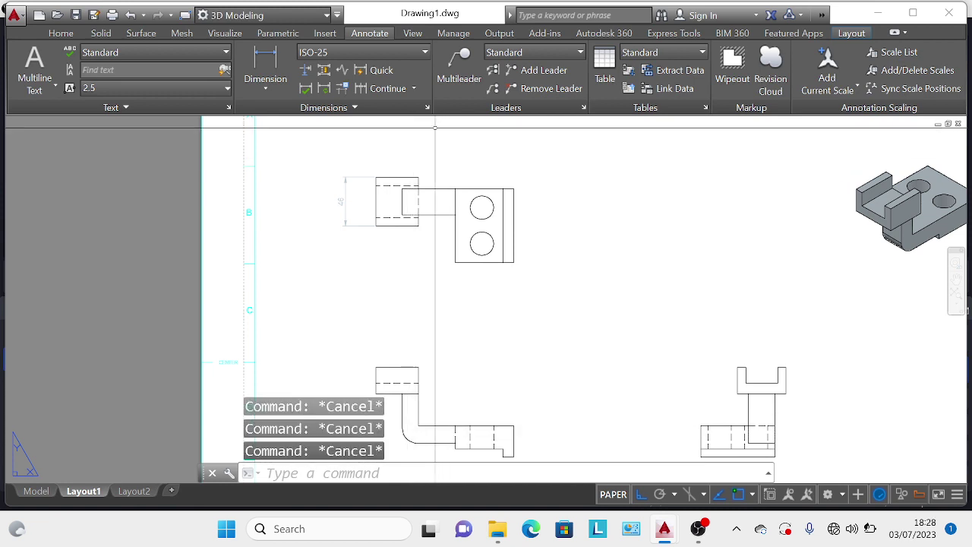
key("Return")
scroll(423, 228, "up", 2)
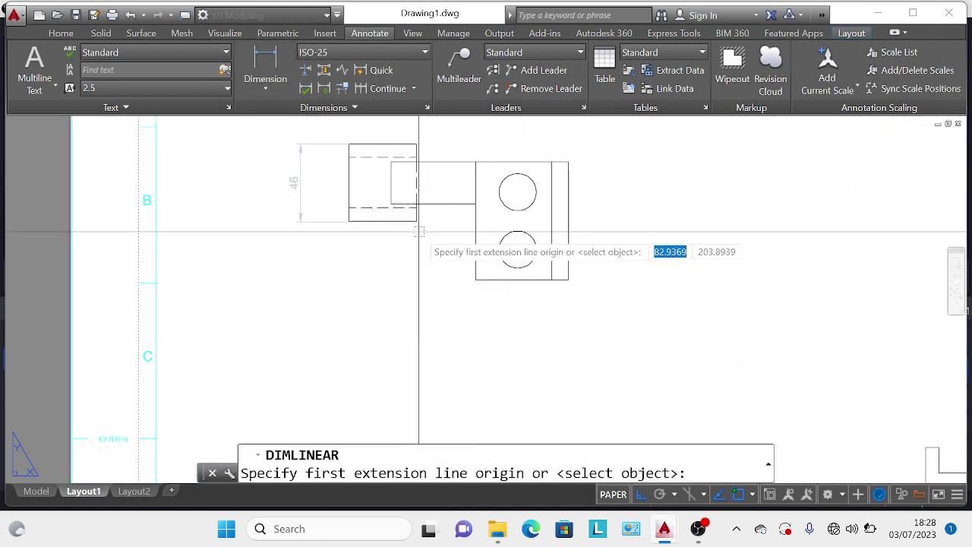
Step: Dimension the connecting arm (25) and the right strip's width (10)
left_click(439, 161)
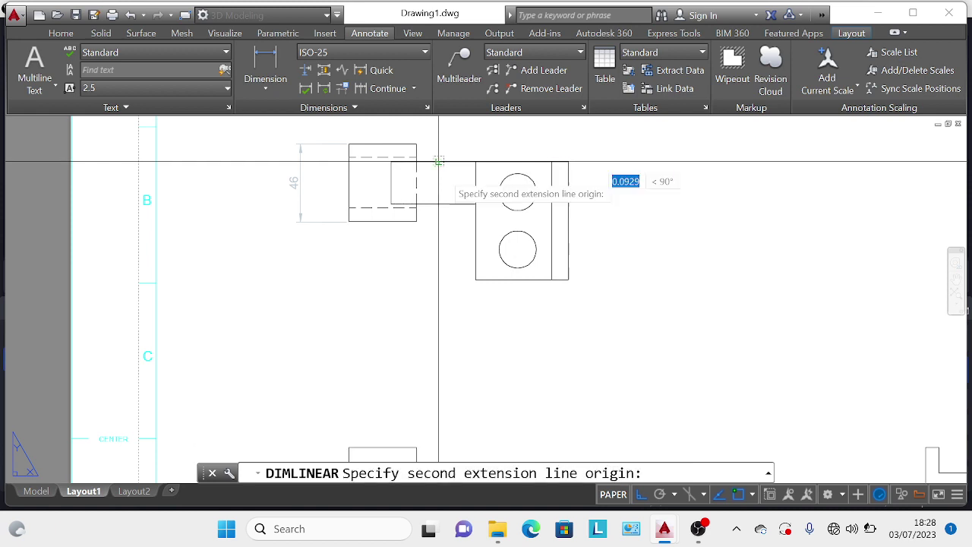
left_click(439, 204)
left_click(427, 182)
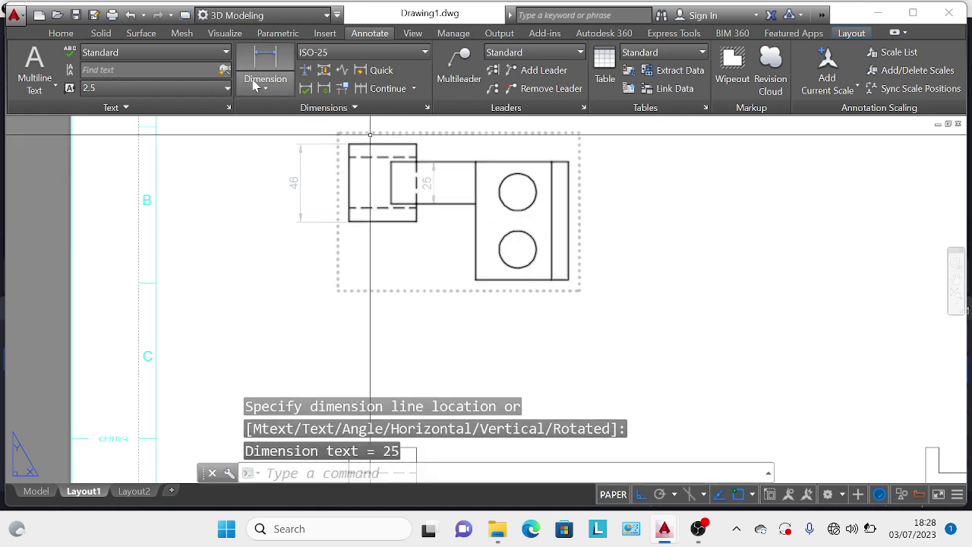
left_click(285, 79)
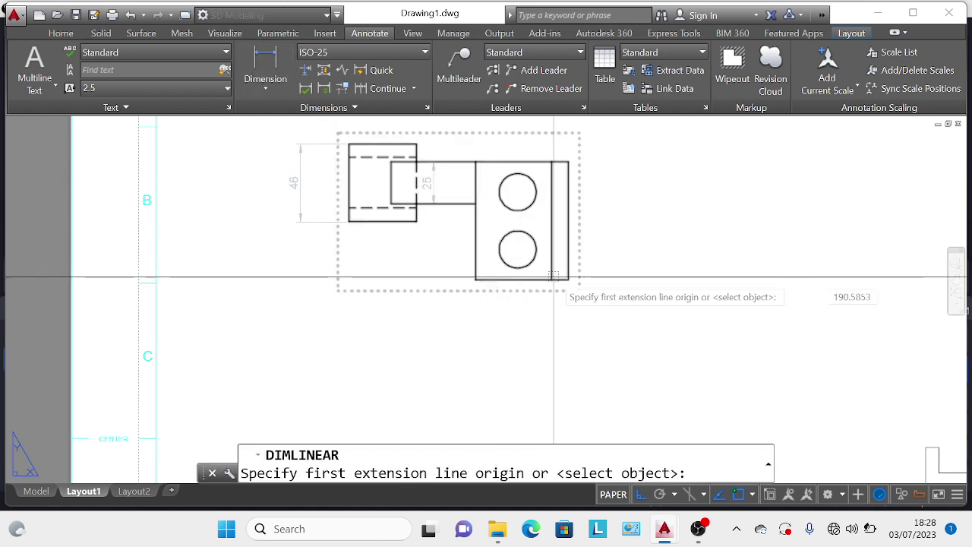
left_click(567, 279)
left_click(552, 279)
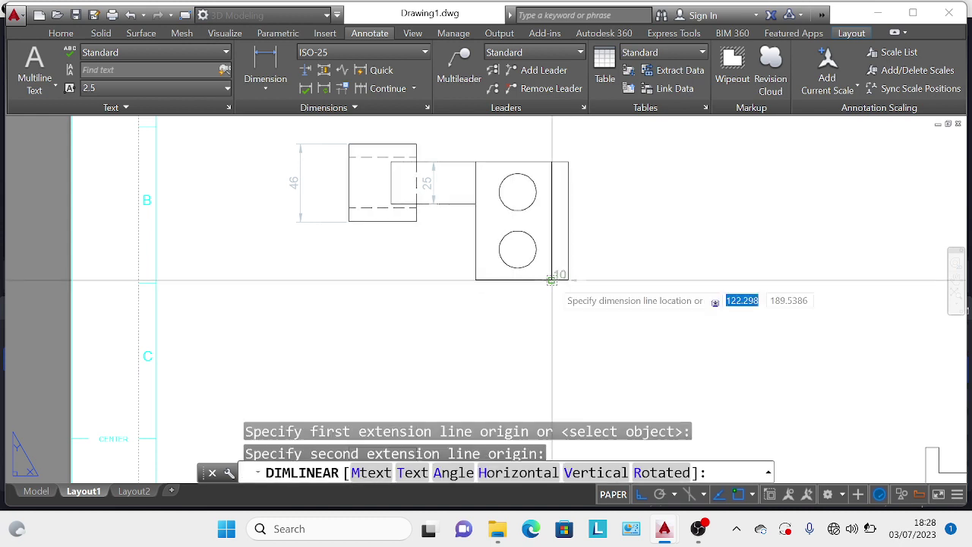
left_click(551, 296)
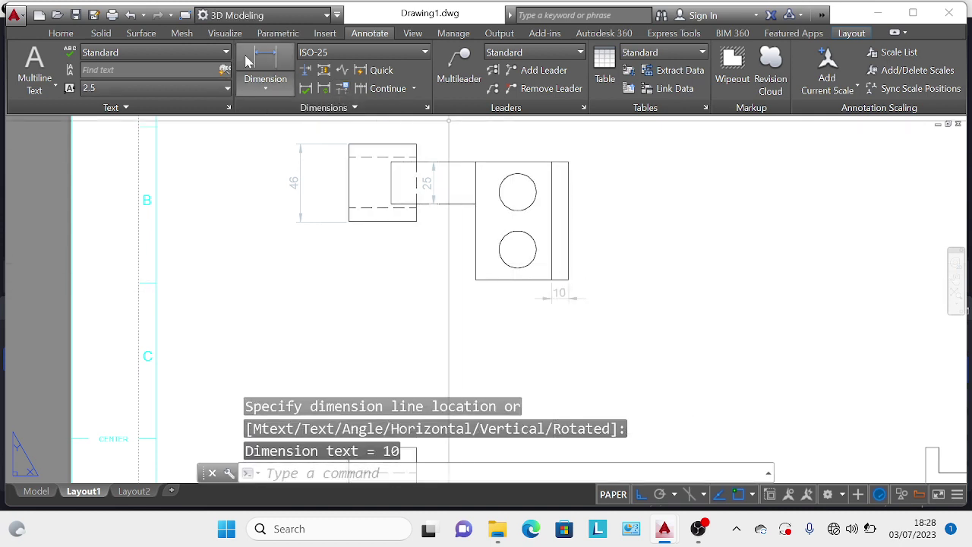
Step: Add the 55 dimension below the part, cancelling an unwanted 130 overall dimension
left_click(265, 72)
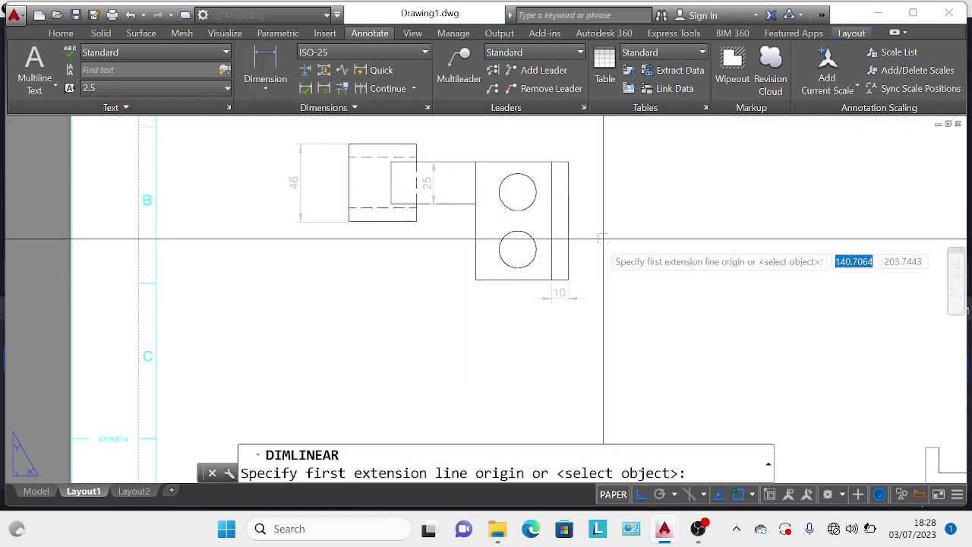
left_click(548, 279)
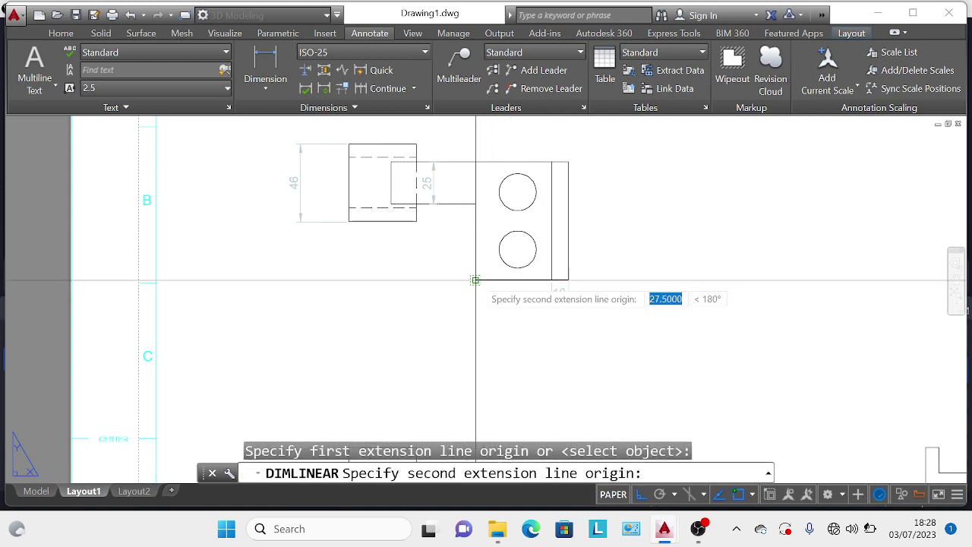
left_click(475, 280)
left_click(475, 331)
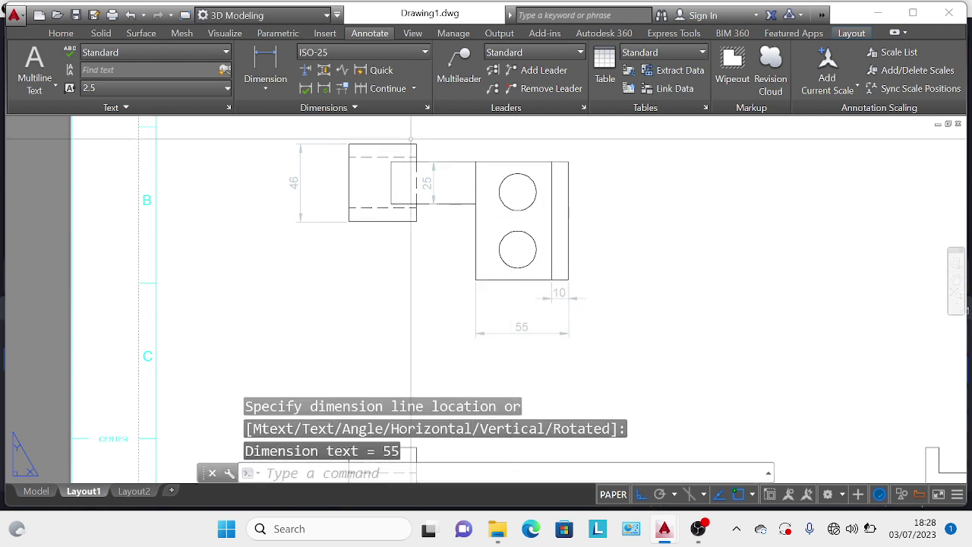
left_click(267, 67)
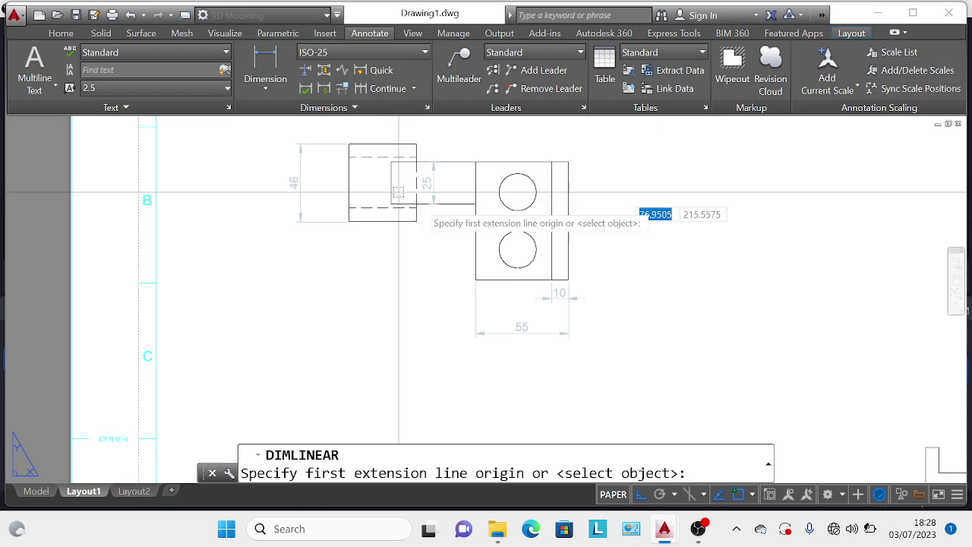
left_click(568, 280)
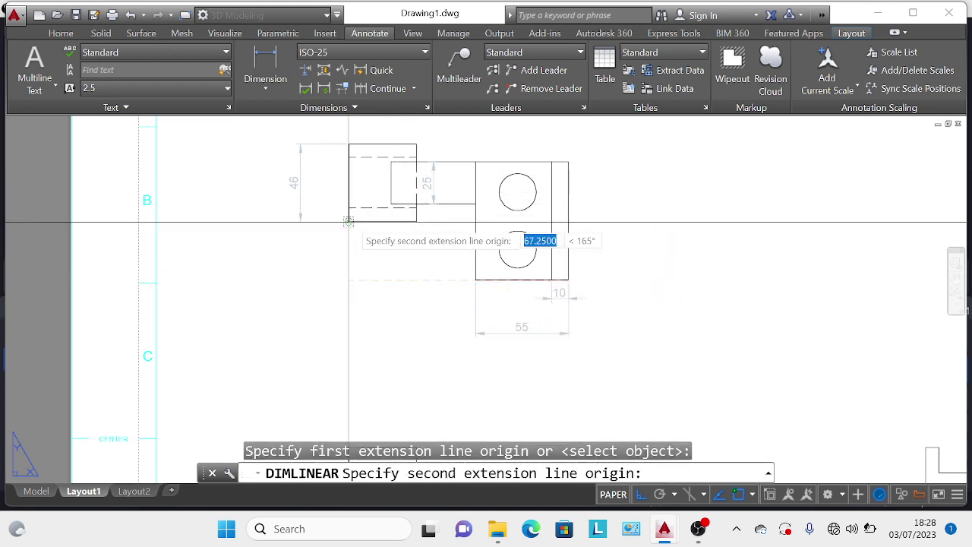
left_click(349, 221)
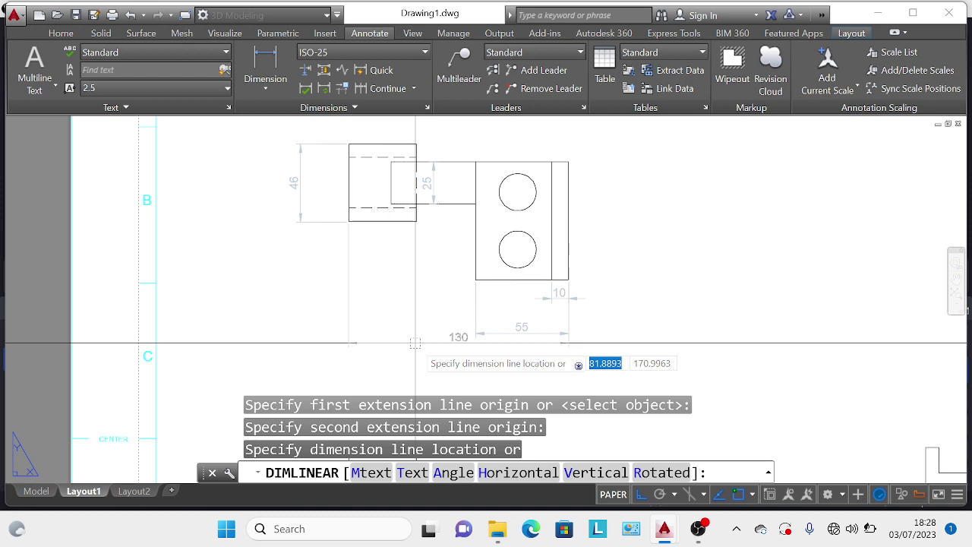
key("Escape")
key("Escape")
key("Escape")
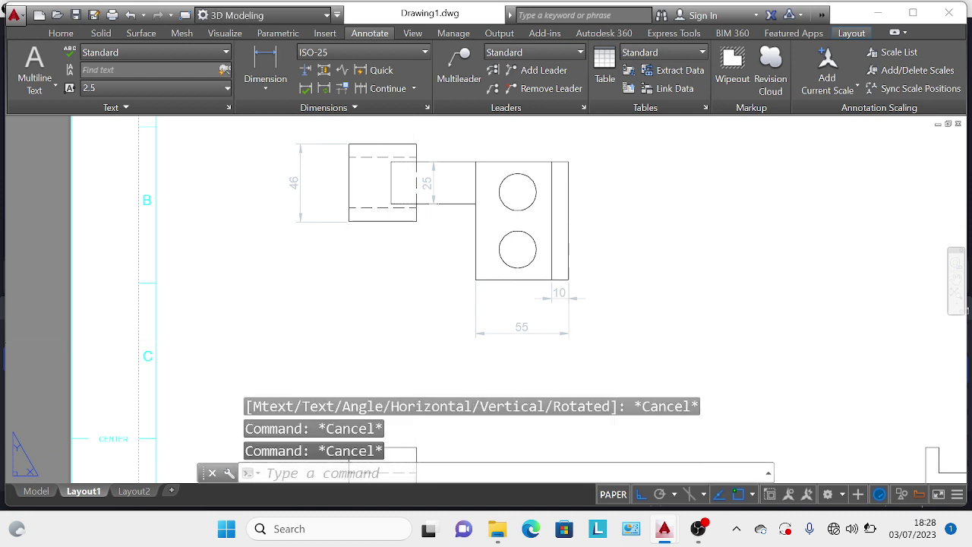
key("Escape")
Step: Add the vertical 70 dimension on the right side of the part
left_click(258, 67)
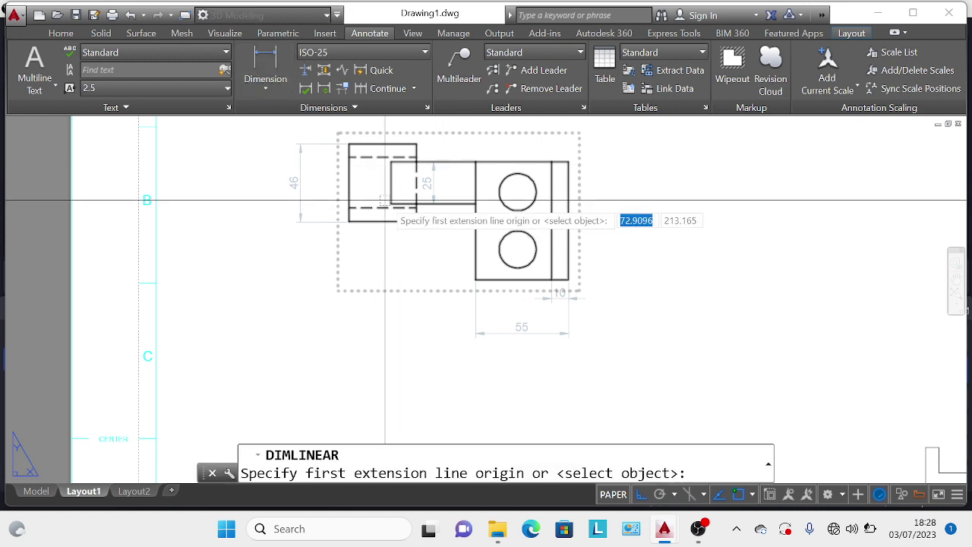
scroll(493, 182, "down", 4)
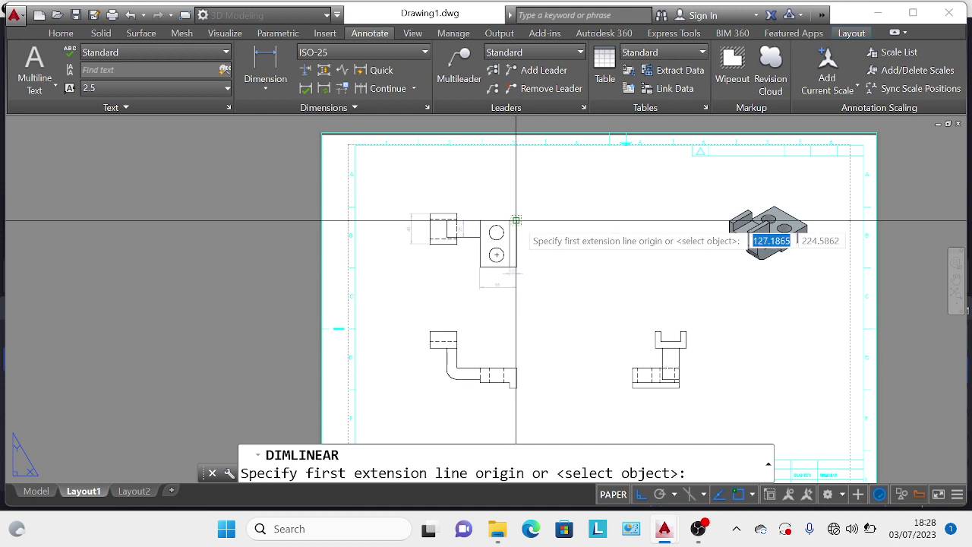
left_click(515, 227)
scroll(521, 241, "up", 4)
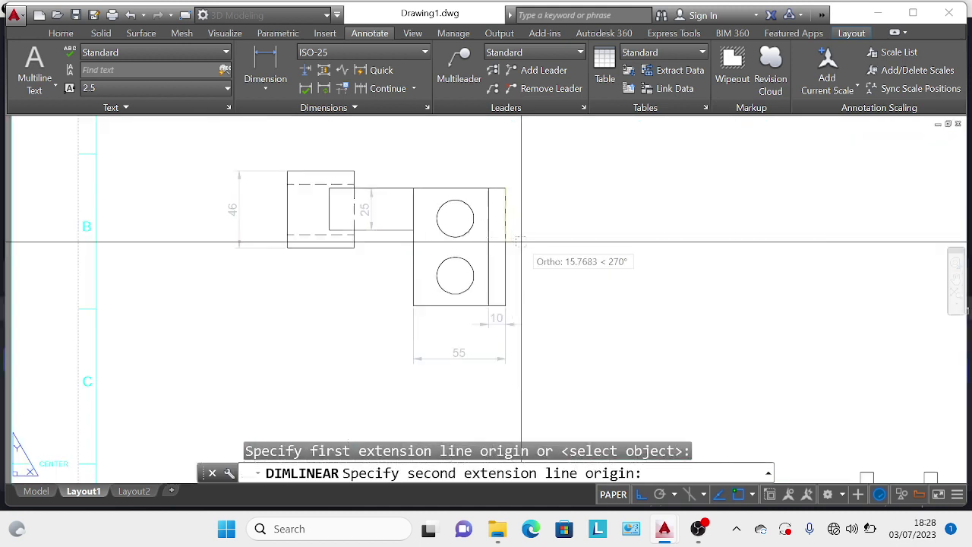
left_click(505, 309)
key("Escape")
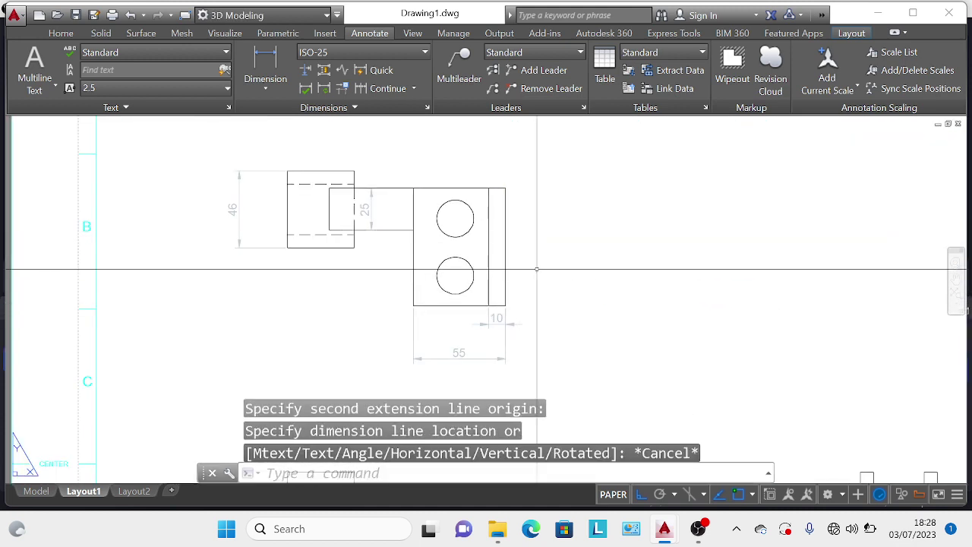
key("Escape")
key("Escape")
key("Escape")
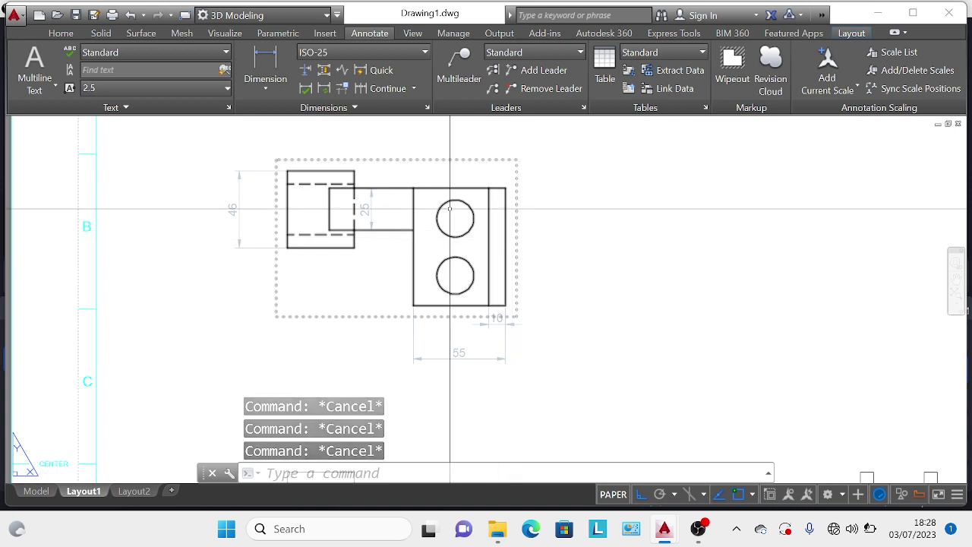
key("Return")
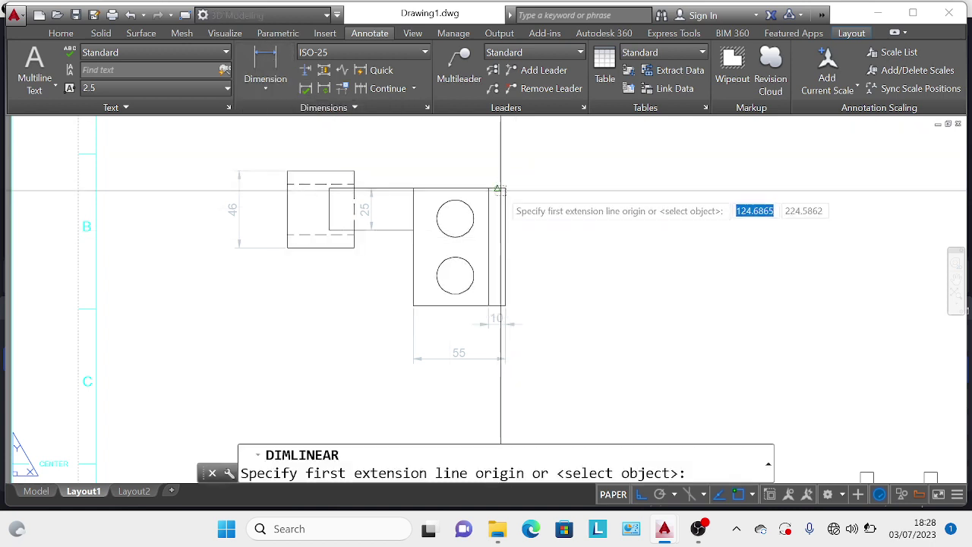
left_click(505, 188)
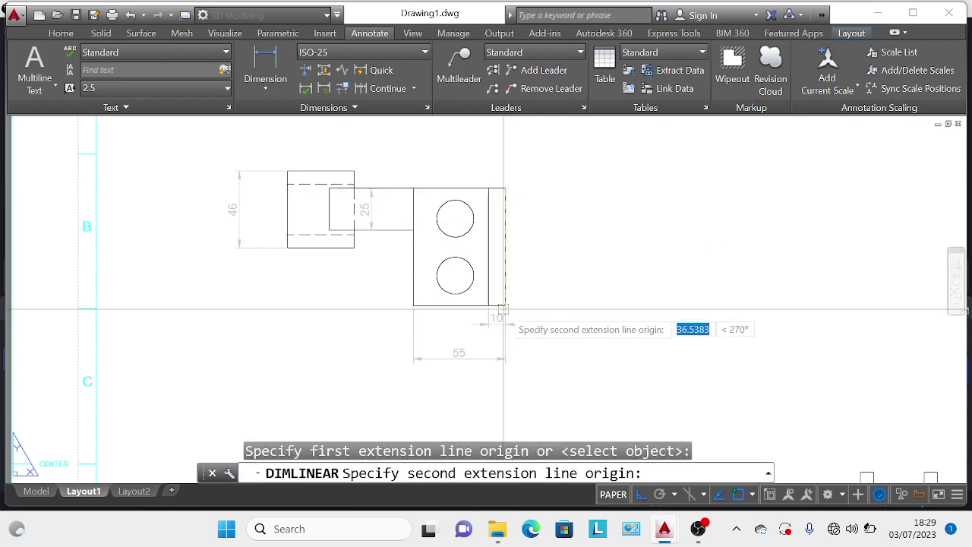
left_click(505, 305)
left_click(540, 287)
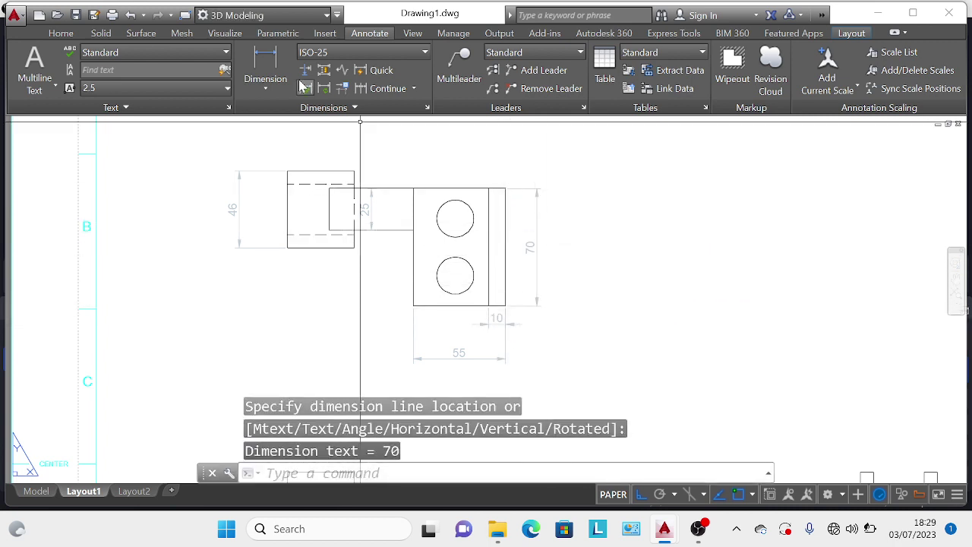
Step: Dimension the arm length (50) and the left block's height (30)
left_click(274, 64)
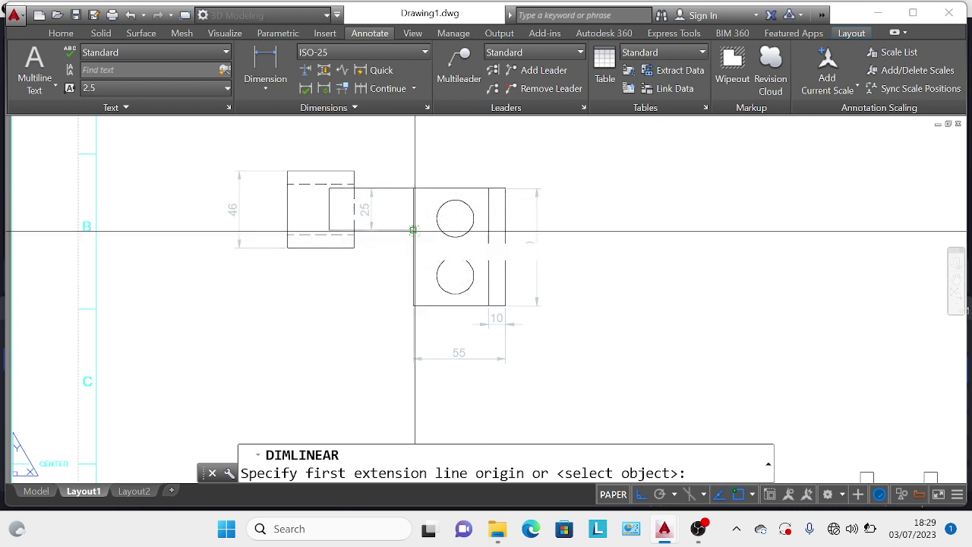
left_click(413, 229)
left_click(330, 230)
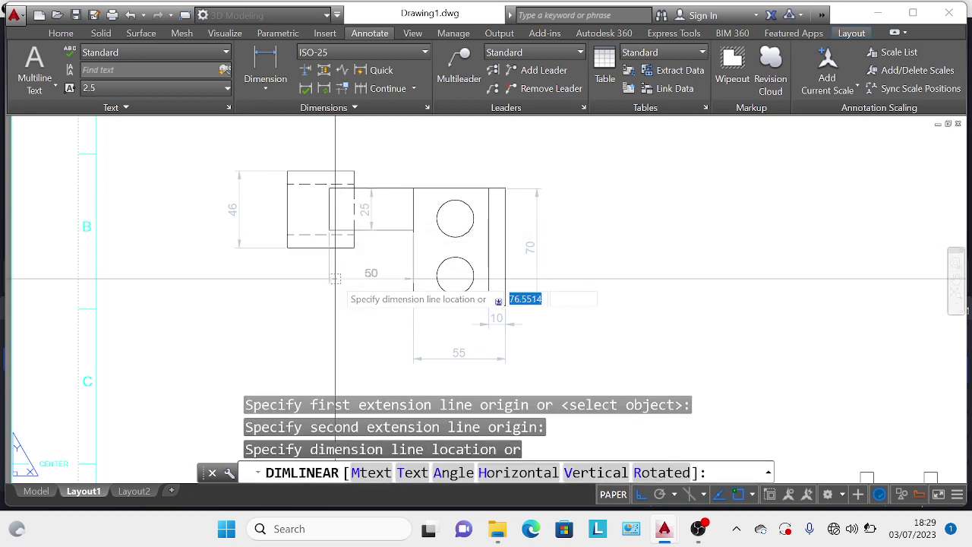
left_click(425, 279)
key("Return")
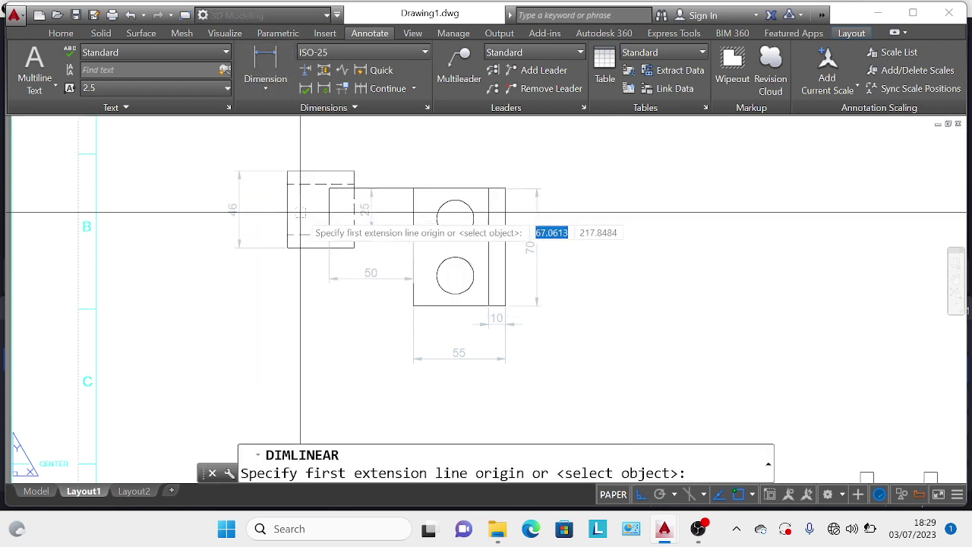
left_click(287, 172)
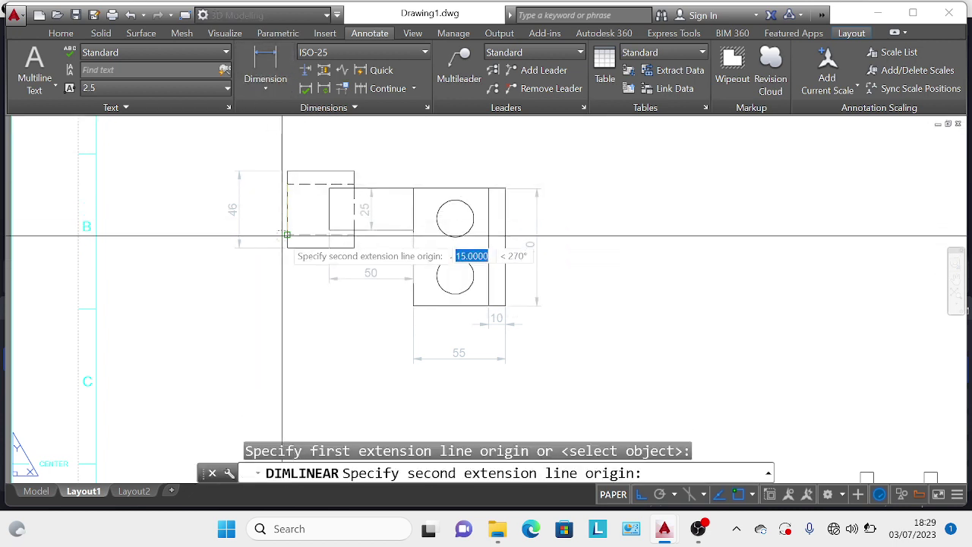
left_click(287, 235)
left_click(271, 220)
Step: Dimension the 40 width across the top of the front view's upper rectangle
scroll(271, 220, "down", 2)
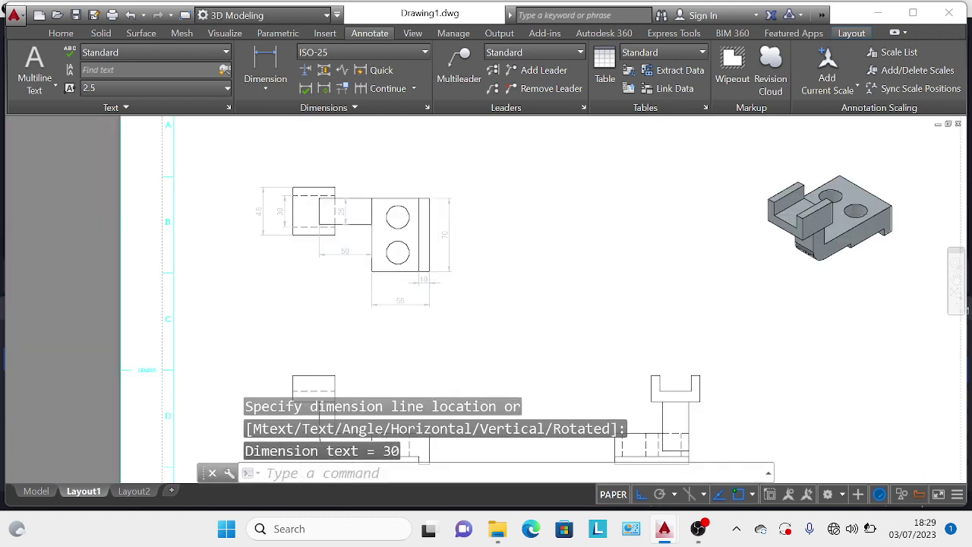
scroll(246, 155, "up", 2)
scroll(246, 156, "down", 2)
scroll(281, 220, "up", 2)
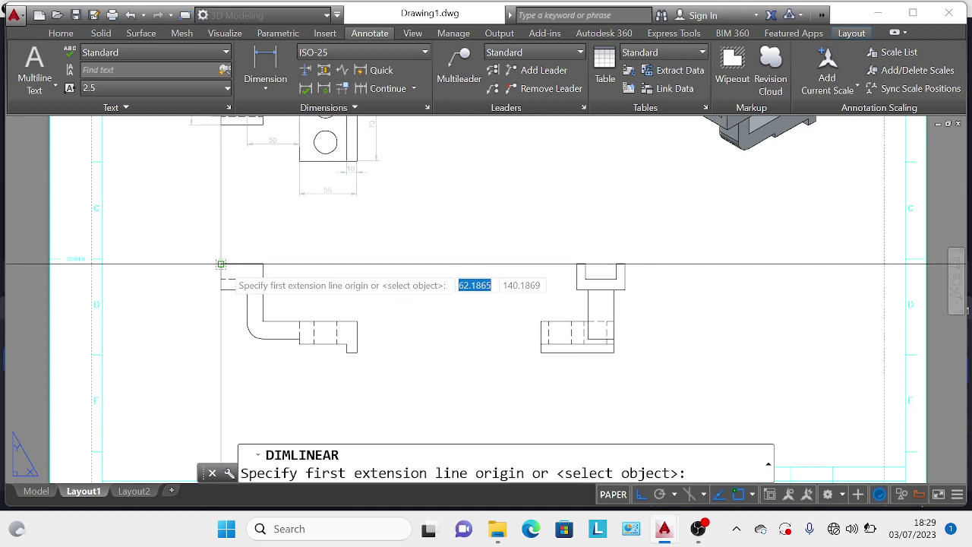
left_click(221, 264)
left_click(261, 263)
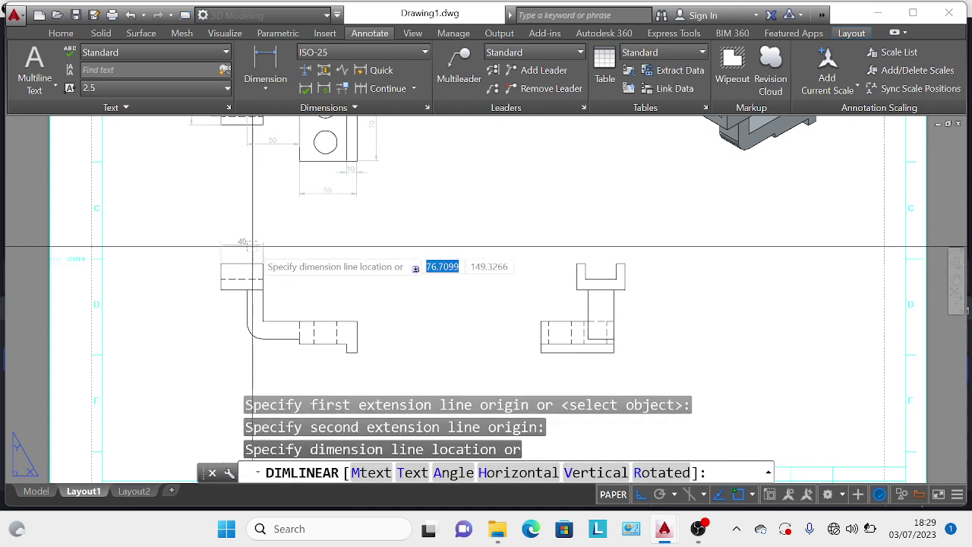
left_click(292, 245)
Step: Cancel a misplaced dimension and add the vertical 25 left of the upper rectangle
key("Return")
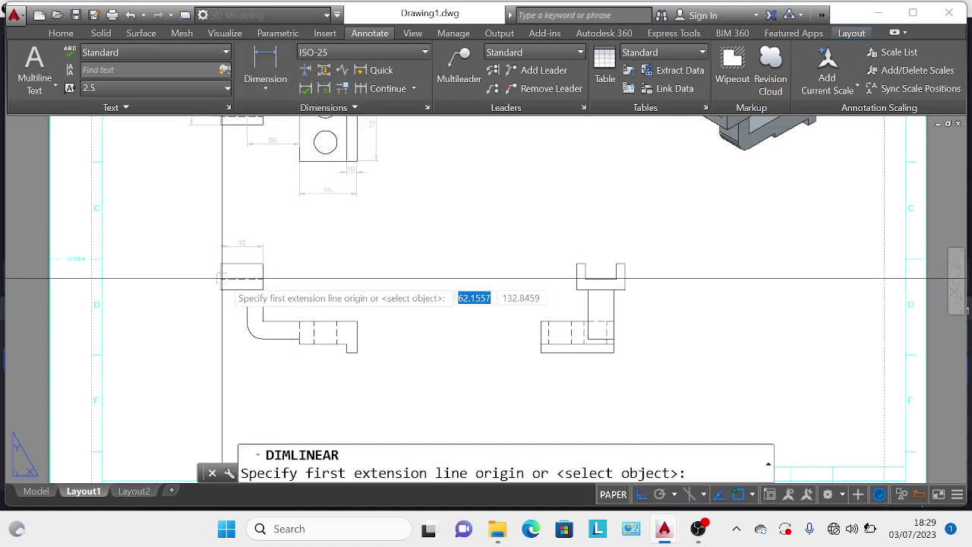
left_click(221, 263)
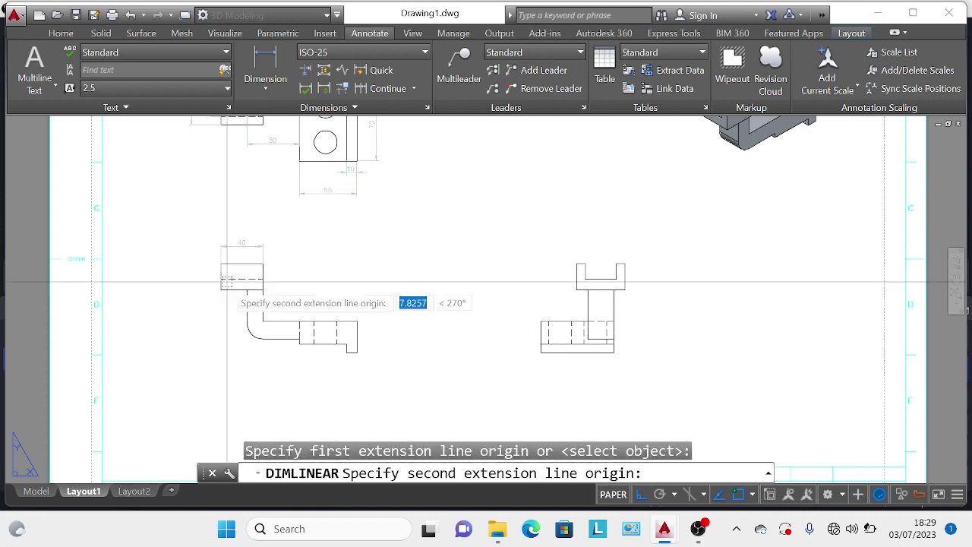
left_click(223, 283)
key("Escape")
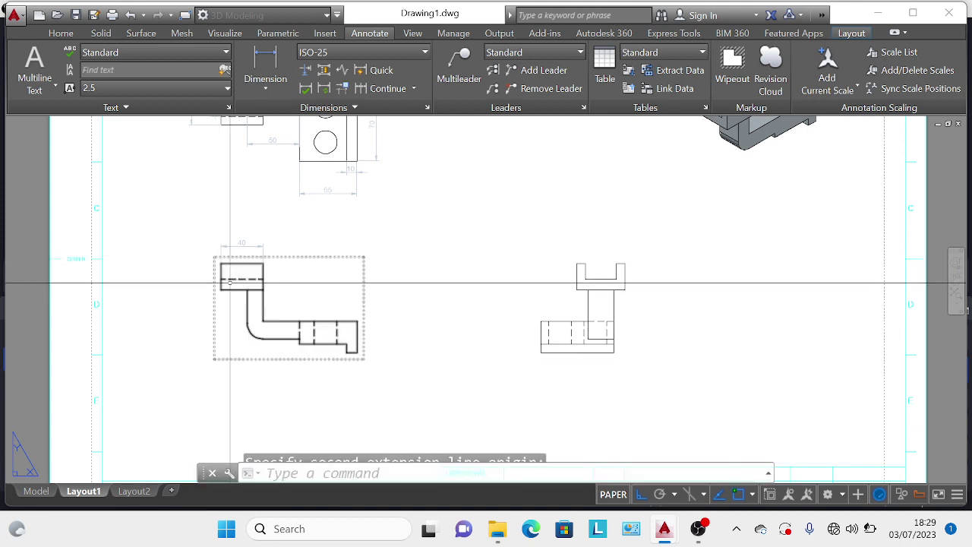
key("Return")
scroll(228, 300, "up", 4)
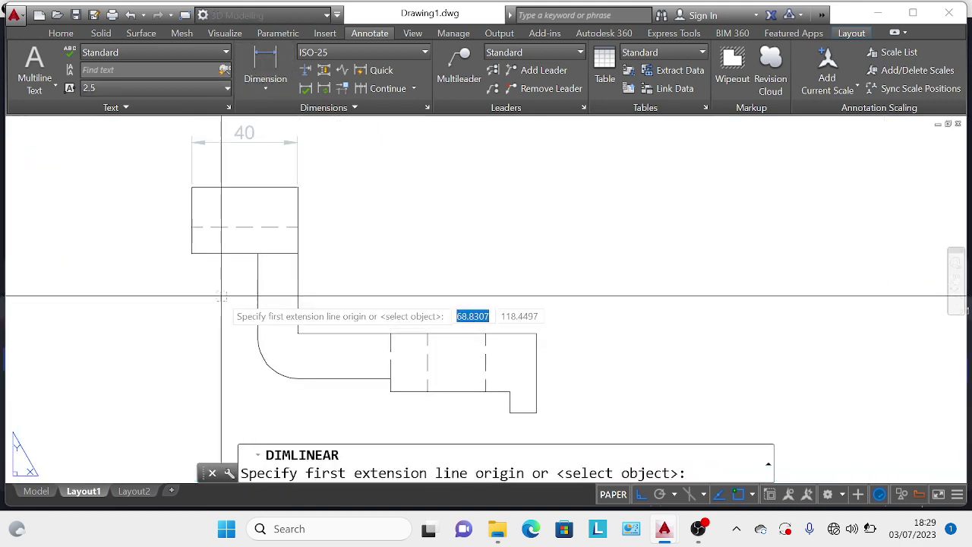
left_click(190, 252)
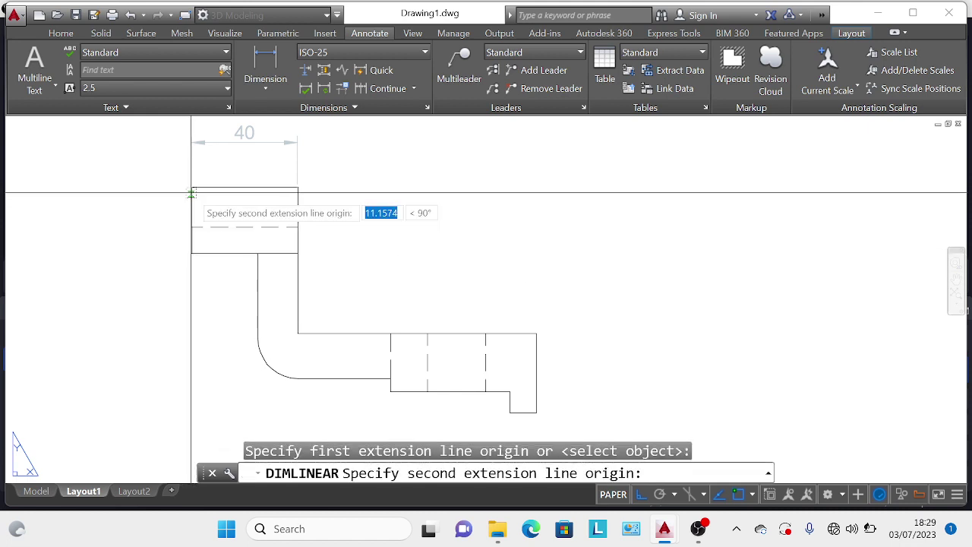
left_click(191, 188)
left_click(171, 224)
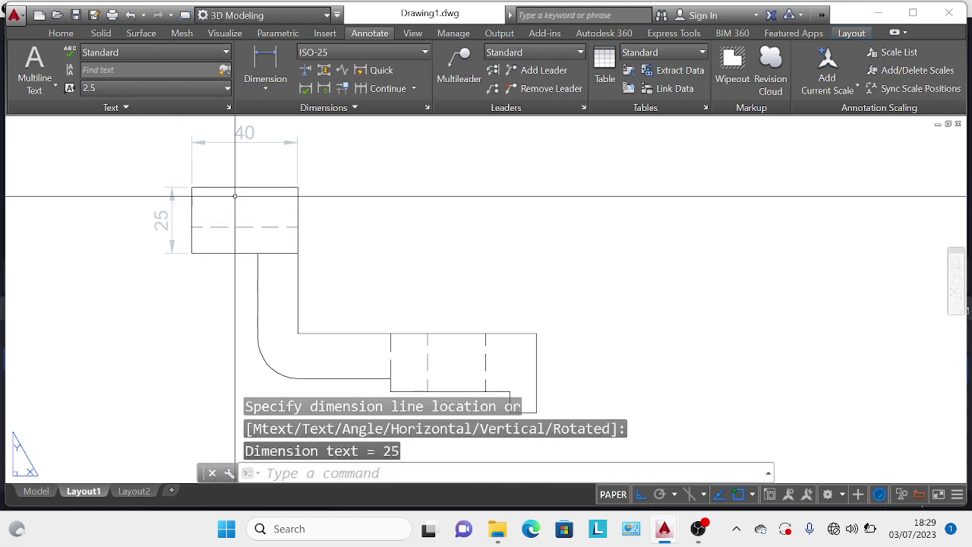
Step: Dimension the stem with a 15 width above it and a vertical 30 beside it
left_click(258, 61)
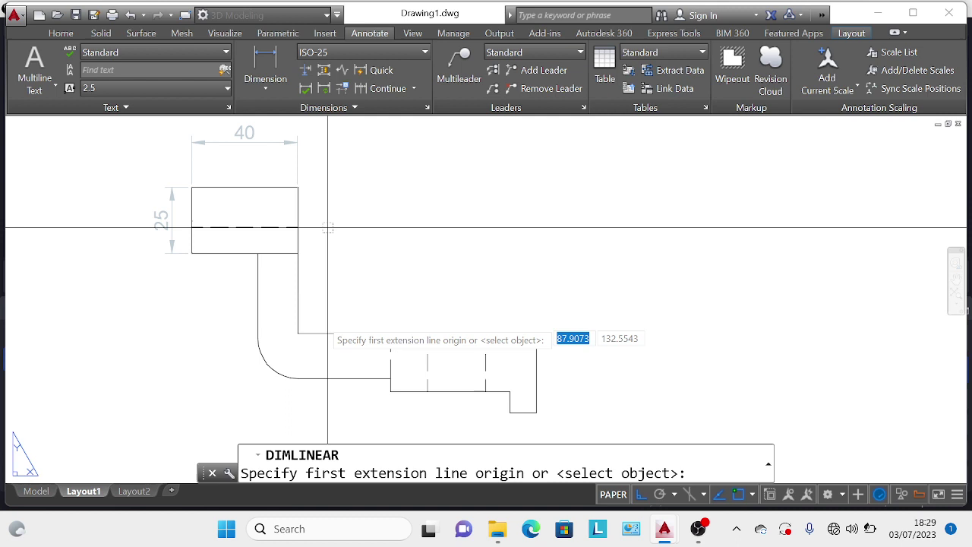
left_click(298, 304)
left_click(258, 304)
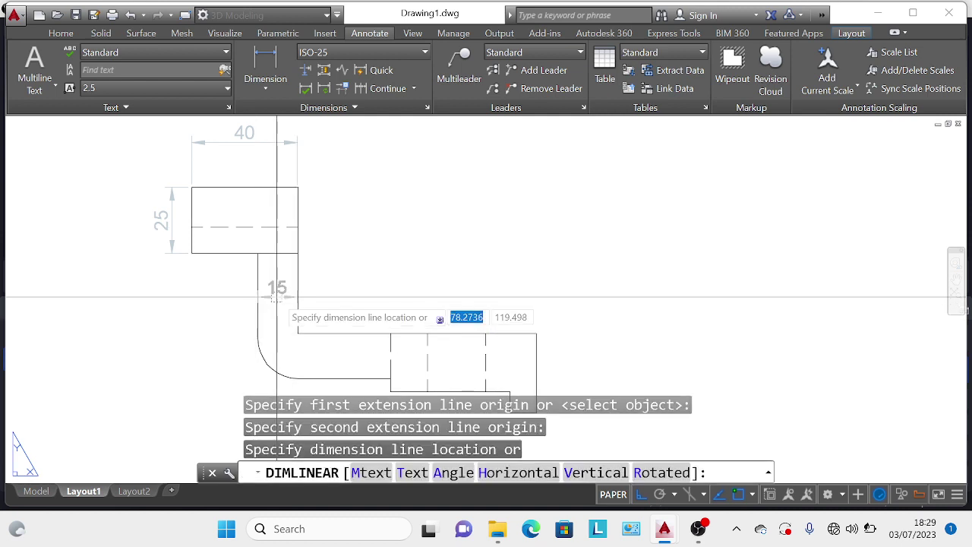
left_click(280, 296)
left_click(262, 66)
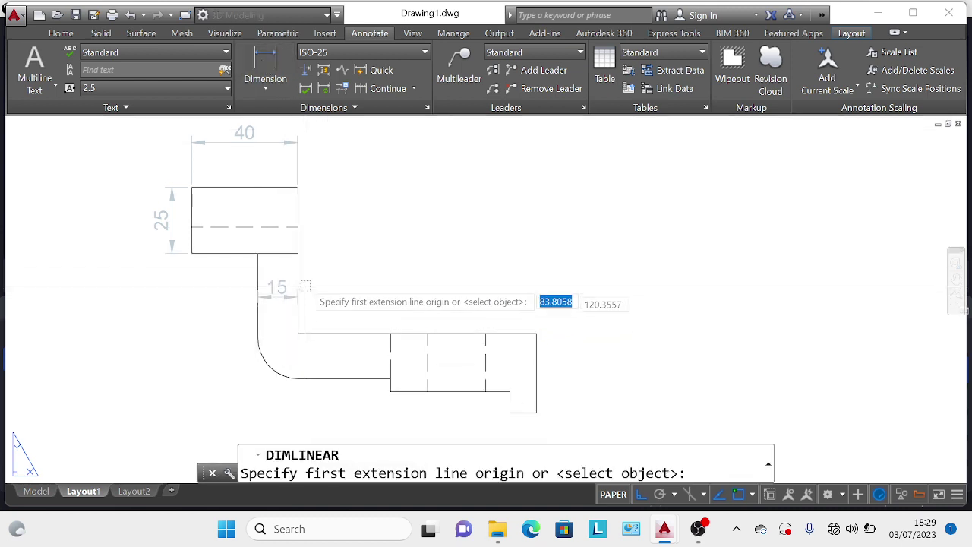
left_click(298, 252)
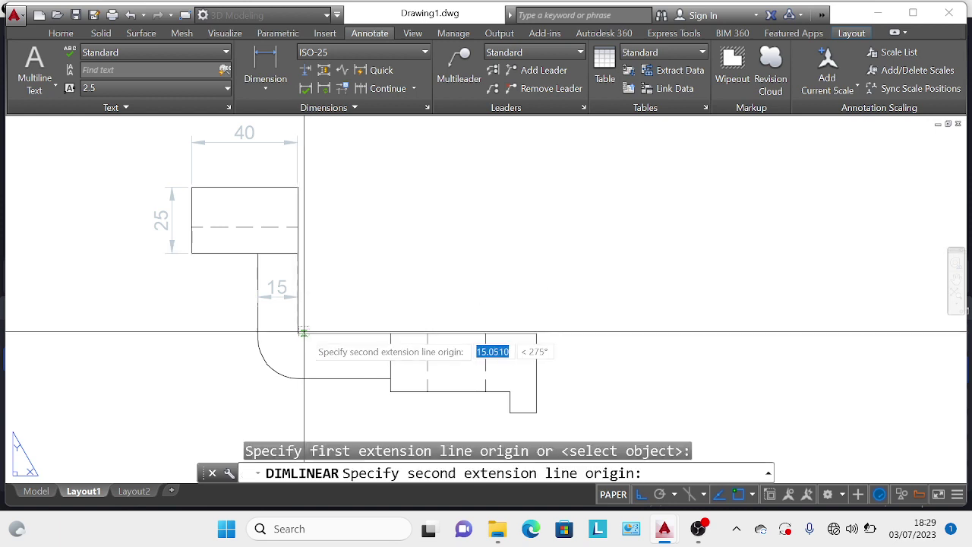
left_click(297, 332)
left_click(326, 310)
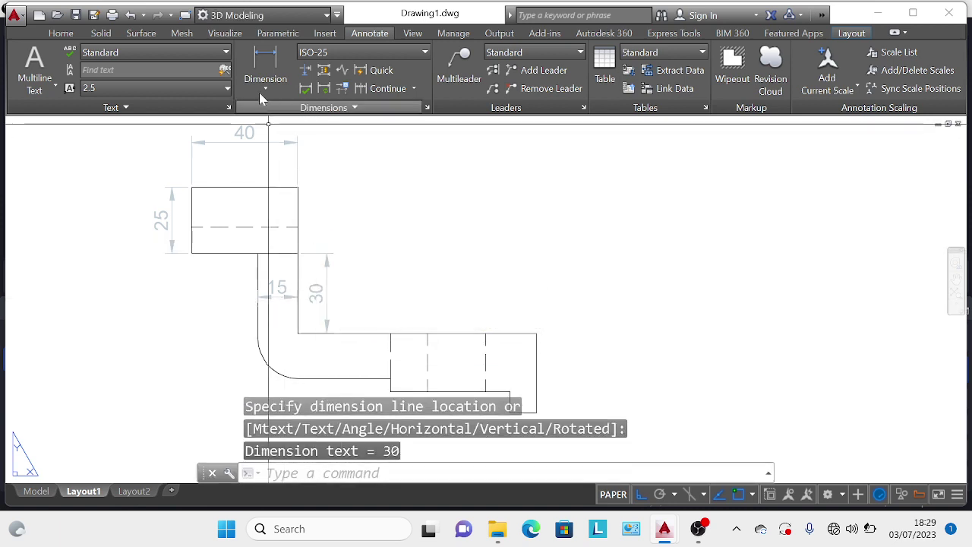
Step: Begin a linear dimension across the lower step's two corners, panning to show it
left_click(263, 68)
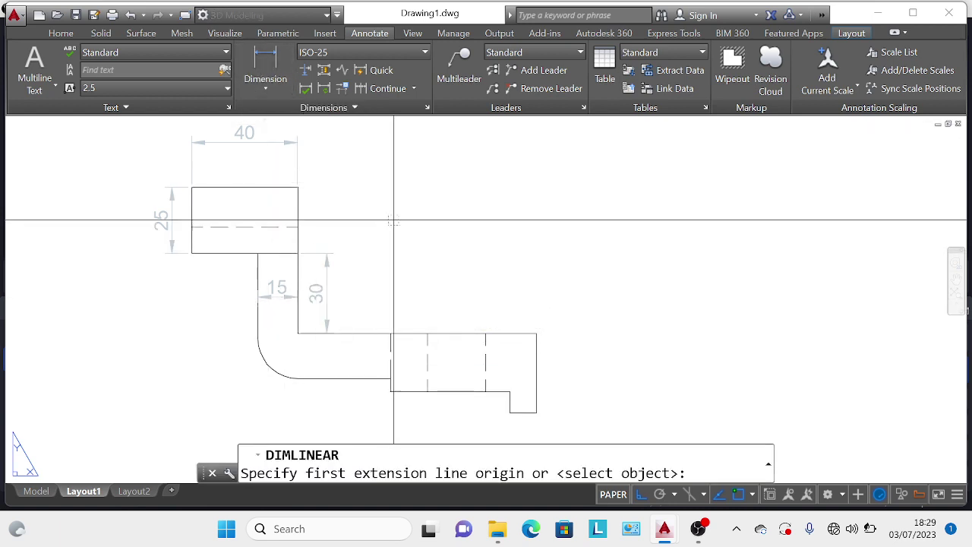
left_click(536, 412)
left_click(511, 413)
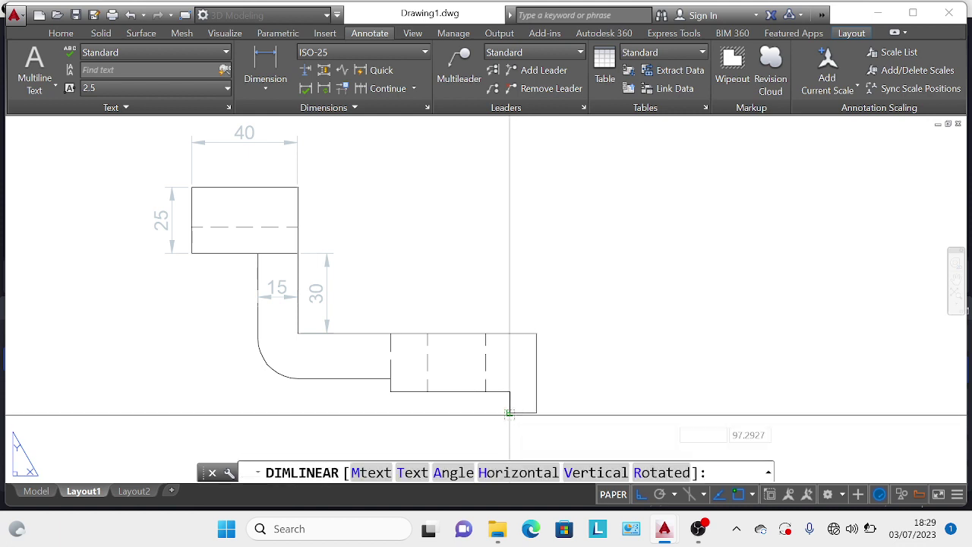
middle_click_drag(524, 486, 529, 374)
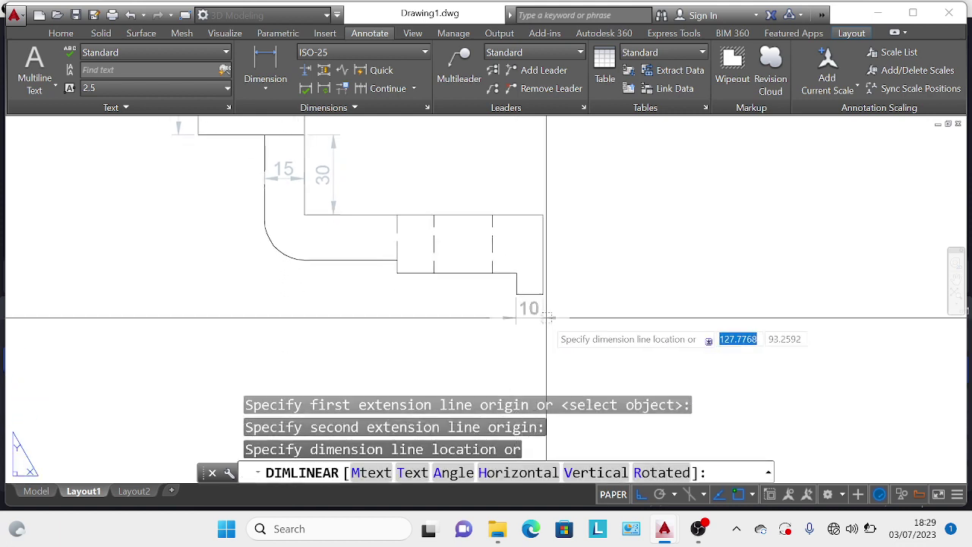
Step: Place the 10 dimension below the step and a vertical 30 right of the part
left_click(529, 331)
key("Return")
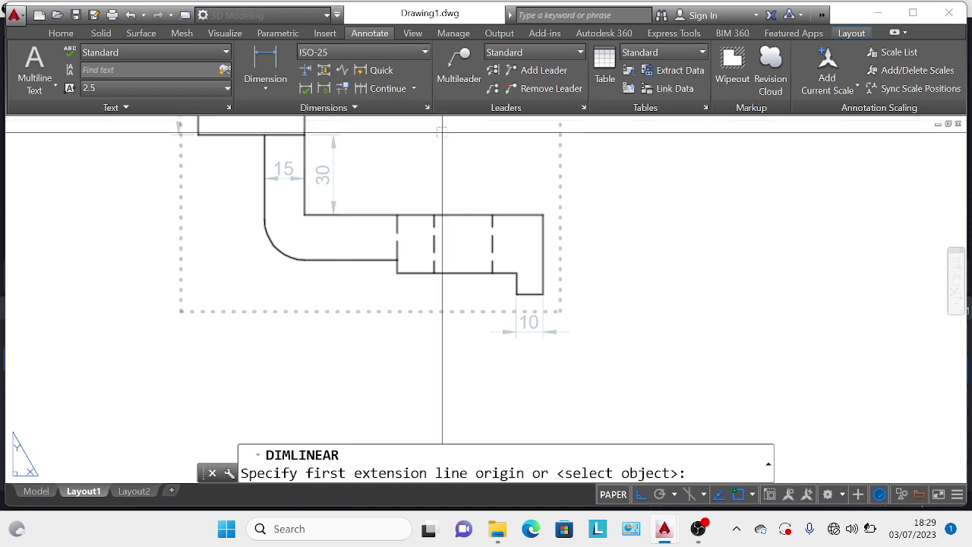
left_click(537, 294)
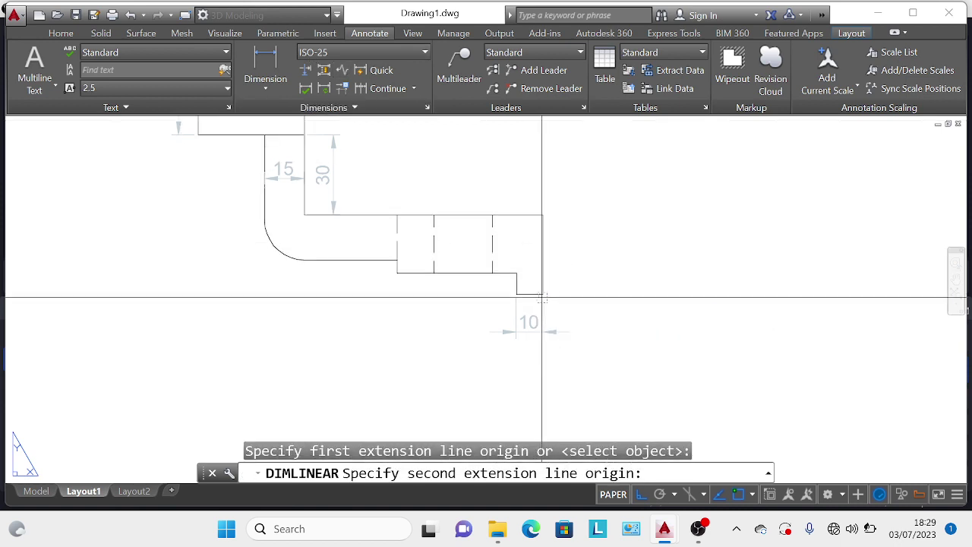
left_click(265, 72)
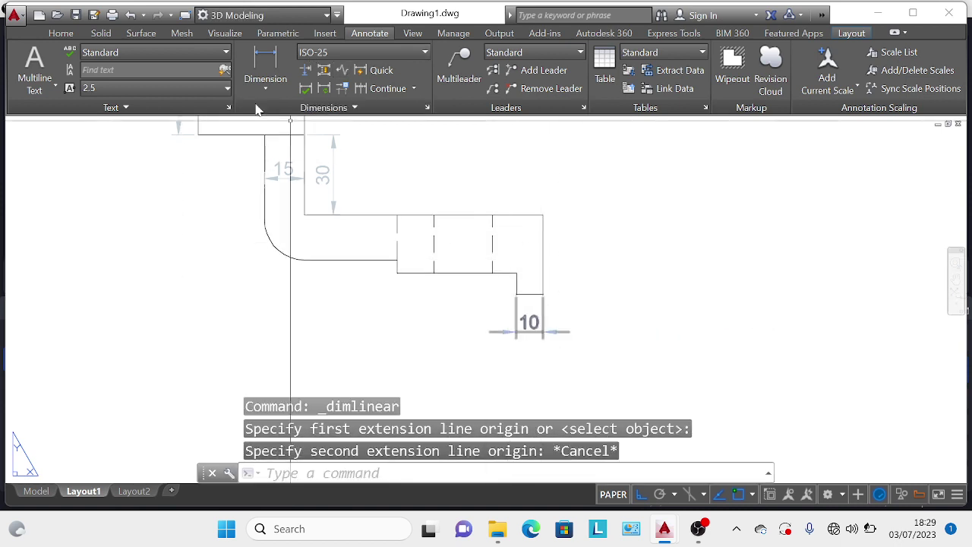
left_click(543, 215)
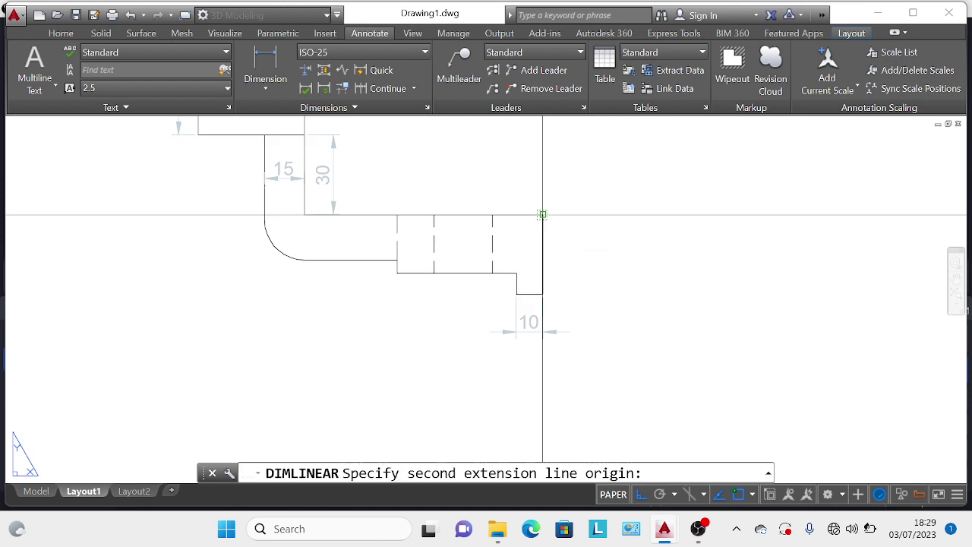
left_click(543, 293)
left_click(560, 281)
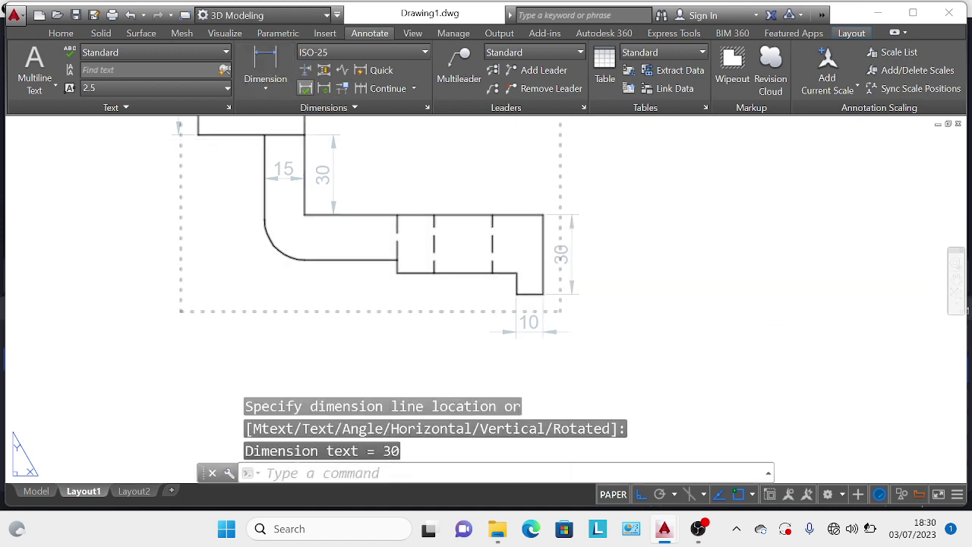
Step: Add the 45 length below the part, cancelling an unwanted 23.25 dimension
key("space")
left_click(492, 273)
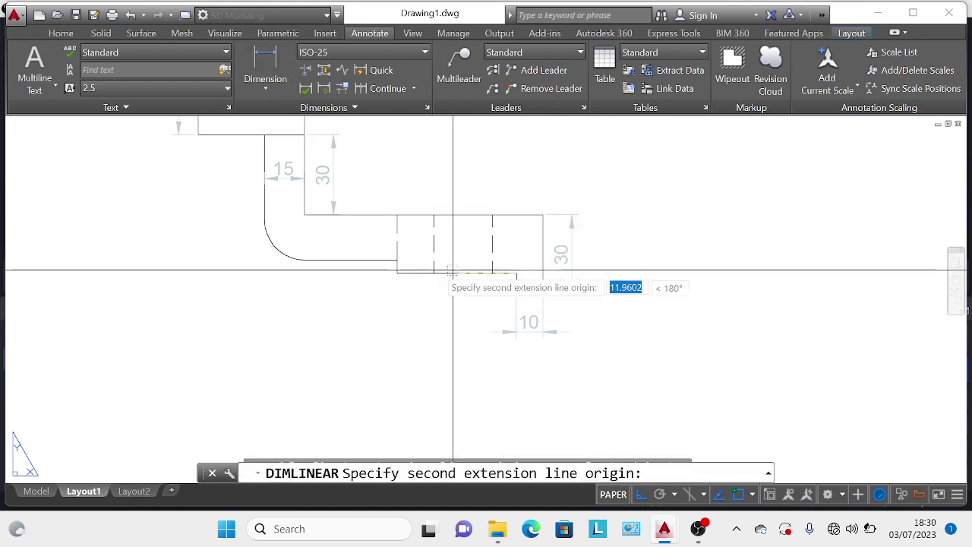
left_click(396, 273)
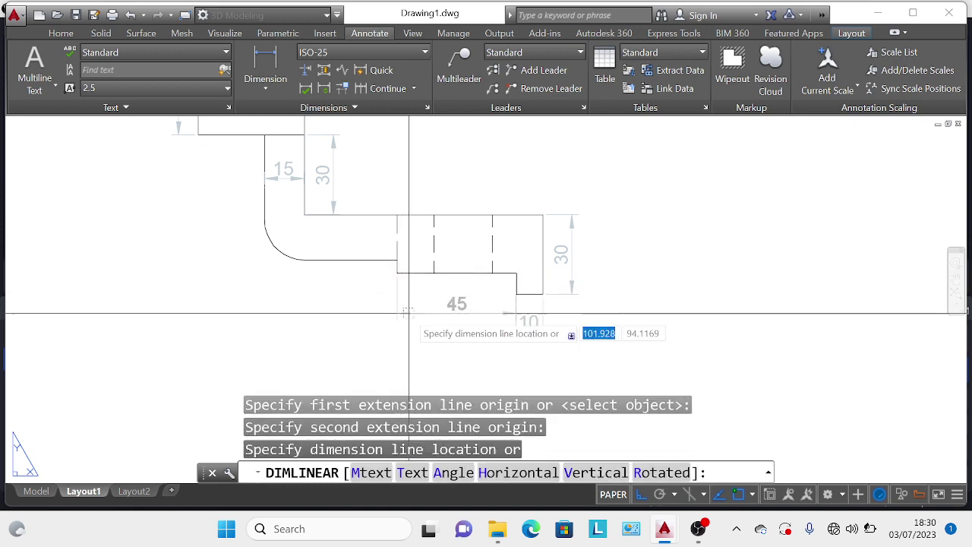
left_click(389, 334)
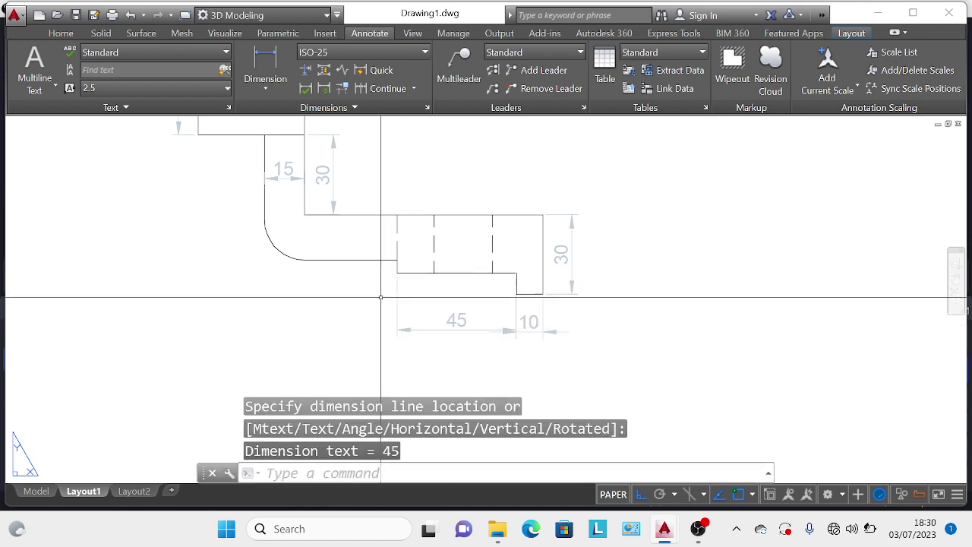
left_click(266, 59)
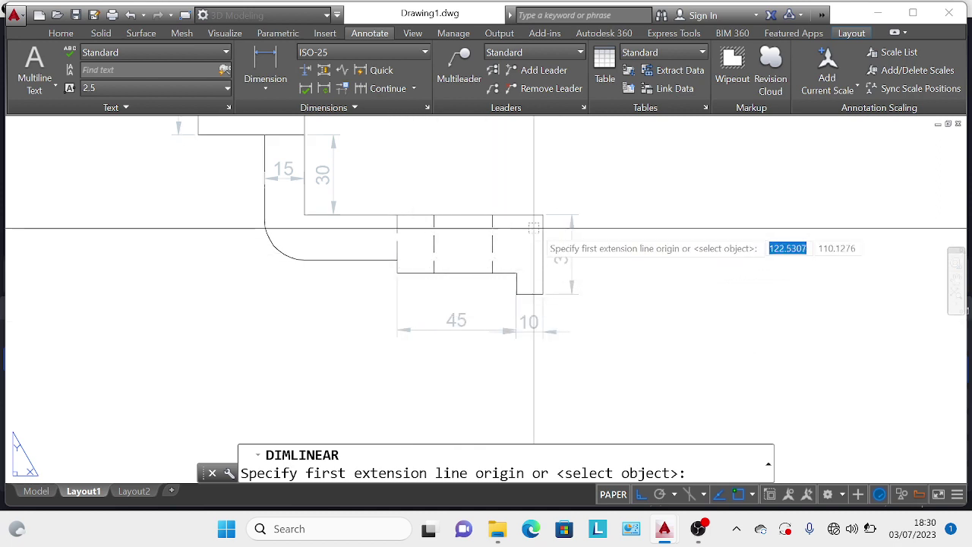
left_click(516, 276)
left_click(516, 214)
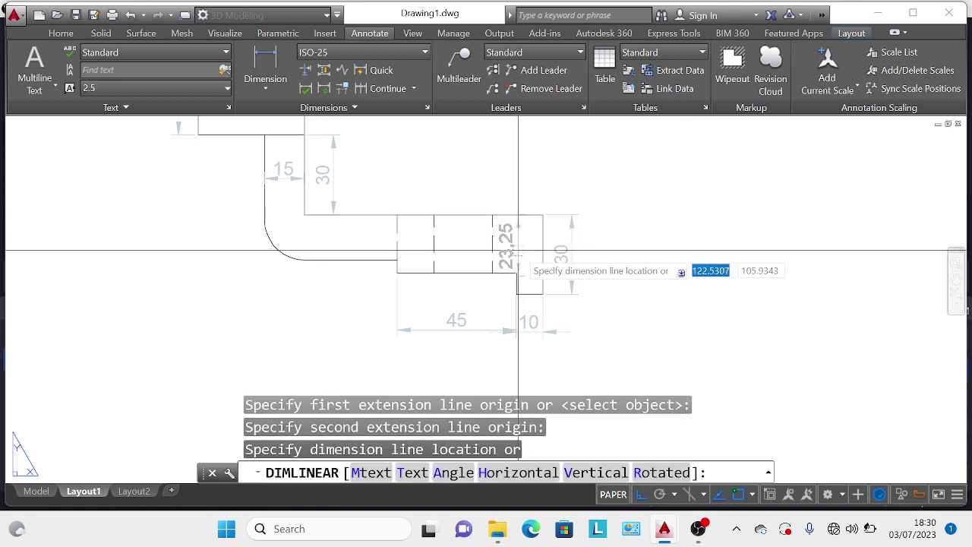
key("Escape")
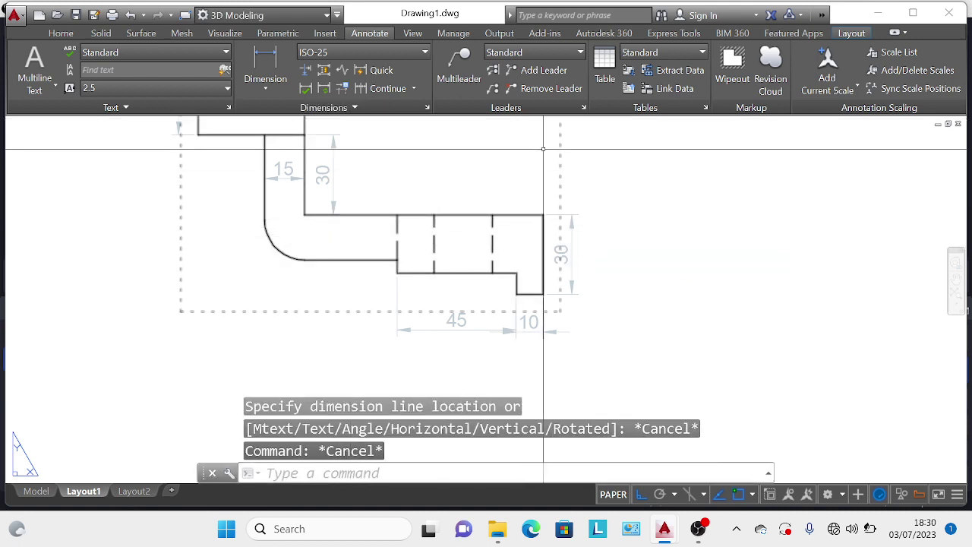
scroll(562, 182, "down", 2)
Step: Dimension the 30 gap between the side view's uprights
middle_click_drag(562, 183, 466, 324)
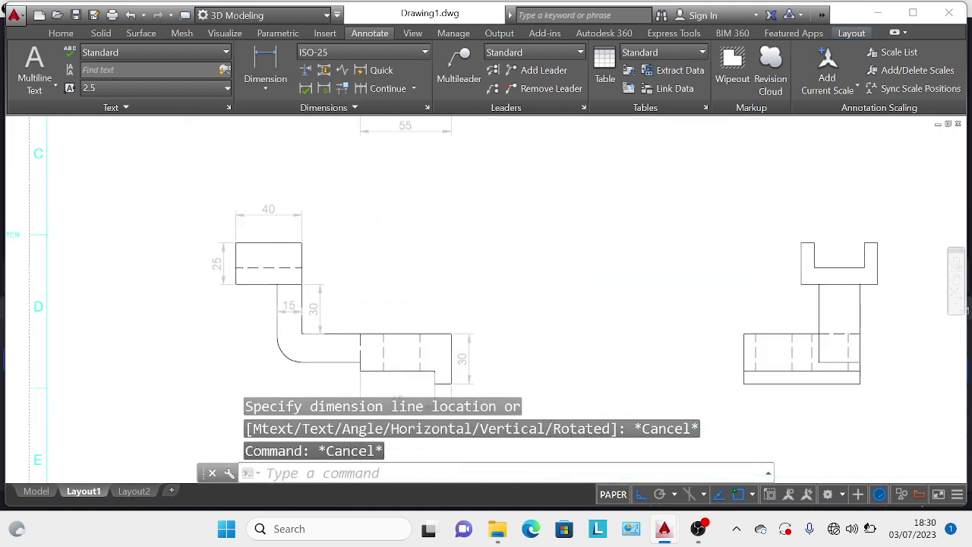
left_click(271, 81)
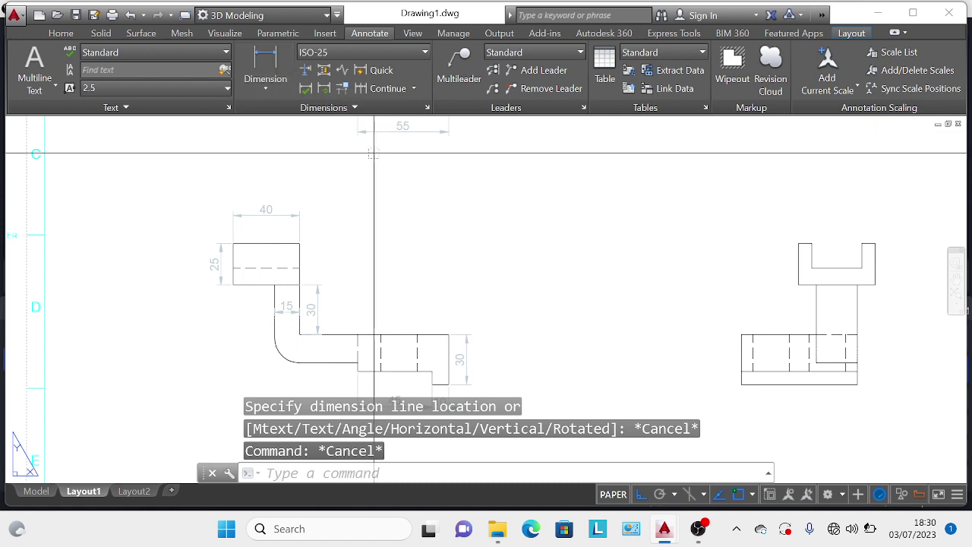
left_click(812, 244)
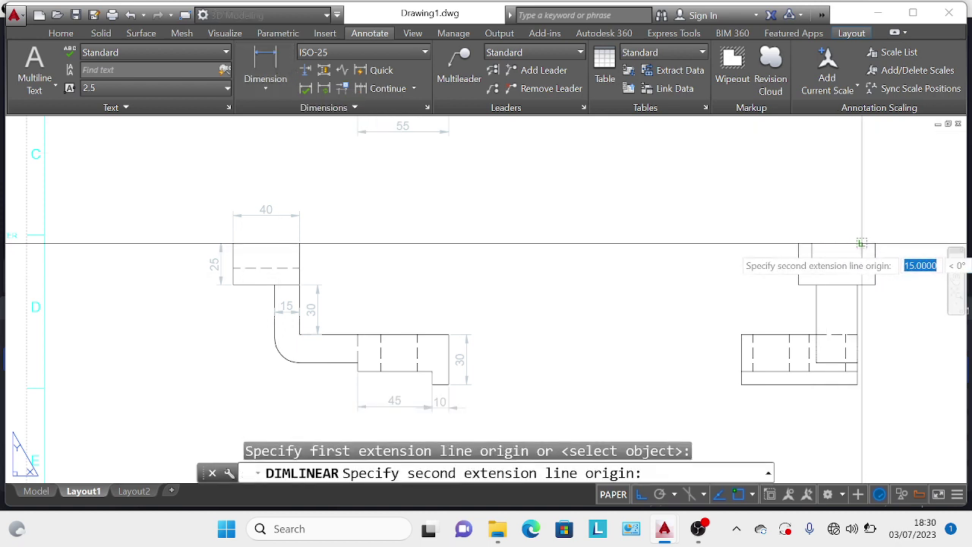
left_click(862, 243)
left_click(835, 229)
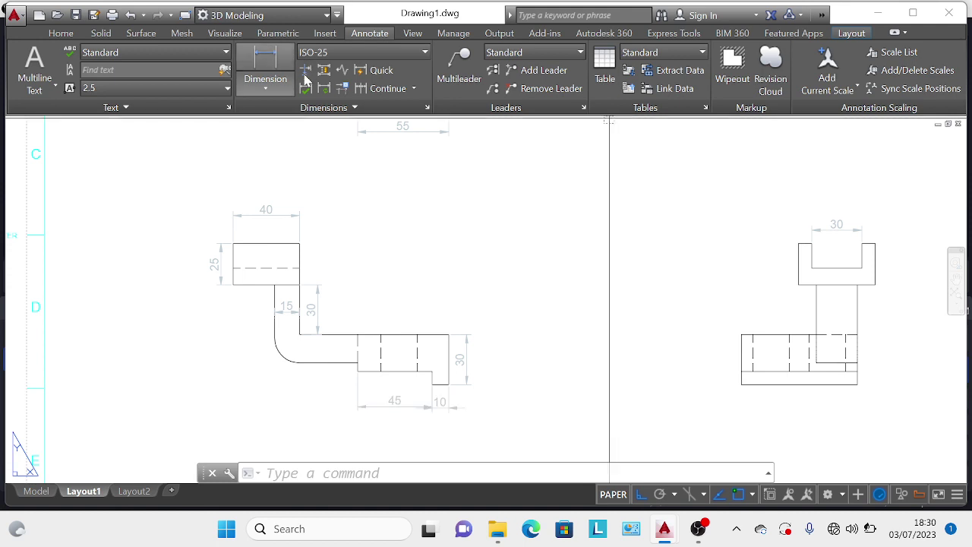
Step: Add the 15 notch depth and the 8 width of the left upright
left_click(265, 67)
scroll(816, 230, "up", 2)
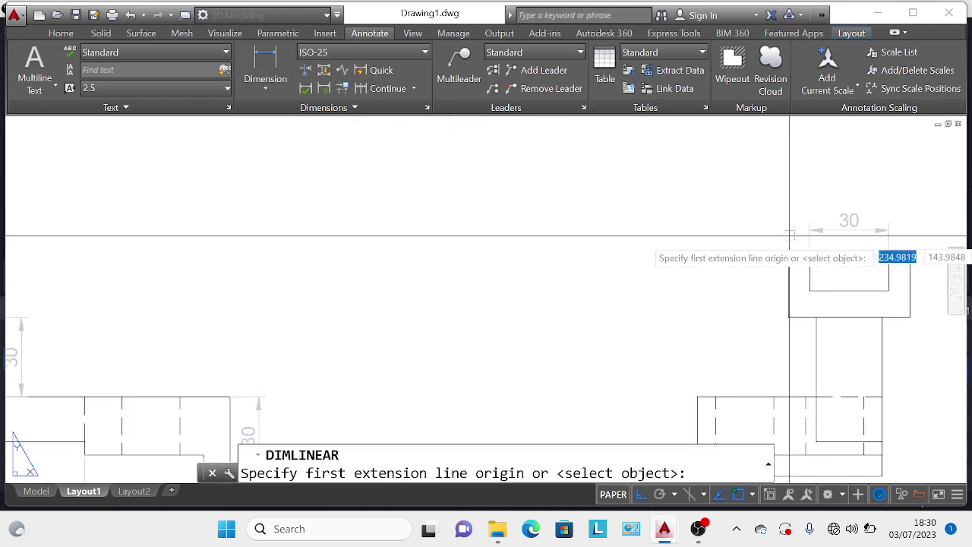
left_click(809, 291)
left_click(810, 252)
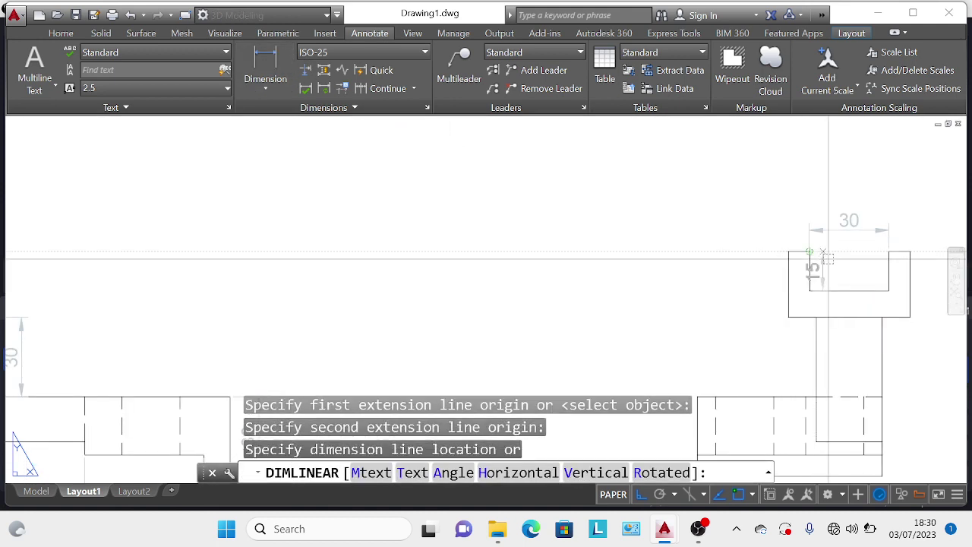
left_click(835, 270)
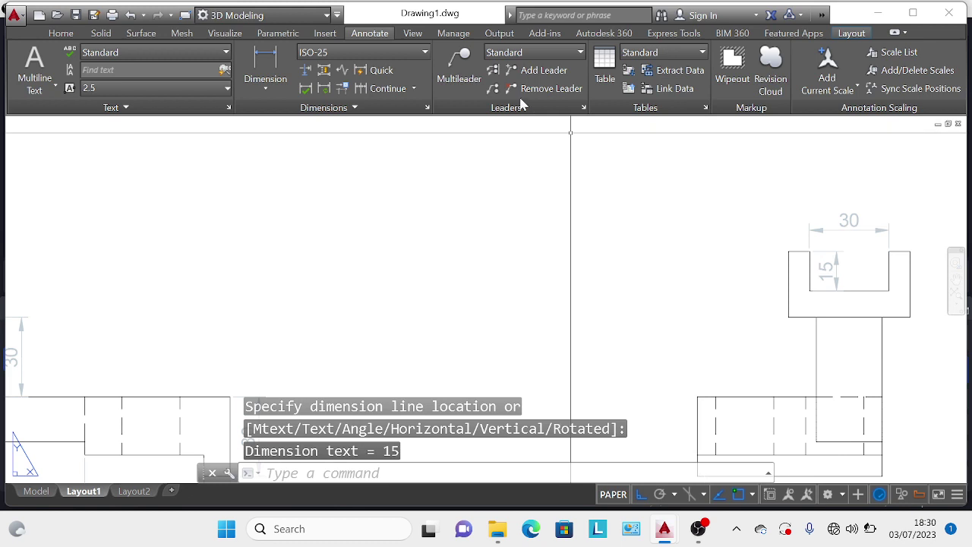
left_click(273, 69)
left_click(794, 253)
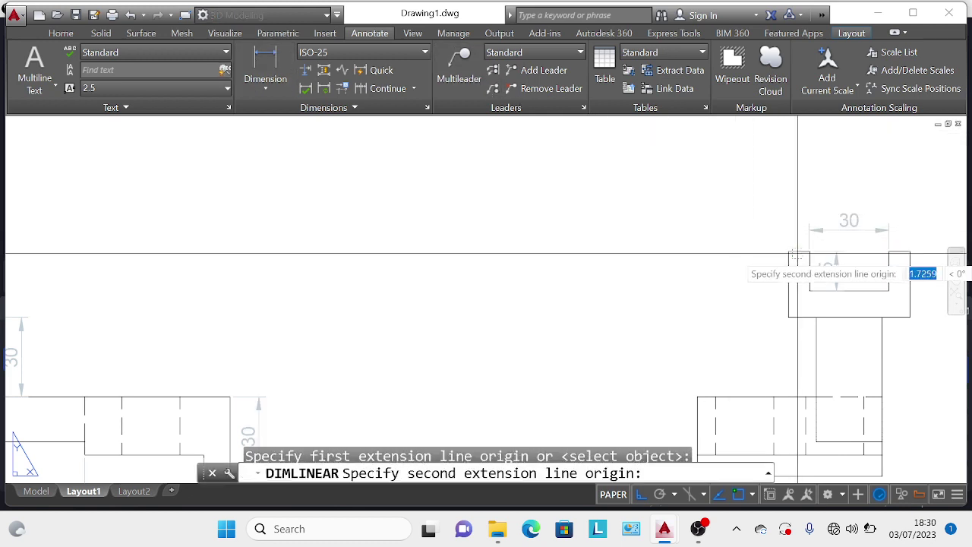
left_click(809, 251)
left_click(782, 230)
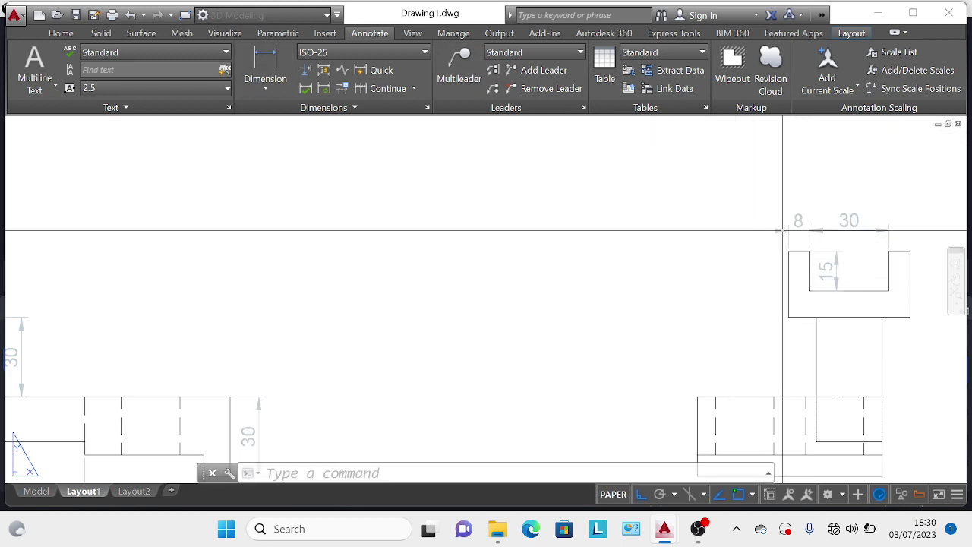
Step: Add a vertical 25 dimension on the left of the side view
left_click(259, 54)
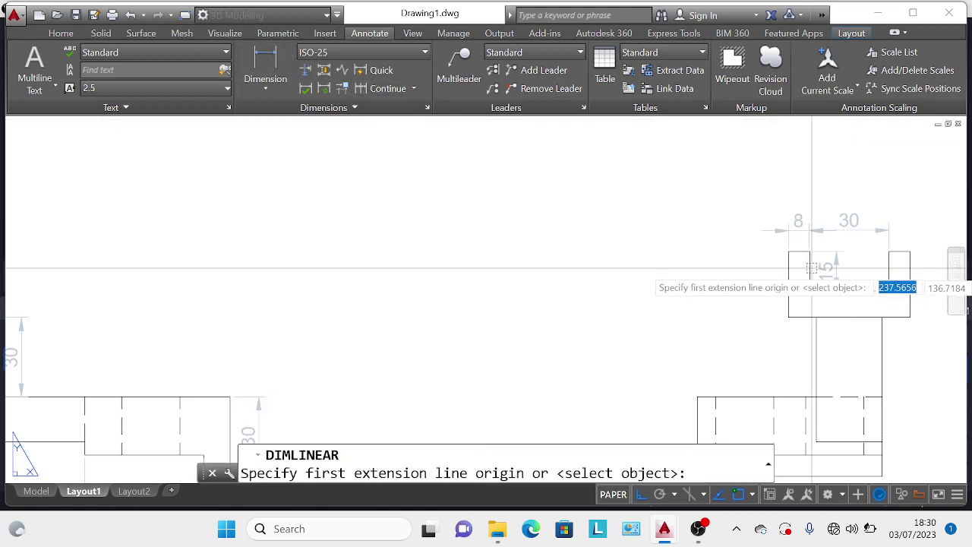
left_click(788, 253)
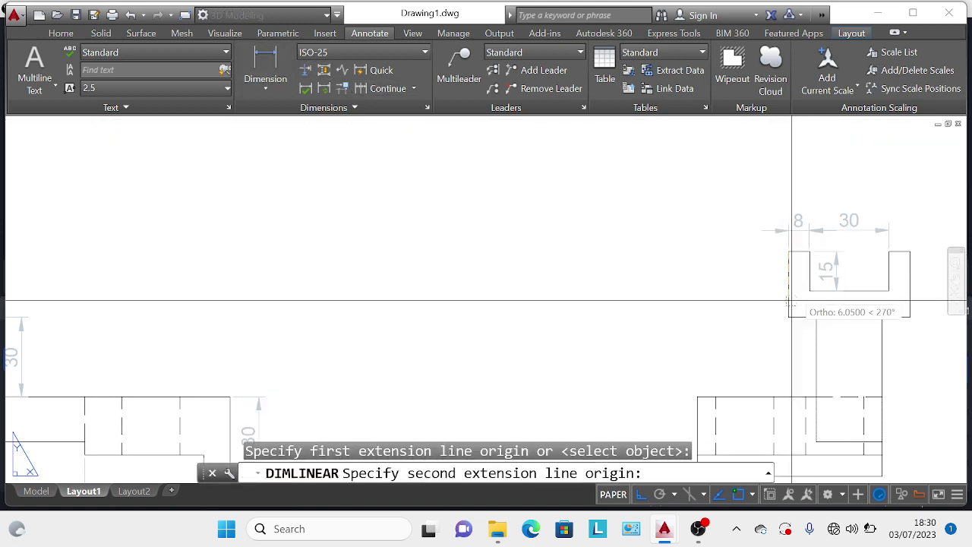
left_click(788, 317)
left_click(727, 283)
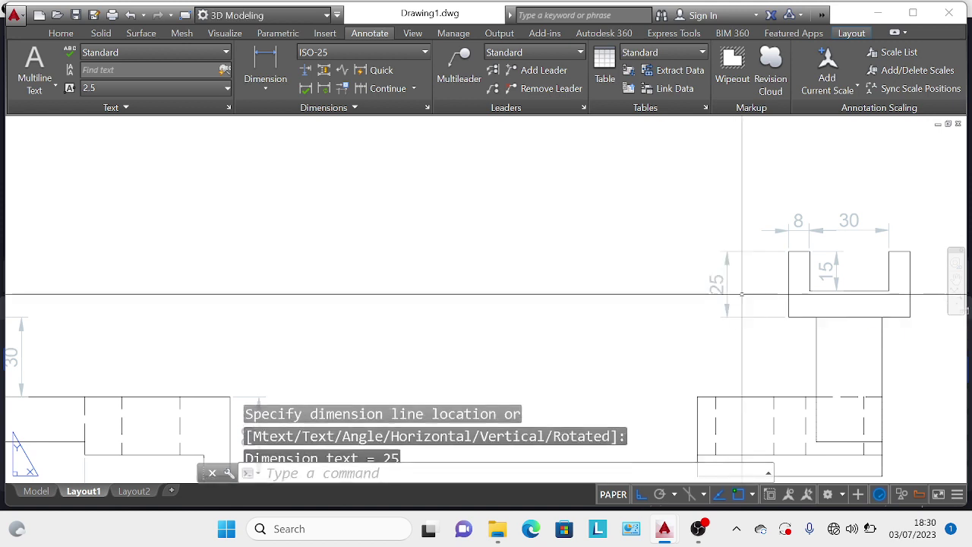
Step: Dimension the part's 70 overall width below its bottom edge
left_click(262, 57)
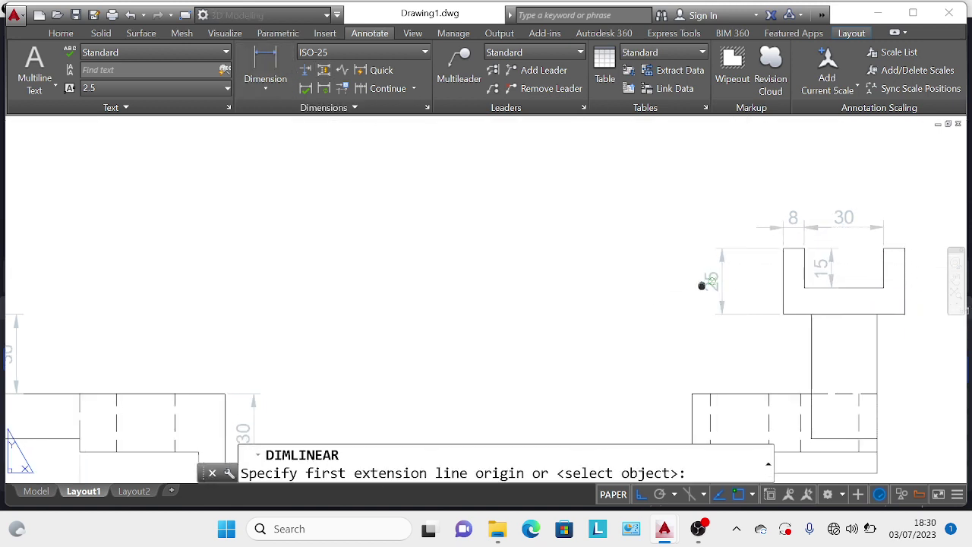
middle_click_drag(705, 282, 597, 261)
left_click(544, 407)
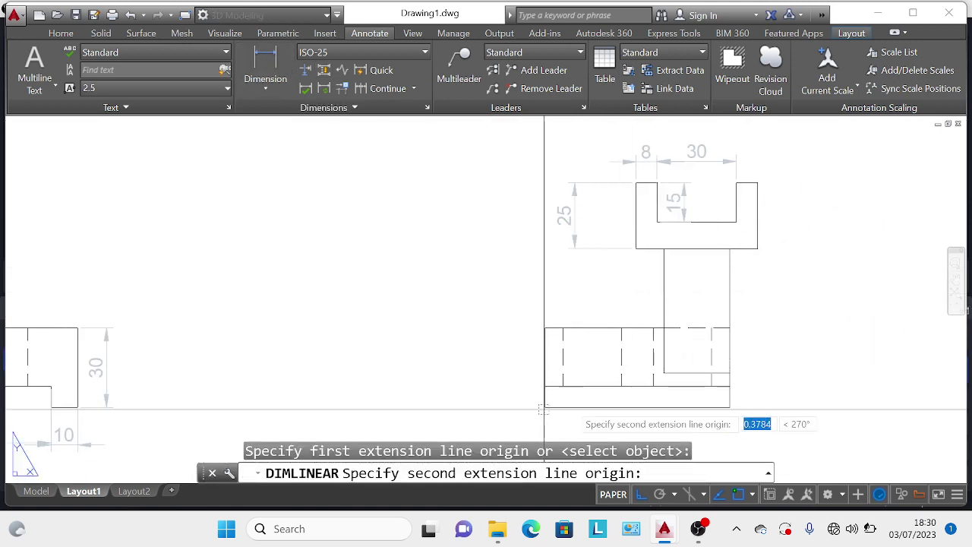
left_click(729, 407)
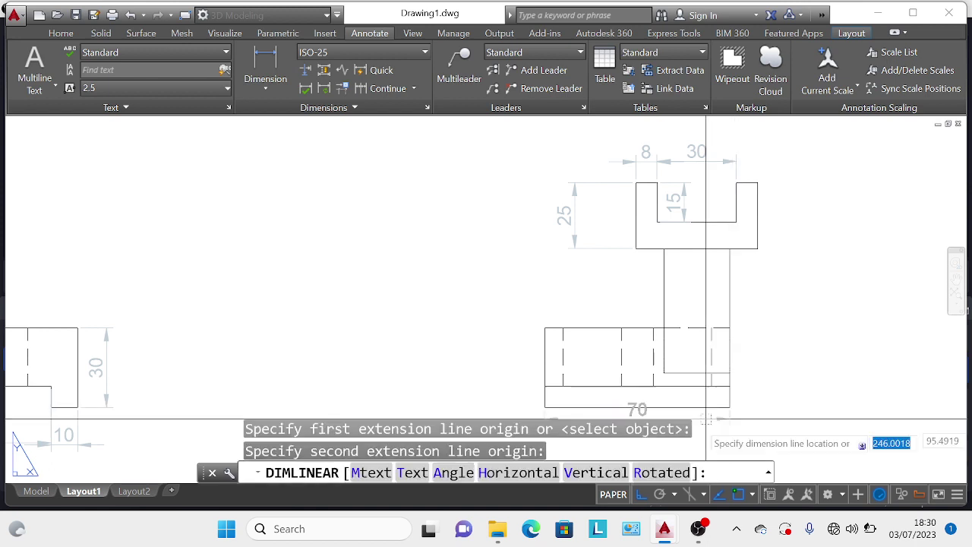
left_click(721, 432)
scroll(719, 323, "down", 2)
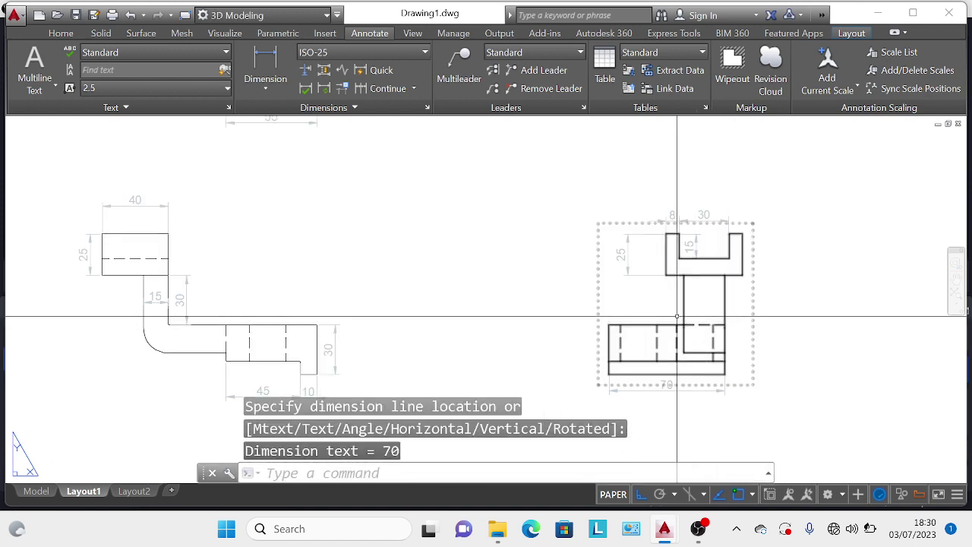
Step: Add stacked vertical 8 and 22 heights on the base's left side
left_click(258, 64)
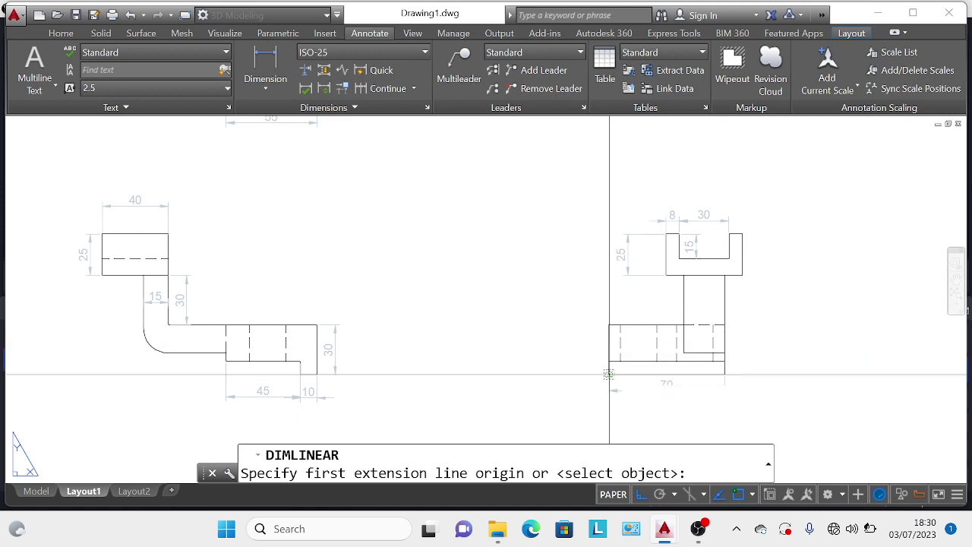
scroll(608, 376, "up", 4)
left_click(607, 363)
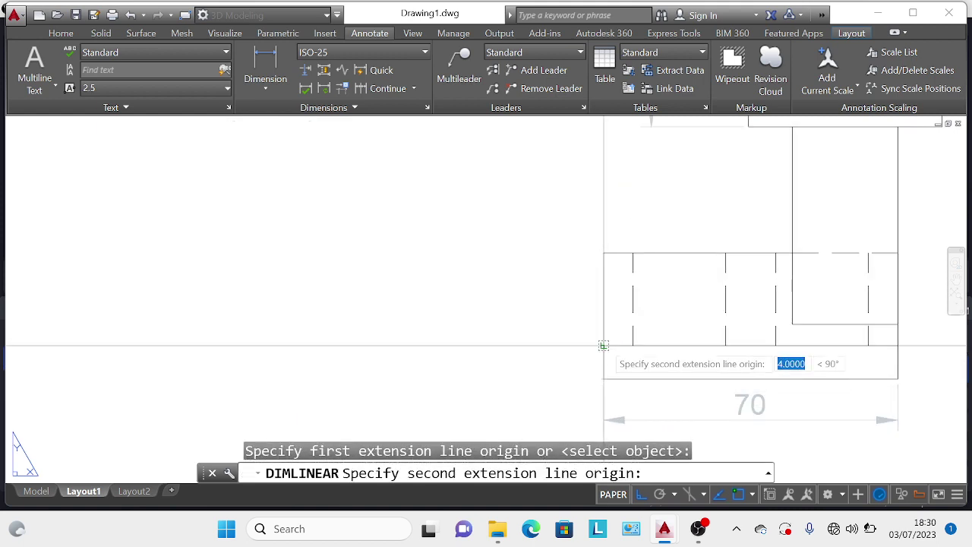
left_click(604, 346)
left_click(578, 362)
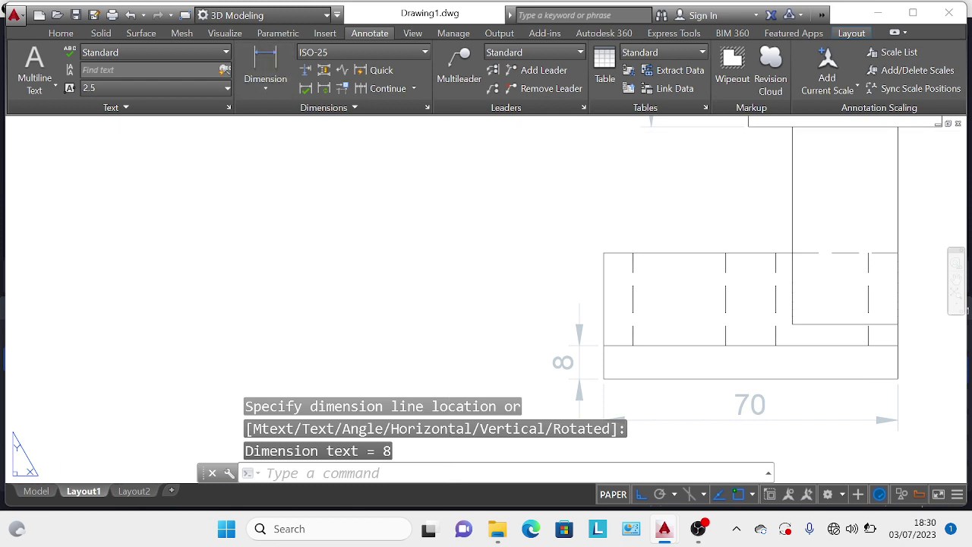
key("Return")
left_click(605, 345)
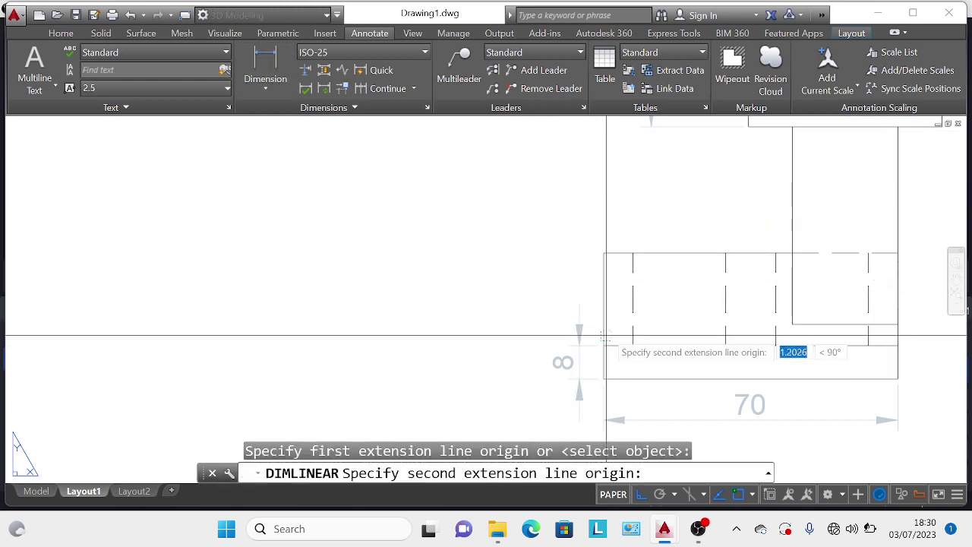
left_click(604, 253)
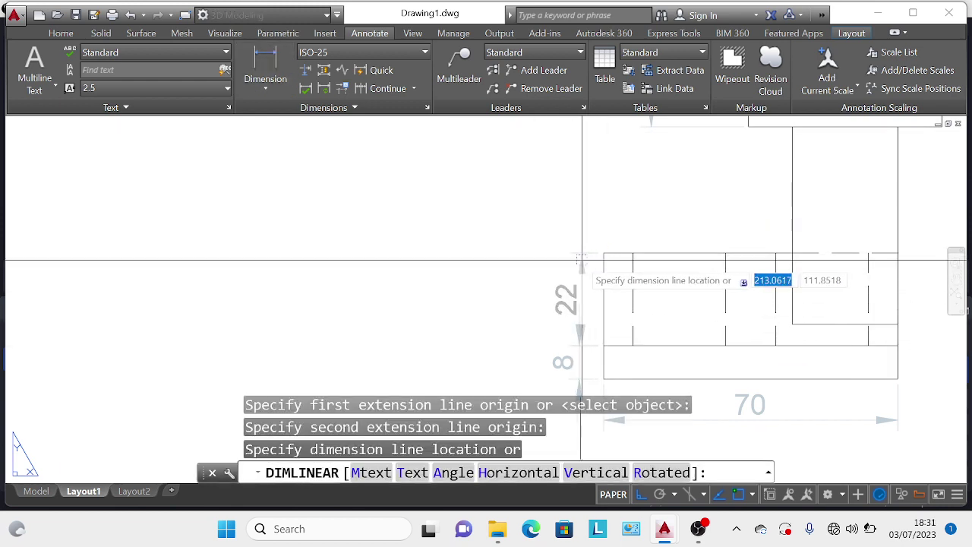
left_click(579, 260)
scroll(371, 189, "down", 2)
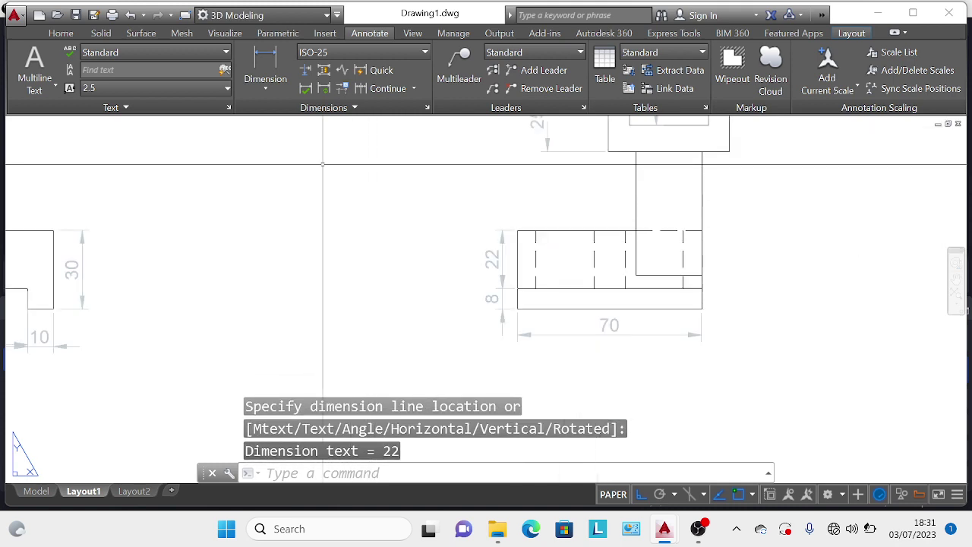
left_click(258, 66)
left_click(265, 88)
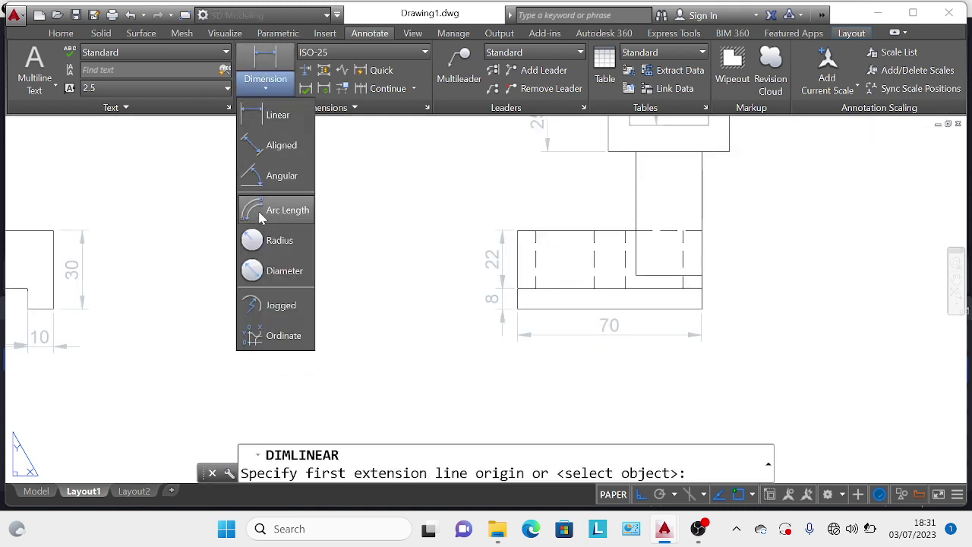
Step: Dimension the lower hole in the upper-left view with a Ø22 diameter
left_click(284, 270)
middle_click_drag(428, 257, 649, 342)
scroll(650, 347, "down", 2)
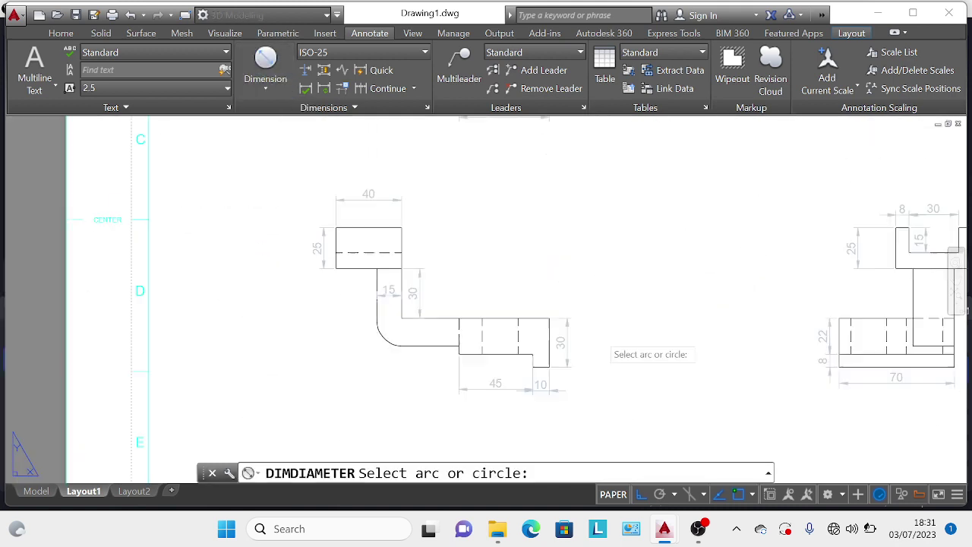
middle_click_drag(537, 92, 486, 260)
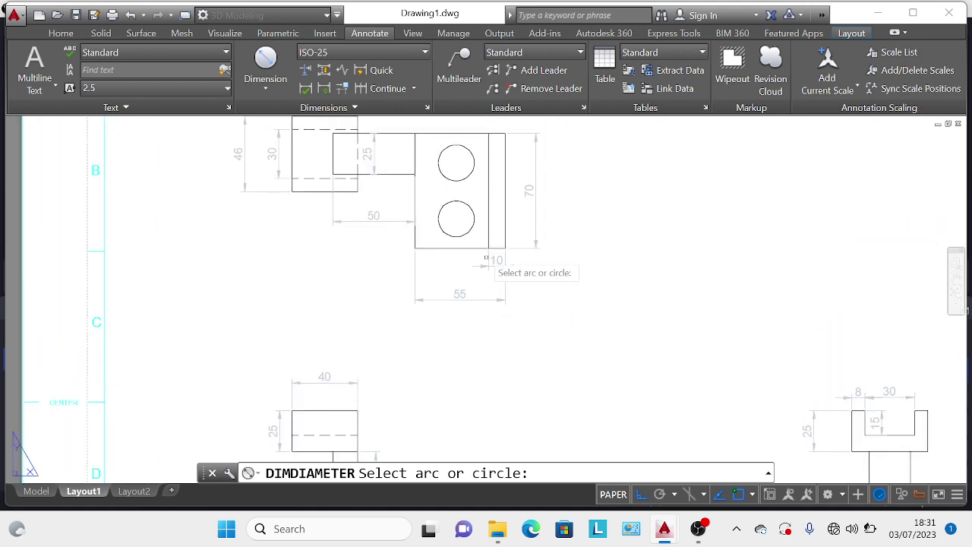
left_click(469, 206)
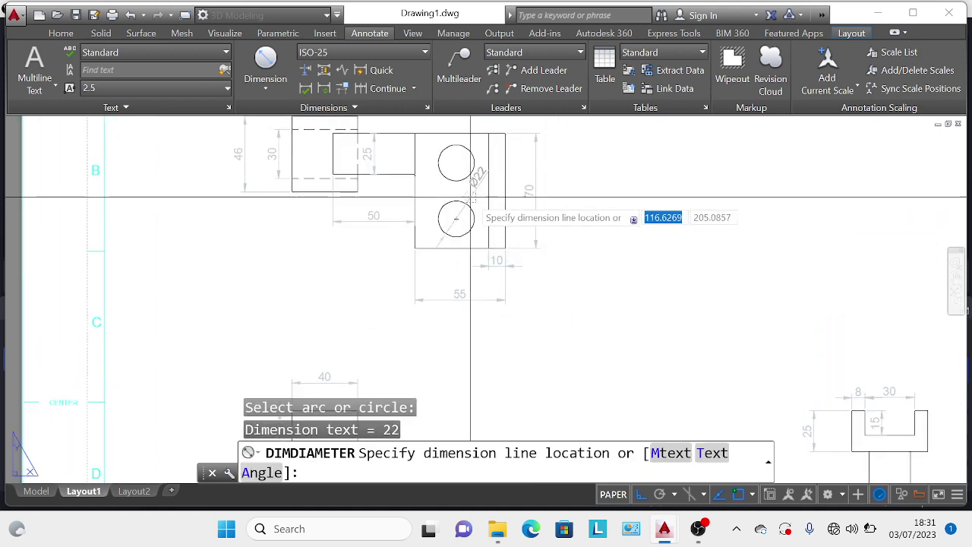
left_click(470, 197)
Step: Add a linear 30 from the part's right edge to the upper hole centre
left_click(262, 91)
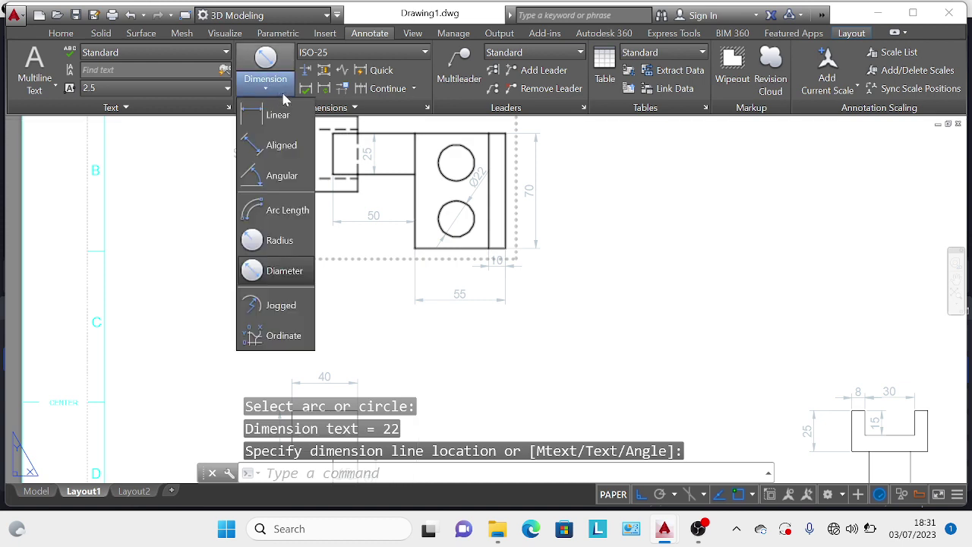
left_click(263, 114)
scroll(441, 228, "up", 3)
middle_click_drag(445, 190, 445, 319)
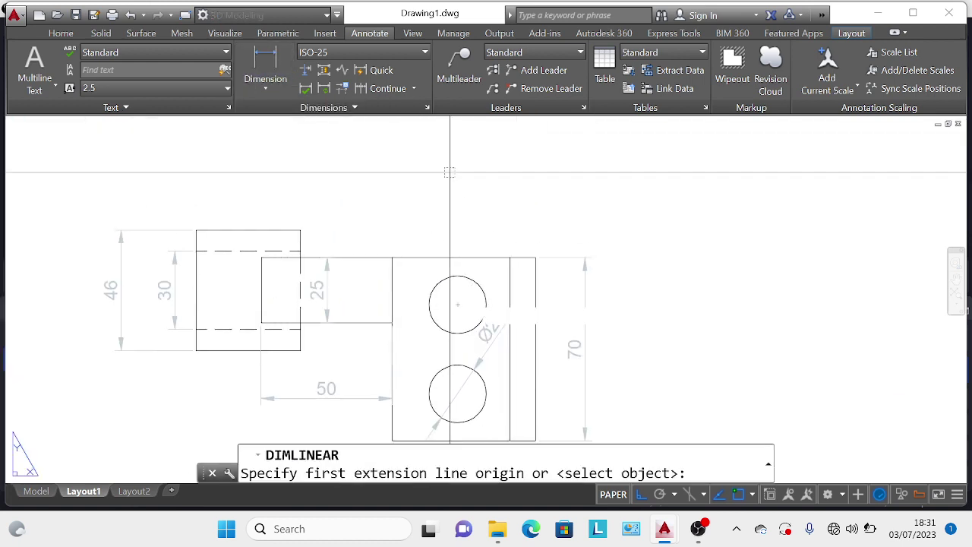
left_click(535, 258)
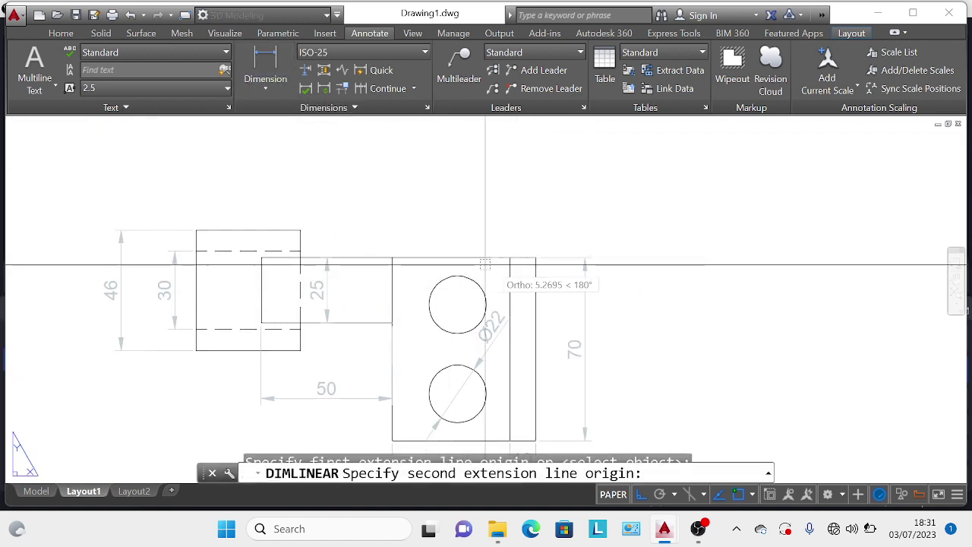
left_click(457, 305)
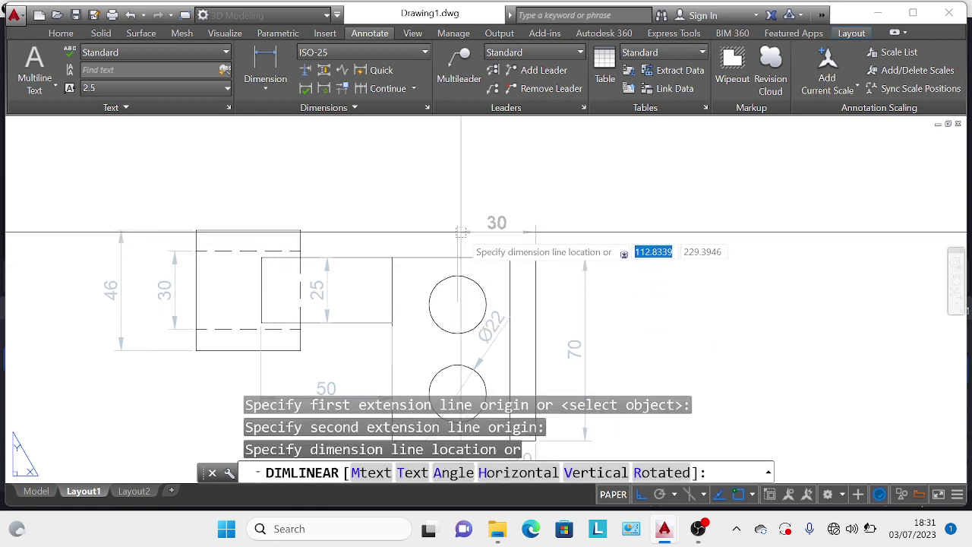
left_click(471, 226)
Step: Add the 18 from the top edge and 17 between hole centres, then view the title block
left_click(272, 64)
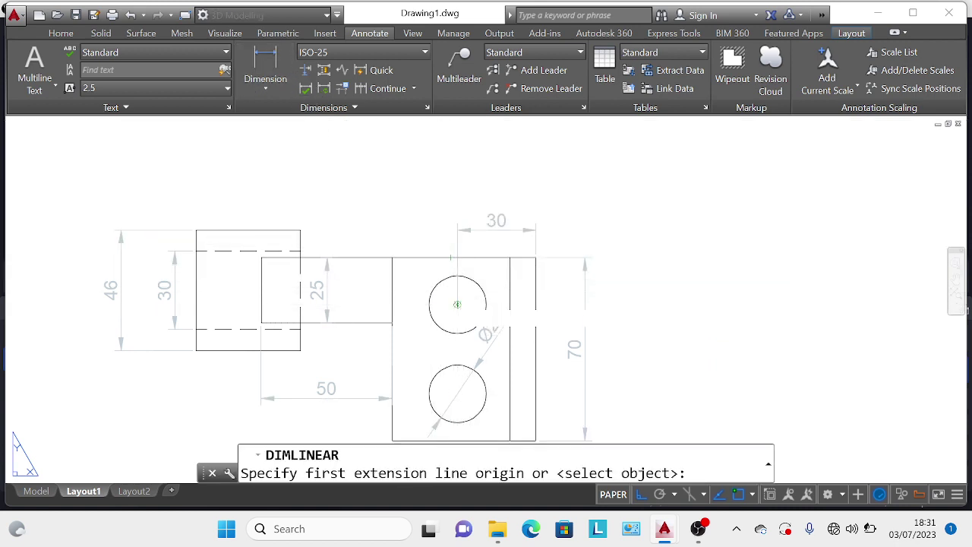
left_click(457, 305)
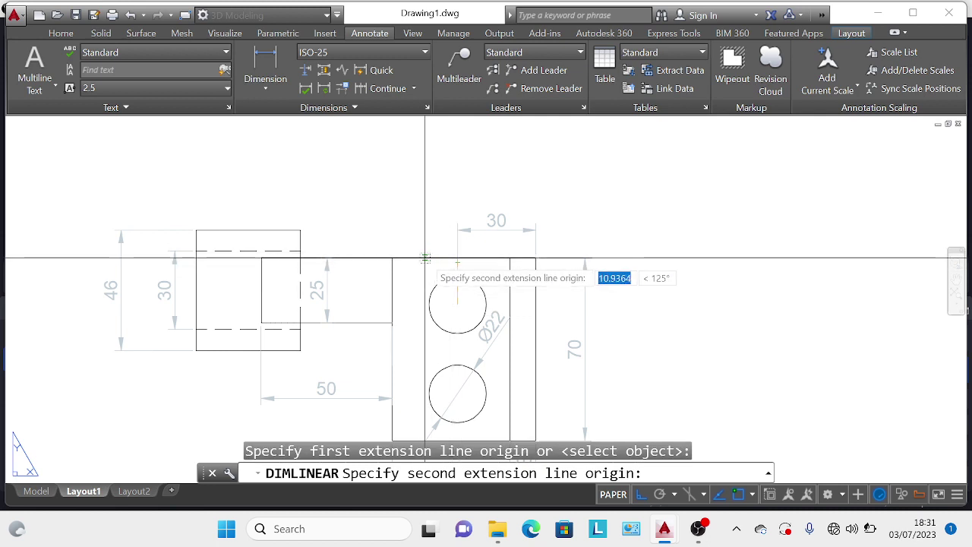
left_click(420, 256)
left_click(416, 304)
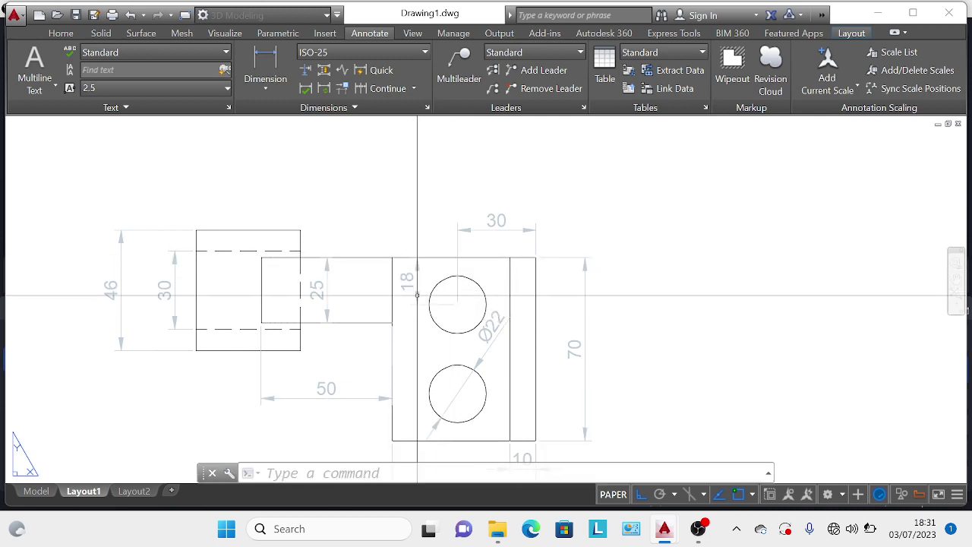
left_click(261, 68)
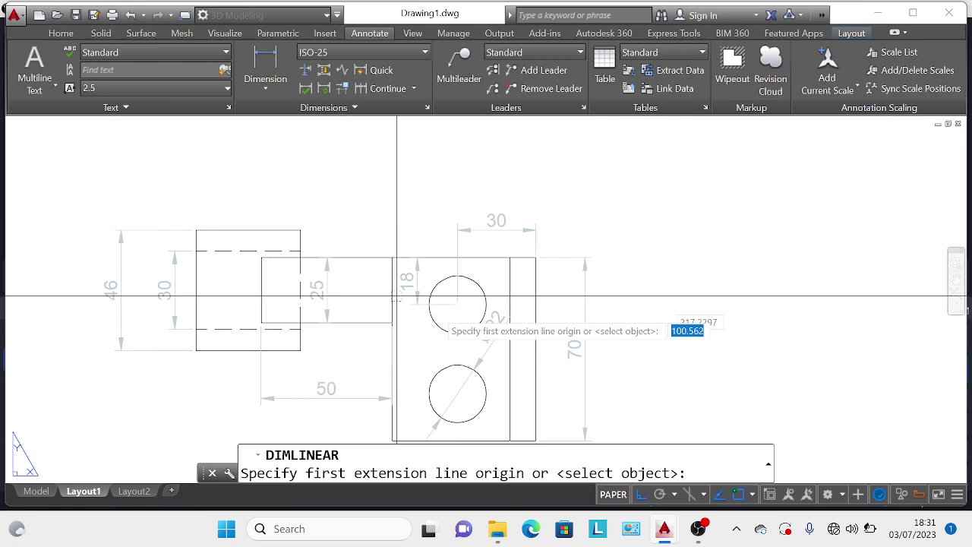
left_click(454, 304)
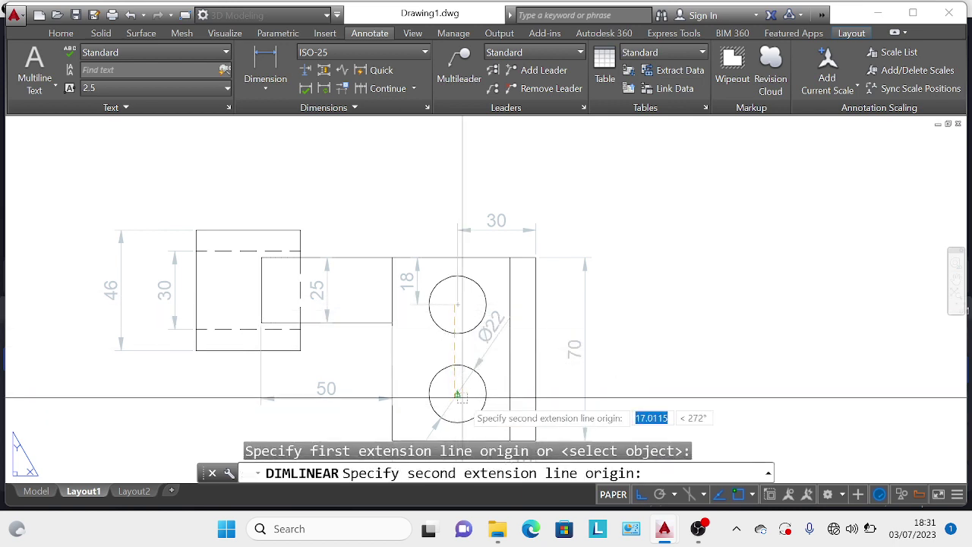
left_click(457, 393)
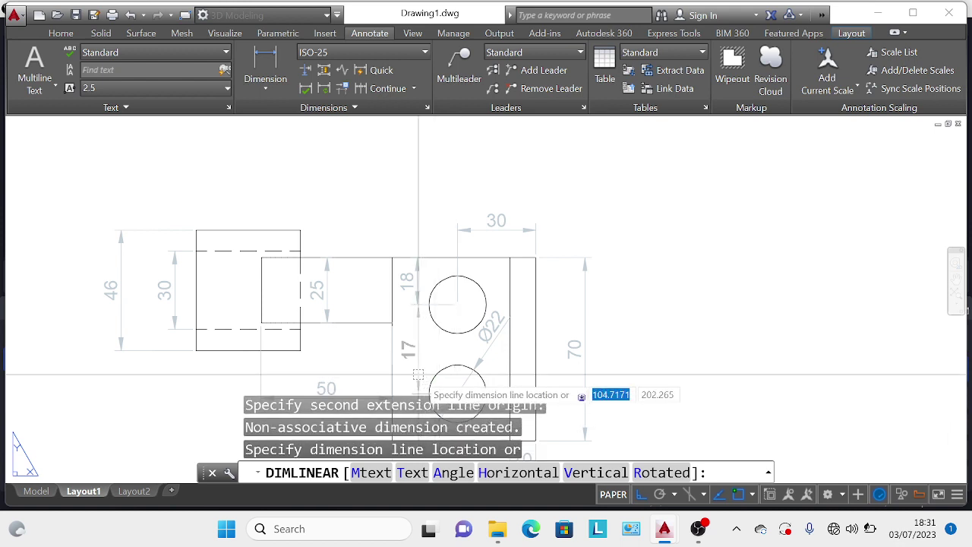
left_click(417, 373)
middle_click_drag(489, 302, 475, 248)
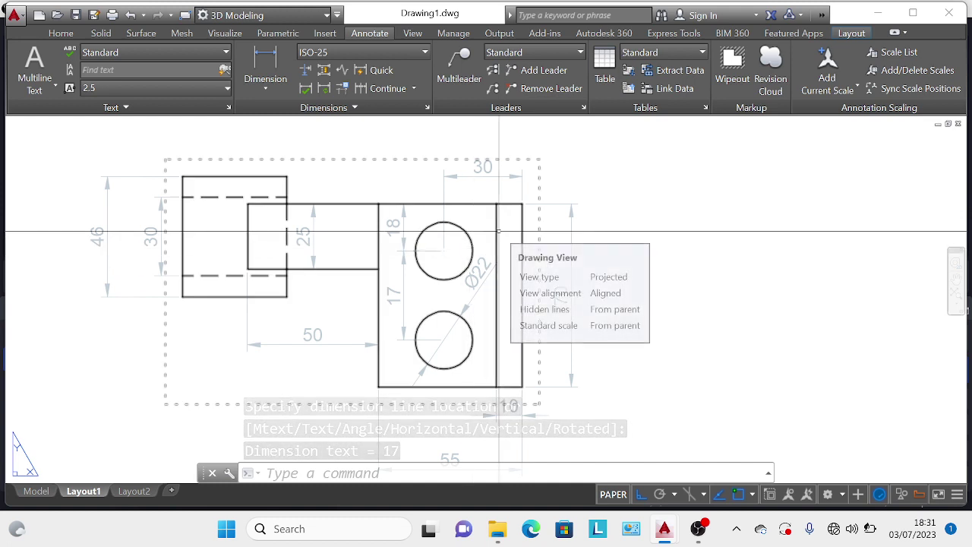
scroll(498, 269, "down", 6)
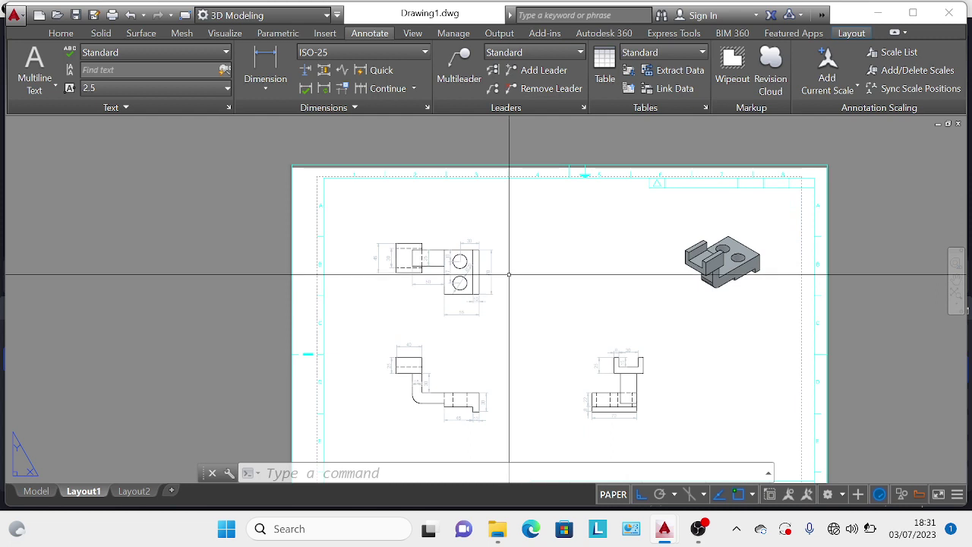
middle_click_drag(521, 277, 497, 234)
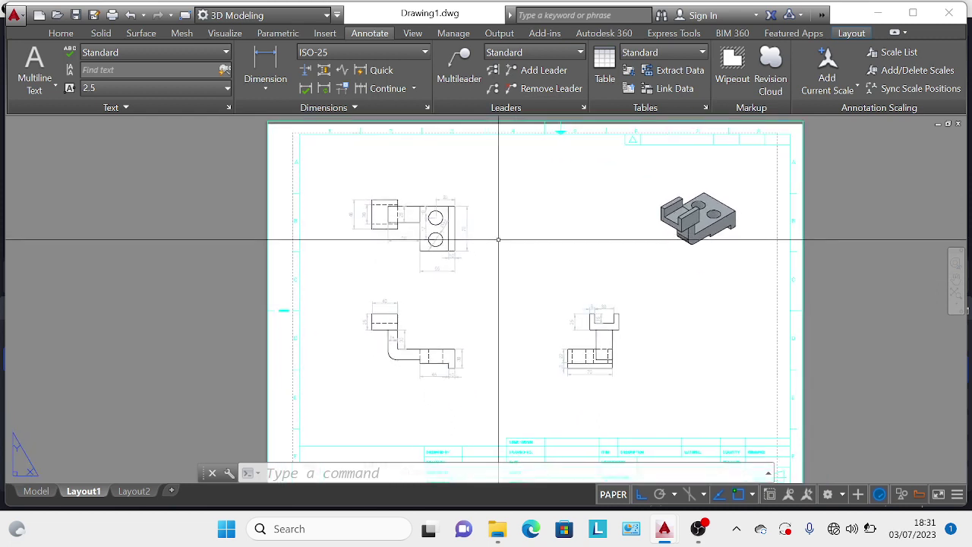